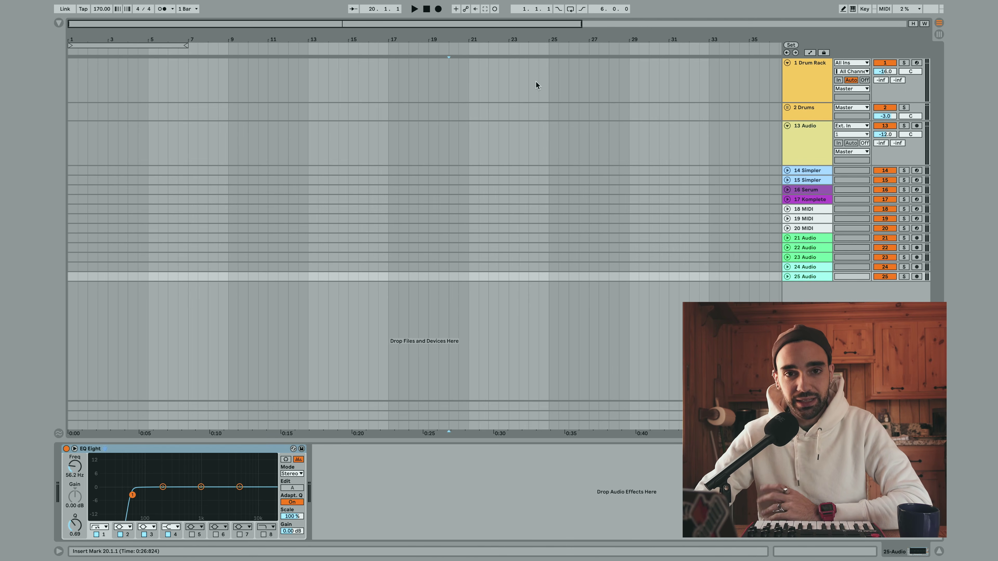
# - Review the template's drum rack, Drums group and green audio tracks, expanding the group to see its subtracks and collapsing it again
pyautogui.click(803, 85)
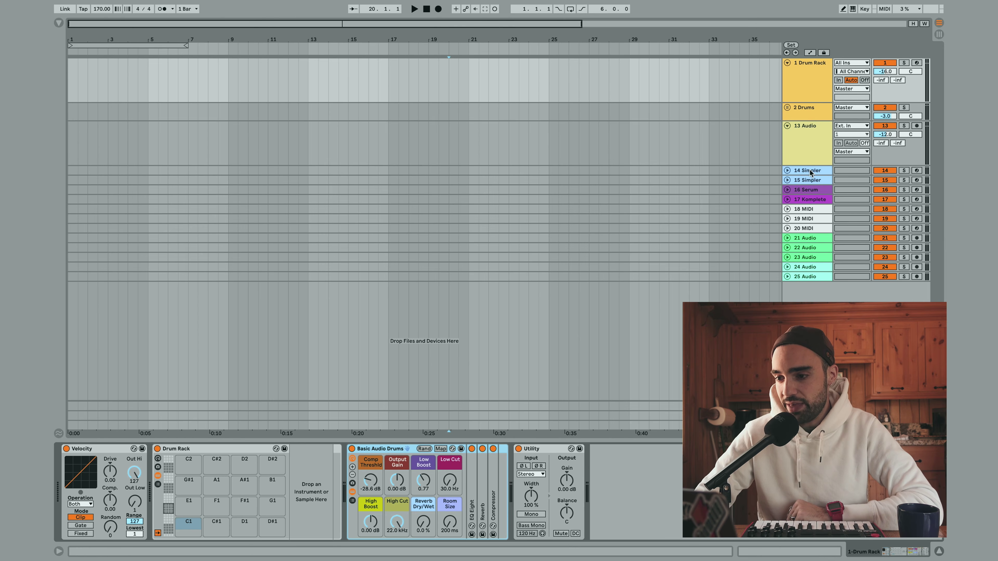
pyautogui.click(807, 88)
pyautogui.click(787, 107)
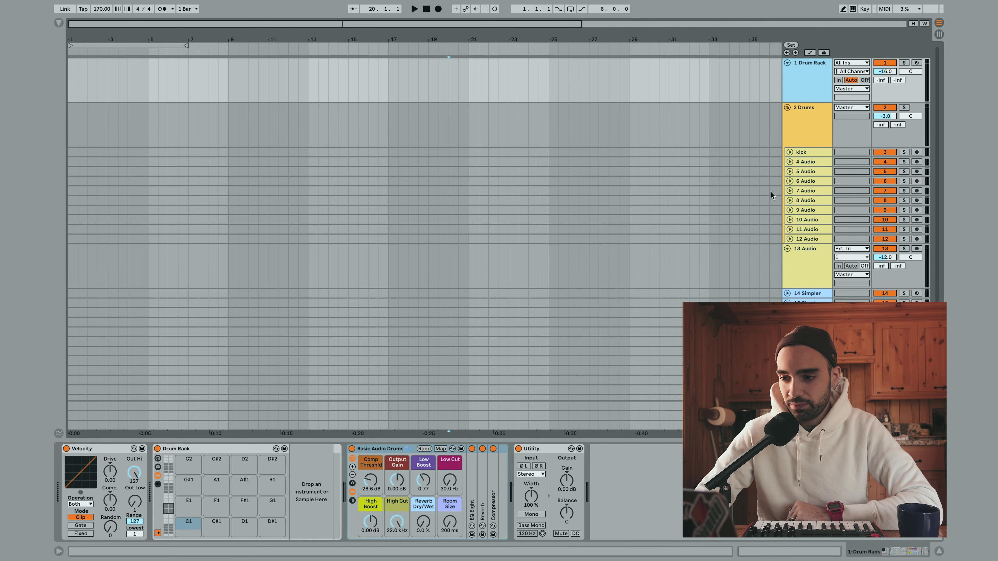
pyautogui.click(787, 107)
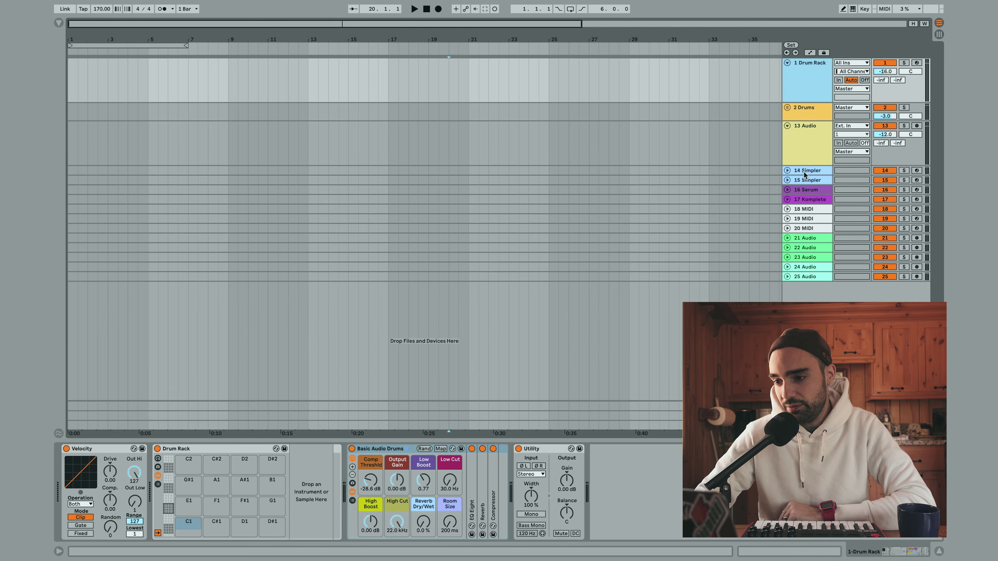
pyautogui.click(805, 238)
pyautogui.click(804, 247)
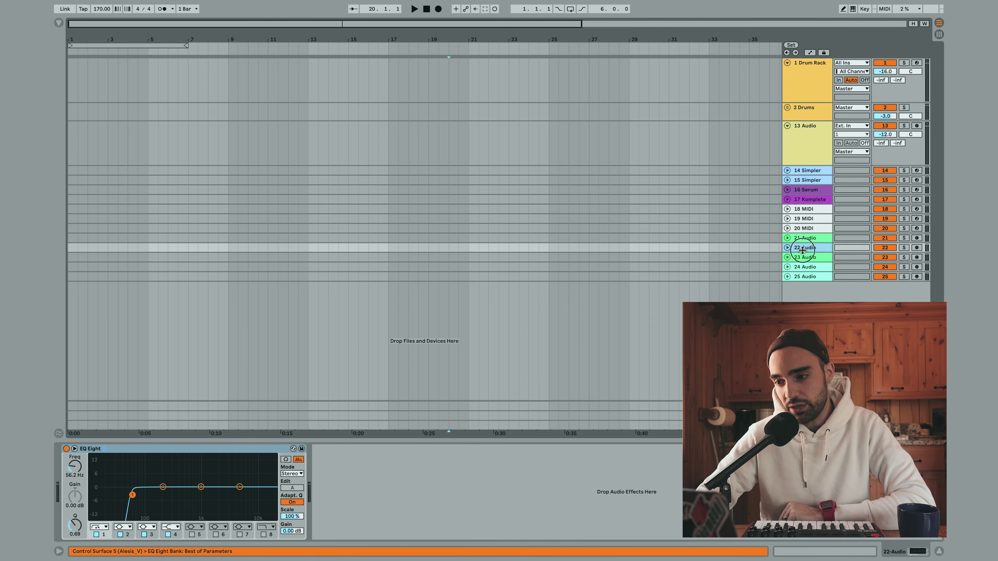
pyautogui.click(805, 257)
pyautogui.click(806, 268)
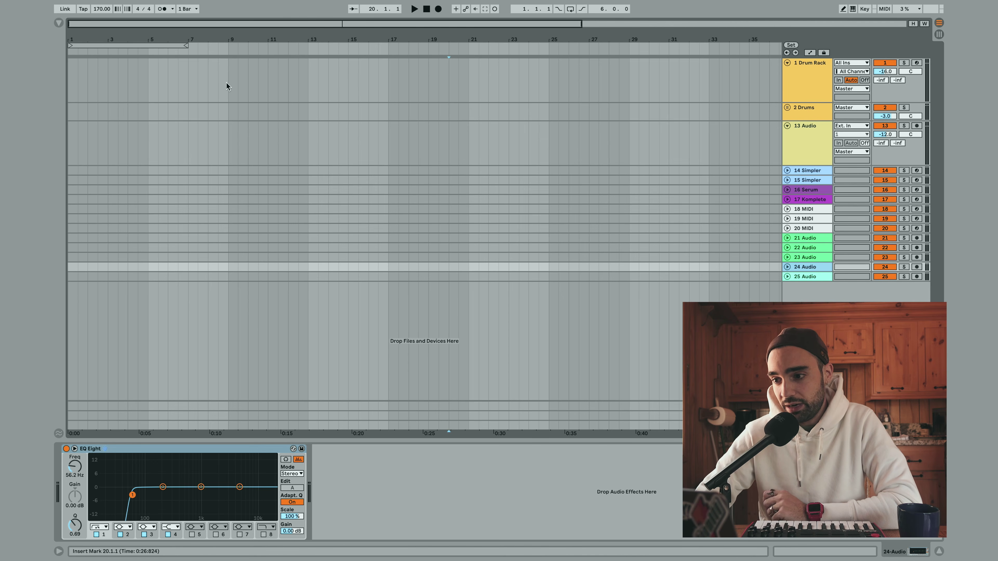
# - Look up the file command for saving the Live Set as the default set
pyautogui.moveTo(150, 4)
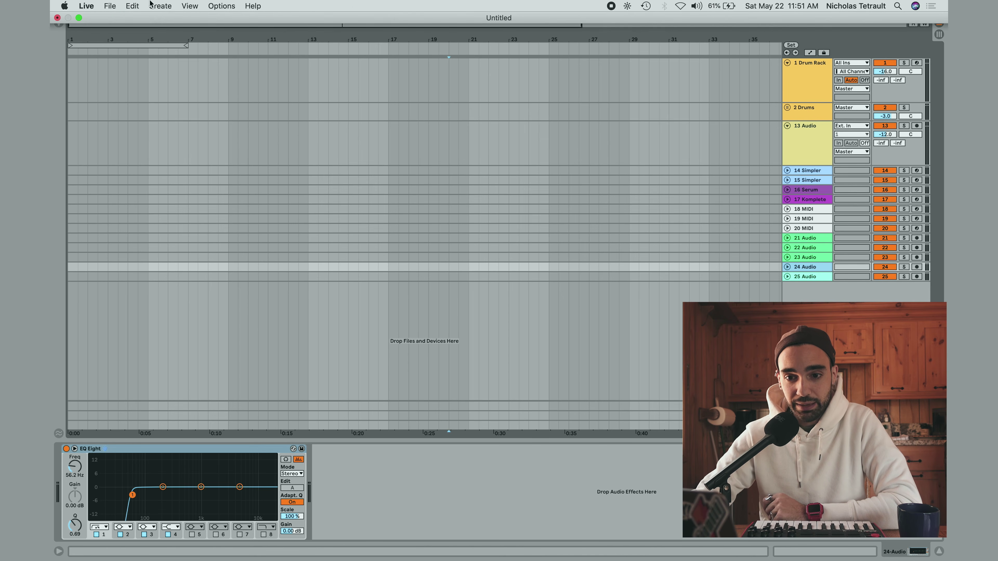
pyautogui.click(112, 5)
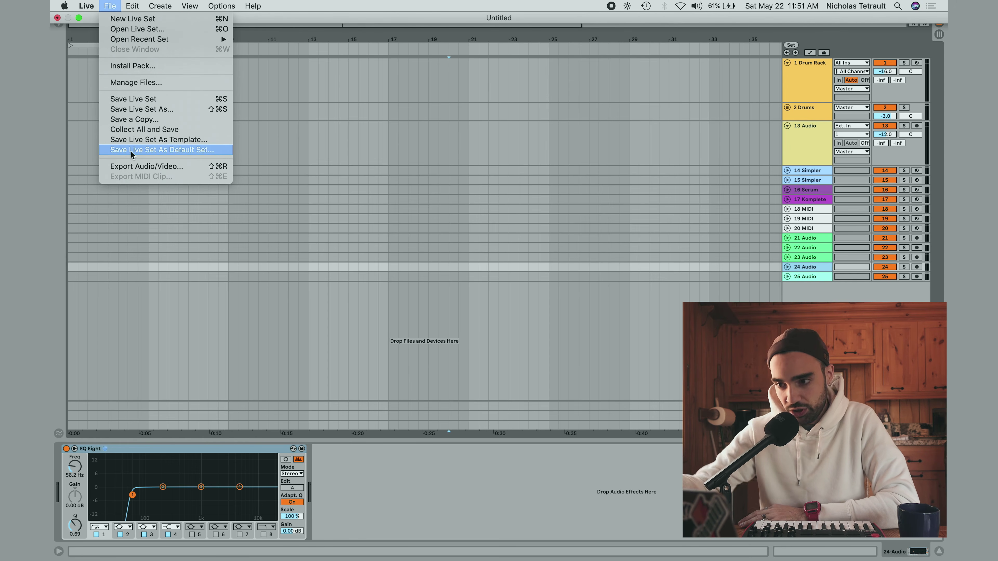
pyautogui.click(822, 146)
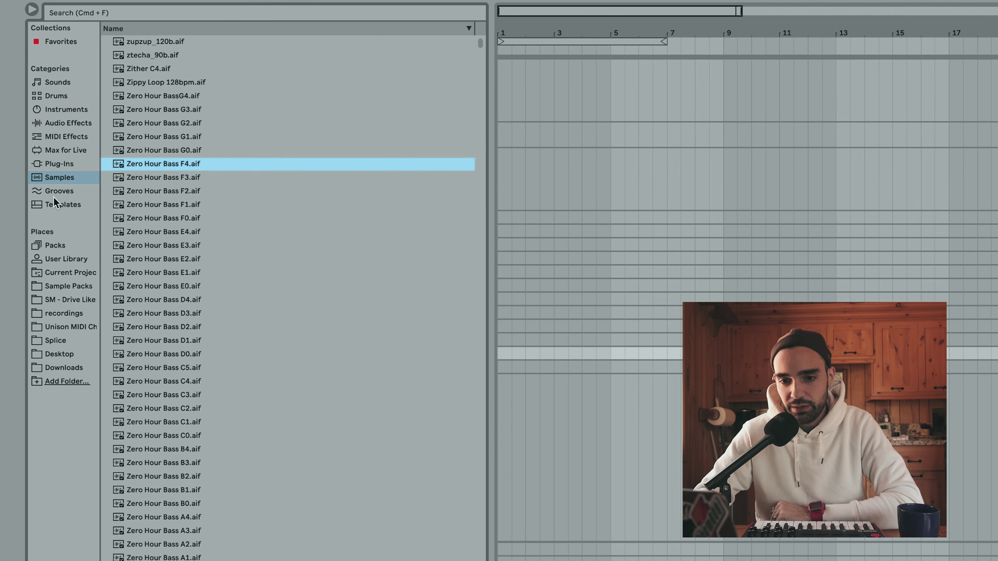
# - Search the plug-ins for "piano" and load Arturia's VST3 Piano V2 onto the empty MIDI track 19
pyautogui.click(69, 112)
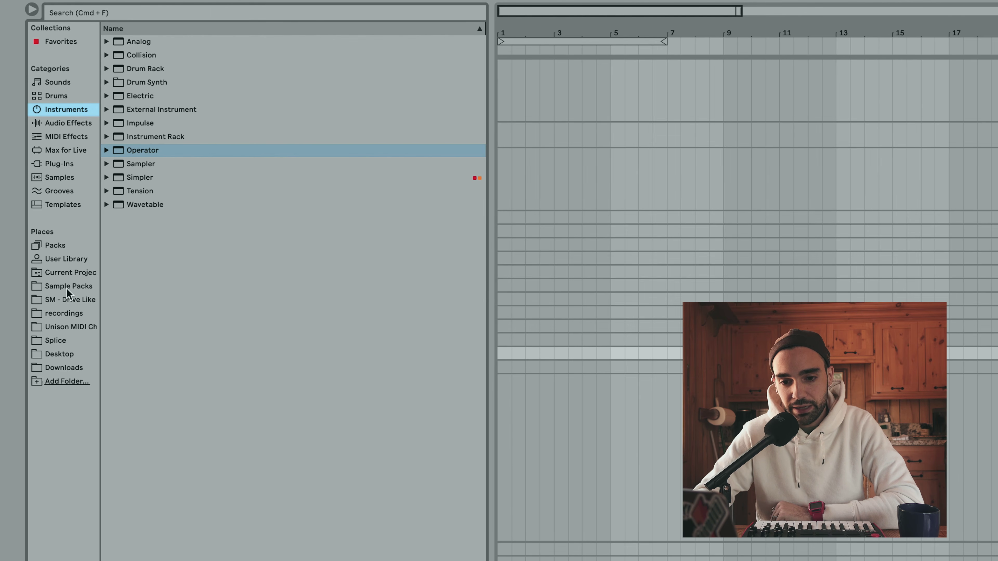
pyautogui.click(68, 164)
pyautogui.click(77, 13)
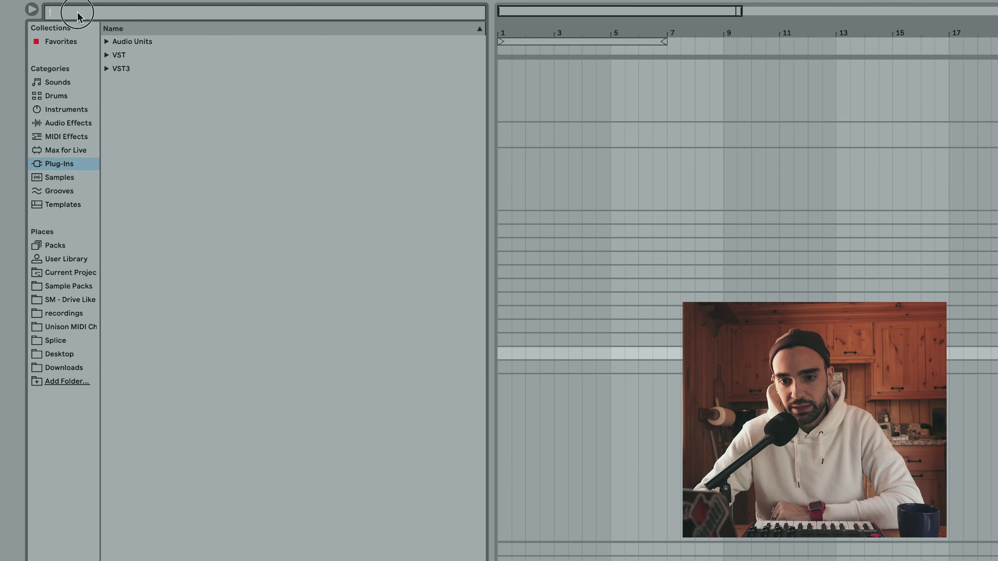
pyautogui.write('piano')
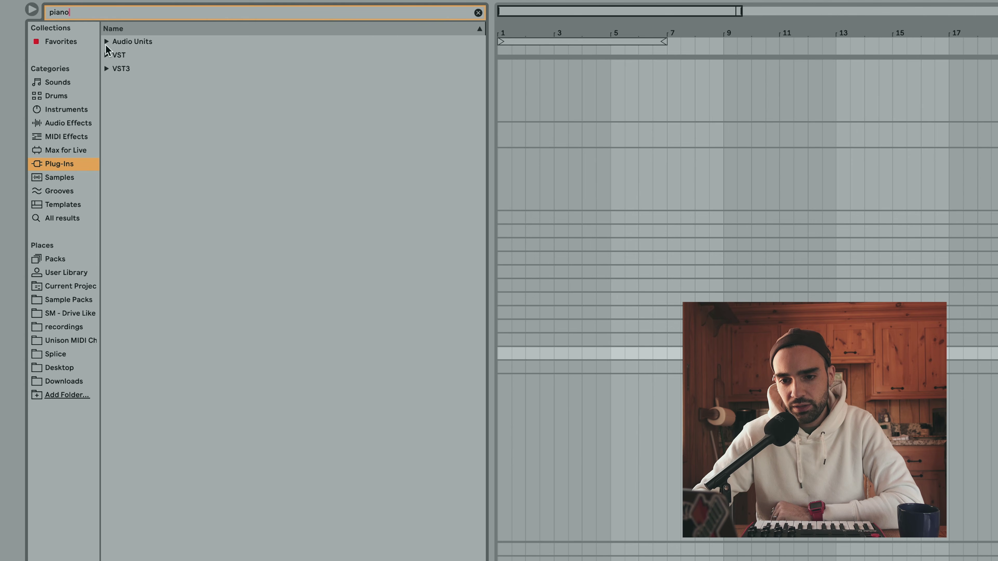
pyautogui.click(106, 68)
pyautogui.click(114, 82)
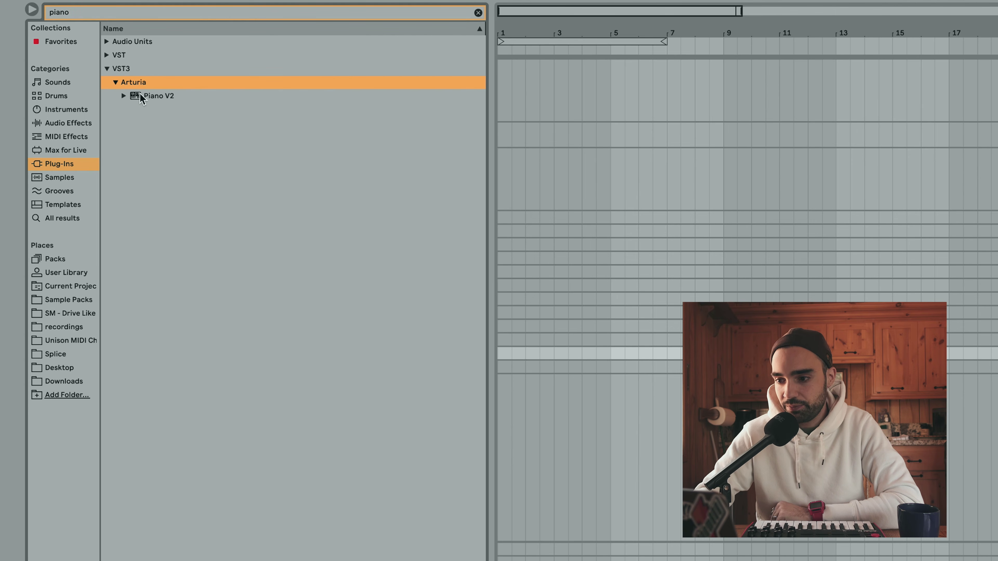
pyautogui.moveTo(141, 98); pyautogui.dragTo(574, 289)
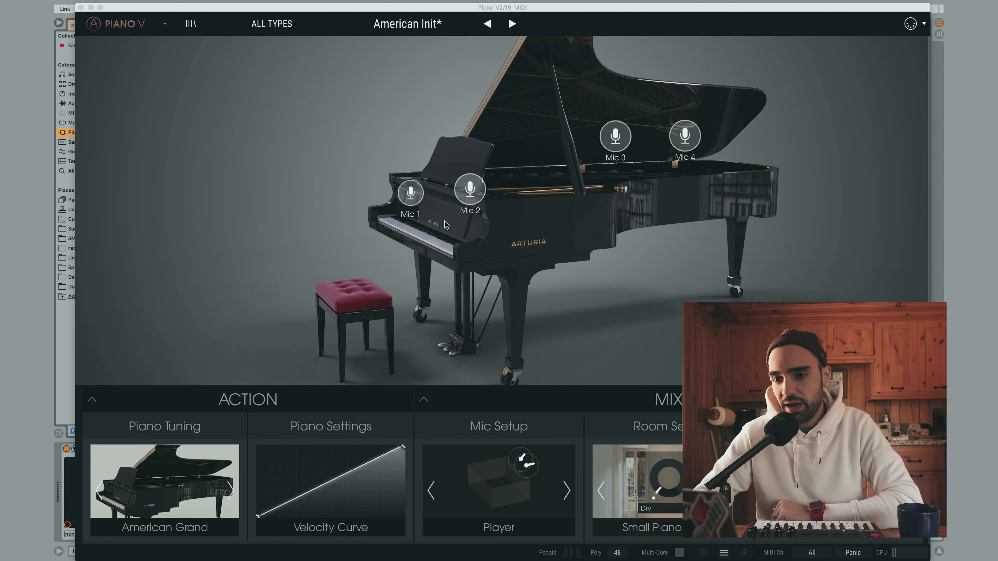
# - Reposition the Piano V2 window to reveal its header and look through the list of piano presets
pyautogui.moveTo(448, 9); pyautogui.dragTo(435, 49)
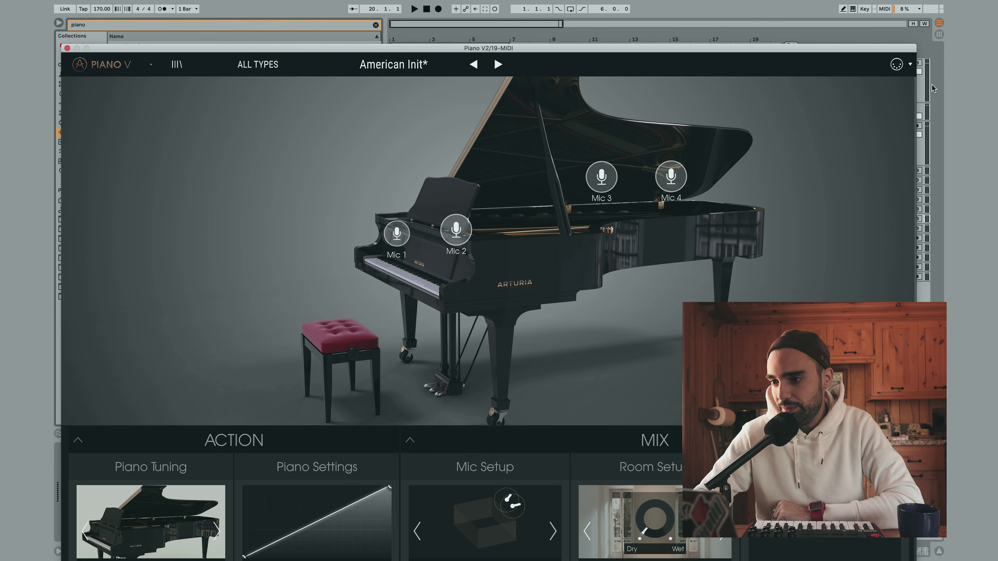
pyautogui.moveTo(911, 53); pyautogui.dragTo(899, 20)
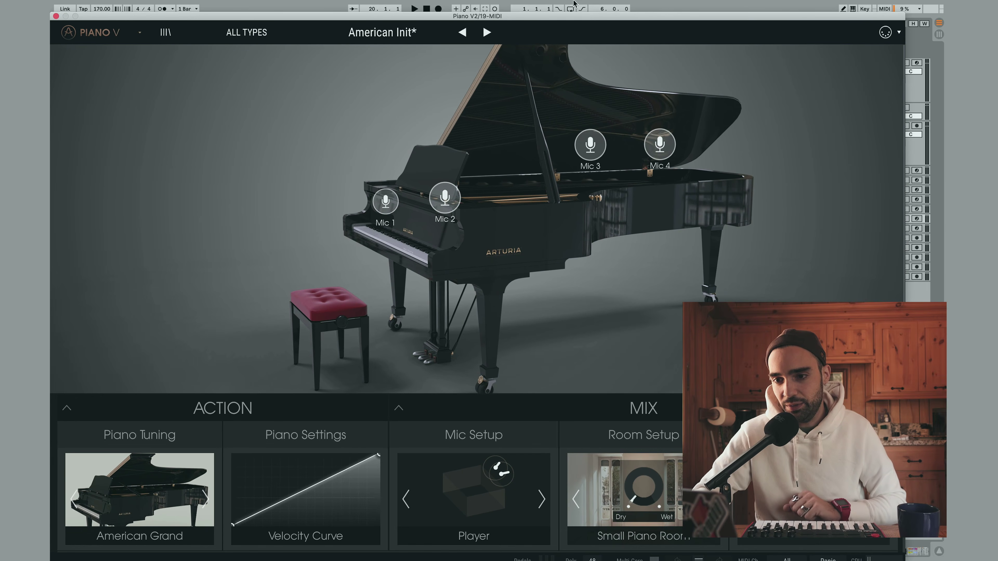
pyautogui.click(436, 34)
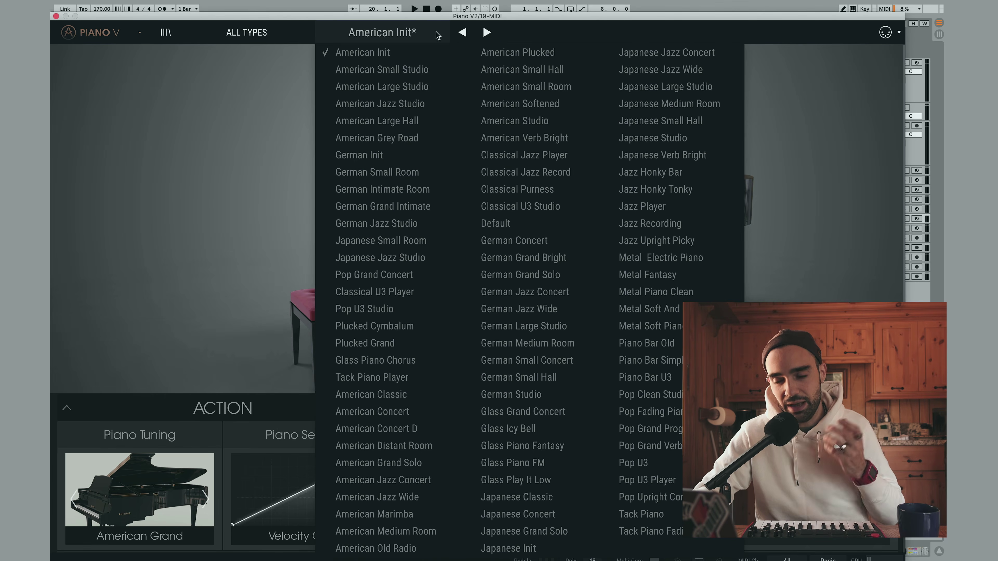
# - Uncover the track list, arm the Piano V2 track for recording and close the plug-in window
pyautogui.moveTo(532, 18); pyautogui.dragTo(391, 47)
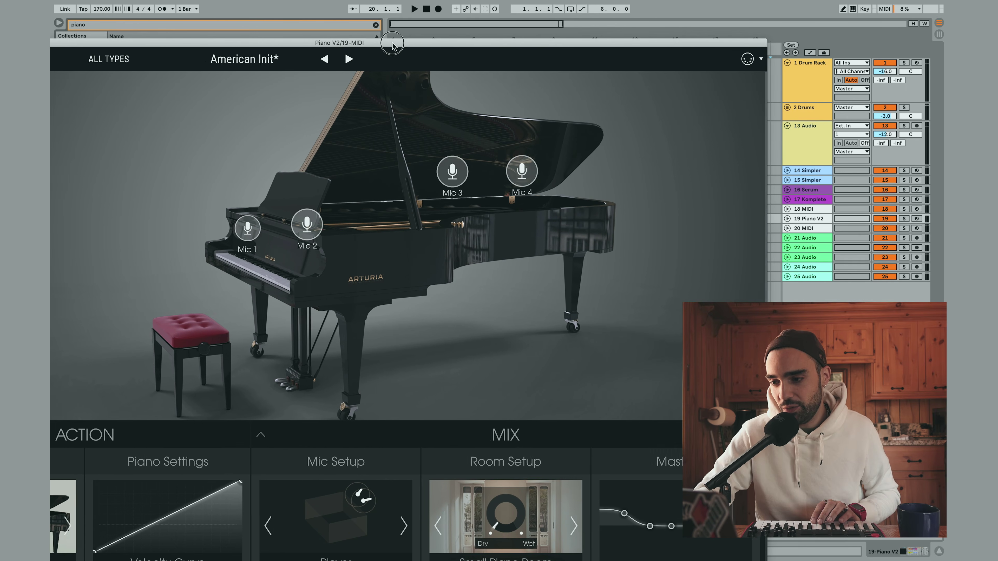
pyautogui.click(918, 219)
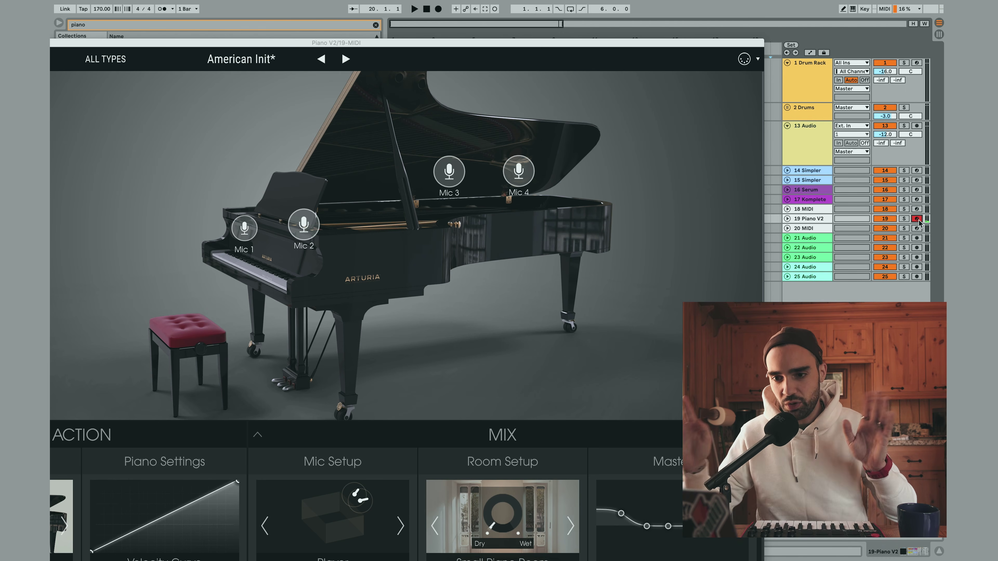
pyautogui.doubleClick(90, 45)
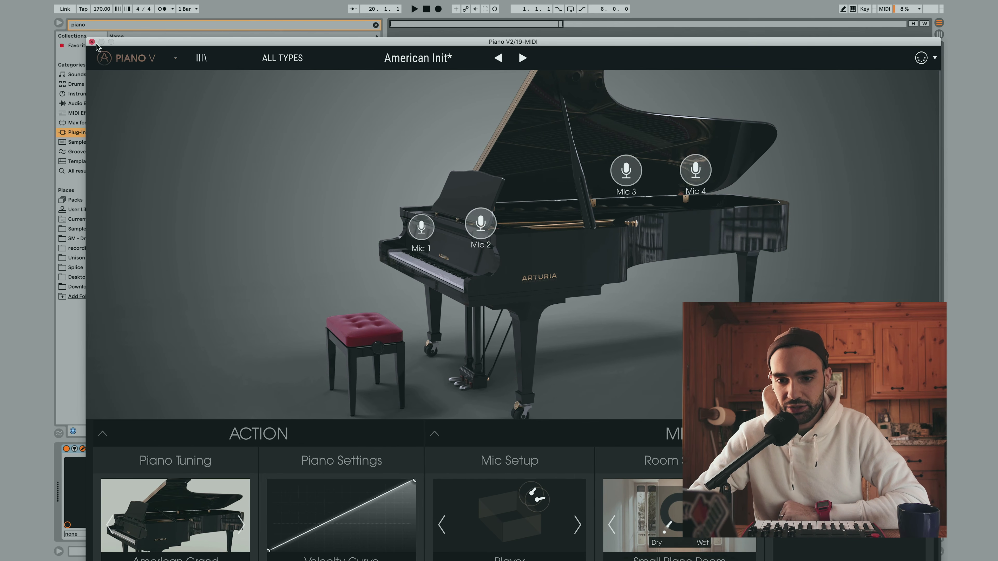
pyautogui.click(91, 42)
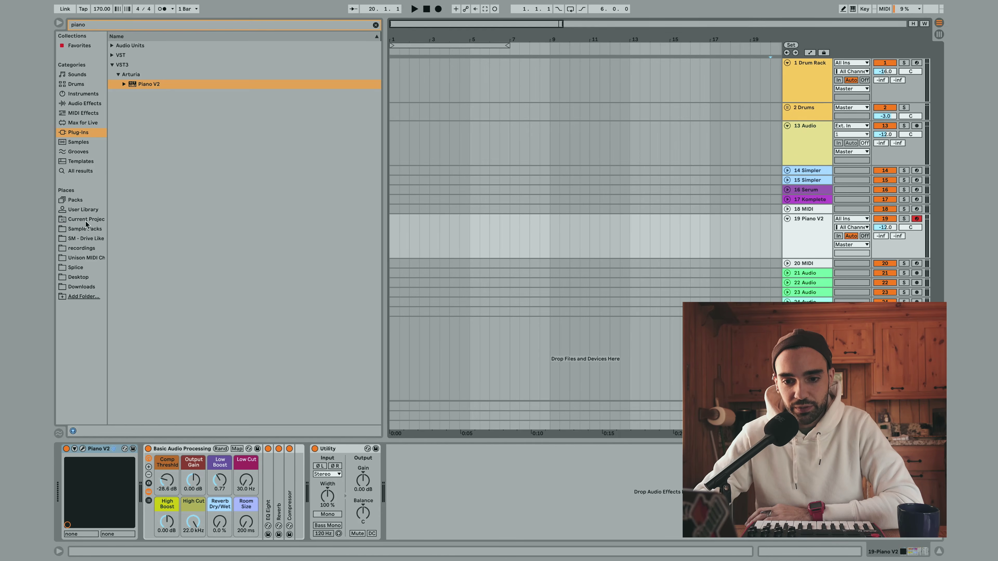
# - Go to the Sample Packs folder, clear the browser search and expand the Unison Free Mini MIDI Pack
pyautogui.click(86, 226)
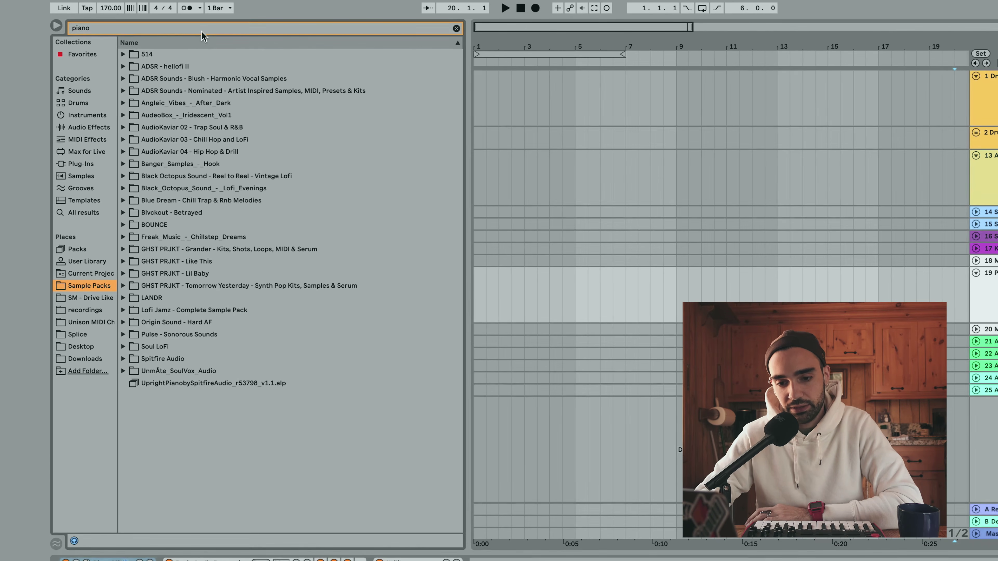
pyautogui.click(456, 28)
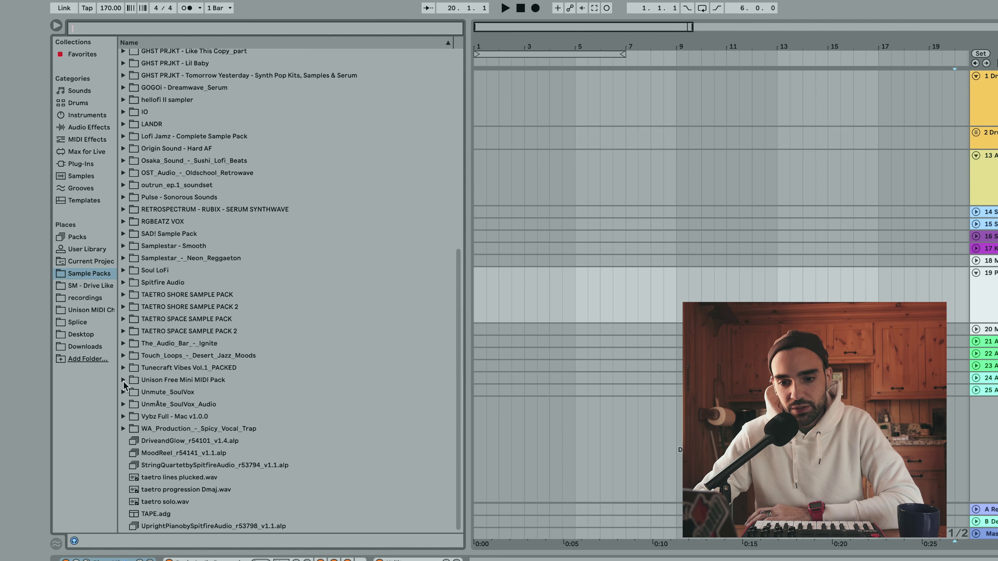
pyautogui.click(123, 380)
pyautogui.scroll(-3, 177, 388)
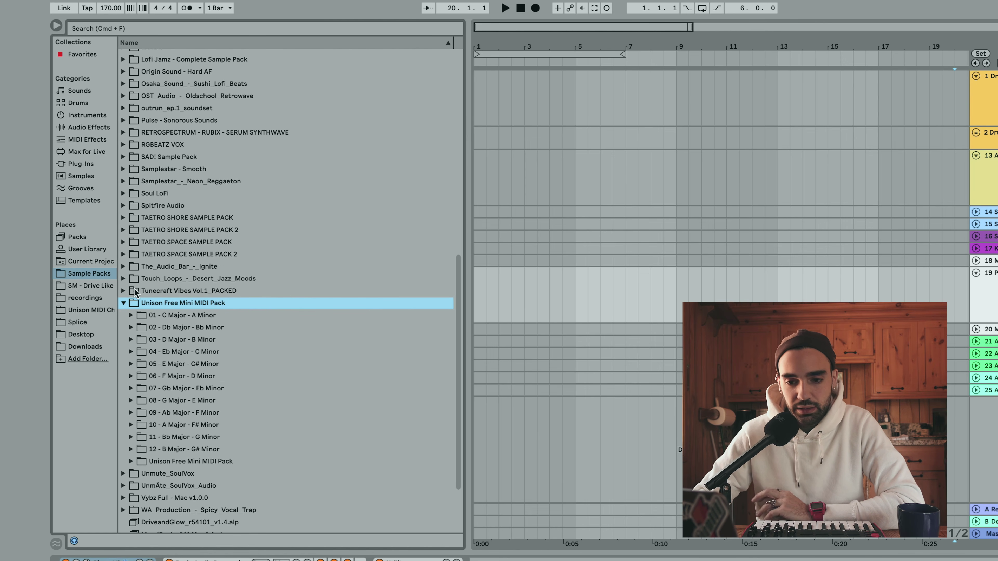
# - Place the "03 - C Major - Advanced" chord progression from the C Major folder at bar 1 of the Piano V2 track
pyautogui.click(131, 316)
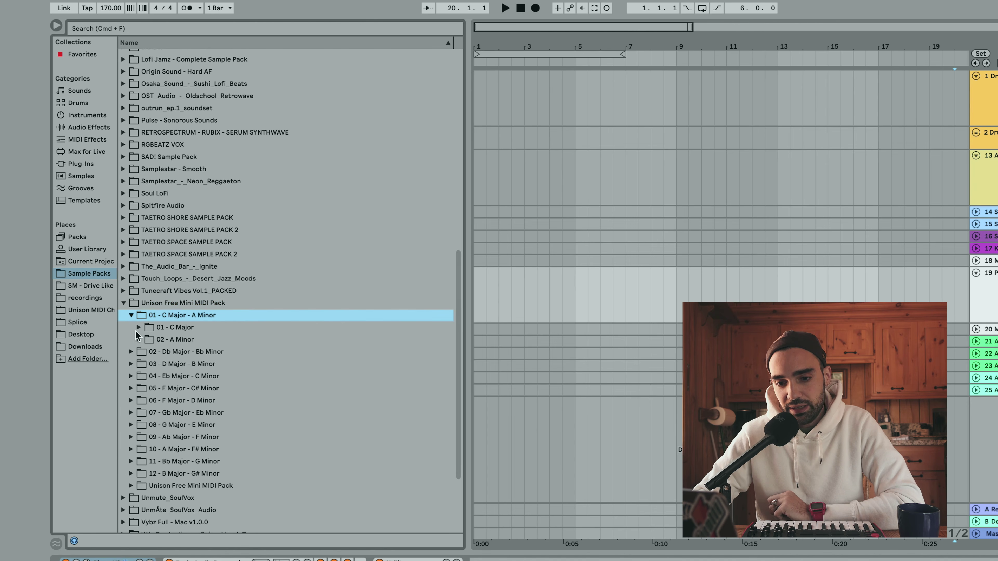
pyautogui.click(140, 330)
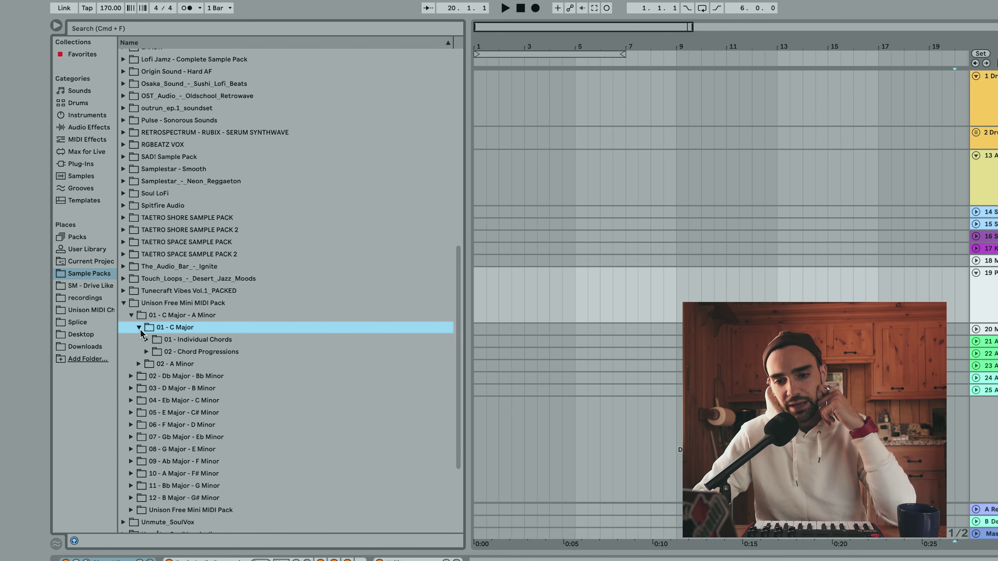
pyautogui.click(146, 340)
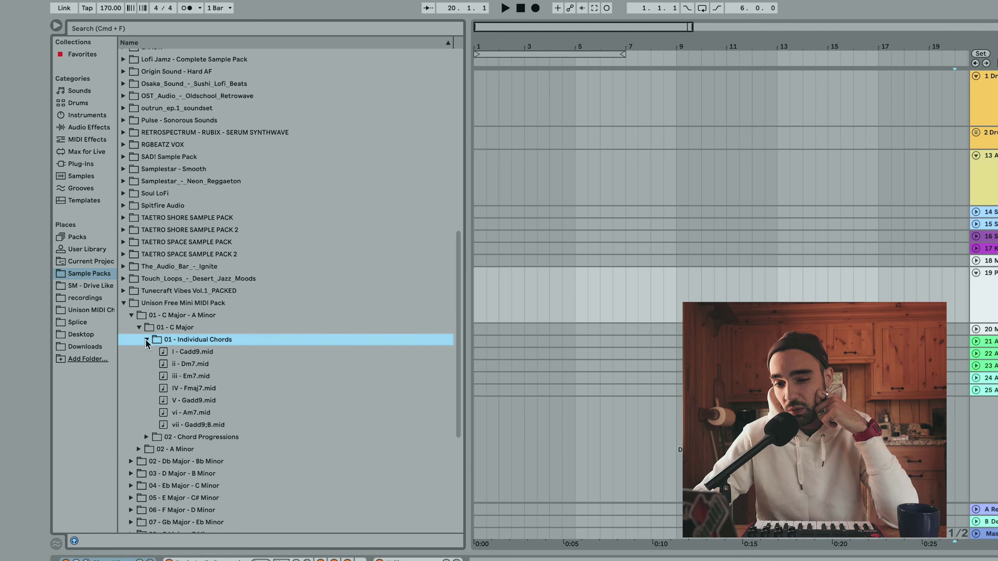
pyautogui.click(146, 437)
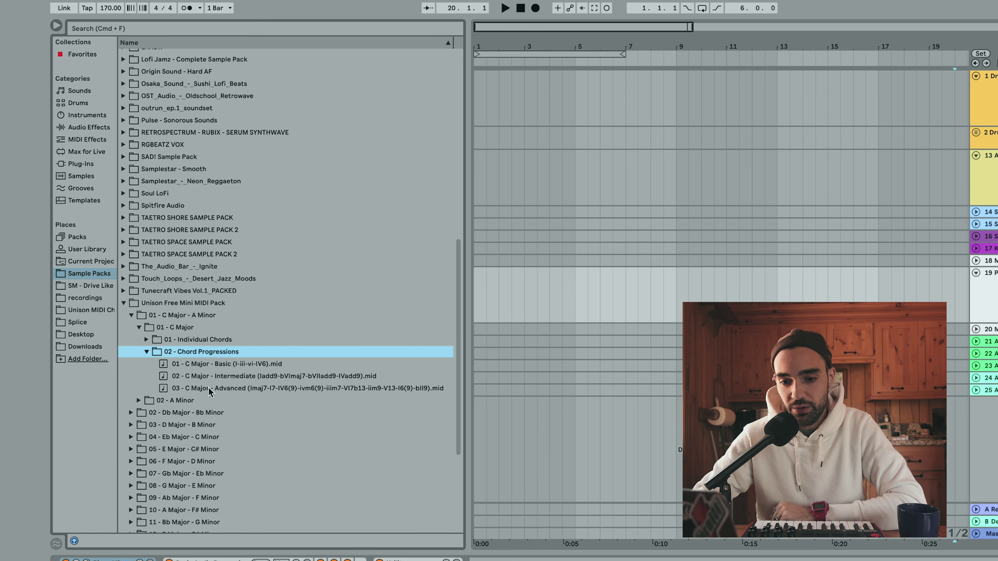
pyautogui.moveTo(195, 395); pyautogui.dragTo(477, 284)
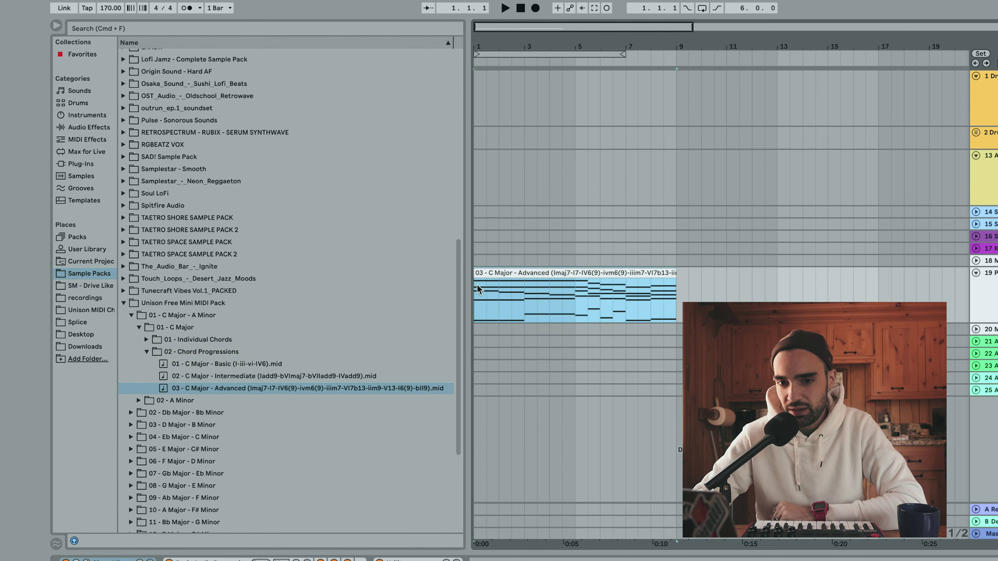
# - Set the tempo to 70 BPM and play back the chord progression clip from its start
pyautogui.click(109, 11)
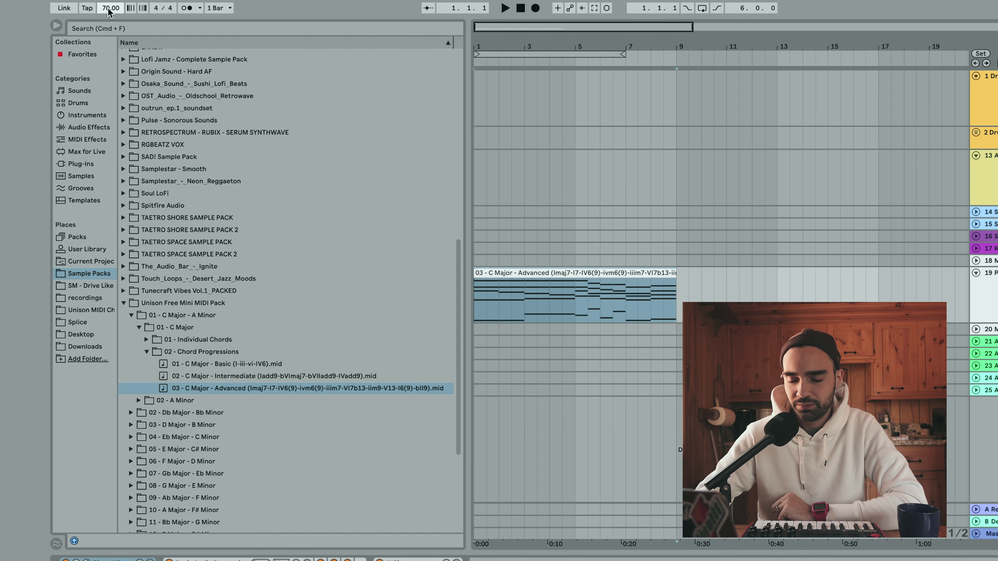
pyautogui.click(520, 10)
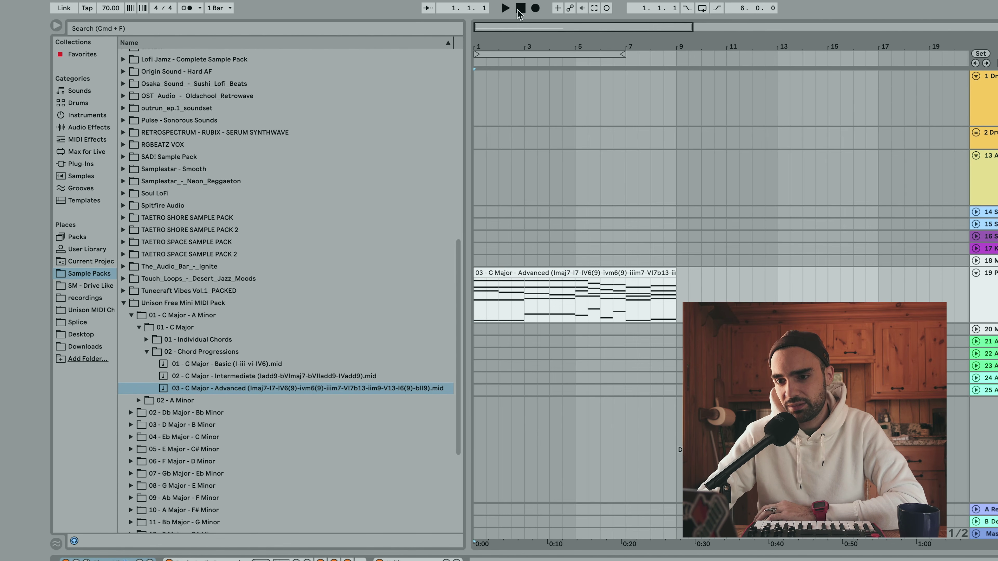
pyautogui.click(531, 272)
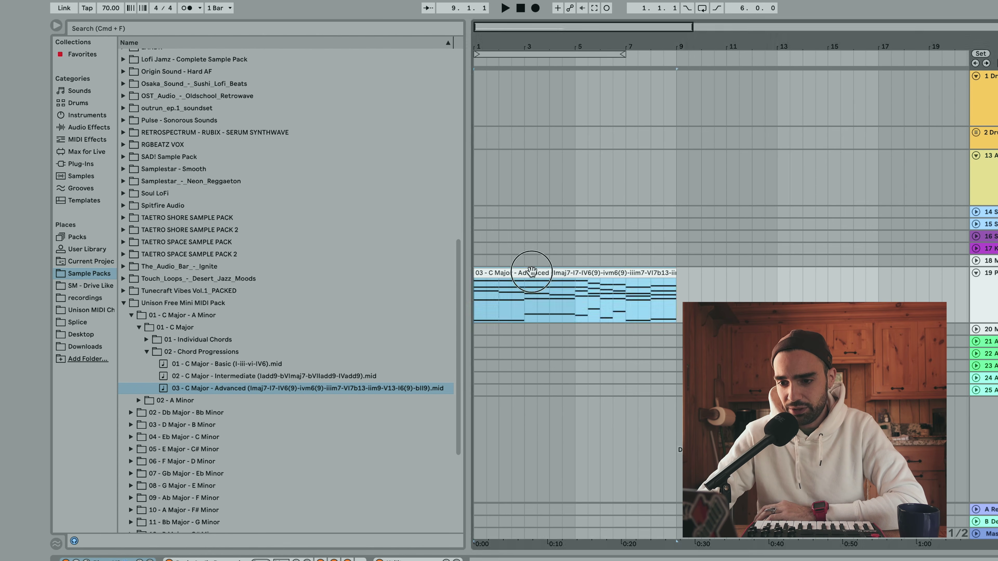
pyautogui.press('space')
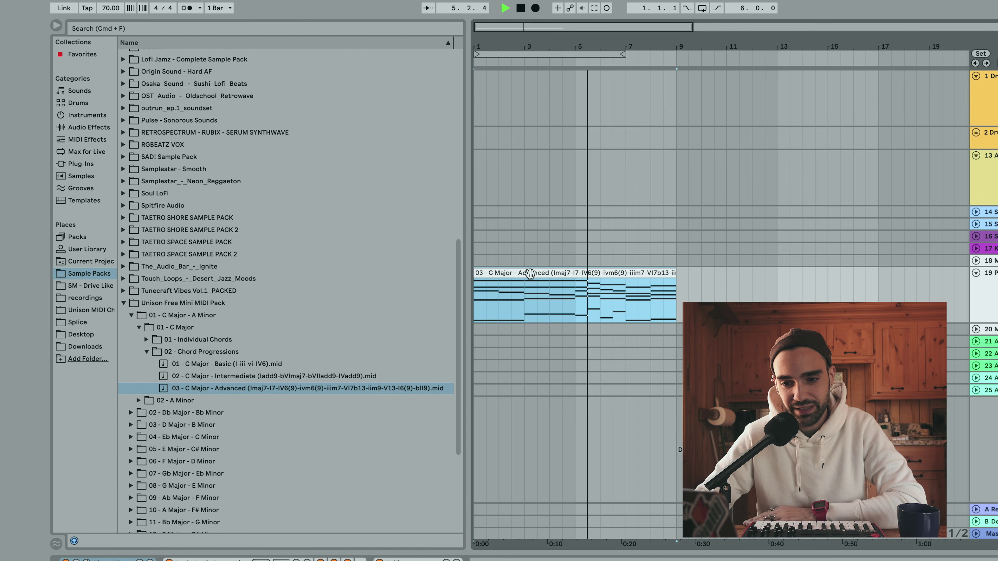
pyautogui.press('space')
# - Open the chord progression clip in the MIDI note editor and enlarge the editor to show all its notes
pyautogui.doubleClick(529, 273)
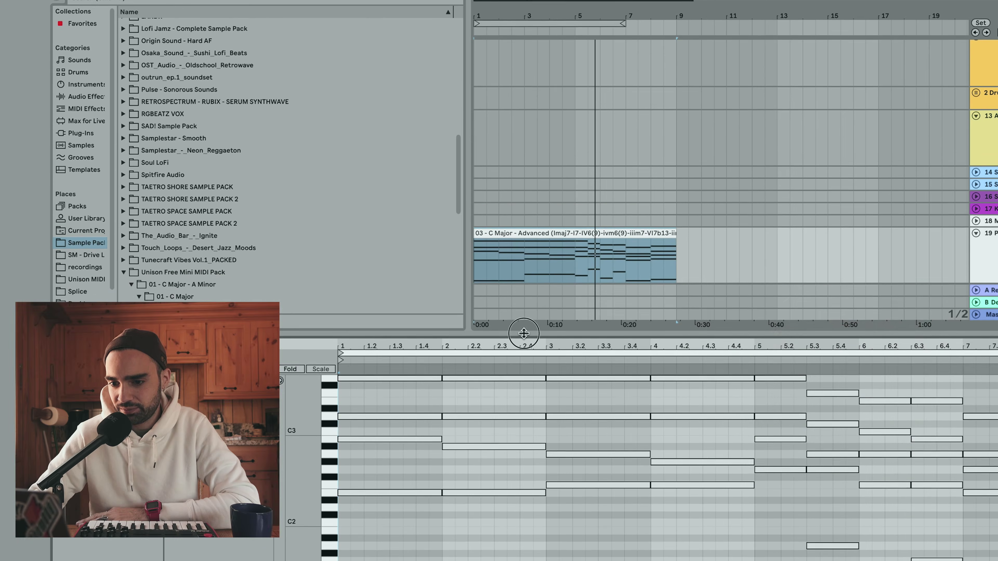
pyautogui.moveTo(524, 366); pyautogui.dragTo(523, 337)
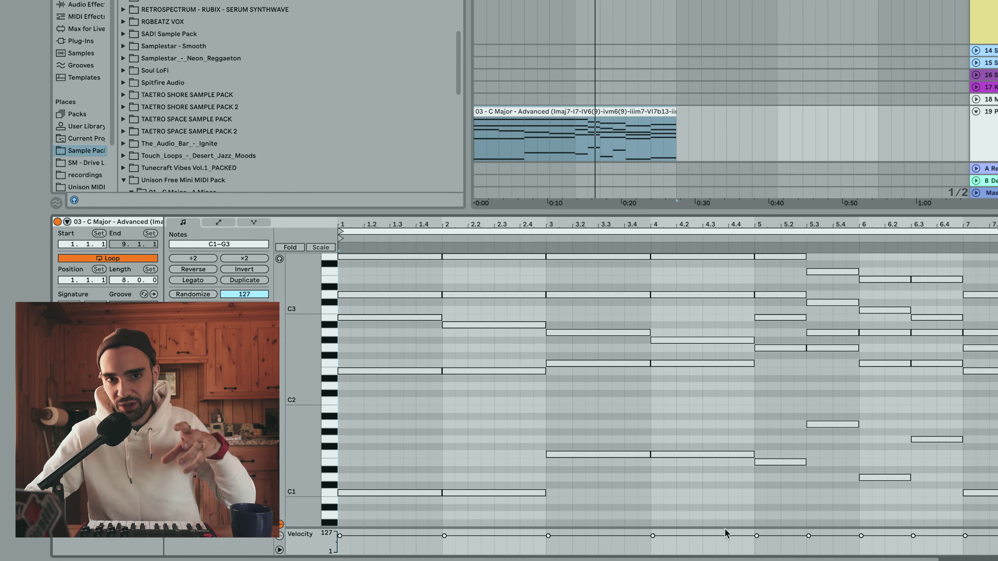
pyautogui.click(659, 508)
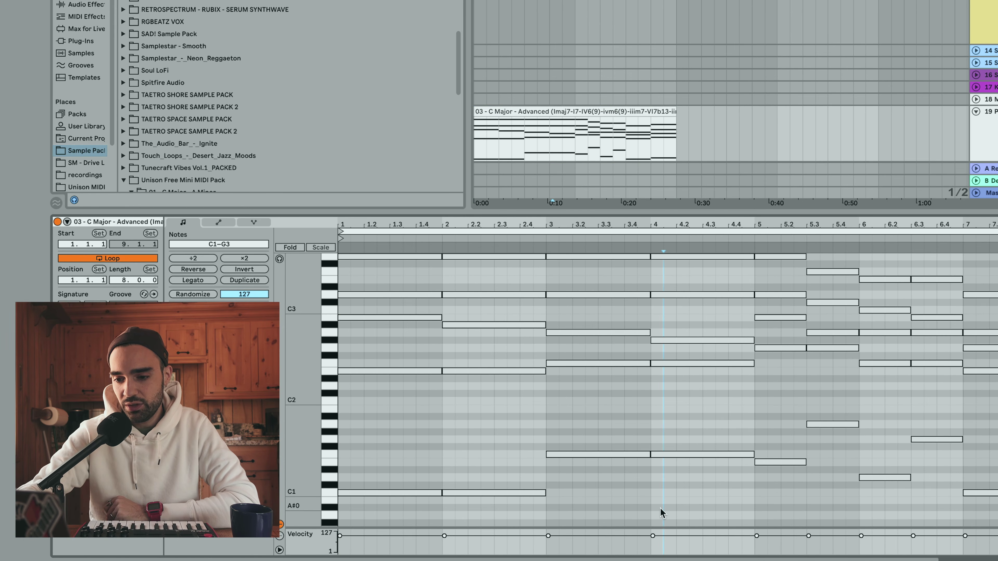
# - Lower the velocity of all notes in the C Major Advanced clip, fine-tuning it during playback, and restore the smaller editor
pyautogui.hotkey('ctrl', 'a')
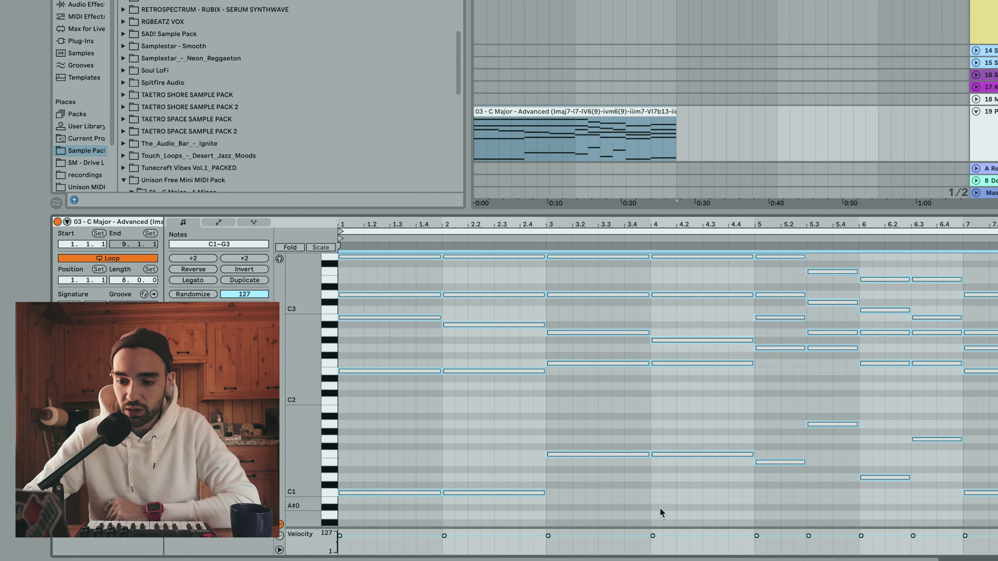
pyautogui.moveTo(615, 538); pyautogui.dragTo(615, 538)
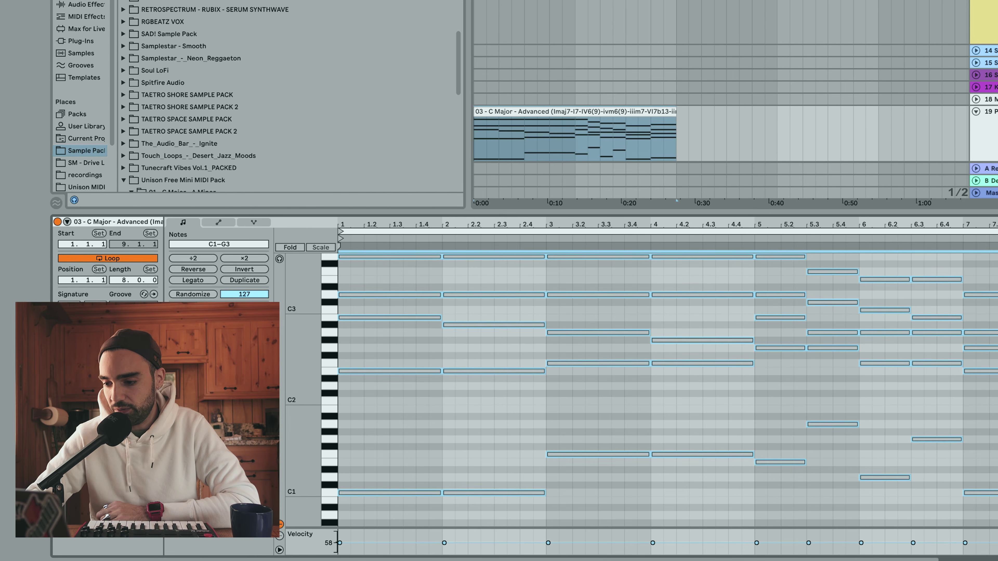
pyautogui.press('space')
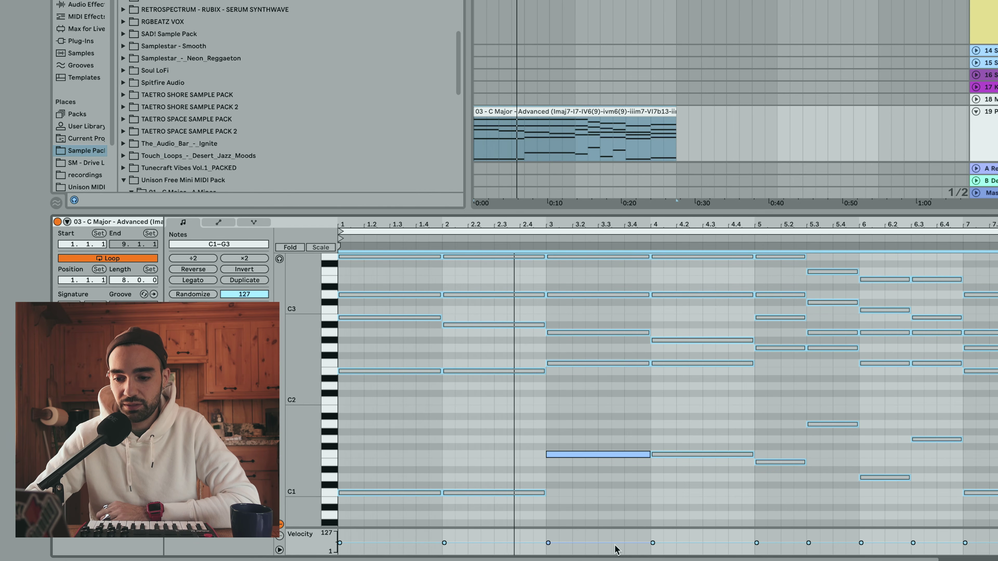
pyautogui.moveTo(615, 542); pyautogui.dragTo(614, 537)
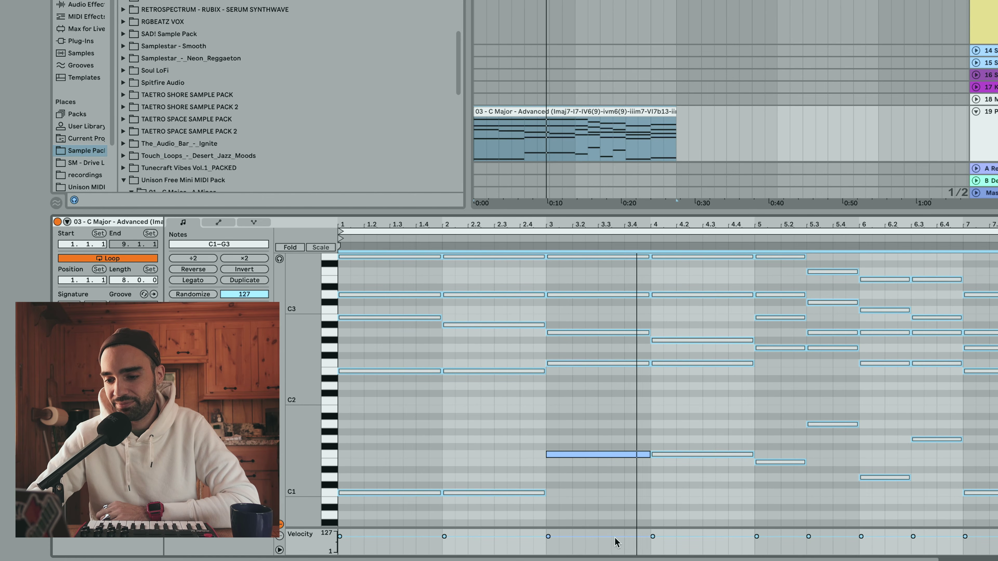
pyautogui.moveTo(615, 538); pyautogui.dragTo(614, 547)
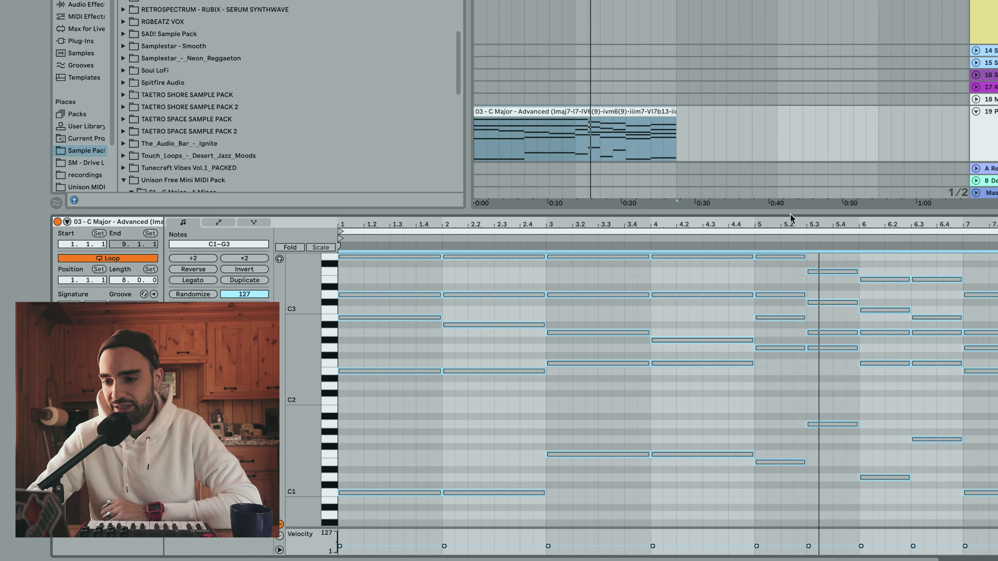
pyautogui.moveTo(792, 213); pyautogui.dragTo(745, 347)
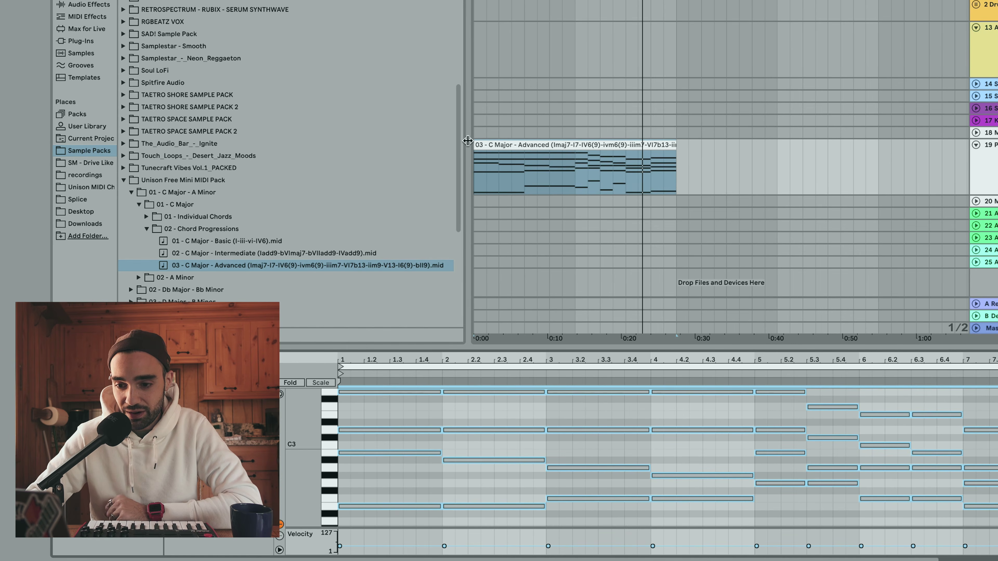
# - Replace the Advanced clip with the "01 - C Major - Basic (I-iii-vi-IV6)" progression at bar 1 of the Piano V2 track and play it
pyautogui.click(487, 147)
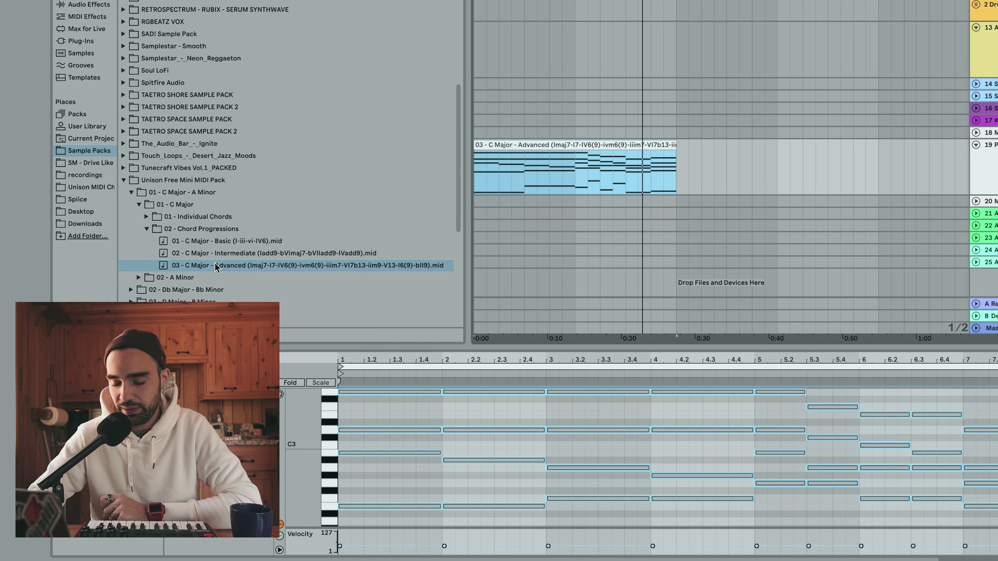
pyautogui.press('Delete')
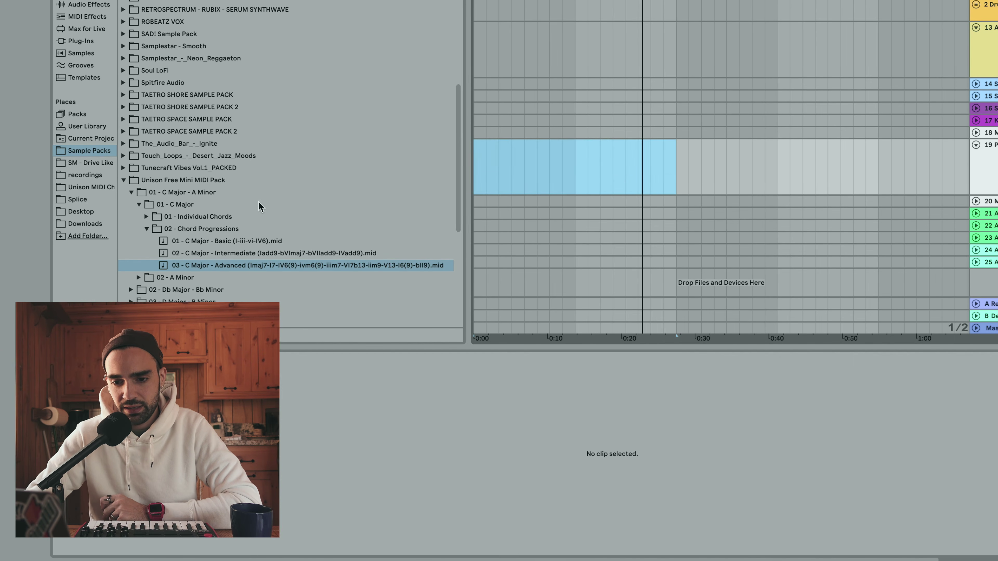
pyautogui.click(181, 242)
pyautogui.moveTo(200, 242); pyautogui.dragTo(478, 165)
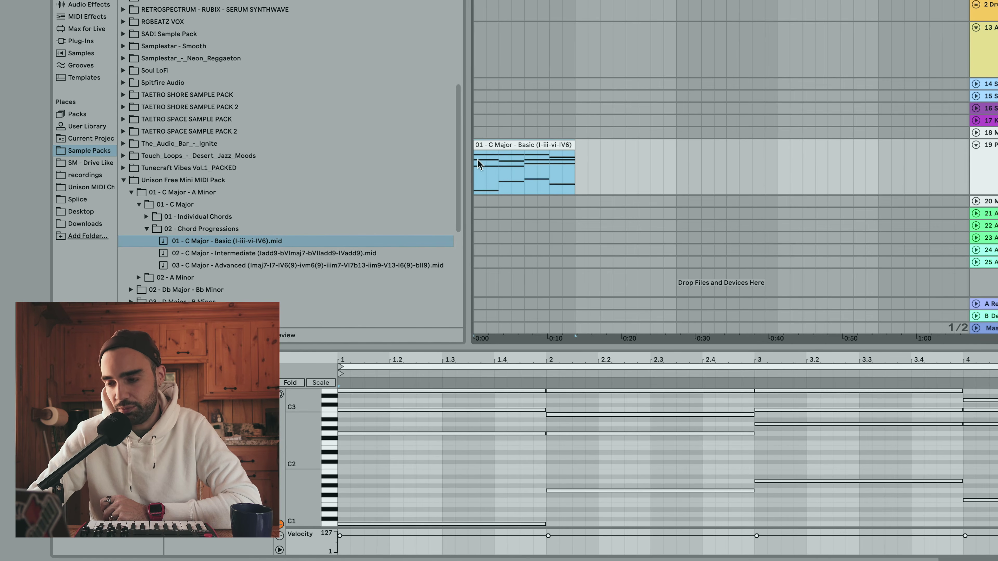
pyautogui.press('space')
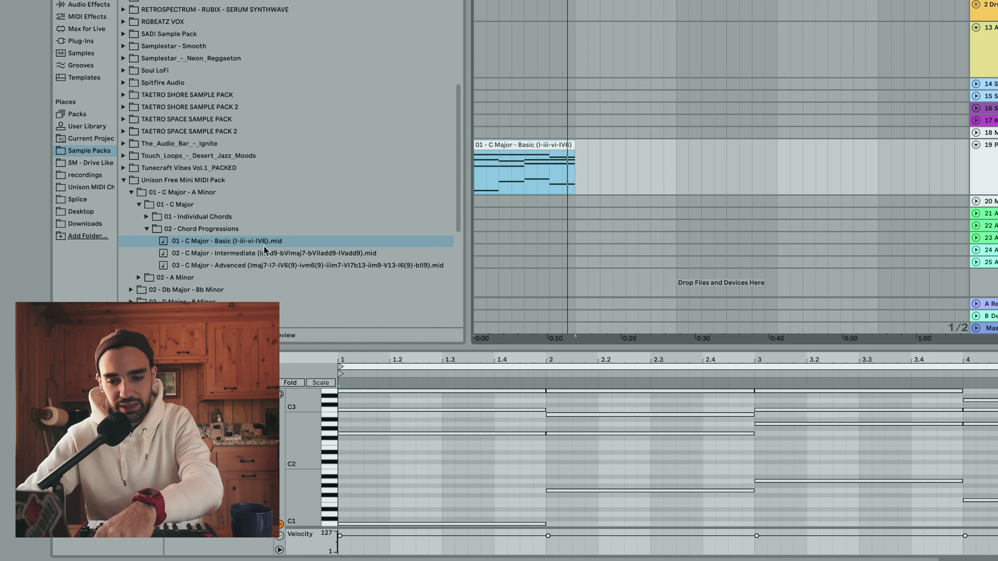
# - Collapse the C Major folders and expand the Chord Progressions folder under "08 - G Major - E Minor", "01 - G Major"
pyautogui.click(152, 230)
pyautogui.scroll(-5, 152, 230)
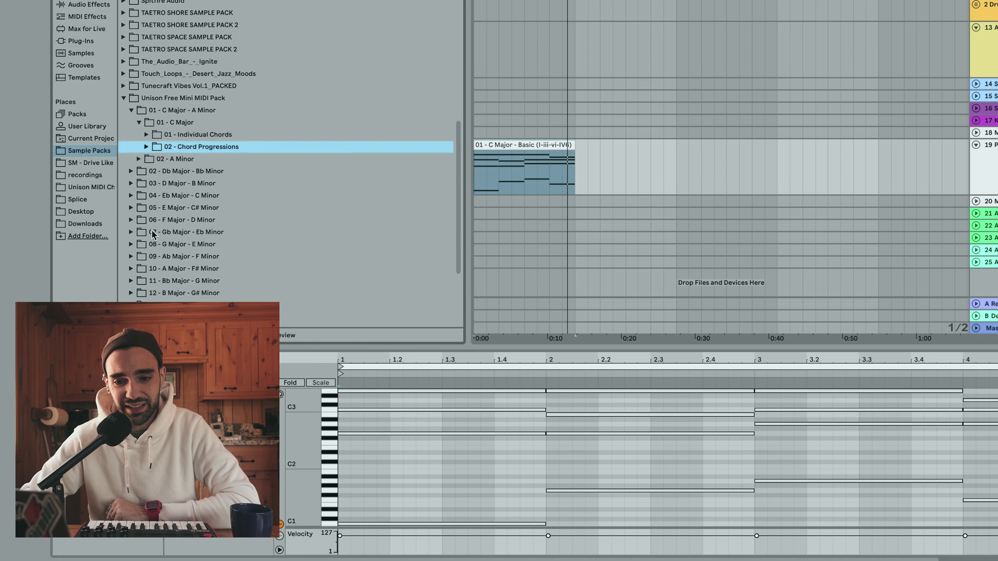
pyautogui.click(131, 180)
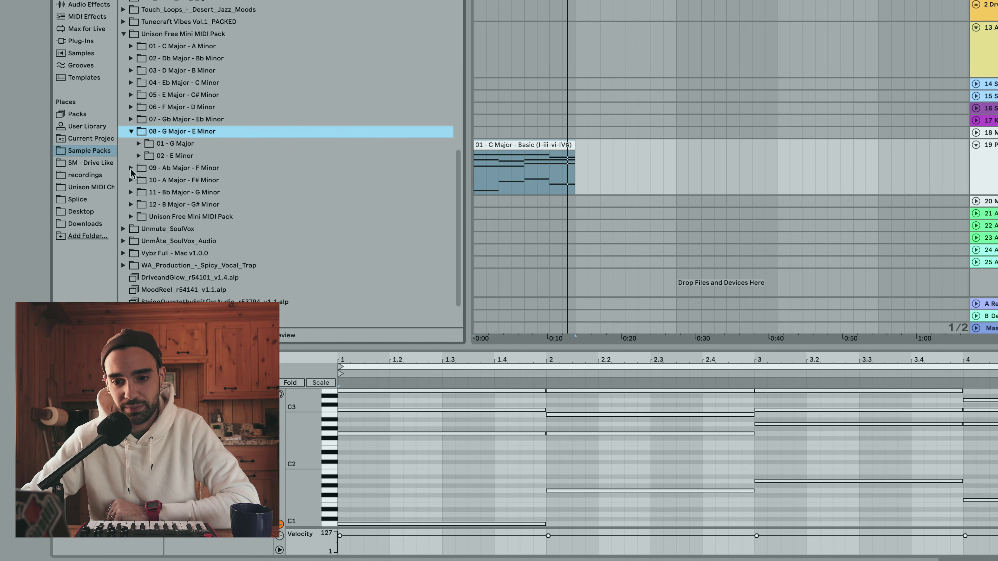
pyautogui.click(139, 143)
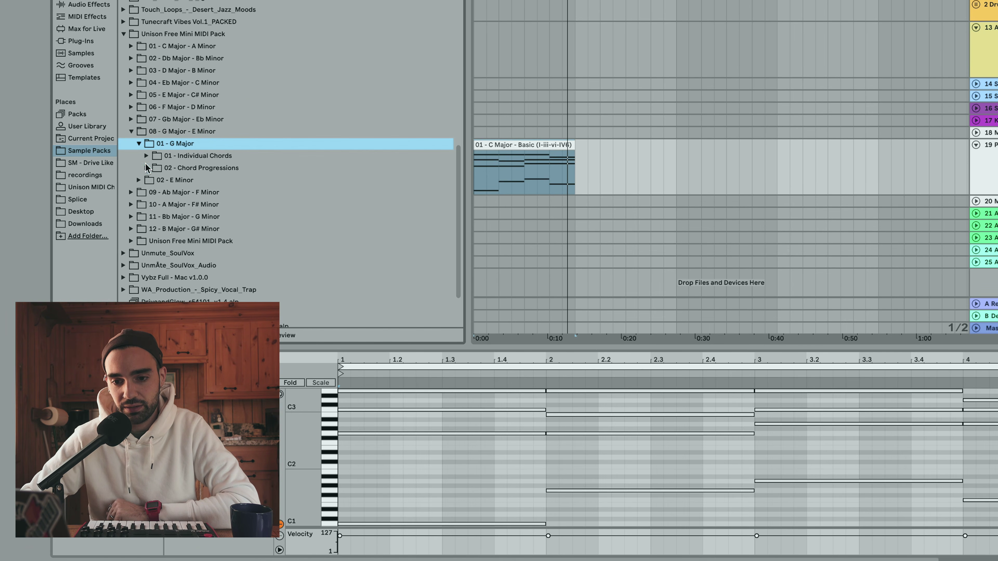
pyautogui.click(146, 167)
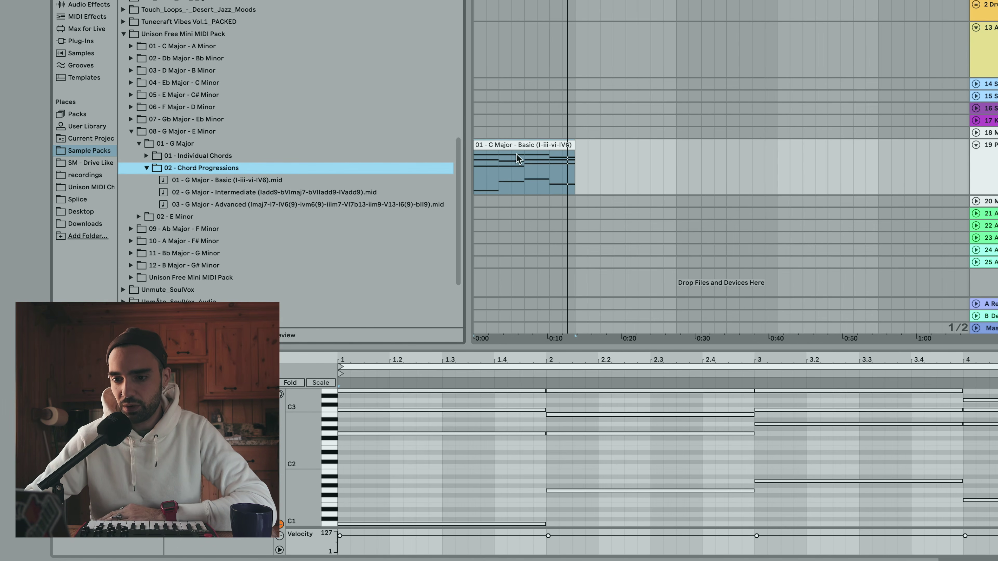
# - Replace the C Major Basic clip with the "02 - G Major - Intermediate" progression at bar 1 of the Piano V2 track and play it
pyautogui.click(519, 146)
pyautogui.press('Delete')
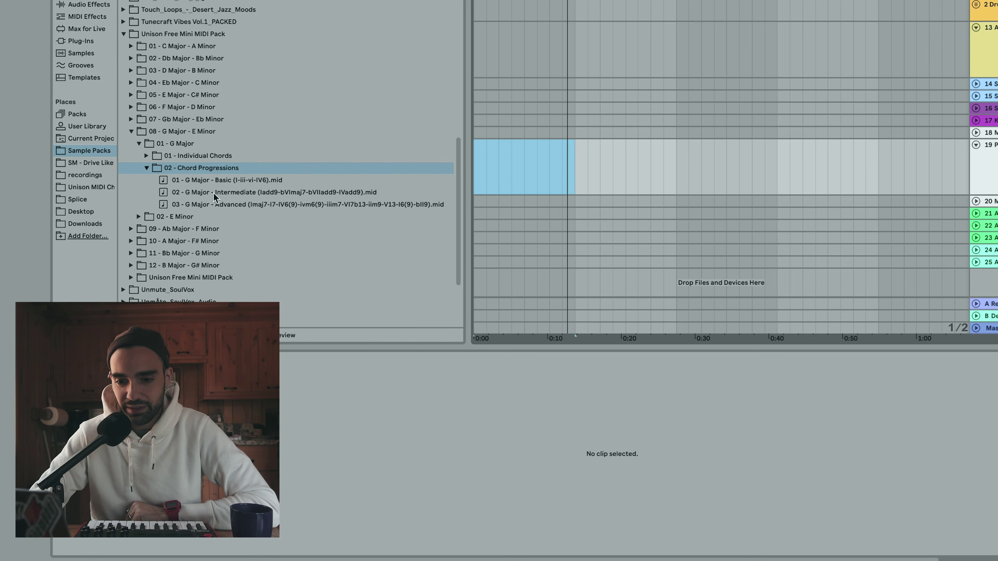
pyautogui.moveTo(211, 192); pyautogui.dragTo(475, 165)
pyautogui.press('space')
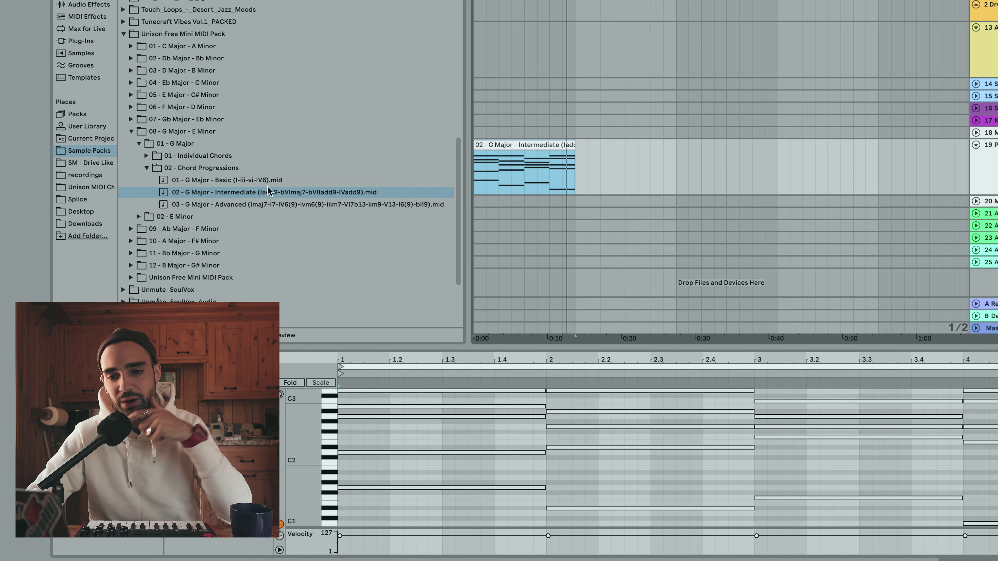
# - Replace the Piano V2 clip with the "01 - G Major - Basic (I-iii-vi-IV6)" progression at bar 1 and show its notes
pyautogui.moveTo(234, 181); pyautogui.dragTo(475, 177)
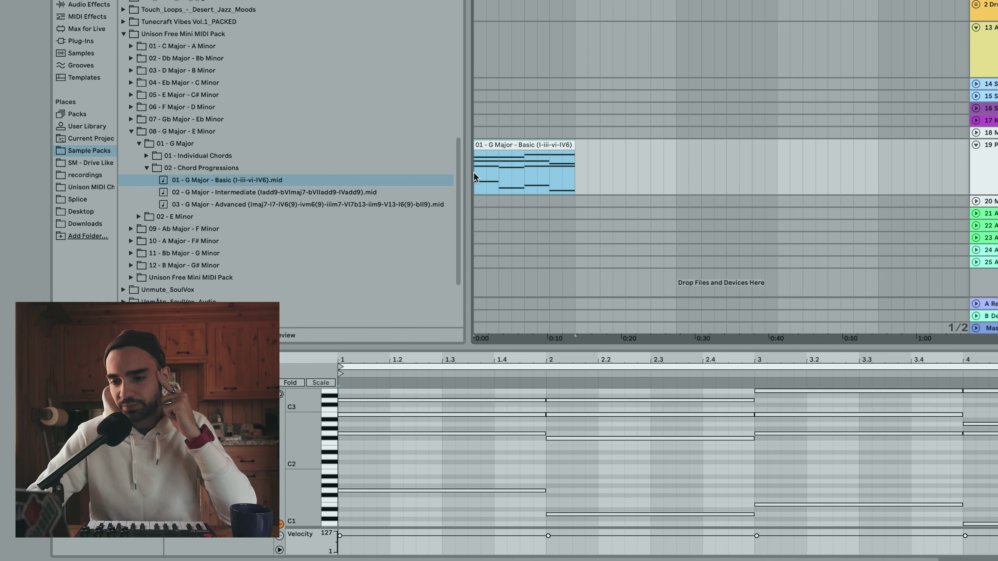
pyautogui.click(716, 189)
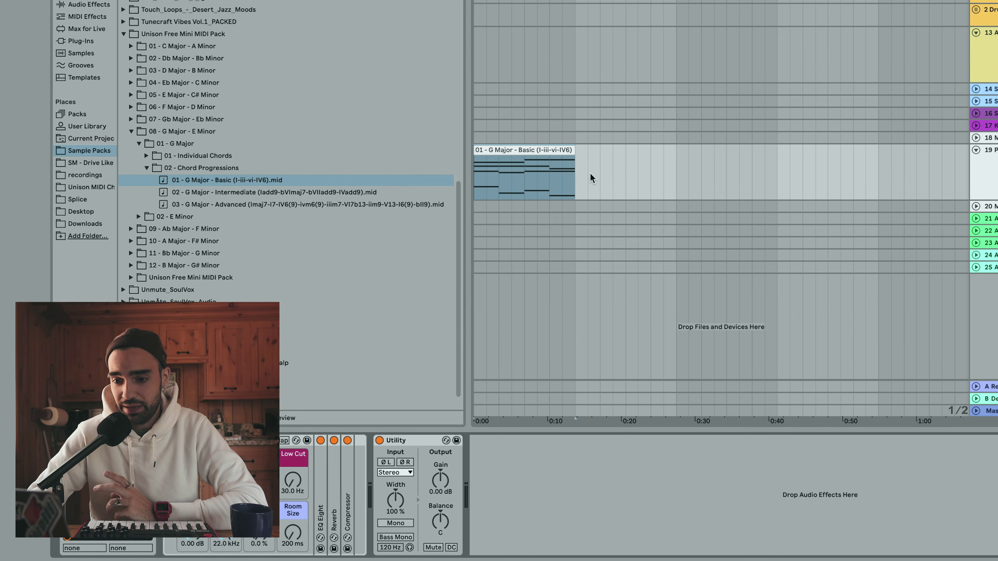
pyautogui.click(525, 150)
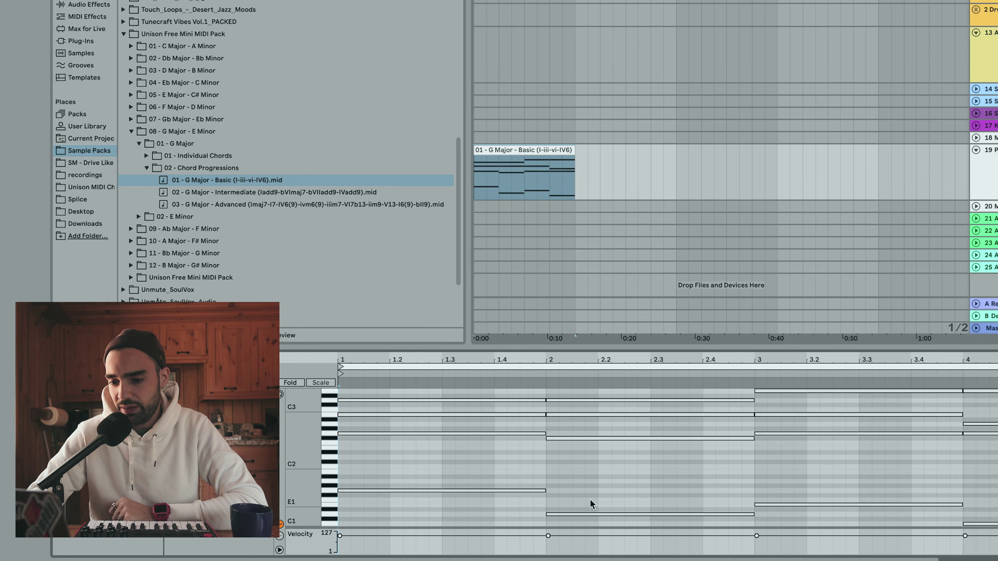
# - Lower the velocity of all notes in the G Major Basic clip and play it while checking the notes in an enlarged editor
pyautogui.click(604, 475)
pyautogui.hotkey('ctrl', 'a')
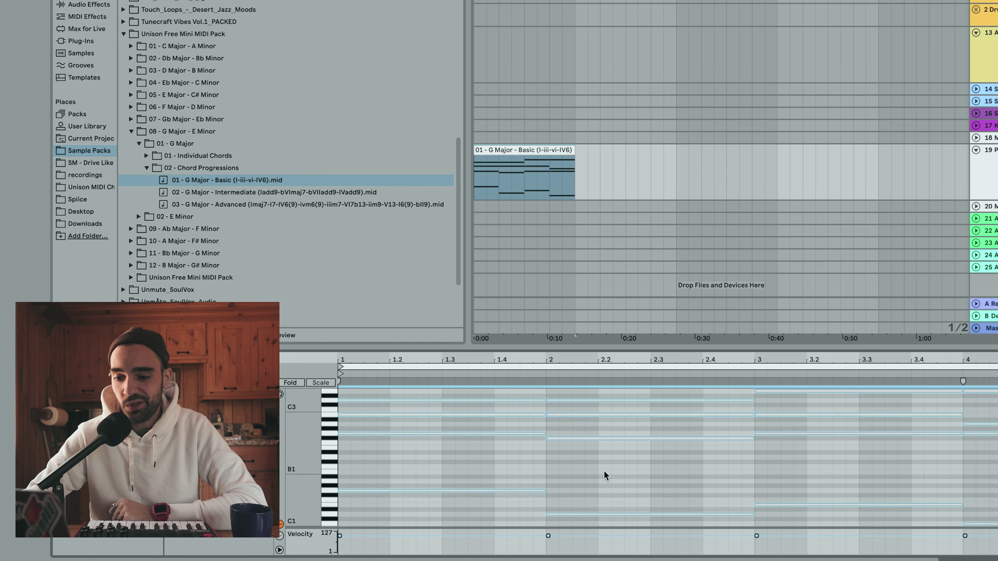
pyautogui.moveTo(340, 537); pyautogui.dragTo(340, 541)
pyautogui.press('space')
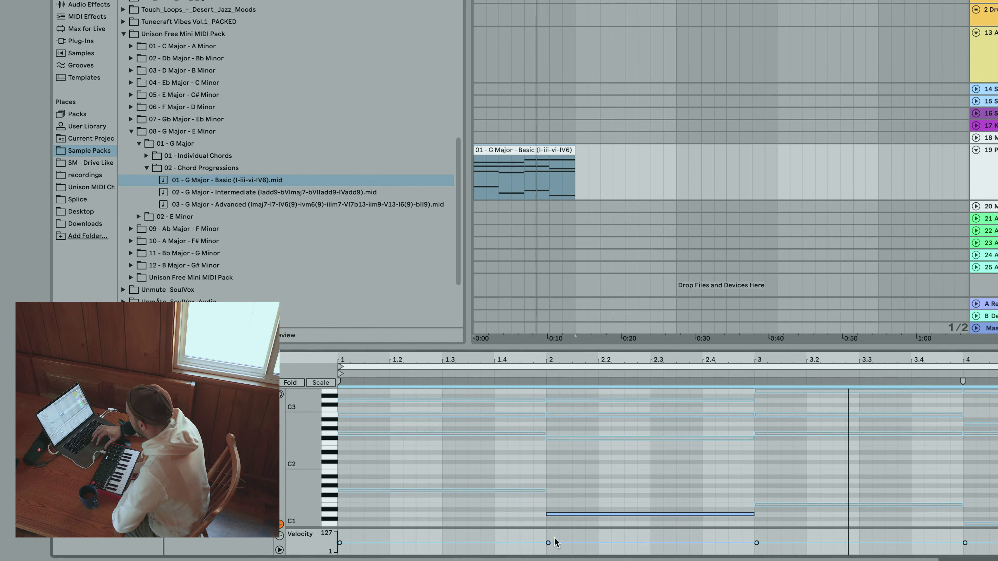
pyautogui.moveTo(649, 347); pyautogui.dragTo(658, 206)
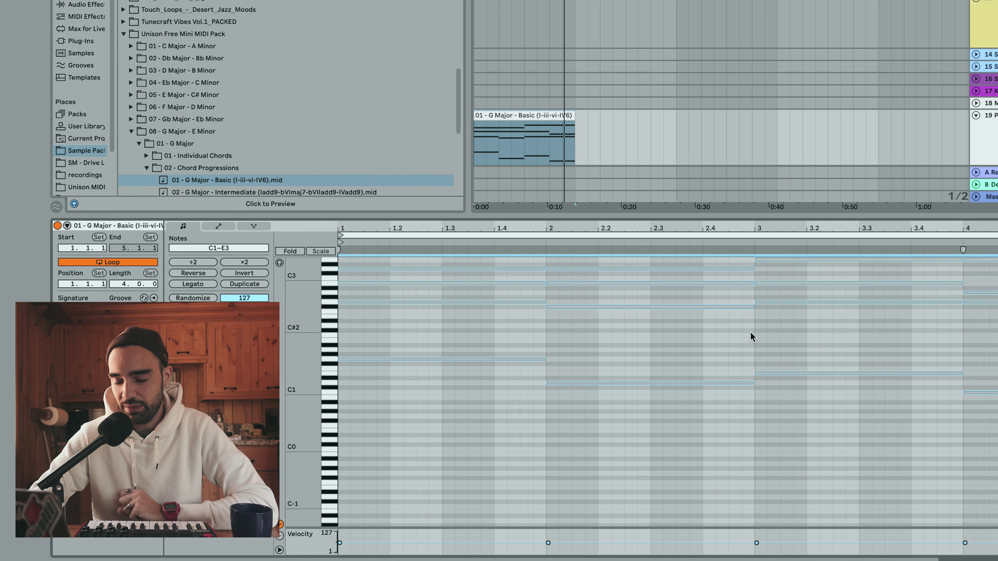
pyautogui.click(742, 355)
pyautogui.moveTo(713, 216); pyautogui.dragTo(634, 388)
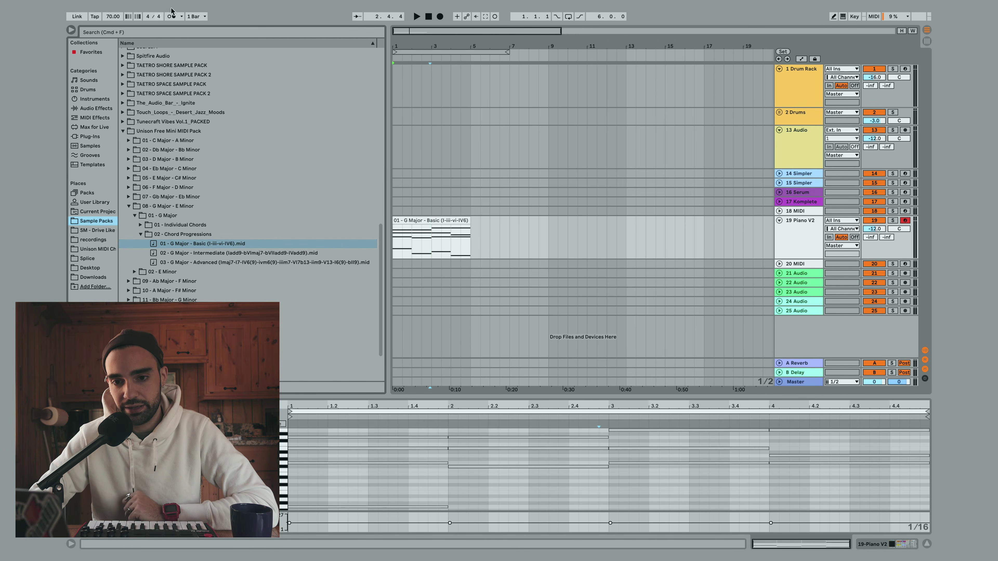
# - Collapse the Unison Free Mini MIDI Pack and search the Sample Packs folder for "shaker"
pyautogui.click(122, 132)
pyautogui.scroll(10, 143, 206)
pyautogui.click(77, 222)
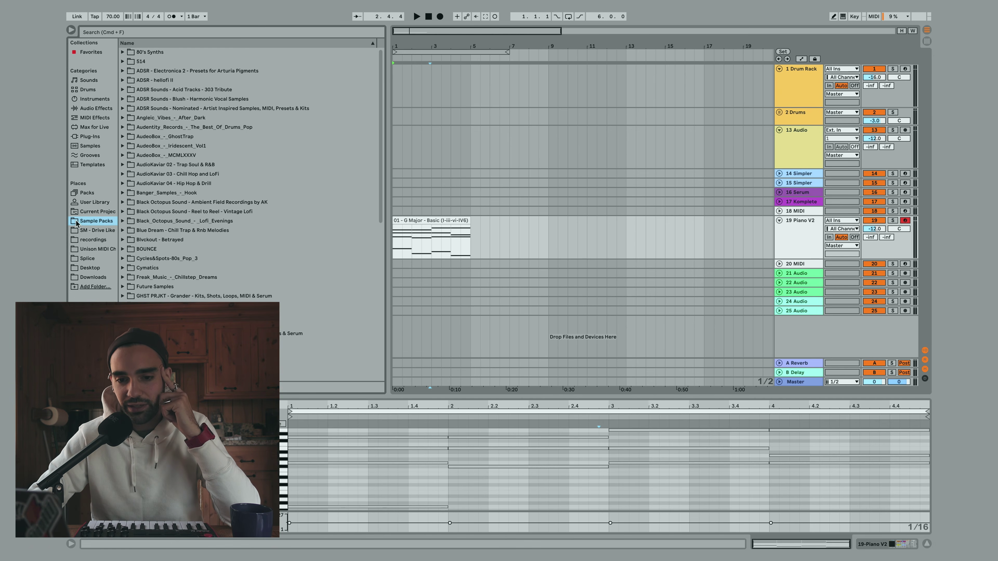
pyautogui.click(117, 31)
pyautogui.write('sha')
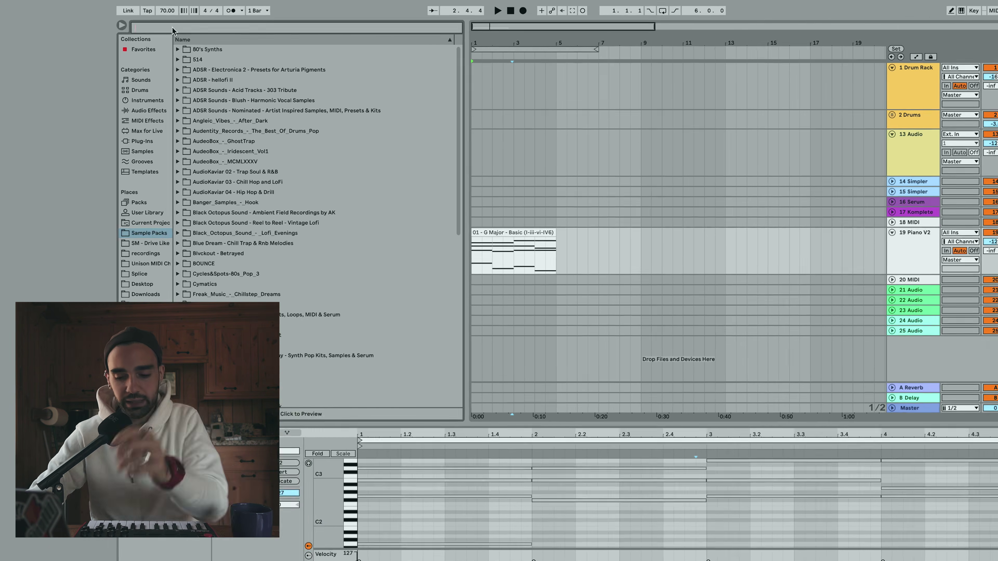
pyautogui.write('ker')
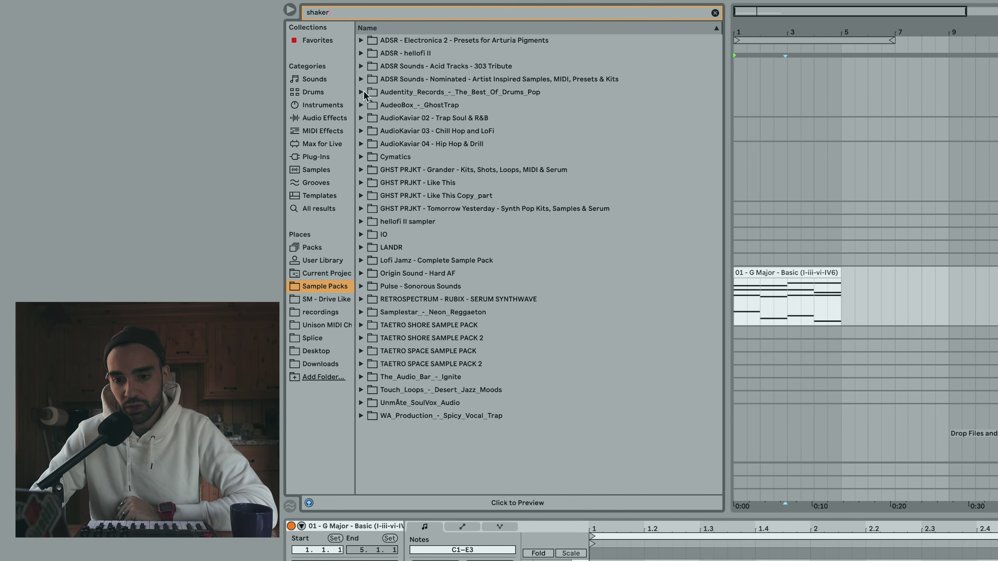
# - Audition the Shaker 1 Perc 01, 02, 07 and 09 loops in the Loops Percussion folder of Lofi Jamz - Complete Sample Pack
pyautogui.click(364, 263)
pyautogui.click(374, 275)
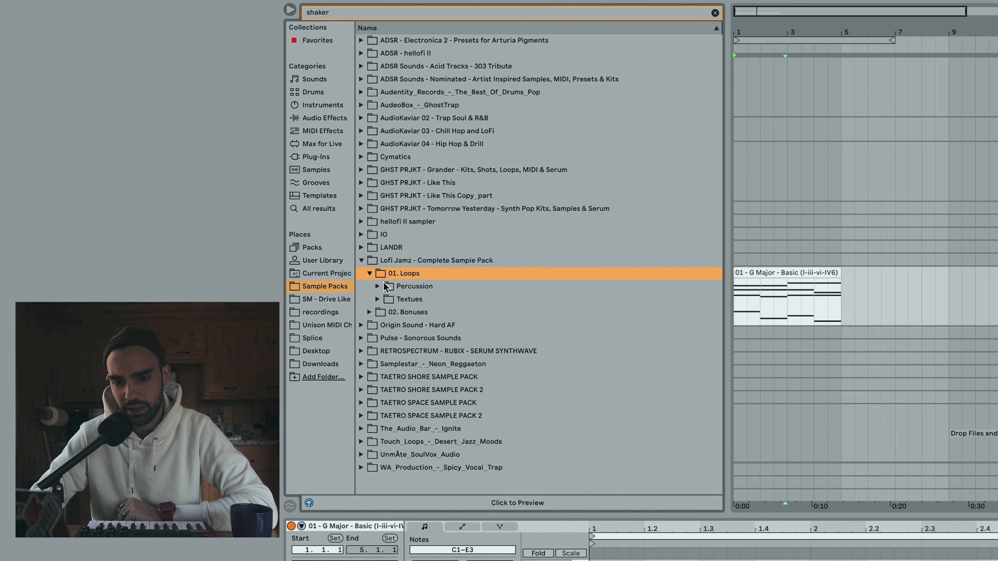
pyautogui.click(378, 286)
pyautogui.click(423, 300)
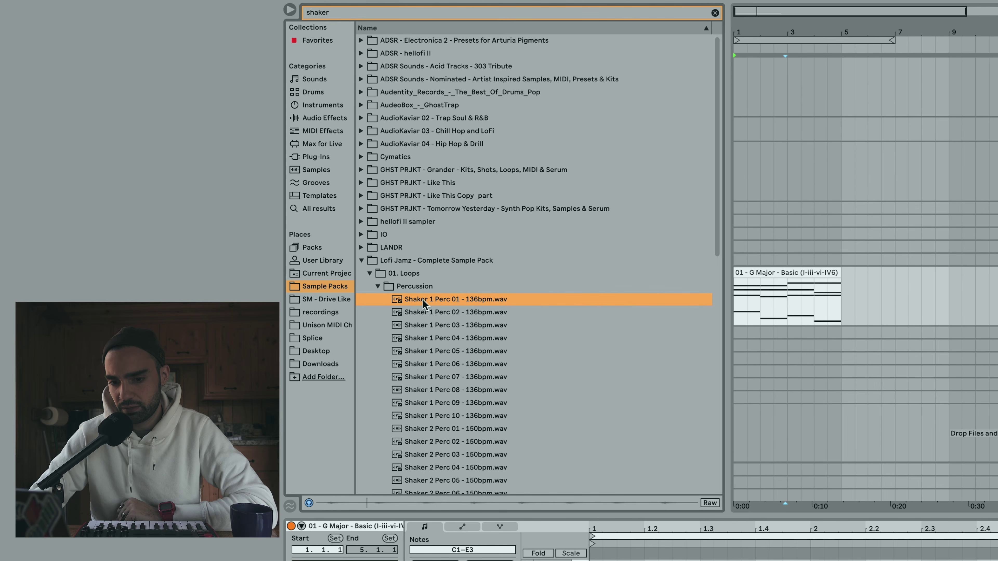
pyautogui.click(424, 311)
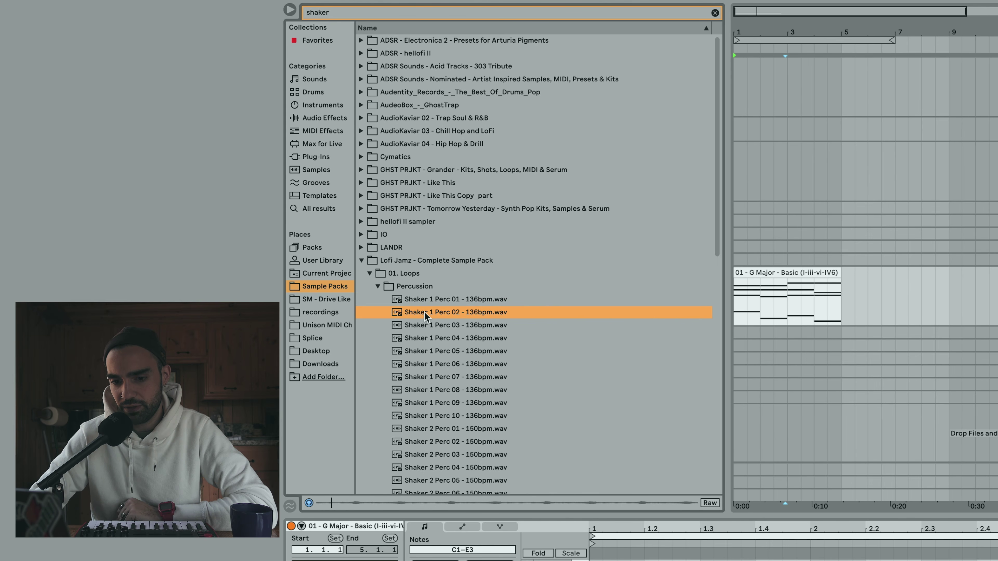
pyautogui.click(421, 375)
pyautogui.scroll(-5, 421, 376)
pyautogui.scroll(-10, 421, 374)
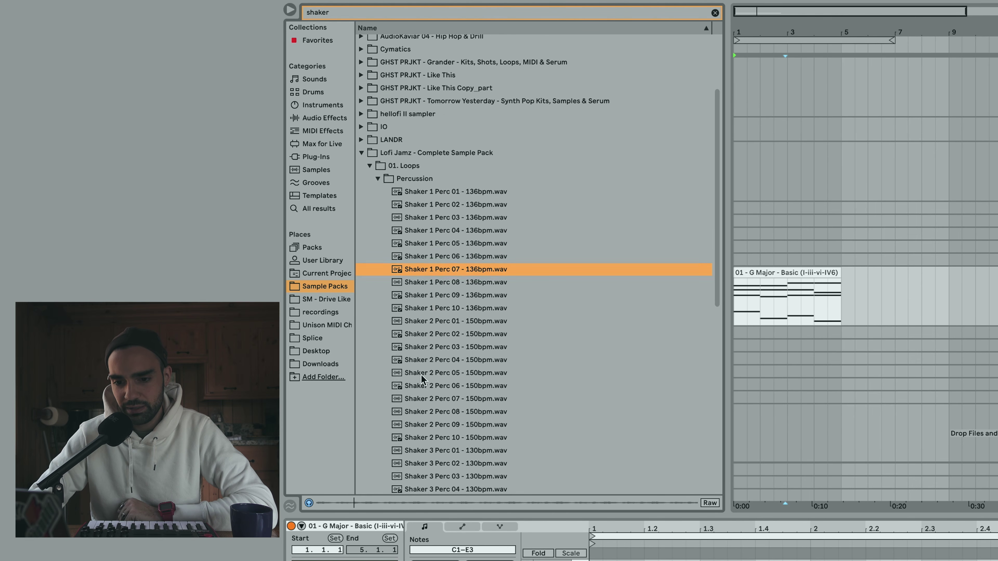
pyautogui.scroll(-5, 422, 373)
pyautogui.scroll(15, 421, 372)
pyautogui.click(439, 348)
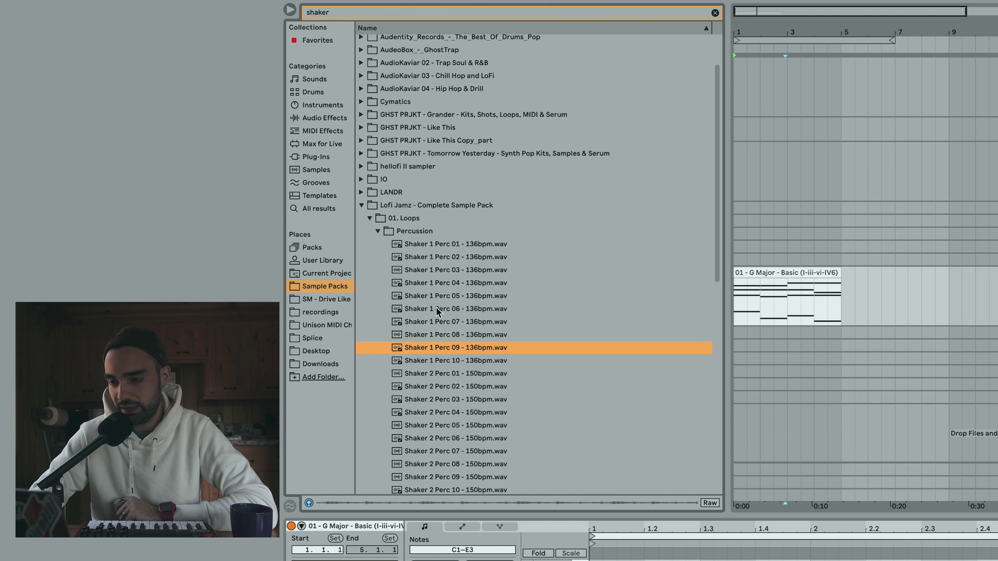
# - Place the "Shaker 1 Perc 09 - 136bpm" loop at bar 1 of the 13 Audio track and play it with the chords
pyautogui.moveTo(414, 347); pyautogui.dragTo(736, 163)
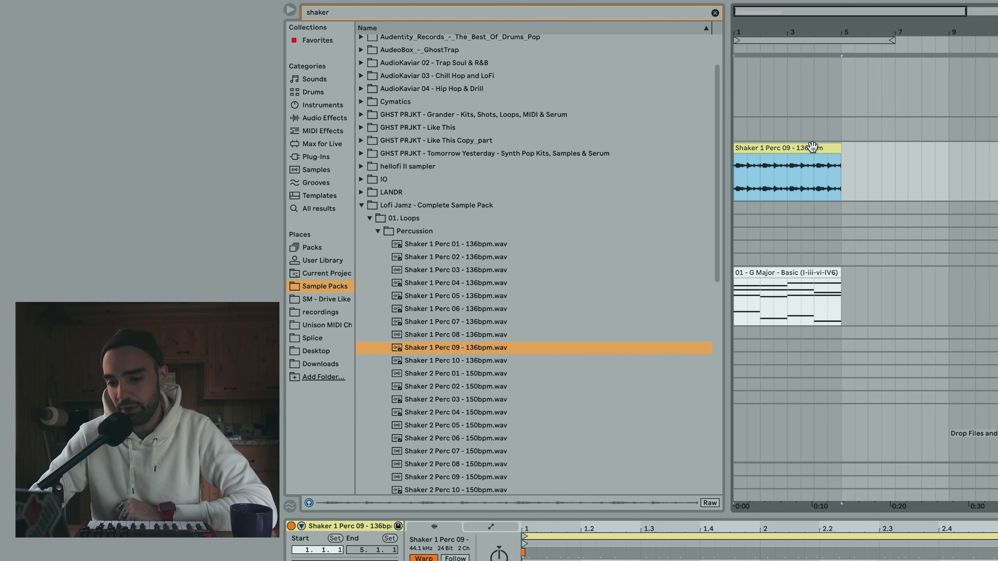
pyautogui.click(788, 0)
pyautogui.press('space')
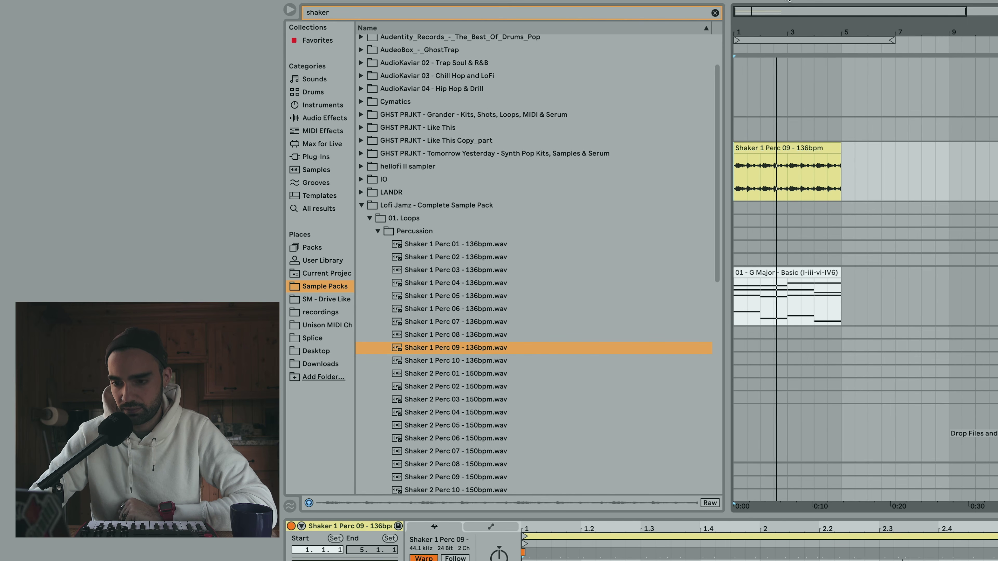
# - Delete the shaker loop clip from the 13 Audio track and collapse the Lofi Jamz sample pack
pyautogui.click(810, 151)
pyautogui.press('Delete')
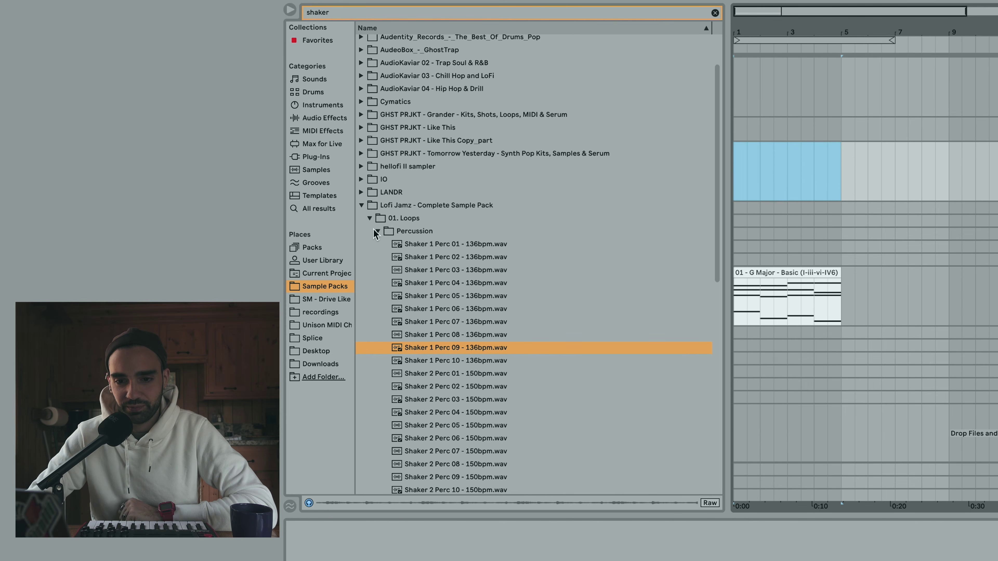
pyautogui.click(361, 206)
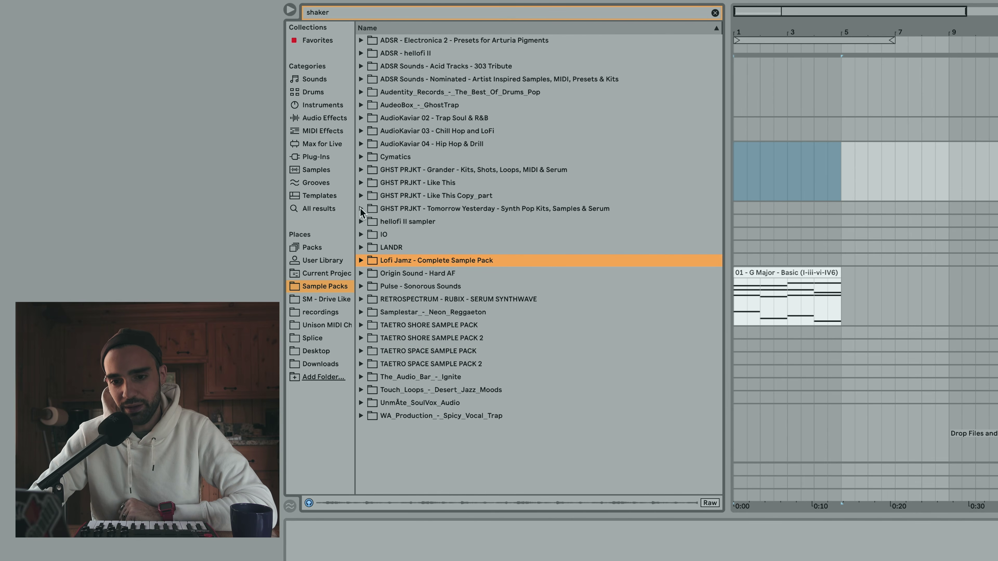
# - Audition several one-shots in the IO pack's 01 - Drums Shakers folder and collapse the IO pack
pyautogui.click(361, 235)
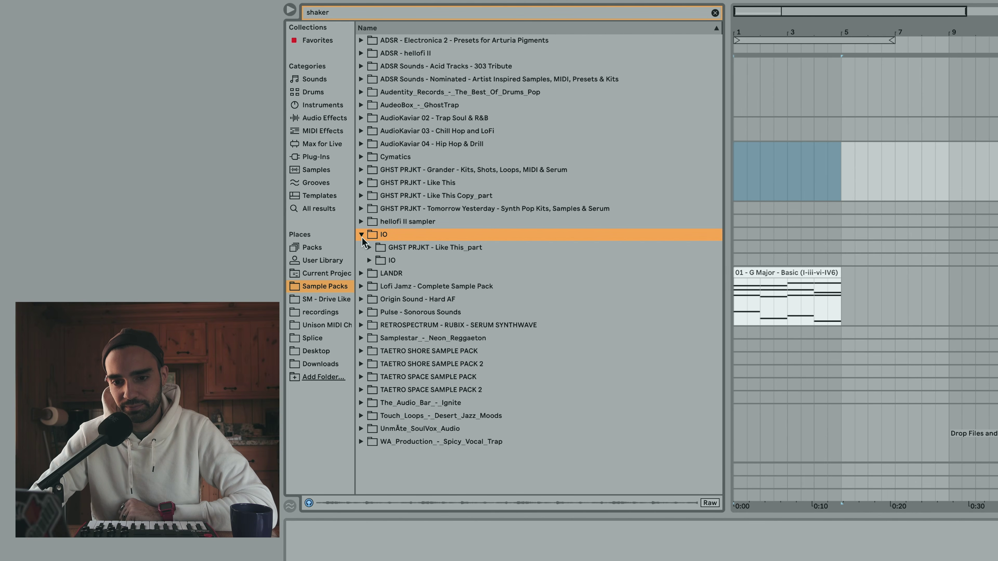
pyautogui.click(369, 260)
pyautogui.click(377, 274)
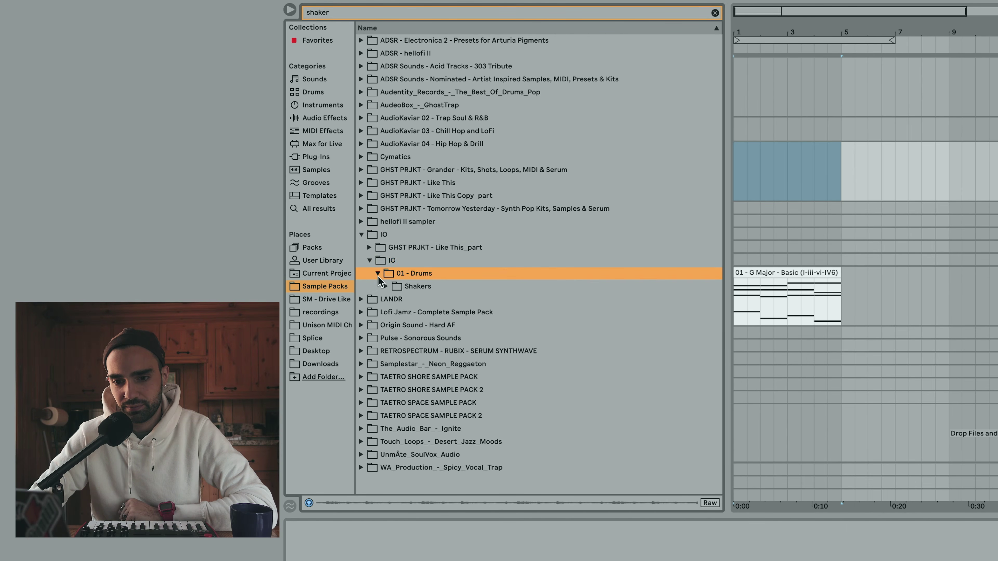
pyautogui.click(387, 288)
pyautogui.click(423, 326)
pyautogui.scroll(-3, 423, 328)
pyautogui.click(423, 331)
pyautogui.scroll(-4, 422, 330)
pyautogui.click(422, 331)
pyautogui.click(423, 366)
pyautogui.scroll(6, 431, 333)
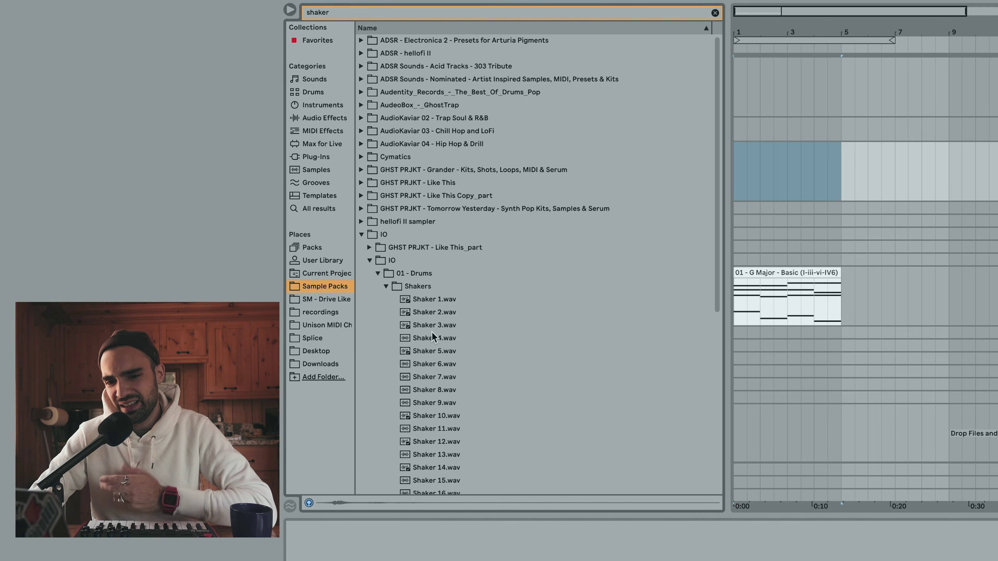
pyautogui.click(361, 235)
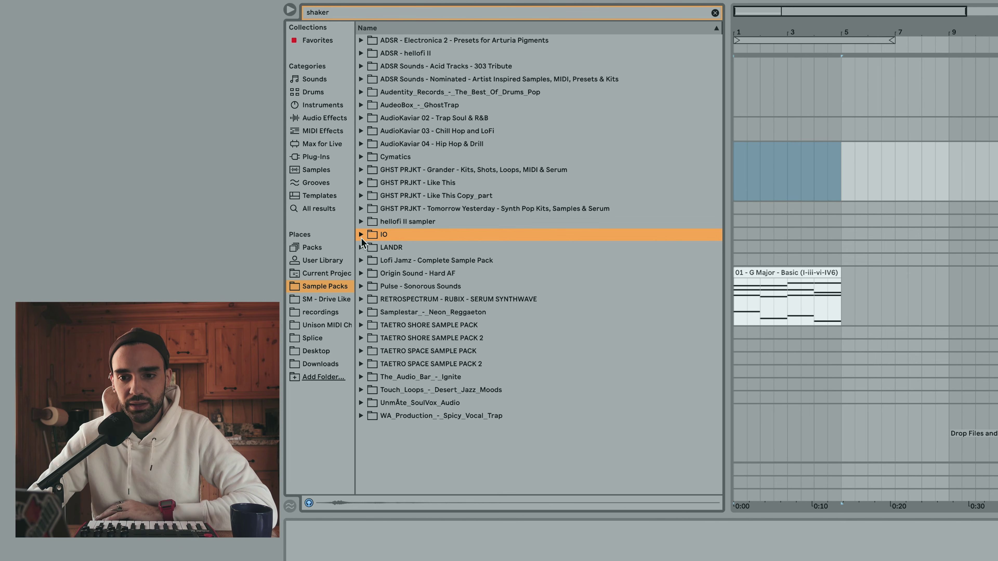
# - Audition the Kit 5 and Kit 6 shaker stems in AudioKaviar 03 - Chill Hop and LoFi and open the Kit 7 stems
pyautogui.click(360, 131)
pyautogui.click(370, 144)
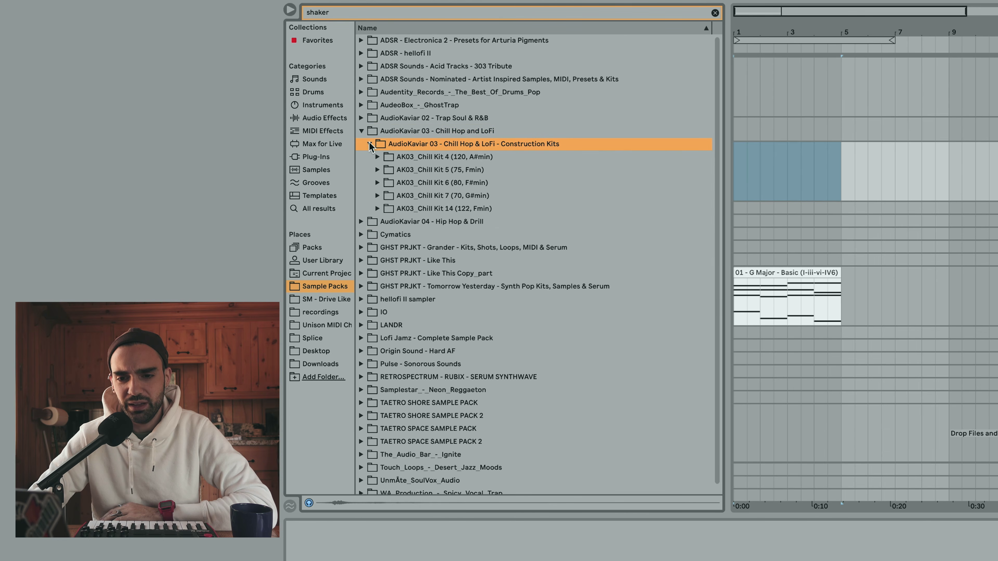
pyautogui.click(377, 170)
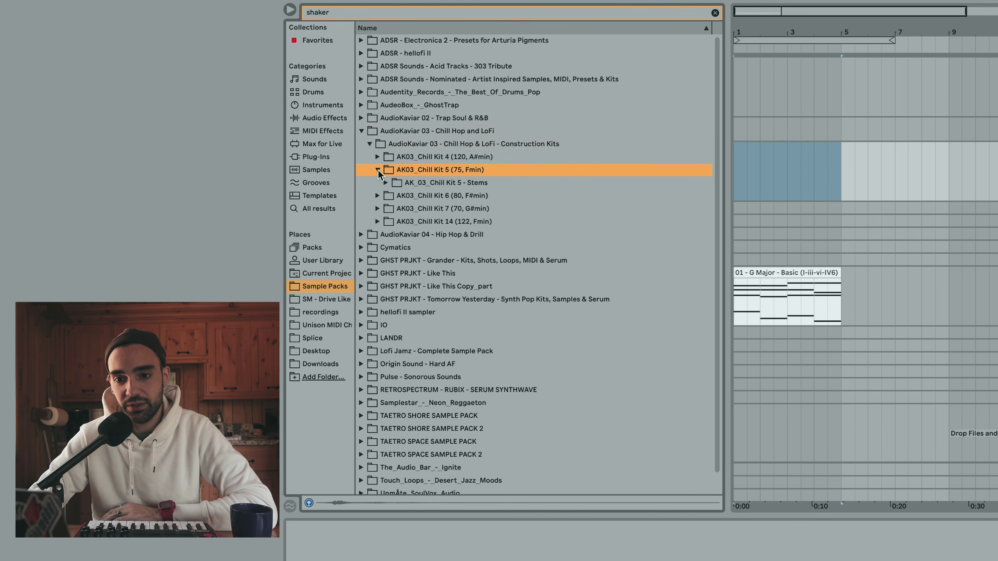
pyautogui.click(385, 183)
pyautogui.click(413, 195)
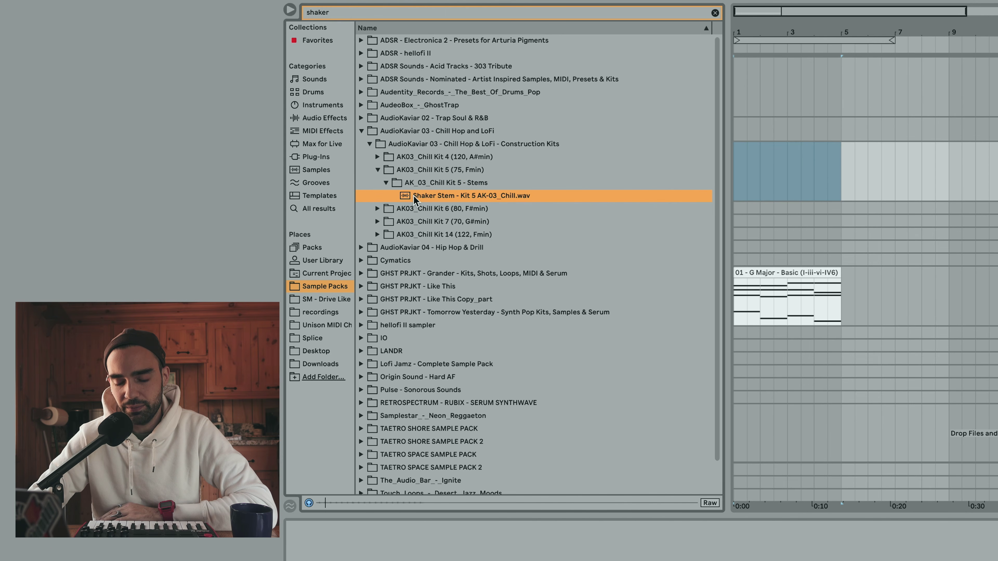
pyautogui.click(376, 209)
pyautogui.click(380, 199)
pyautogui.click(406, 210)
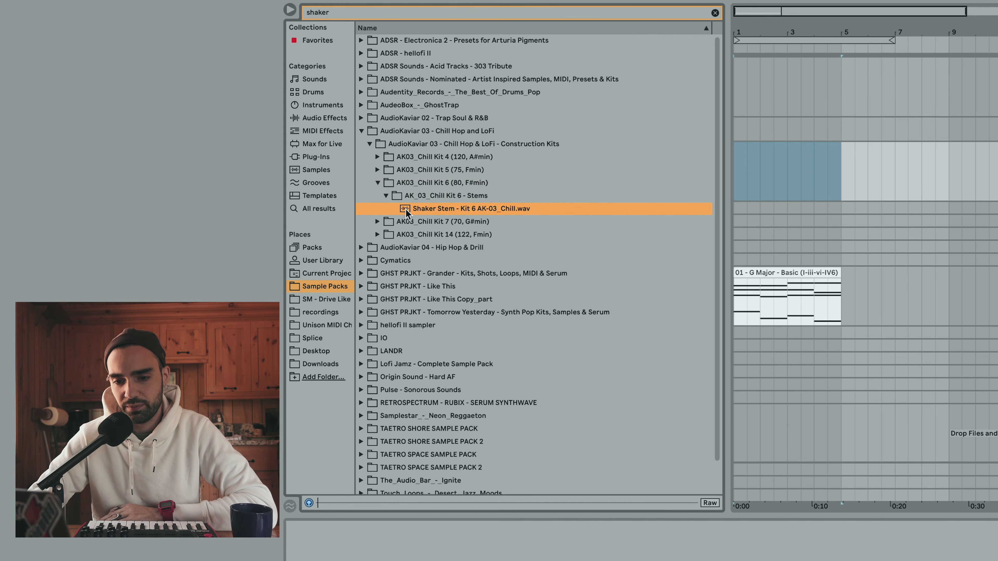
pyautogui.click(381, 224)
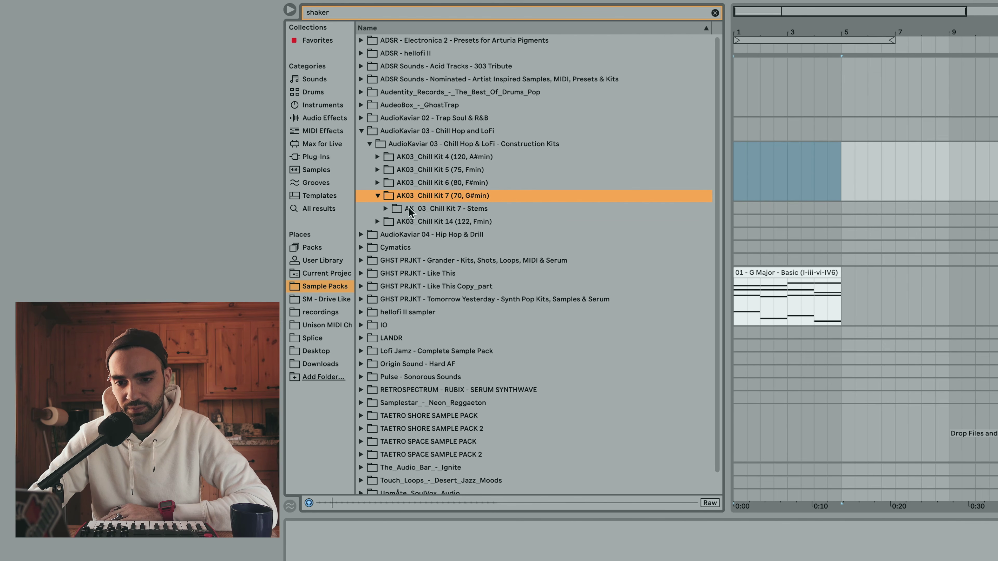
pyautogui.click(385, 208)
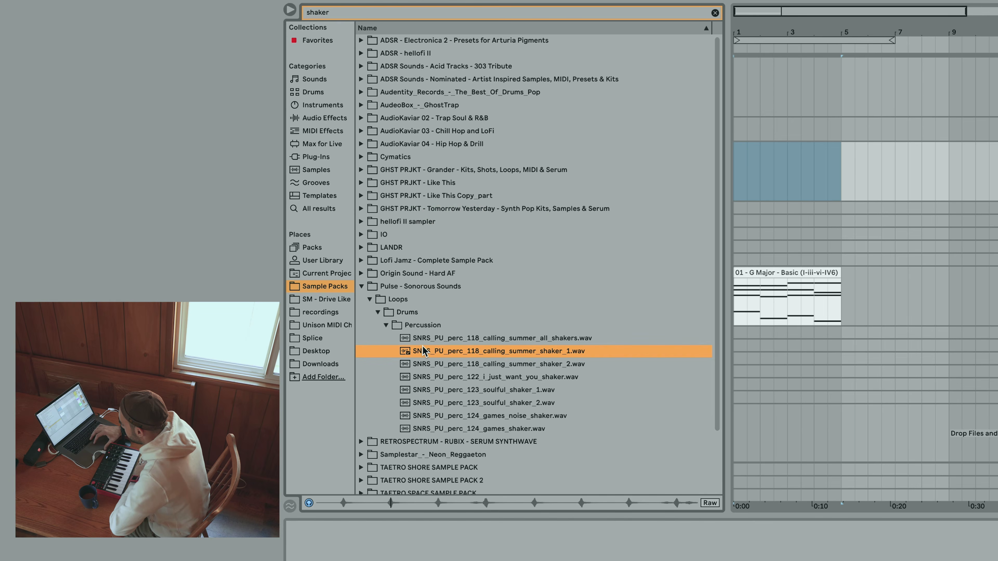
# - Try the "SNRS_PU_perc_122_i_just_want_you_shaker.wav" loop at bar 1 of the 13 Audio track with the chords, and delete the clip
pyautogui.click(421, 376)
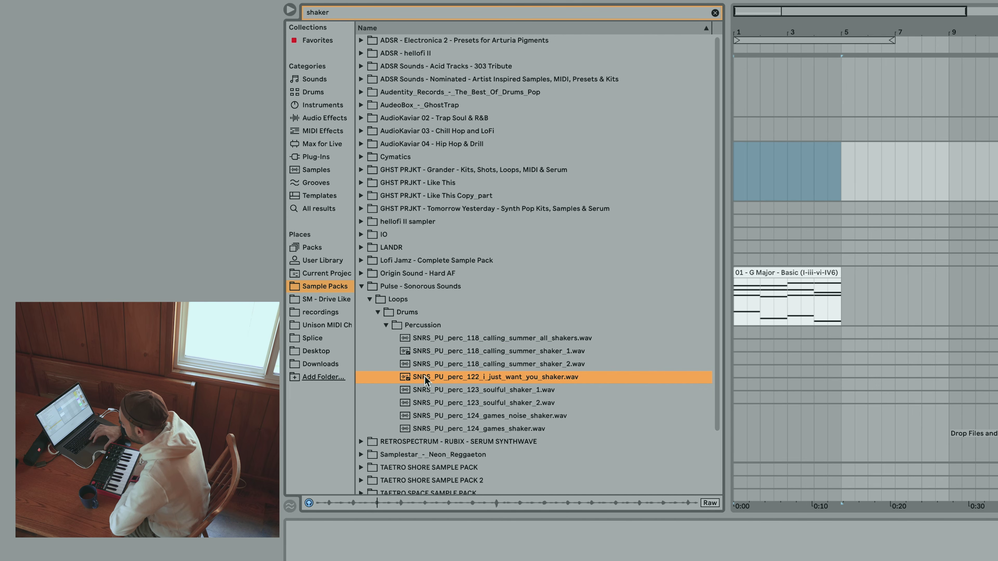
pyautogui.moveTo(425, 380); pyautogui.dragTo(736, 192)
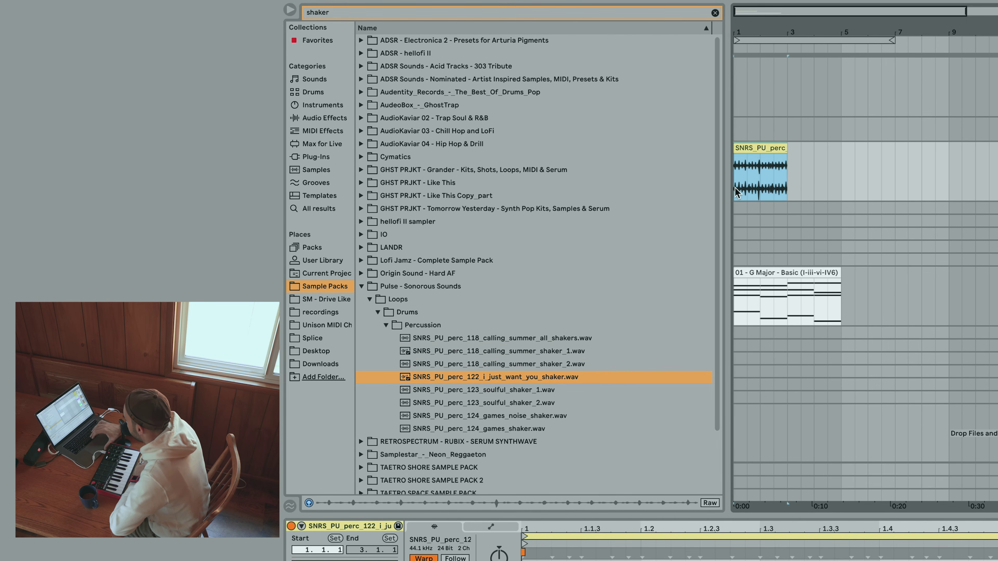
pyautogui.press('space')
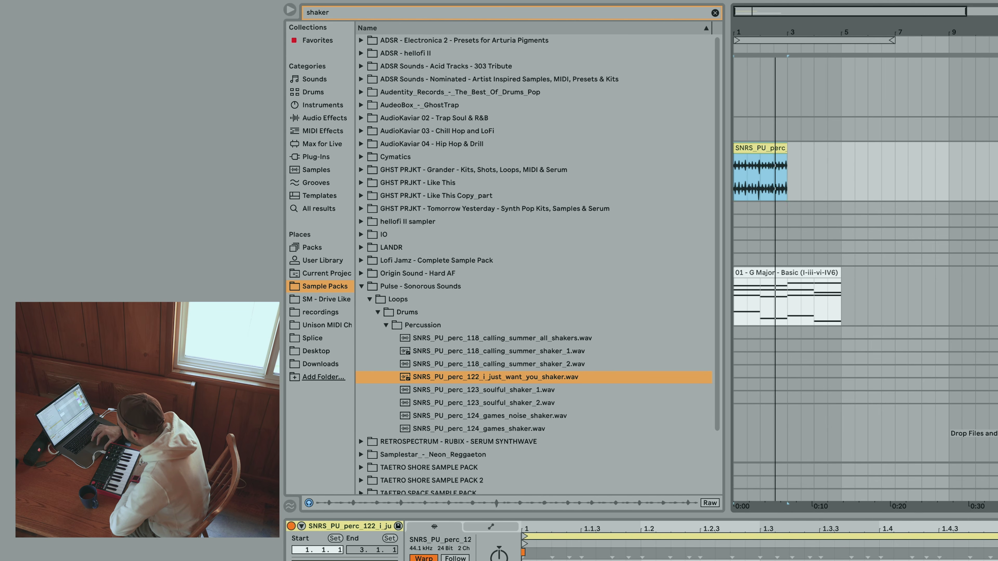
pyautogui.press('super+z')
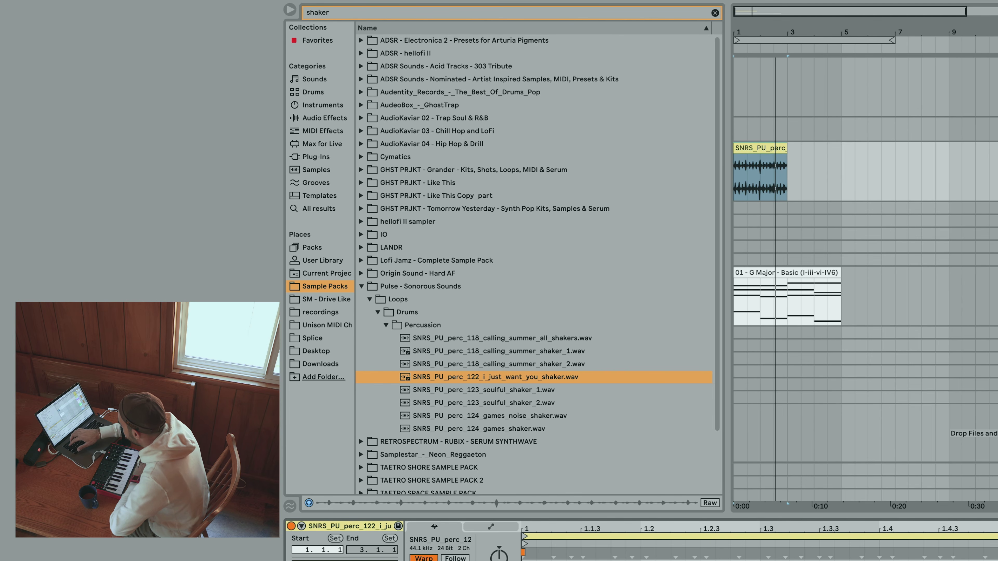
pyautogui.press('space')
pyautogui.press('space')
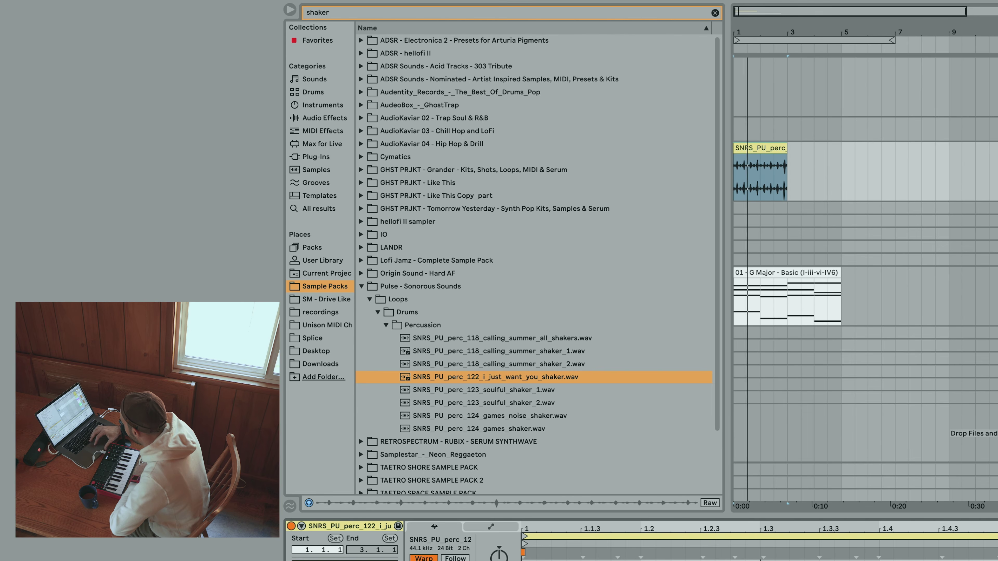
pyautogui.press('Delete')
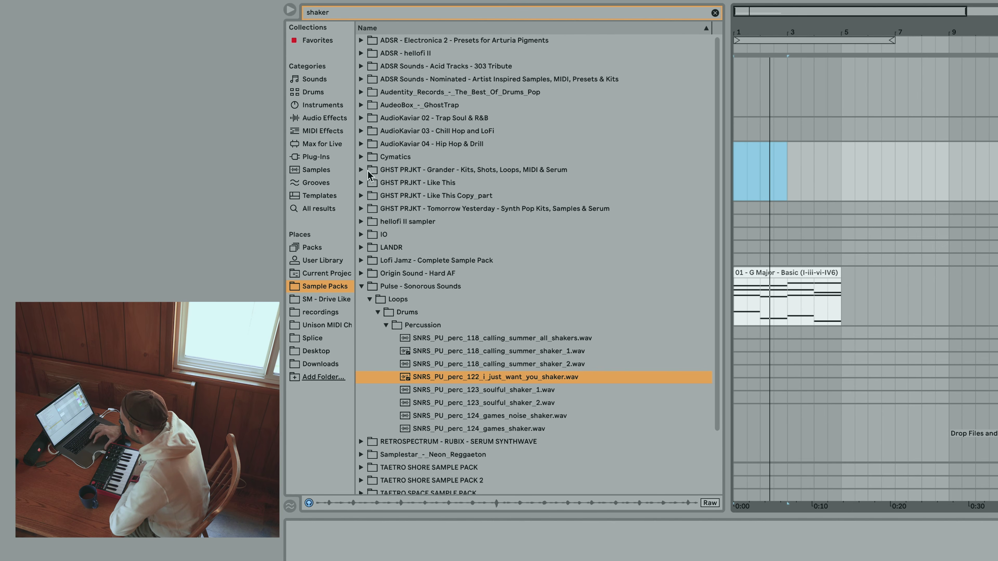
# - Place "OMT_OS_MuffledCanShaker_Straight_120bpm-95.wav" from LANDR's Organic Shakers at bar 1 of the 13 Audio track and play it with the chords
pyautogui.click(362, 248)
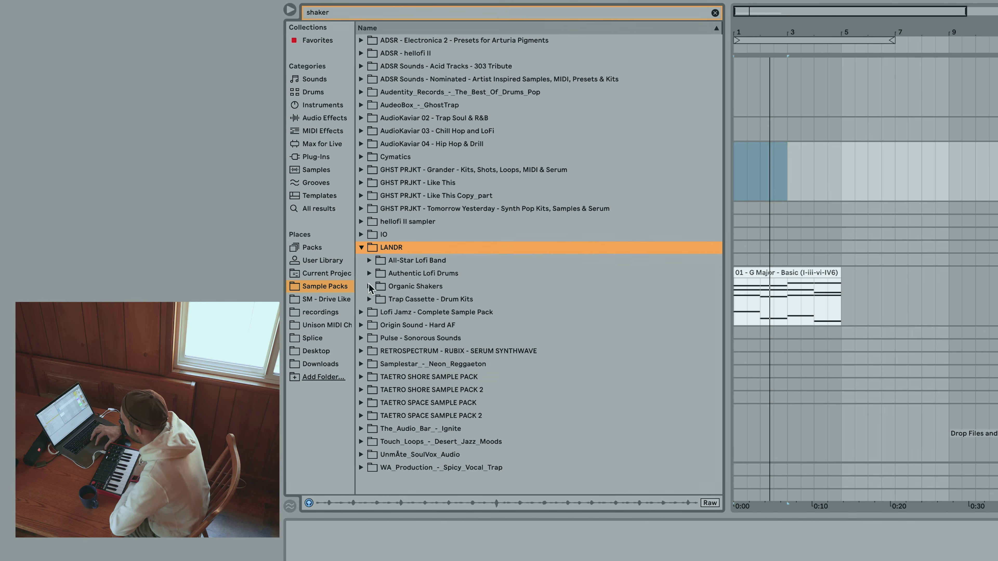
pyautogui.click(370, 286)
pyautogui.click(397, 300)
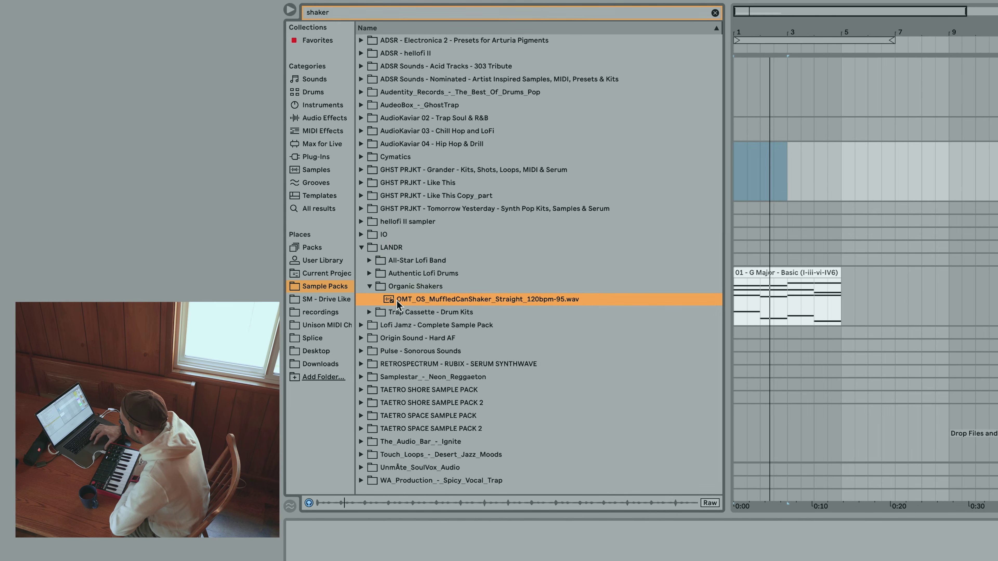
pyautogui.moveTo(397, 304); pyautogui.dragTo(735, 172)
pyautogui.press('space')
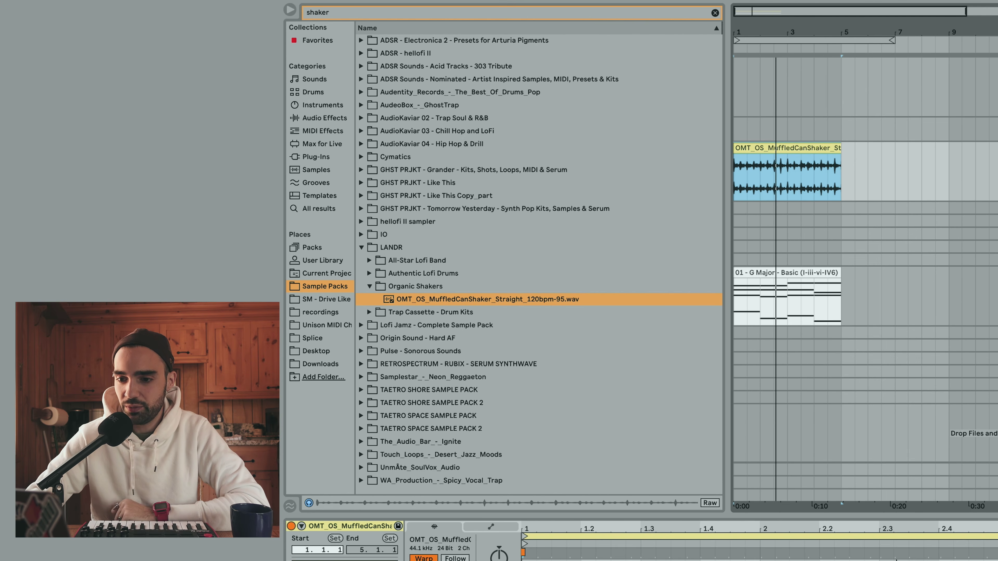
# - Shape the shaker in EQ Eight with a low cut near 1 kHz, a high cut near 10 kHz and a -4.59 dB dip at 2.84 kHz
pyautogui.hotkey('shift', 'Tab')
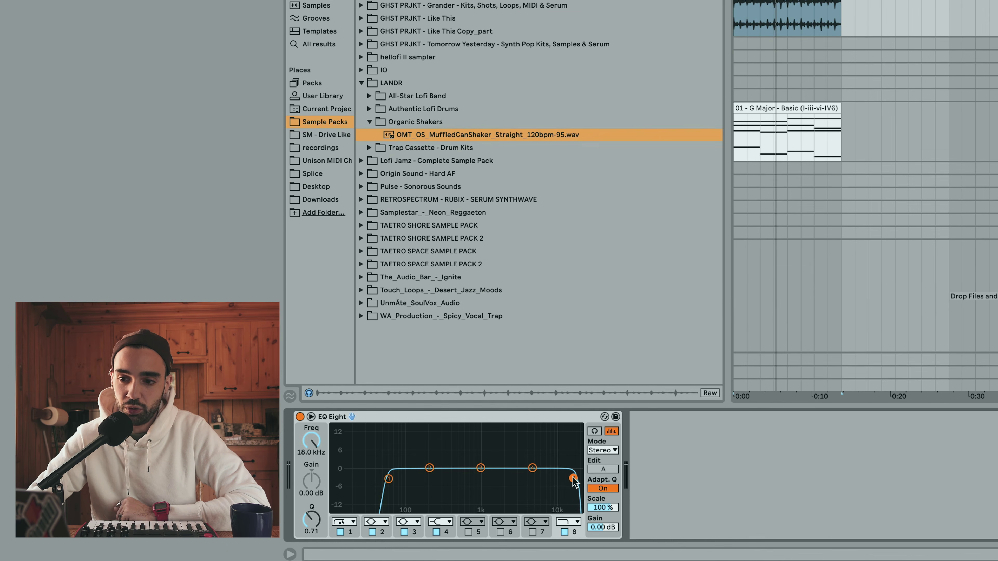
pyautogui.moveTo(573, 478)
pyautogui.mouseDown()
pyautogui.moveTo(535, 474)
pyautogui.moveTo(554, 479)
pyautogui.mouseUp()
pyautogui.press('space')
pyautogui.moveTo(388, 479); pyautogui.dragTo(513, 481)
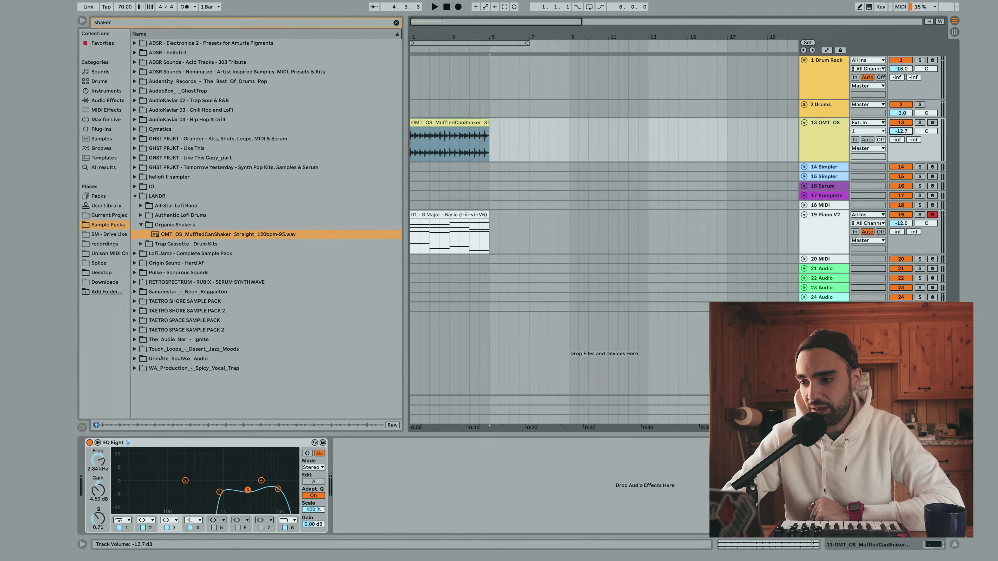
# - Lower the shaker track's volume to -17.1 dB and check the balance against the piano chords
pyautogui.moveTo(901, 131); pyautogui.dragTo(901, 138)
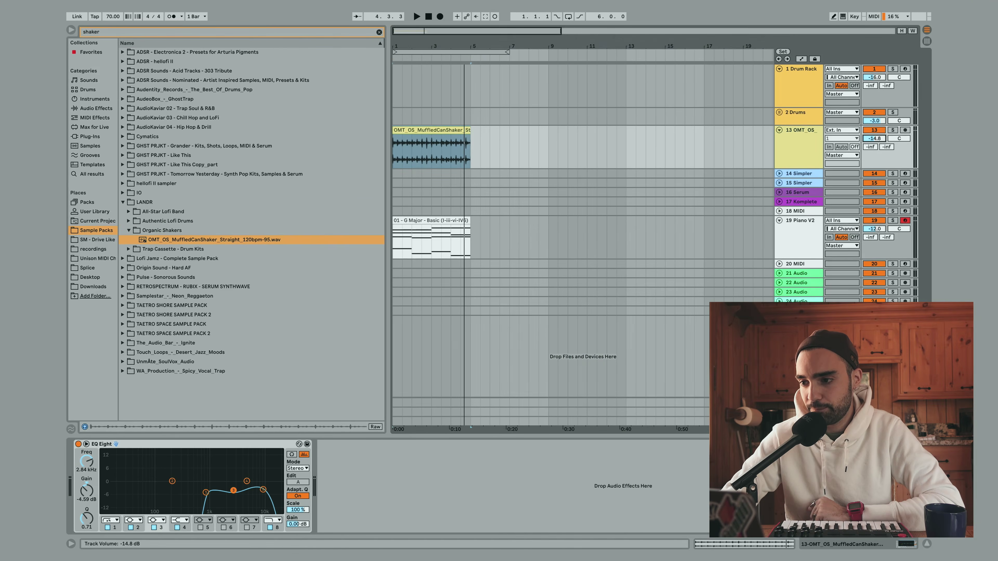
pyautogui.press('space')
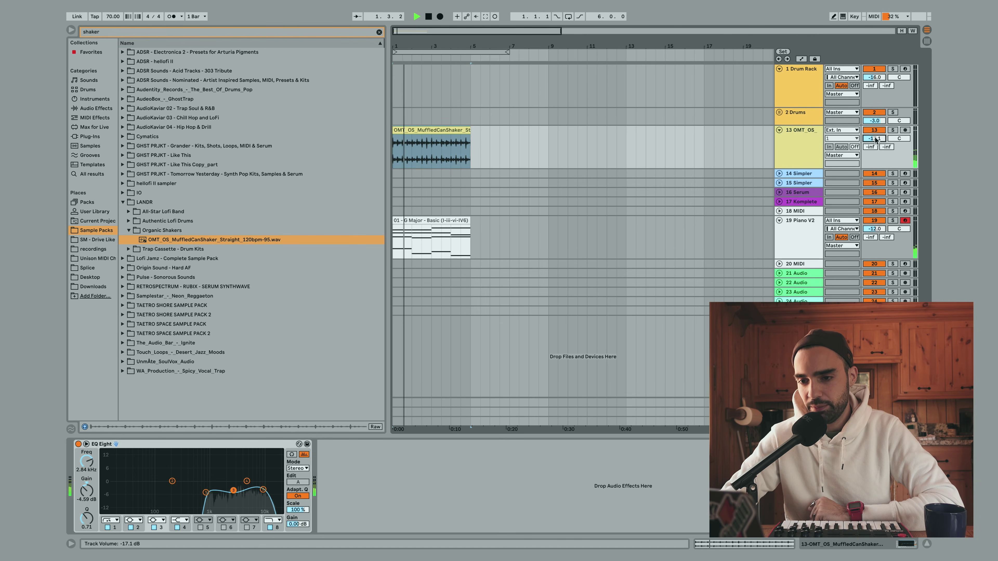
pyautogui.press('space')
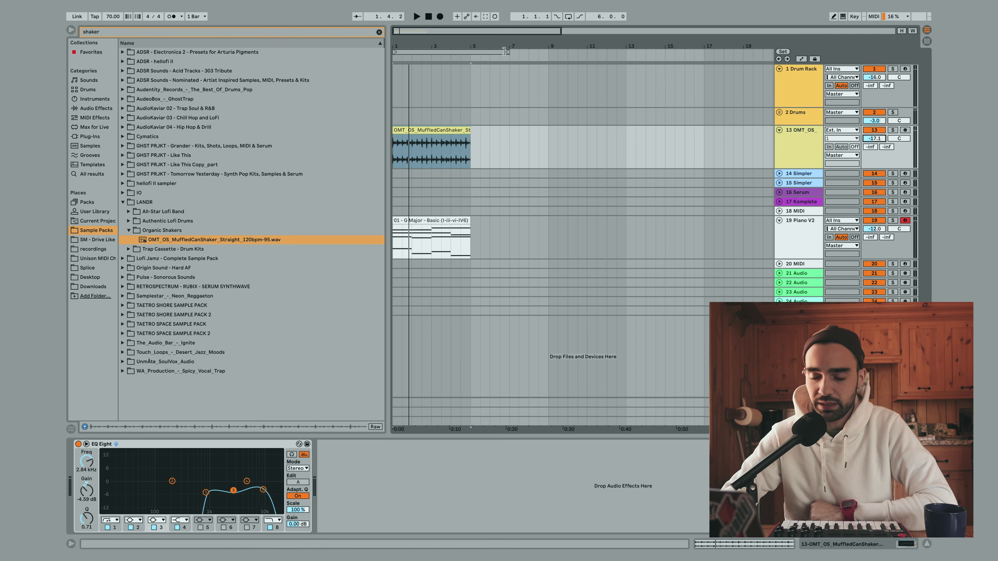
# - Shorten the arrangement loop to the four bars from 1 to 5, enable looping and play the section
pyautogui.moveTo(507, 52); pyautogui.dragTo(472, 57)
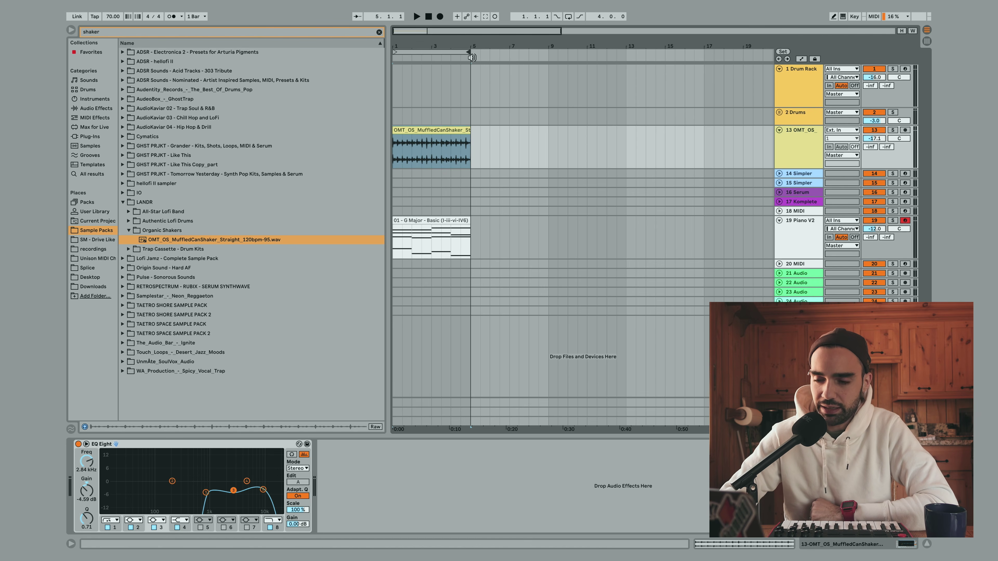
pyautogui.click(444, 53)
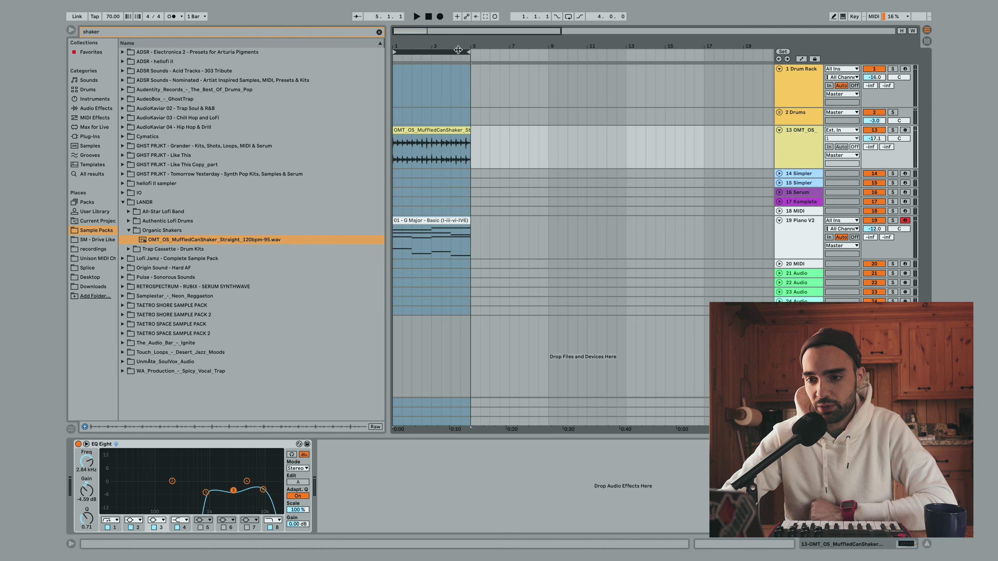
pyautogui.moveTo(467, 51); pyautogui.dragTo(520, 43)
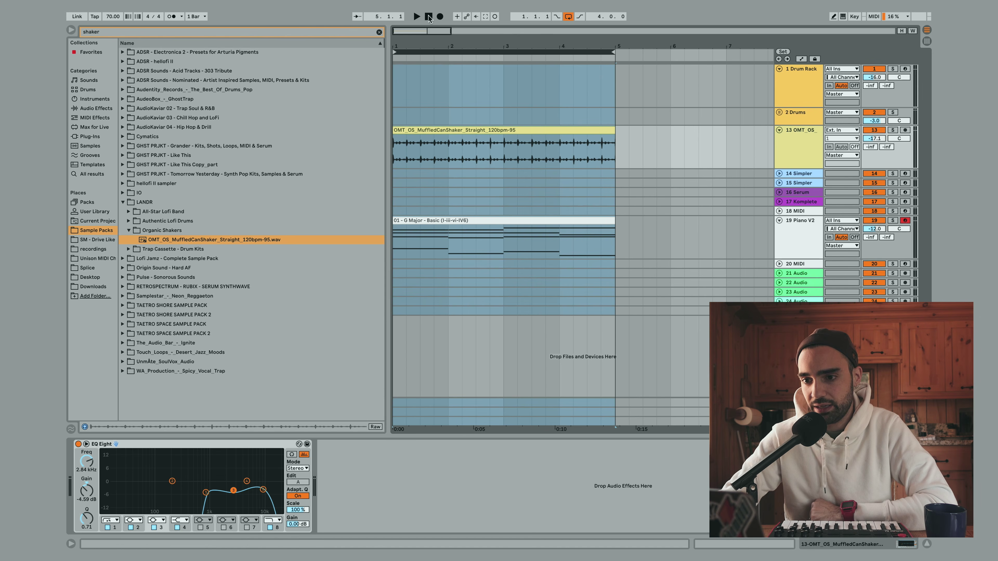
pyautogui.click(418, 18)
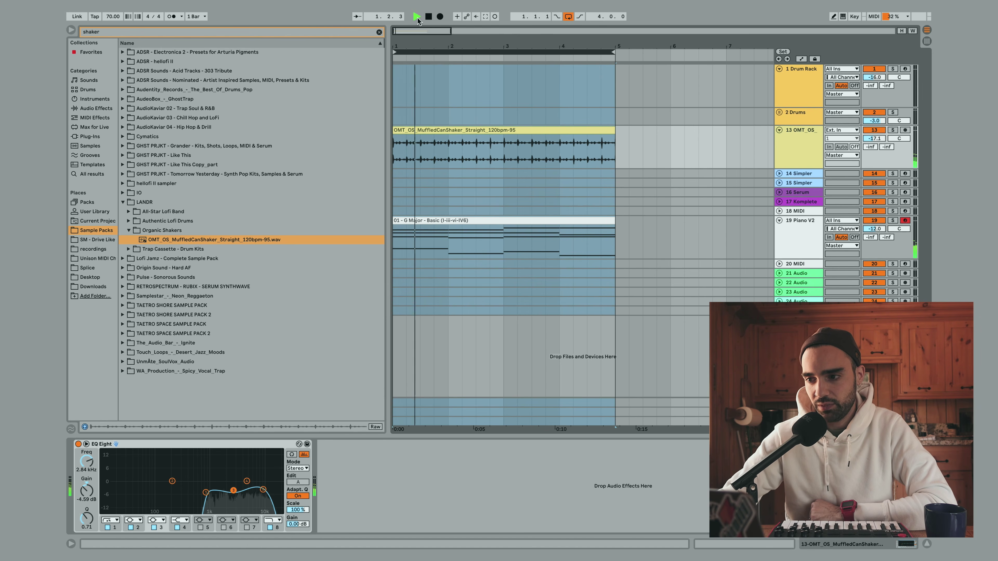
pyautogui.press('space')
# - Expand the 2 Drums group and unfold its kick track
pyautogui.click(779, 113)
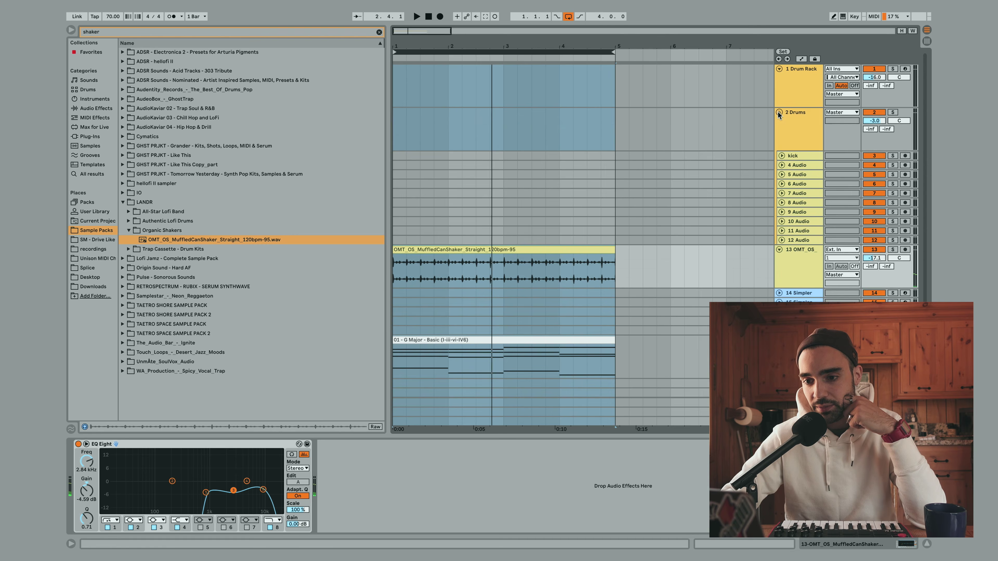
pyautogui.click(797, 156)
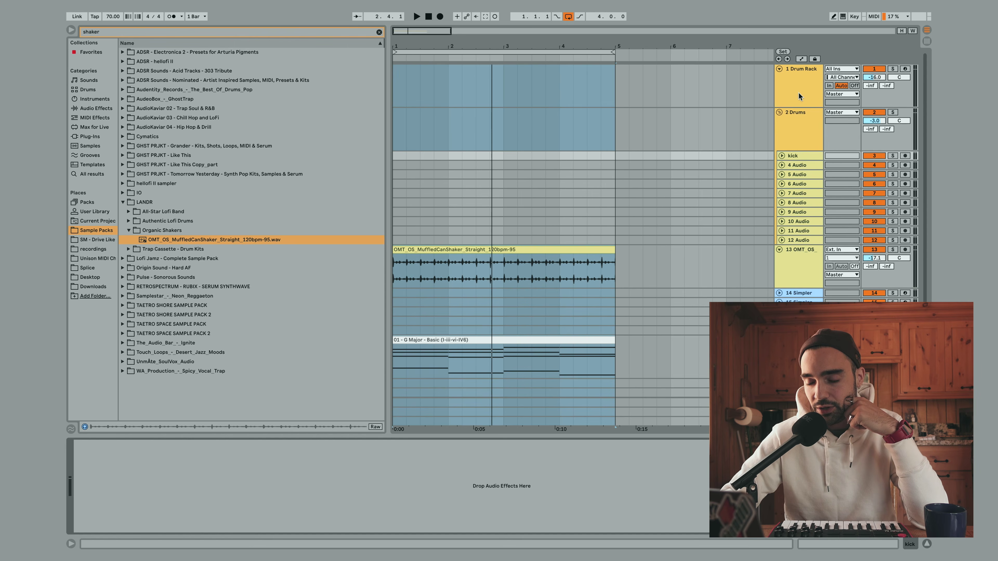
pyautogui.click(792, 156)
pyautogui.click(782, 156)
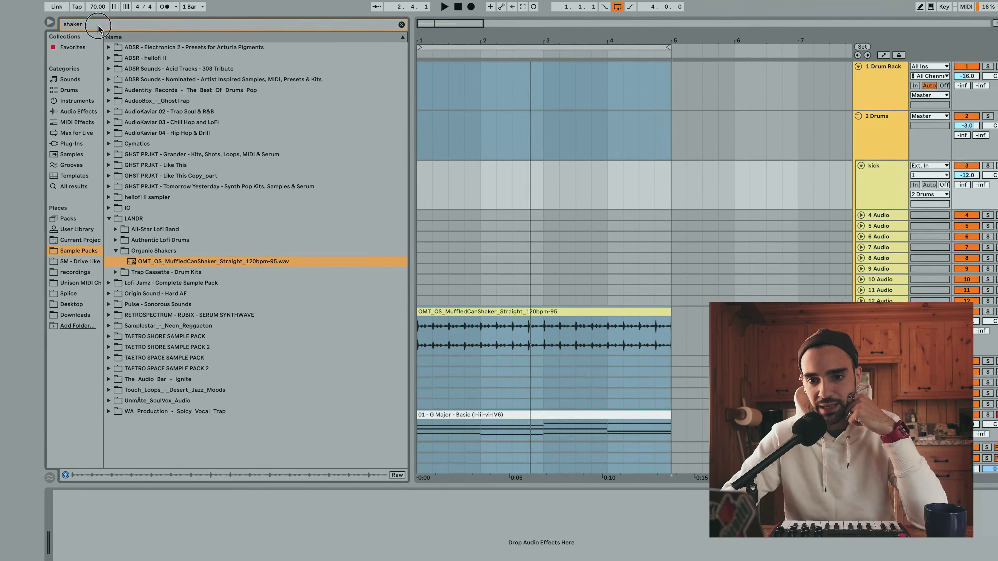
# - Search the Sample Packs folder for "kick" and open the Kicks folder under Drum Shots in the SAD! Sample Pack
pyautogui.click(113, 33)
pyautogui.write('kick')
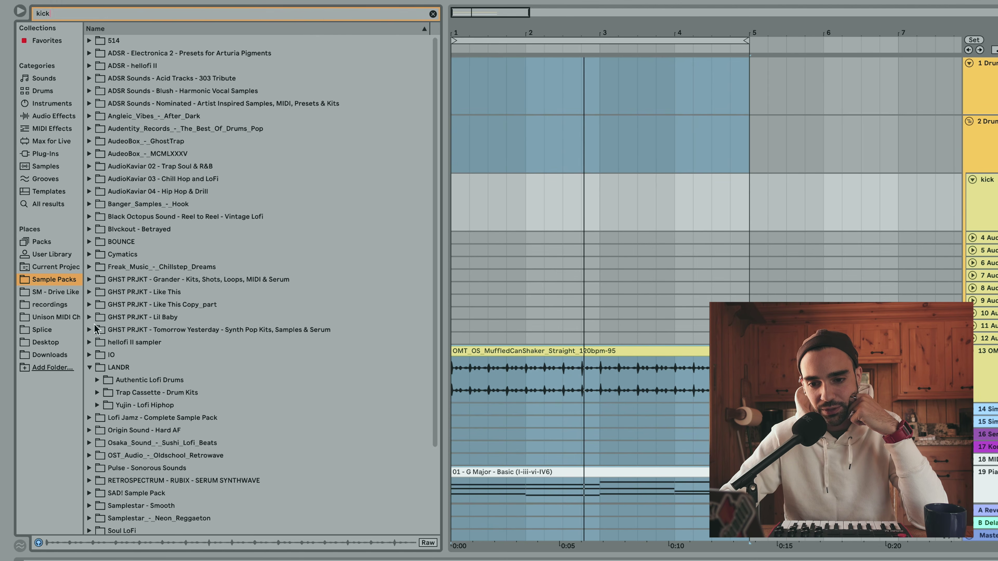
pyautogui.scroll(-5, 96, 321)
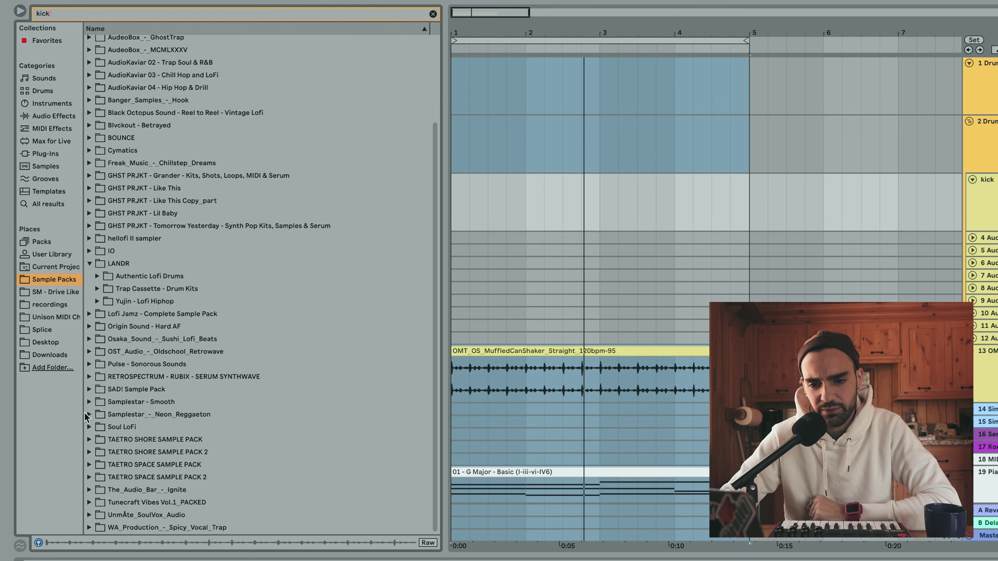
pyautogui.click(90, 390)
pyautogui.click(94, 401)
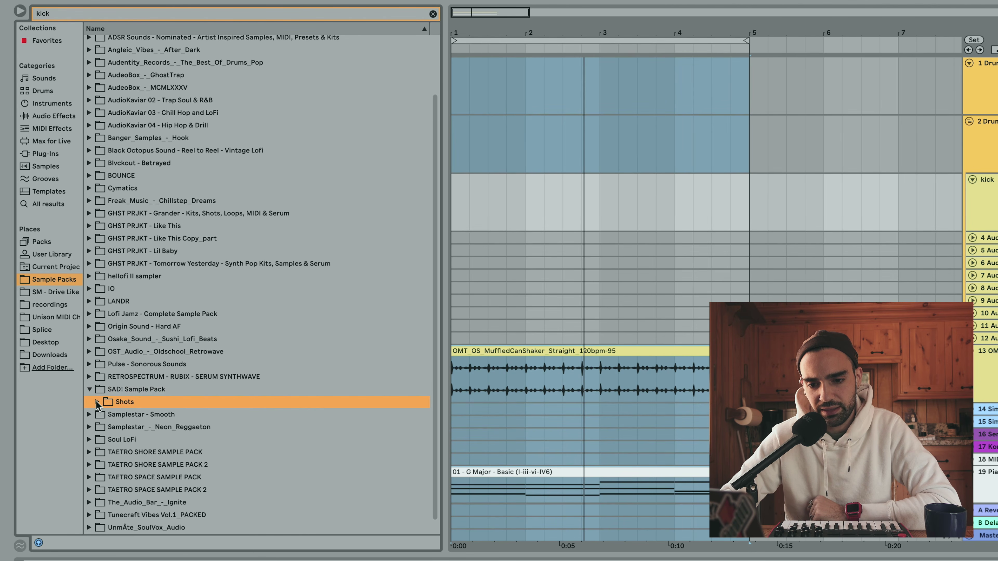
pyautogui.click(96, 402)
pyautogui.click(104, 414)
pyautogui.click(113, 426)
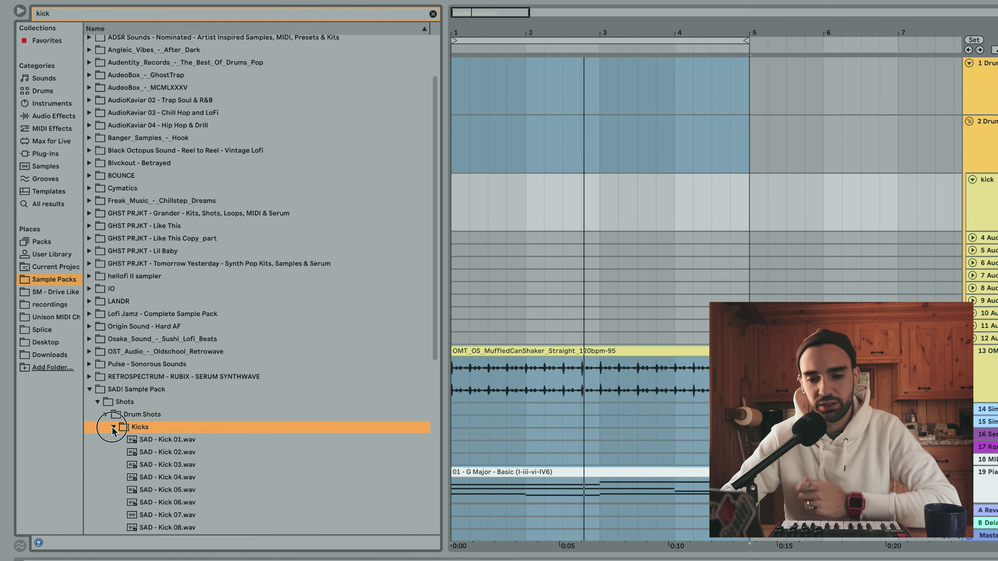
# - Audition SAD - Kick 01, 02 and 03 from the Kicks folder and play the loop to compare them
pyautogui.scroll(-2, 159, 426)
pyautogui.click(162, 395)
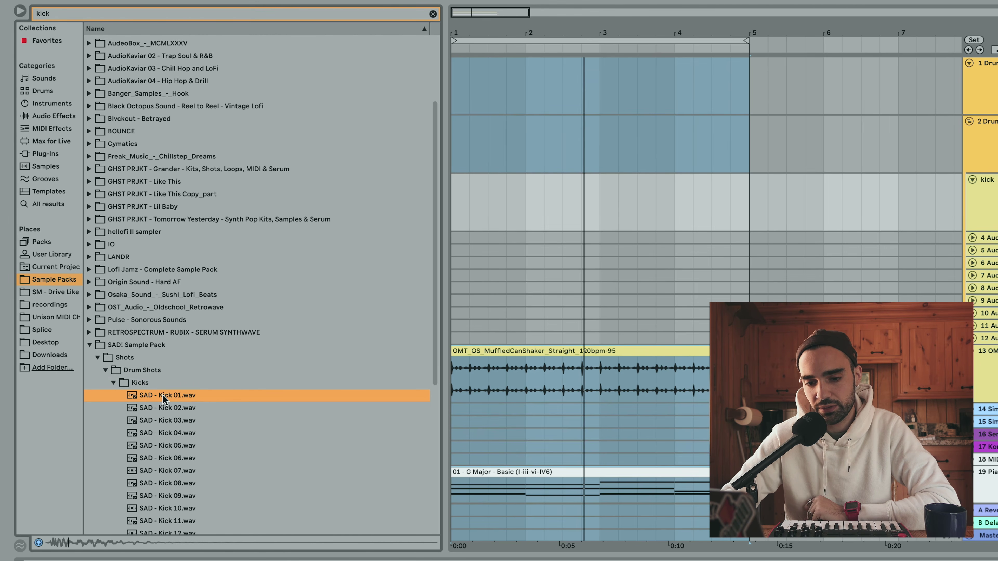
pyautogui.click(162, 419)
pyautogui.click(165, 409)
pyautogui.click(162, 418)
pyautogui.click(163, 411)
pyautogui.press('space')
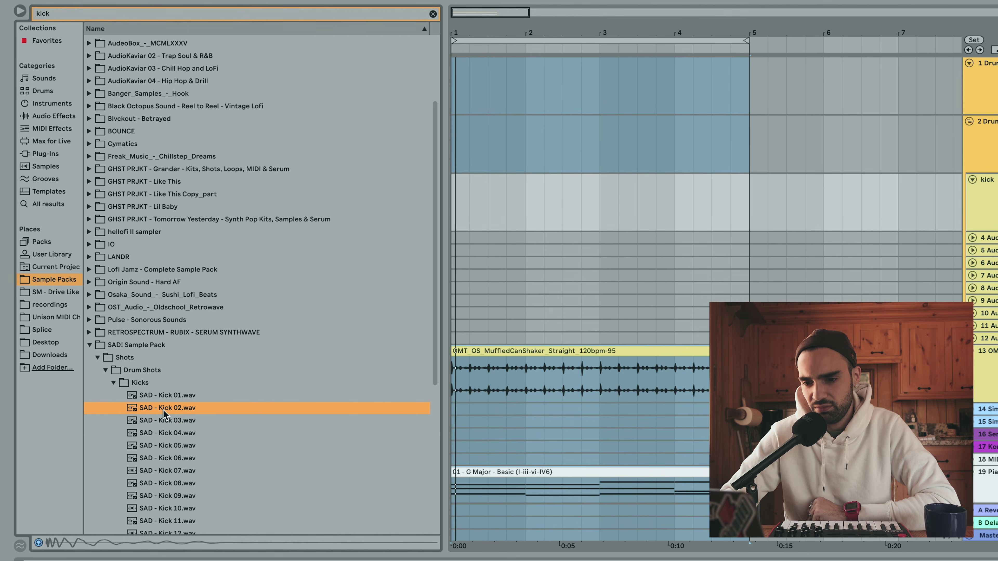
# - Place SAD - Kick 02 at the start of bar 1 on the kick track, hide the browser and play the section
pyautogui.moveTo(165, 412); pyautogui.dragTo(456, 198)
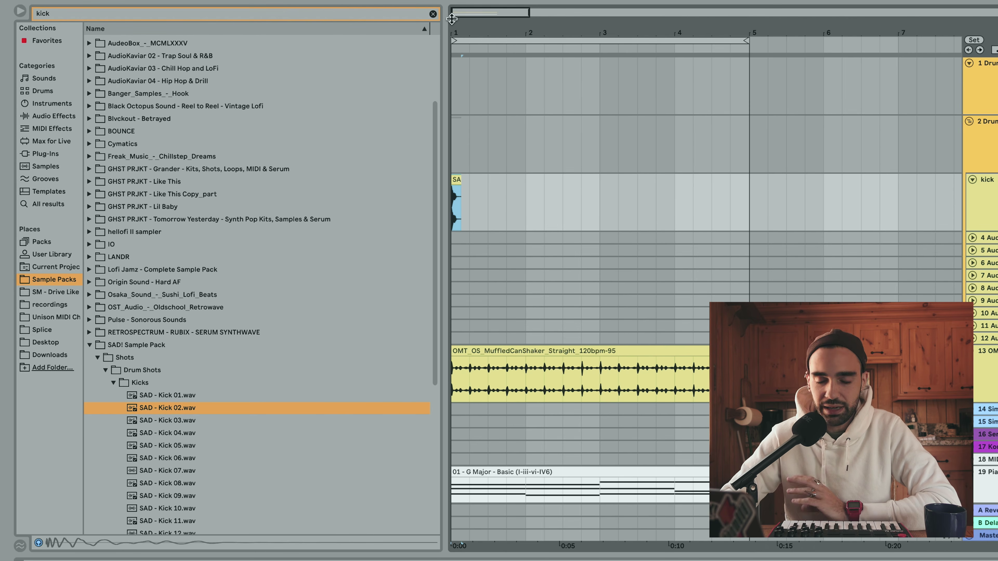
pyautogui.click(20, 13)
pyautogui.moveTo(45, 27); pyautogui.dragTo(64, 28)
pyautogui.press('space')
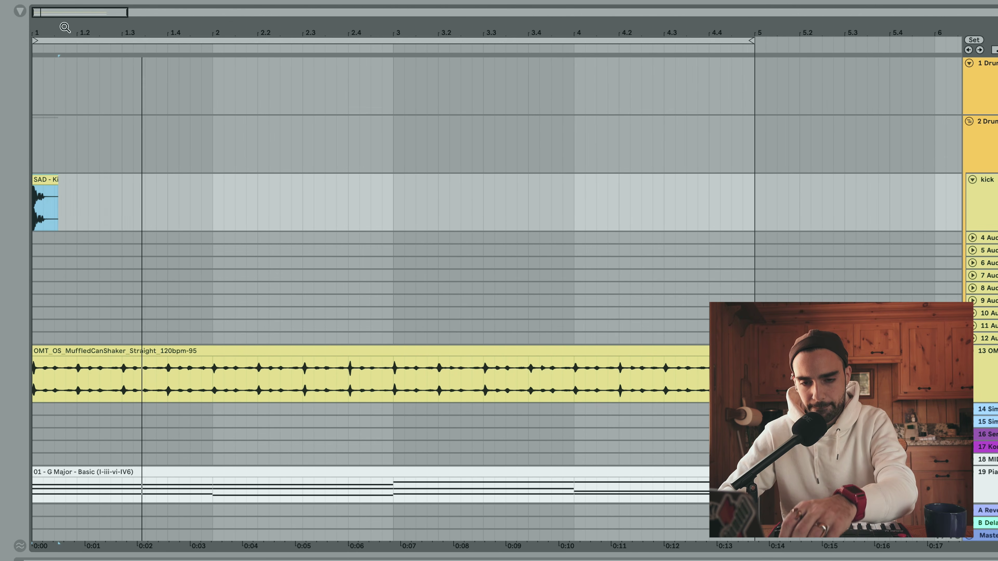
# - Search the Sample Packs folder for "perc" and open Drum One Shots in the TAETRO SHORE SAMPLE PACK
pyautogui.click(20, 11)
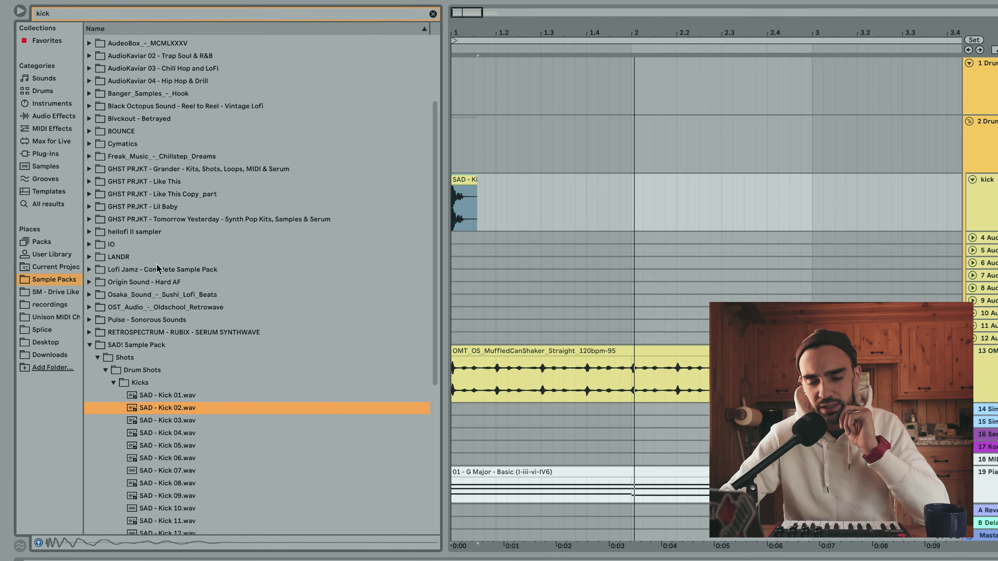
pyautogui.write('p')
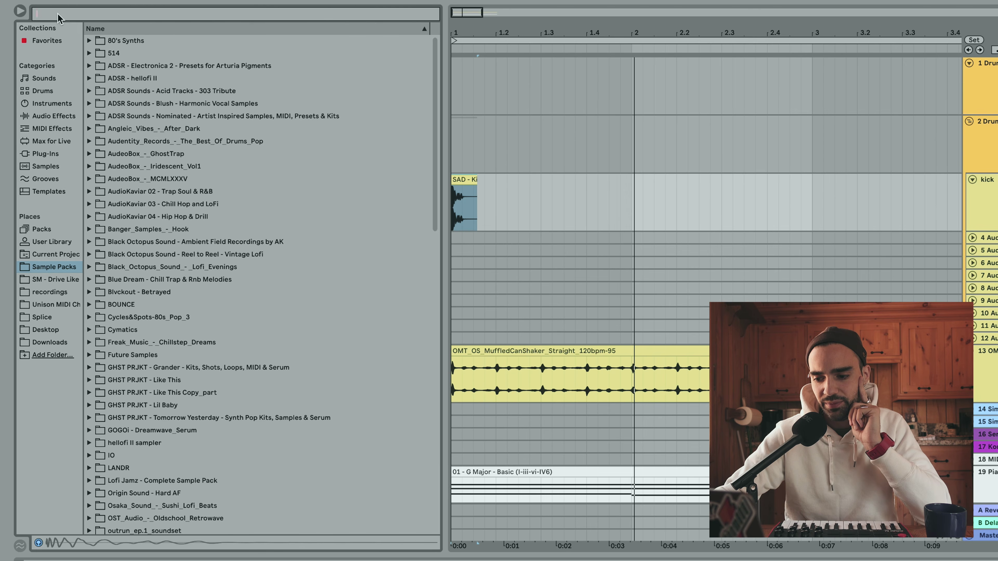
pyautogui.write('erc')
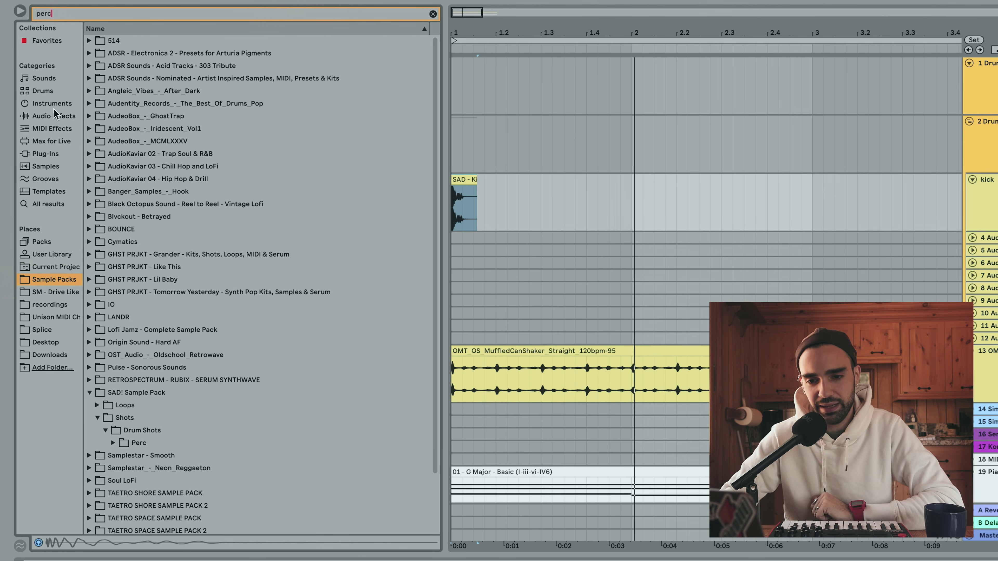
pyautogui.scroll(-5, 201, 362)
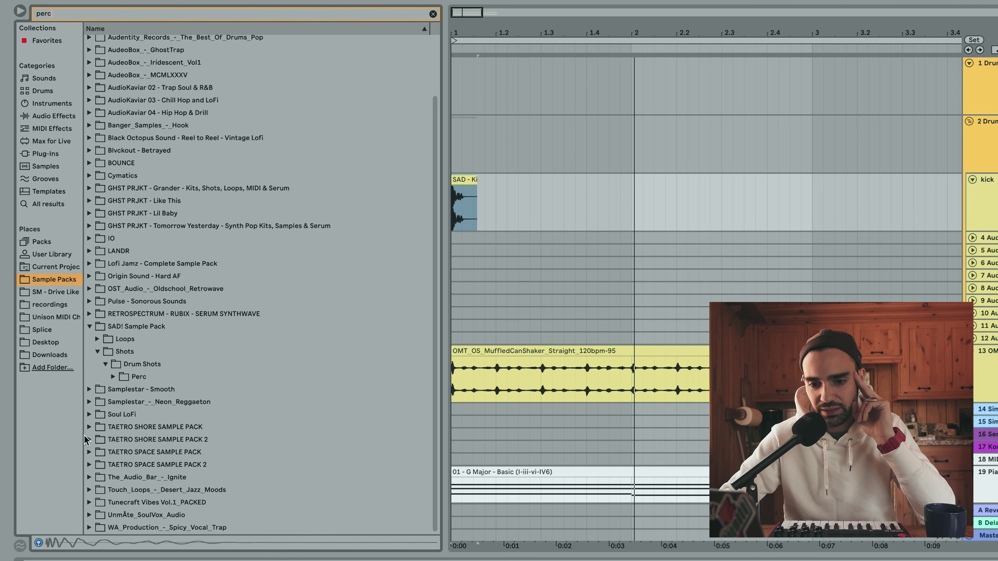
pyautogui.click(89, 439)
pyautogui.click(89, 427)
pyautogui.click(98, 440)
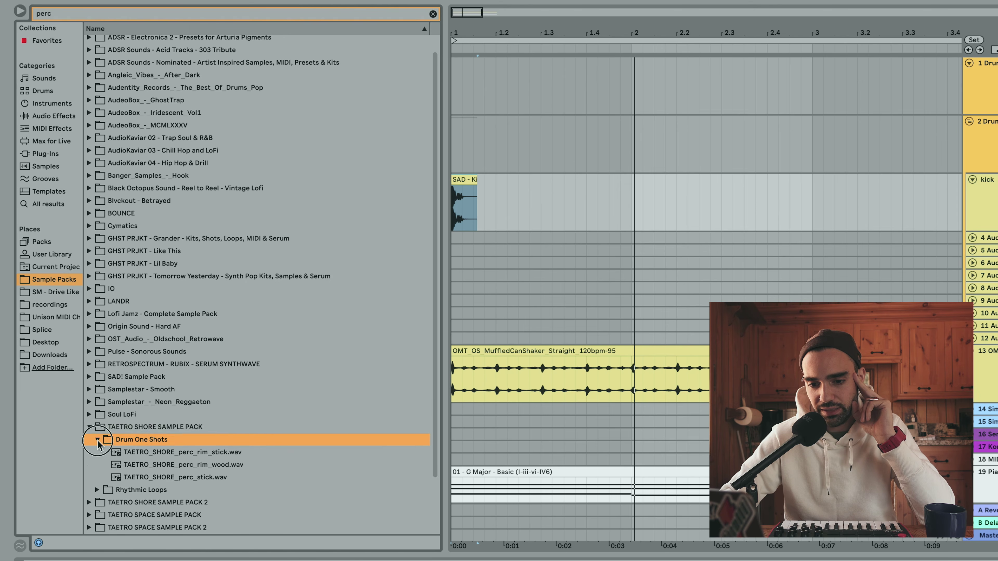
# - Audition the perc_rim_stick, perc_rim_wood and perc_stick one-shots to compare their sounds
pyautogui.scroll(-3, 98, 444)
pyautogui.click(158, 407)
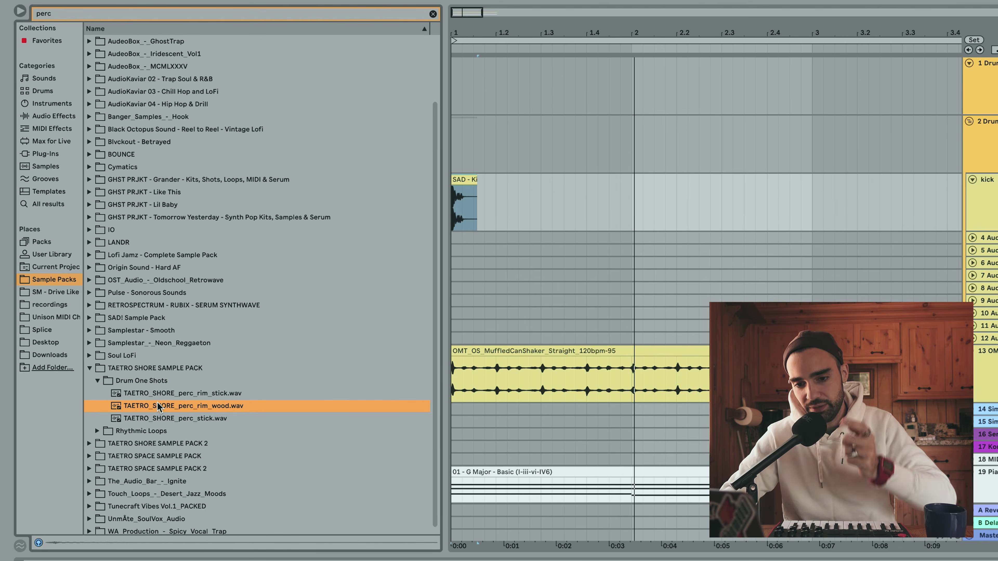
pyautogui.click(159, 393)
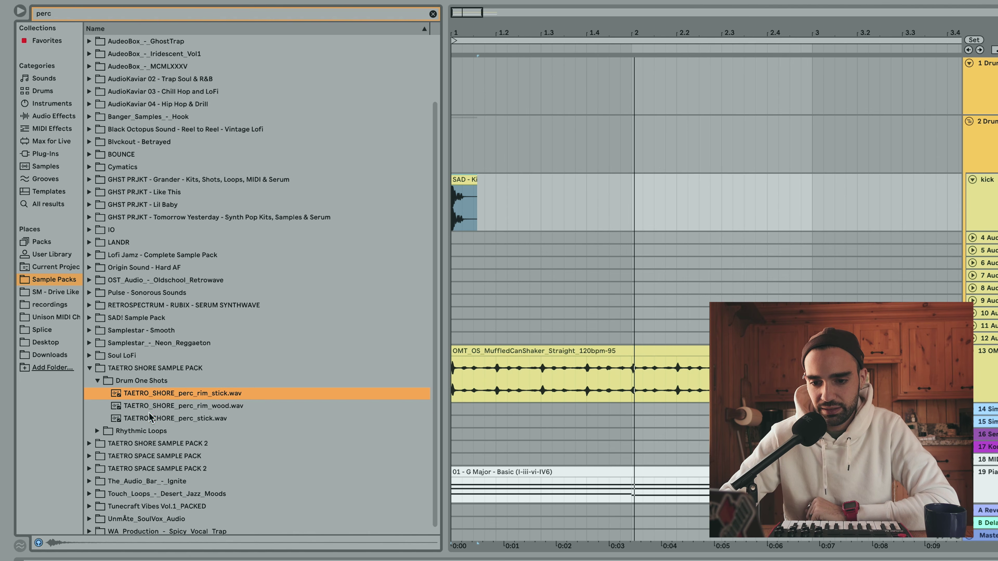
pyautogui.click(151, 417)
pyautogui.click(155, 407)
pyautogui.click(154, 396)
# - Add TAETRO_SHORE_perc_rim_stick to track 4, position it on beat 1.2 and play the first bar to check it
pyautogui.moveTo(155, 398); pyautogui.dragTo(473, 241)
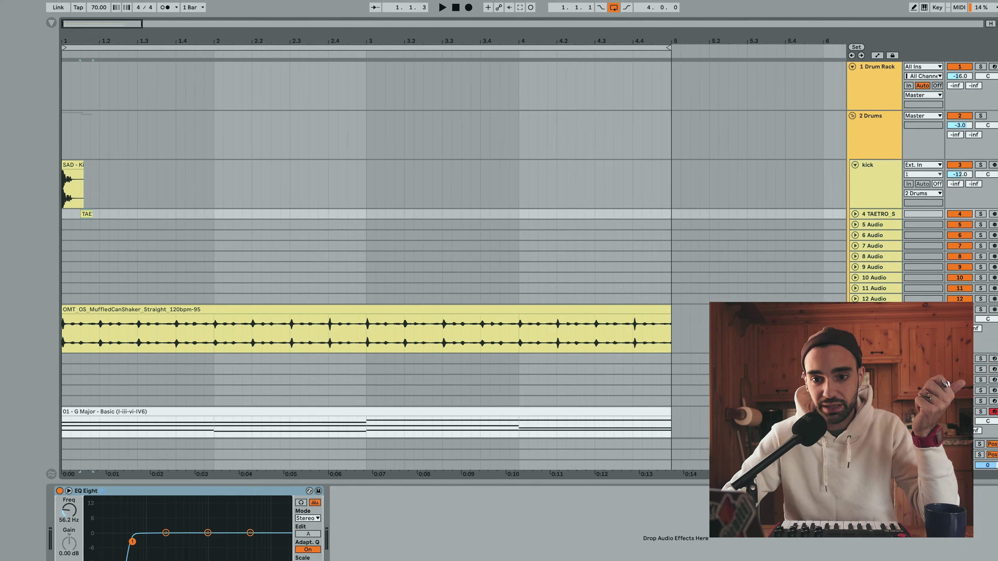
pyautogui.moveTo(74, 36); pyautogui.dragTo(74, 99)
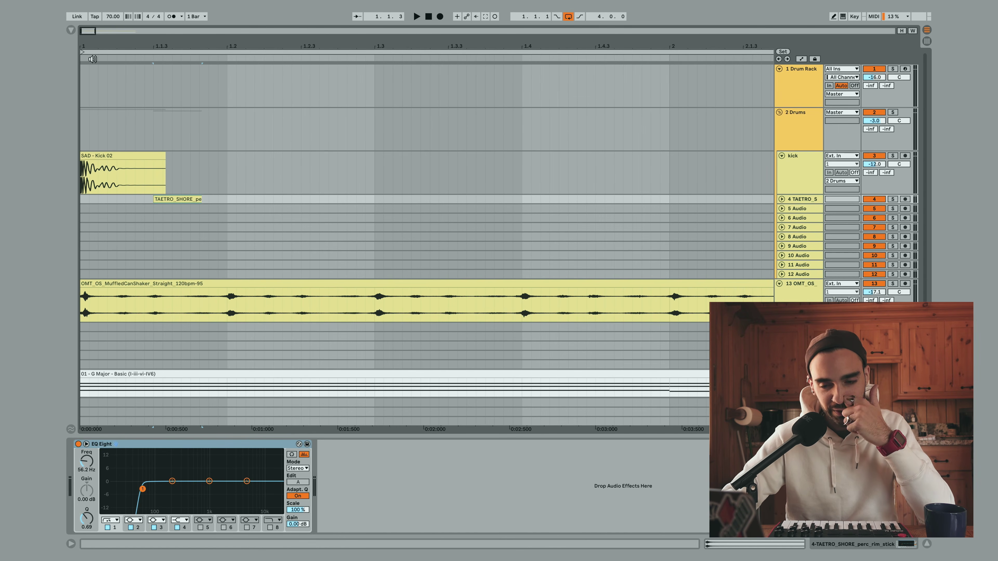
pyautogui.click(218, 189)
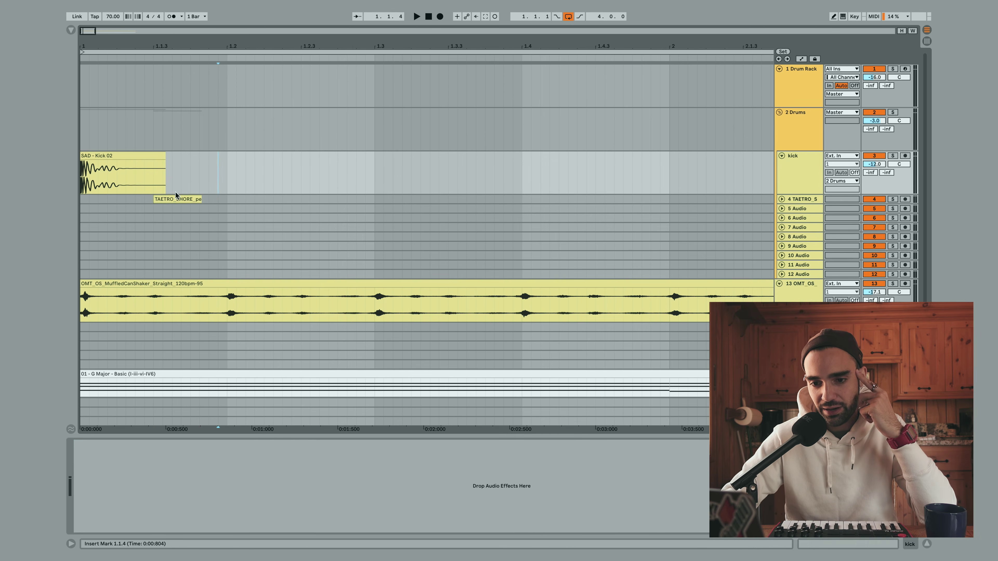
pyautogui.moveTo(173, 198); pyautogui.dragTo(241, 200)
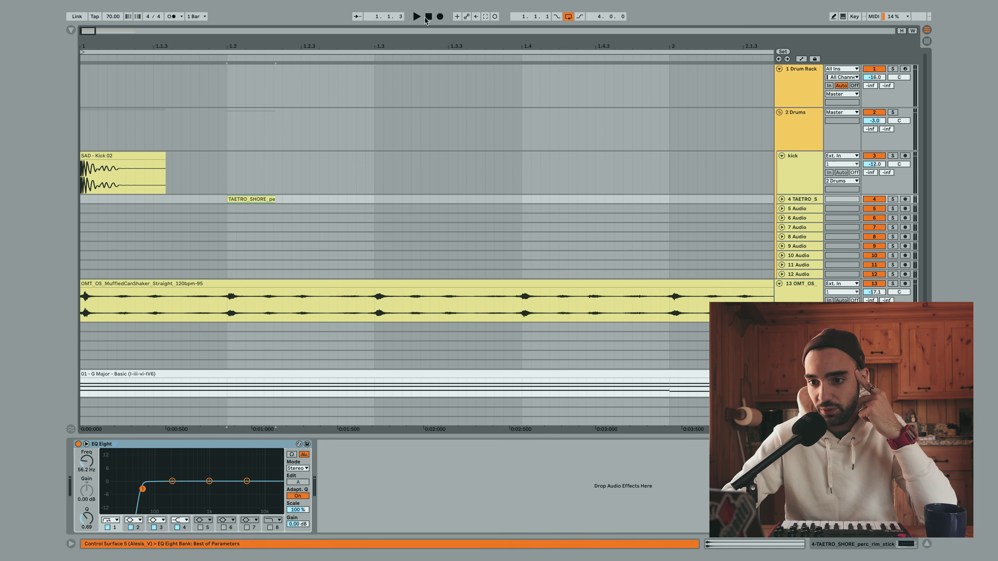
pyautogui.press('space')
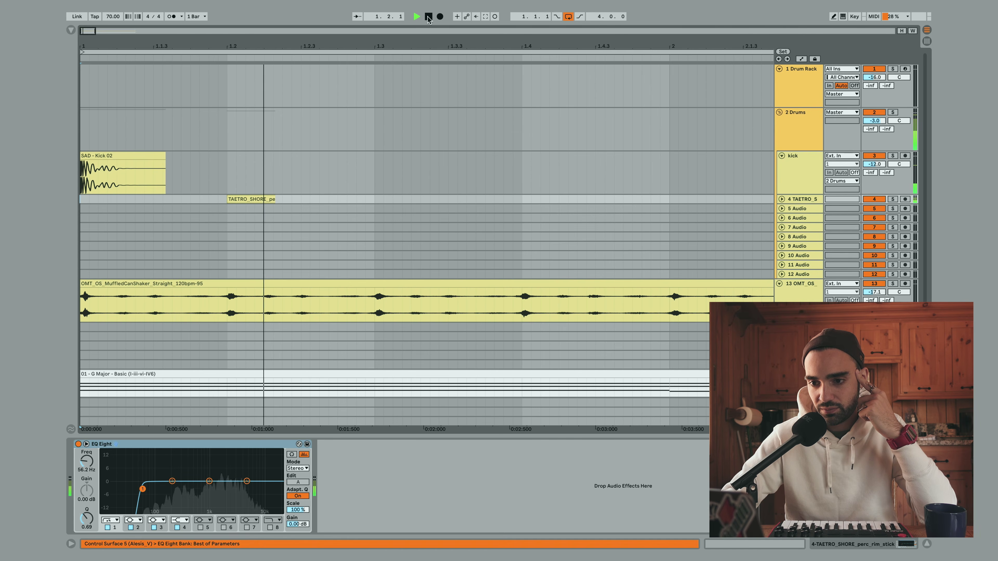
pyautogui.click(428, 17)
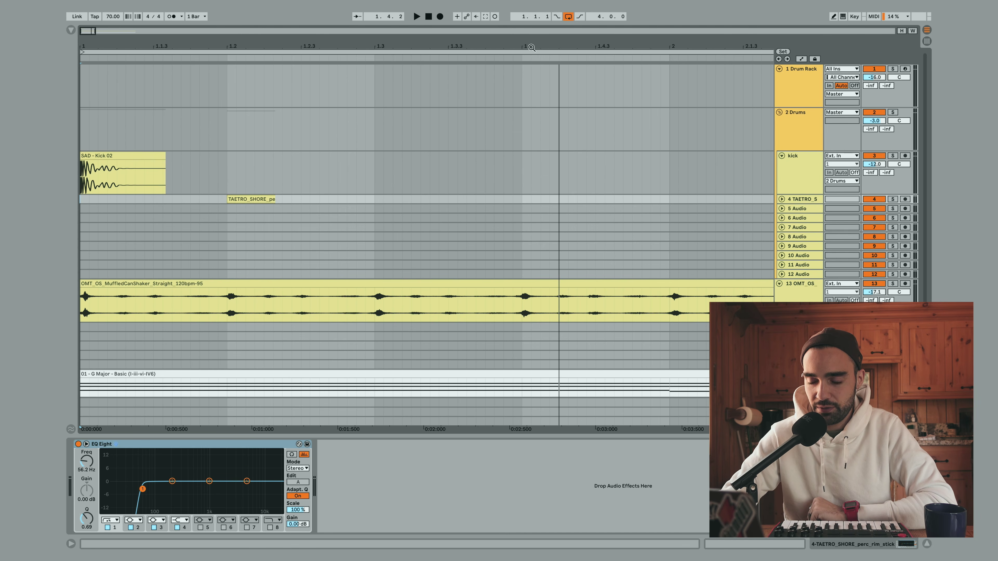
# - Duplicate the rim stick clip onto beat 1.4 and unfold track 4
pyautogui.click(235, 199)
pyautogui.hotkey('ctrl', 'd')
pyautogui.moveTo(299, 193); pyautogui.dragTo(538, 204)
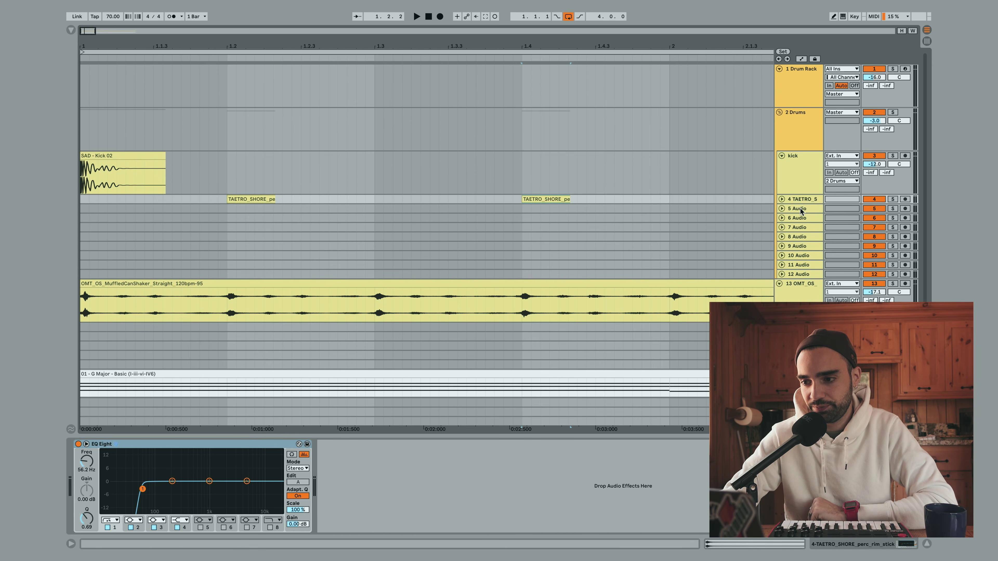
pyautogui.click(782, 199)
# - Duplicate the one-bar rim stick pattern three times so it fills bars 1 to 4
pyautogui.moveTo(465, 45); pyautogui.dragTo(464, 20)
pyautogui.moveTo(416, 201); pyautogui.dragTo(99, 201)
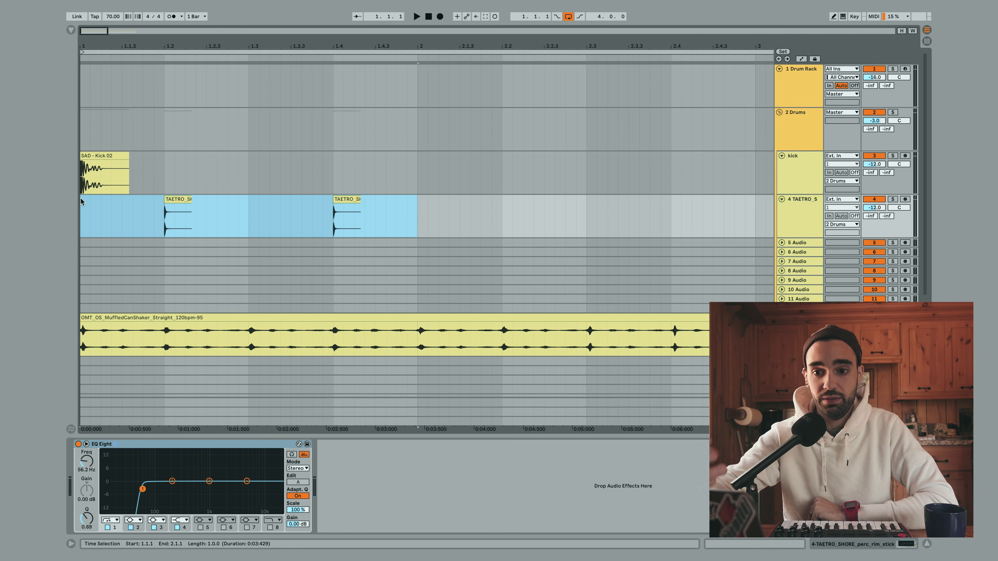
pyautogui.hotkey('ctrl', 'd')
pyautogui.hotkey('ctrl', 'd')
pyautogui.hotkey('ctrl', 'd')
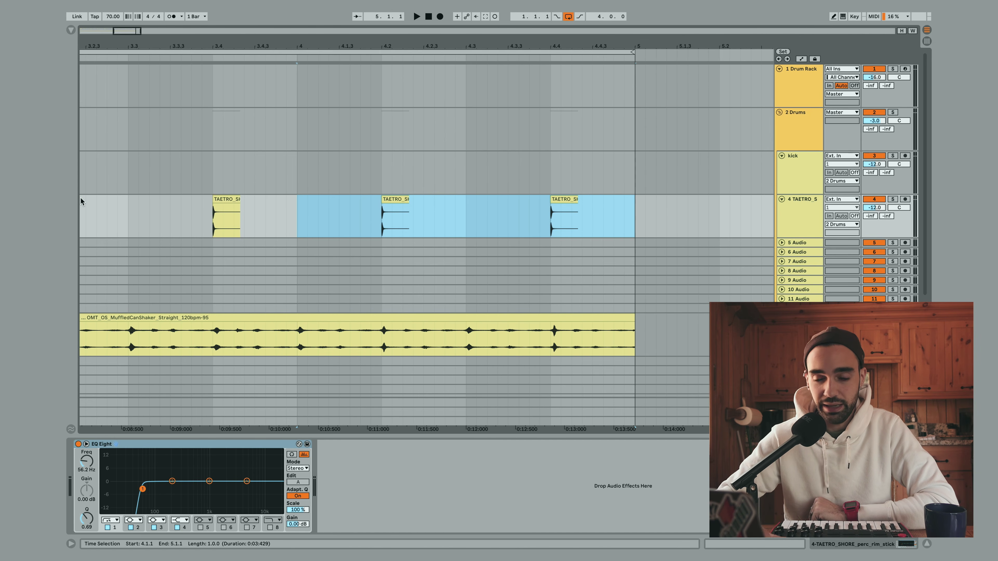
pyautogui.moveTo(128, 43); pyautogui.dragTo(380, 43)
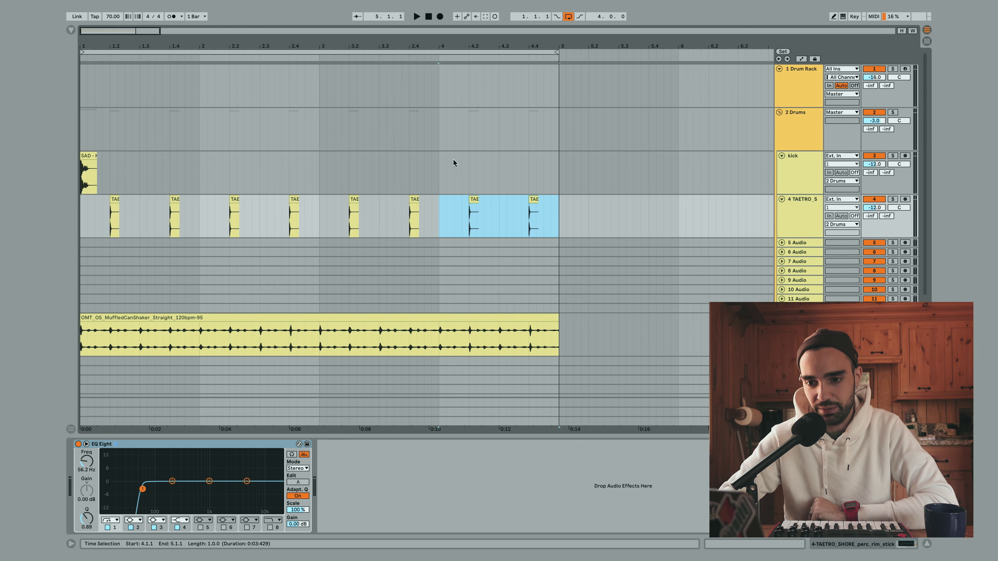
pyautogui.moveTo(324, 221); pyautogui.dragTo(433, 215)
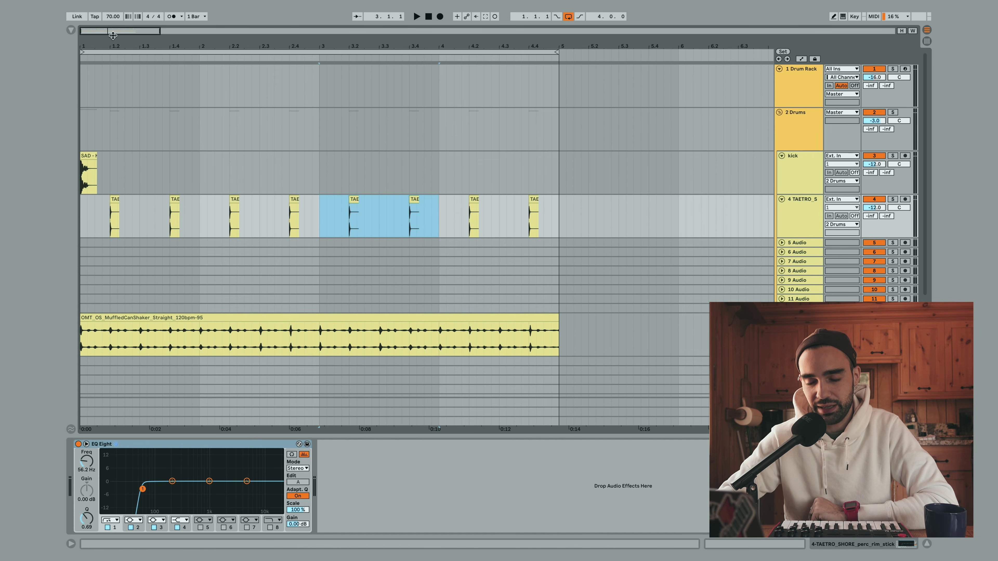
# - Play the loop from the start and lower the rim stick track's volume to -15.1 dB
pyautogui.moveTo(104, 44); pyautogui.dragTo(129, 44)
pyautogui.click(429, 19)
pyautogui.press('space')
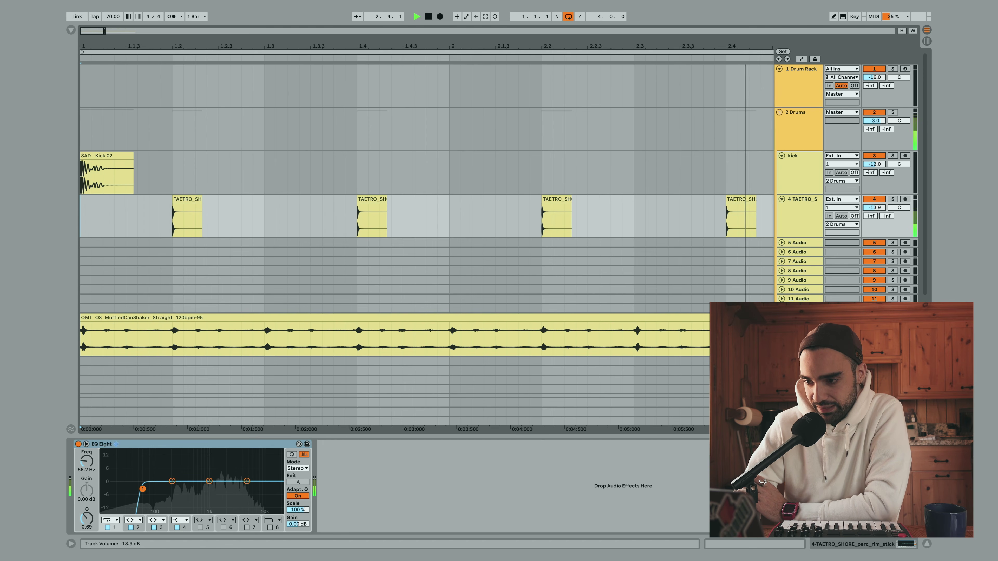
pyautogui.moveTo(875, 211); pyautogui.dragTo(864, 213)
pyautogui.press('space')
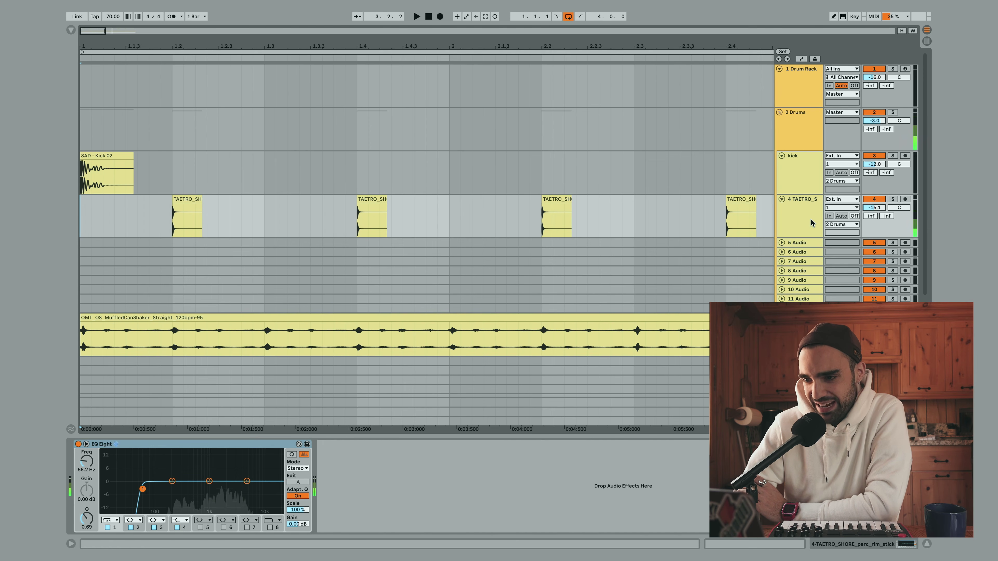
# - Lower the High Cut macro of the 2 Drums group's Basic Audio Drums rack to 2.24 kHz during playback
pyautogui.click(802, 130)
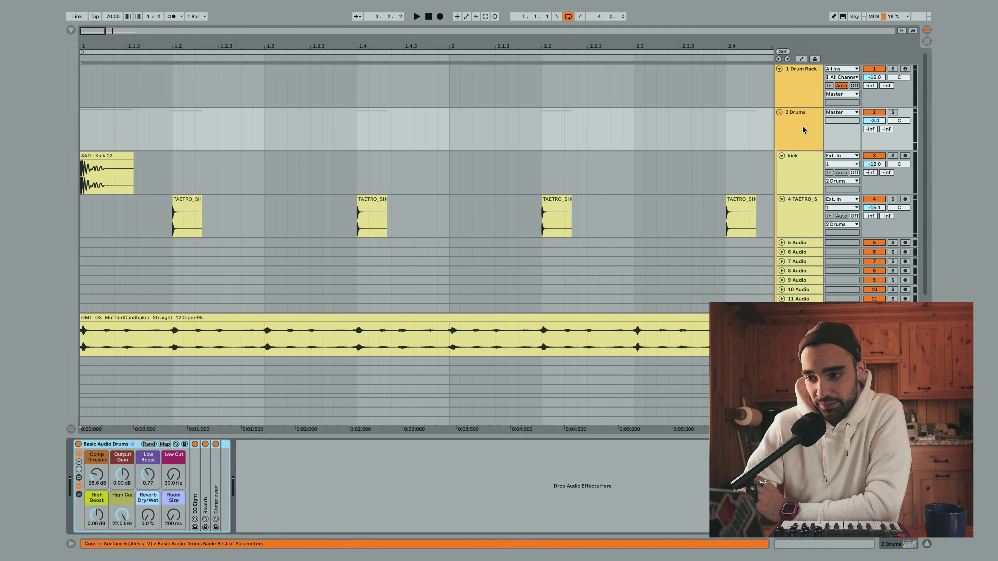
pyautogui.click(784, 129)
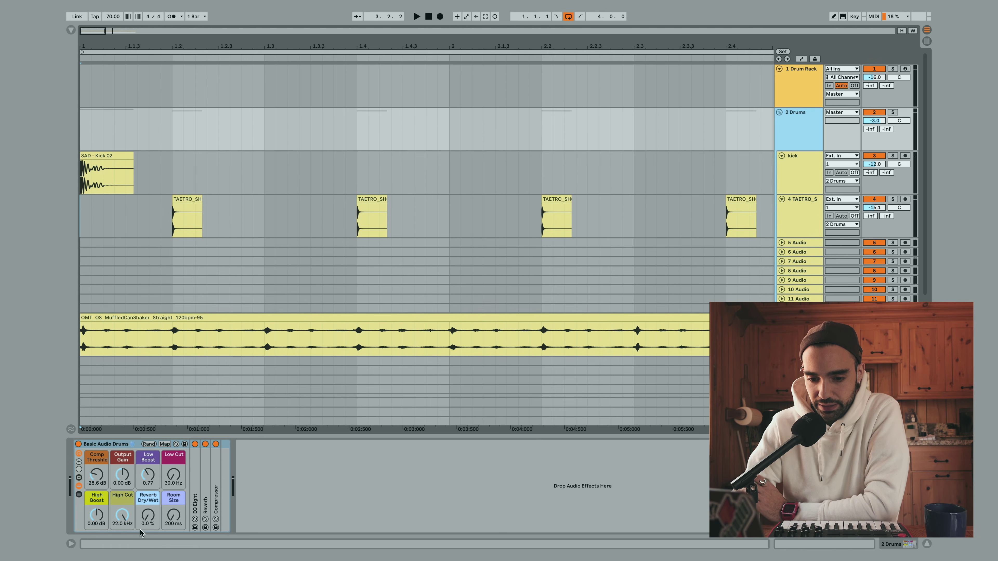
pyautogui.moveTo(128, 524); pyautogui.dragTo(127, 540)
pyautogui.press('space')
pyautogui.moveTo(127, 525); pyautogui.dragTo(128, 542)
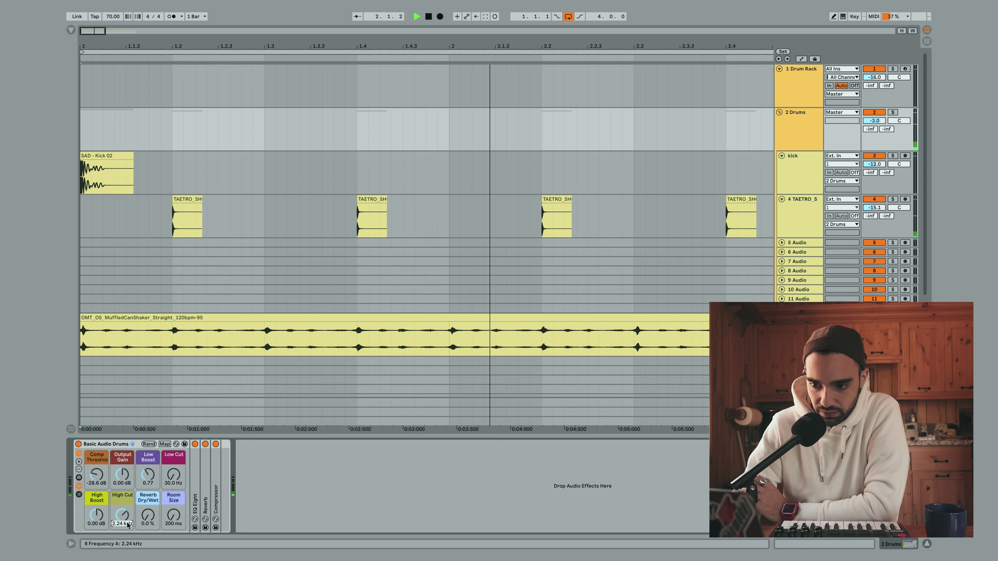
# - Duplicate the kick clip, position the copy at 1.1.4 just before beat 1.2 and play back the pattern
pyautogui.click(107, 153)
pyautogui.press('super+d')
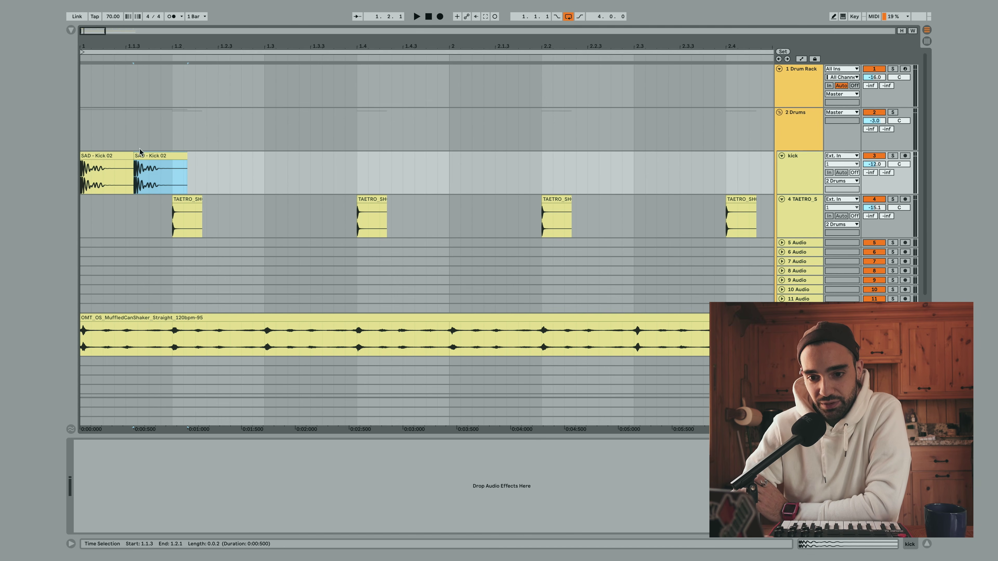
pyautogui.moveTo(152, 156); pyautogui.dragTo(168, 157)
pyautogui.click(425, 16)
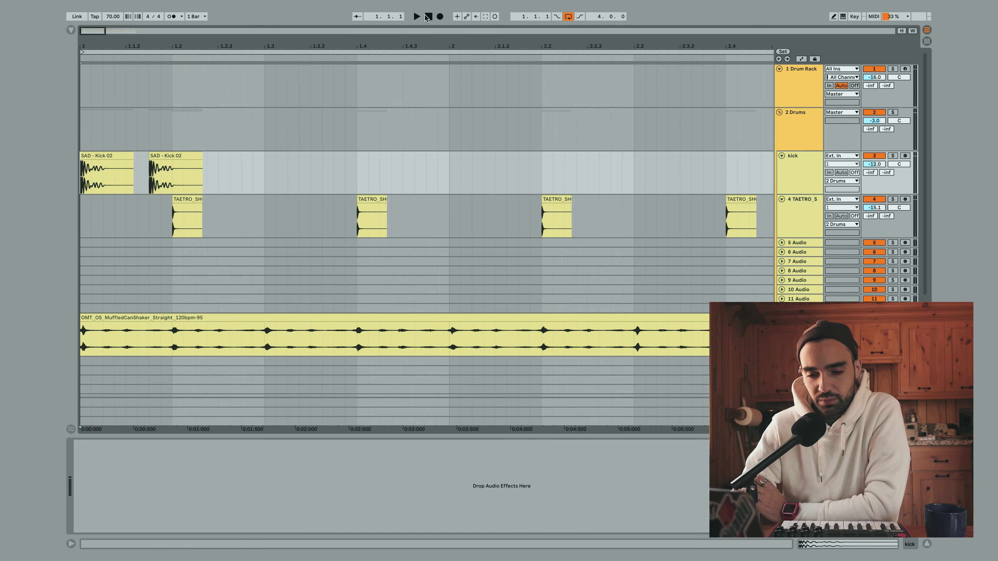
pyautogui.press('space')
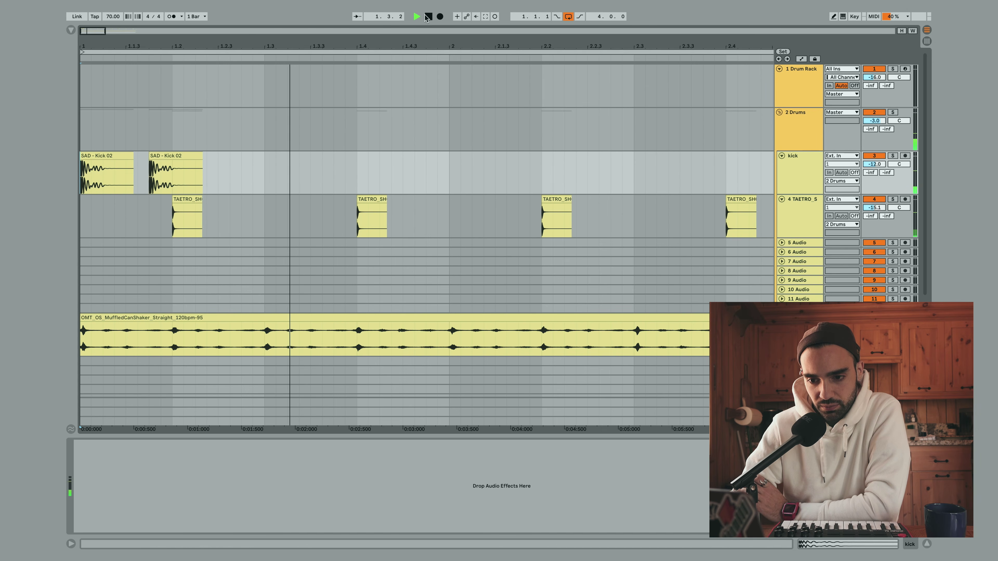
pyautogui.click(426, 16)
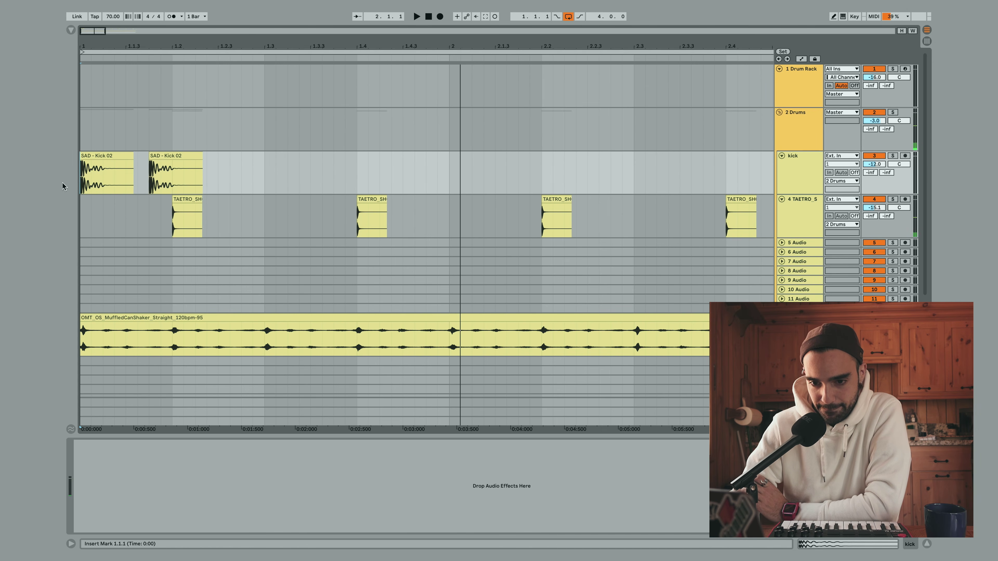
# - Duplicate the kick to the start of bar 2 and add another copy directly after it at 2.1.3
pyautogui.click(193, 155)
pyautogui.hotkey('ctrl', 'd')
pyautogui.moveTo(223, 151); pyautogui.dragTo(470, 154)
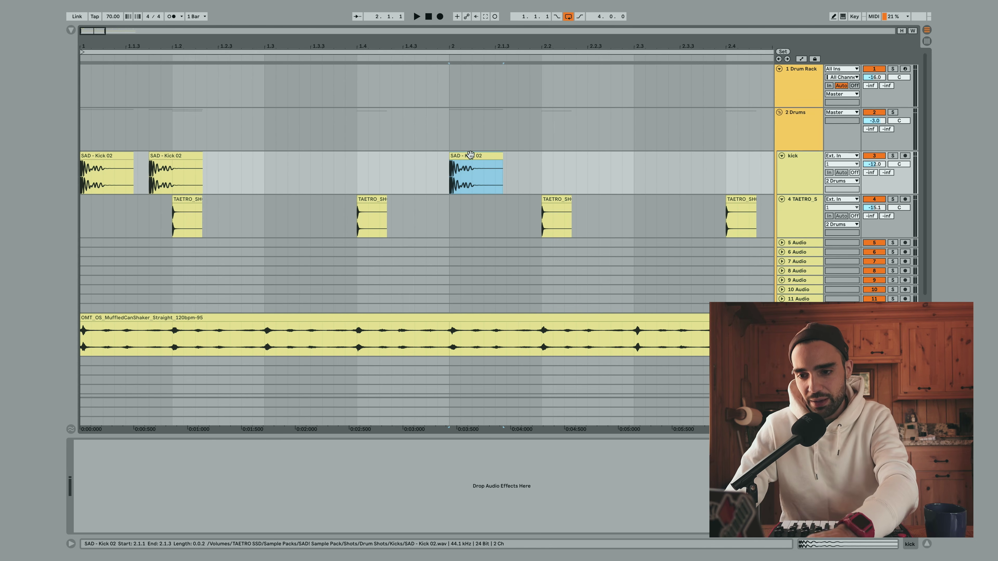
pyautogui.hotkey('ctrl', 'd')
# - Try to move the last kick copy towards the end of bar 2, and undo the change
pyautogui.hotkey('ctrl', 'a')
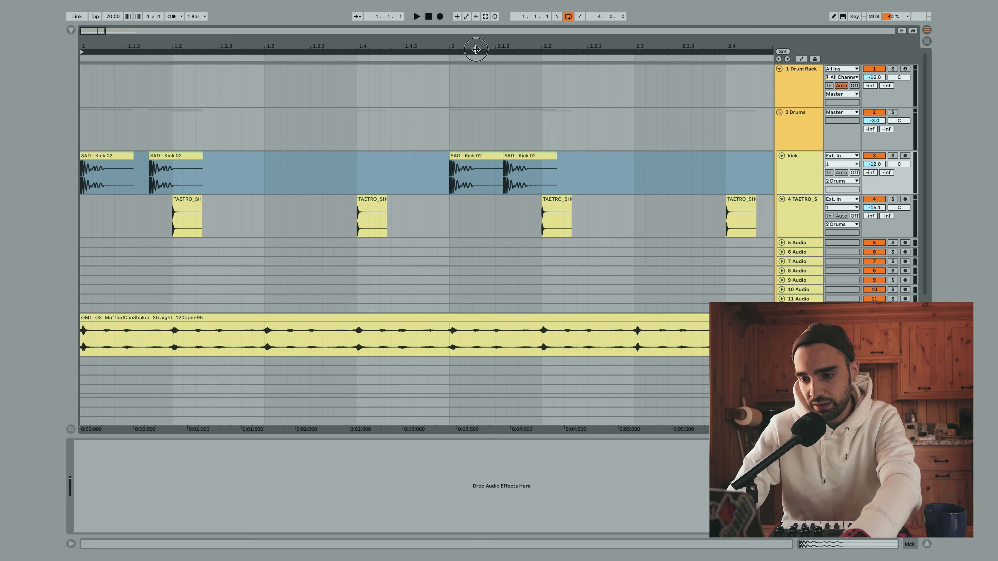
pyautogui.moveTo(474, 46); pyautogui.dragTo(336, 42)
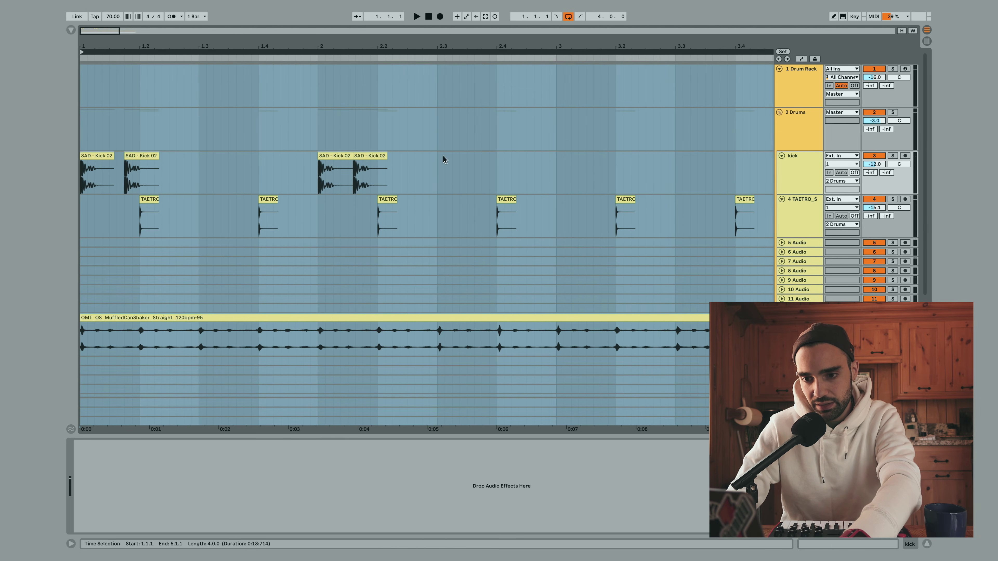
pyautogui.moveTo(370, 157); pyautogui.dragTo(518, 158)
pyautogui.hotkey('ctrl', 'z')
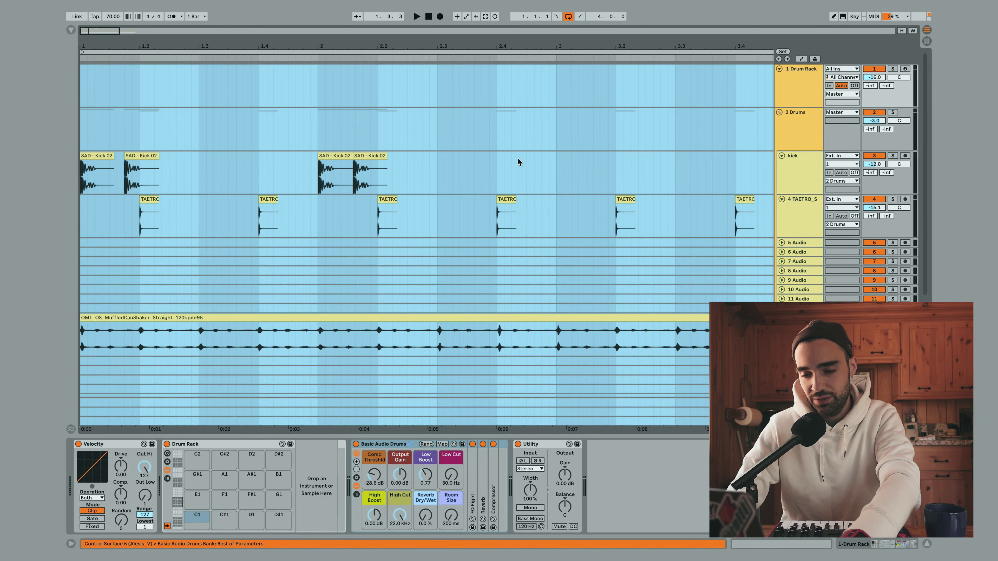
# - Move the second kick of bar 2 slightly earlier onto 2.1.3 and play back the pattern
pyautogui.click(438, 165)
pyautogui.click(426, 19)
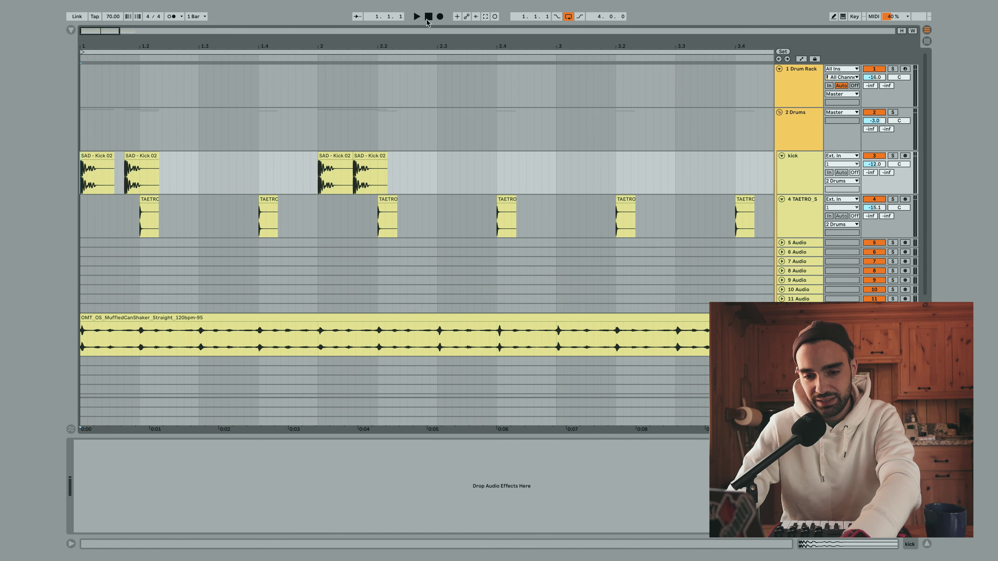
pyautogui.press('space')
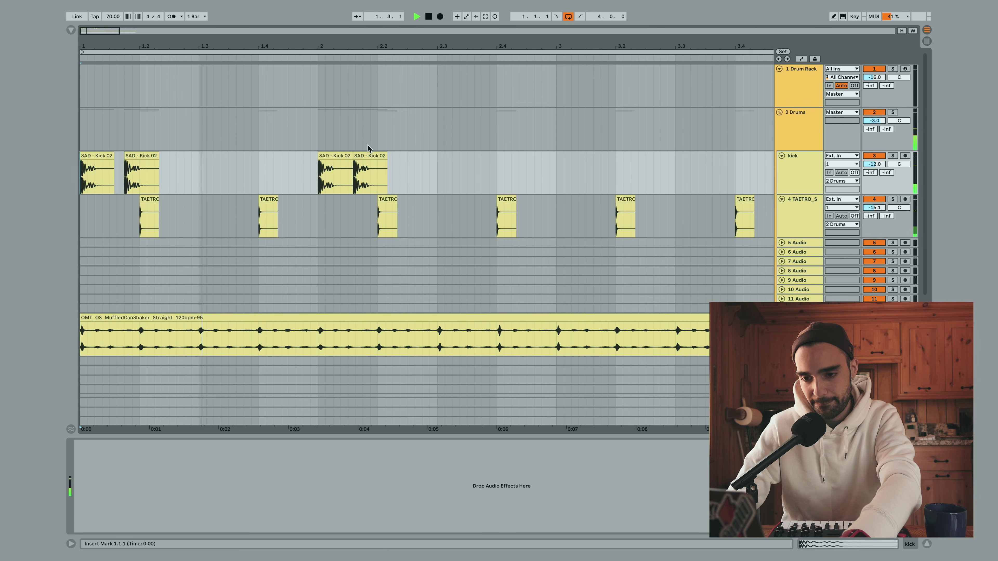
pyautogui.click(372, 156)
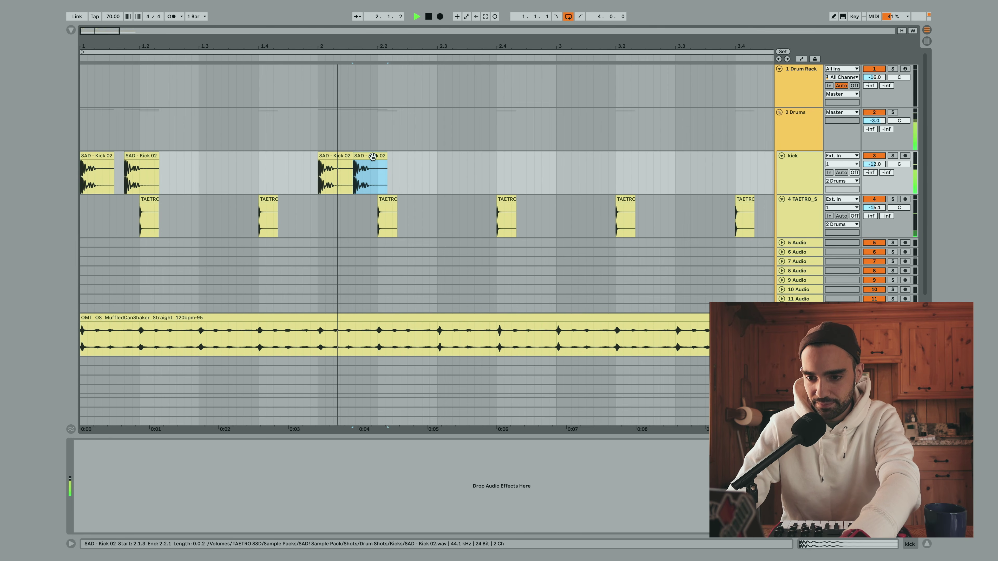
pyautogui.press('space')
pyautogui.moveTo(372, 156)
pyautogui.mouseDown()
pyautogui.moveTo(382, 160)
pyautogui.moveTo(369, 158)
pyautogui.mouseUp()
pyautogui.click(302, 170)
pyautogui.press('space')
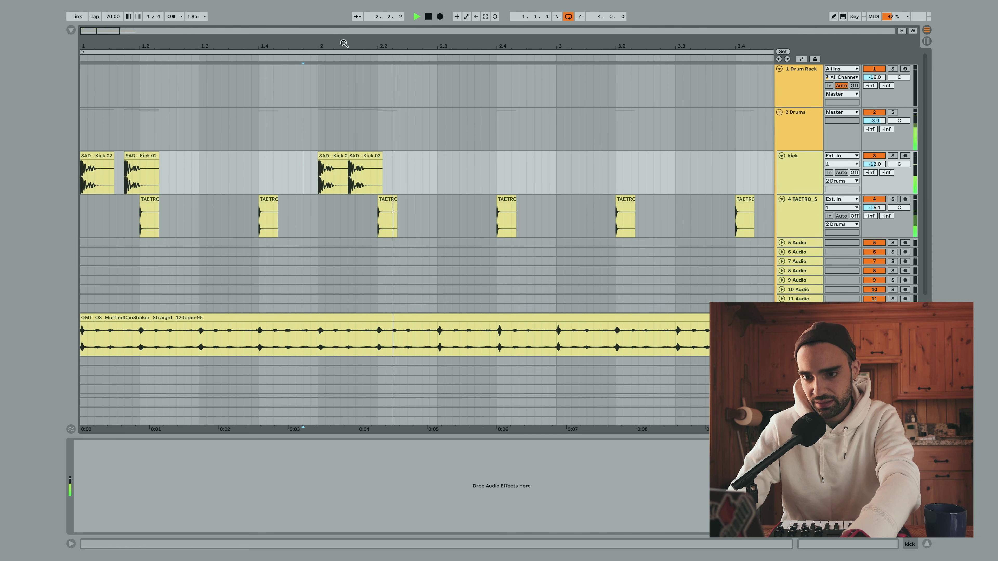
# - Turn the grid off and nudge the second kick of bar 2 slightly later, just past 2.1.3
pyautogui.press('+')
pyautogui.press('+')
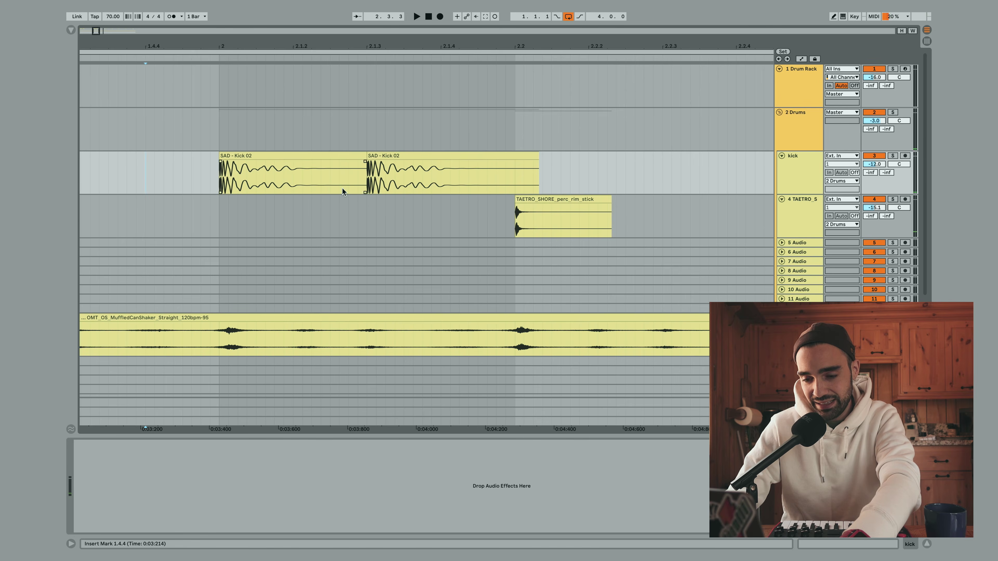
pyautogui.rightClick(343, 192)
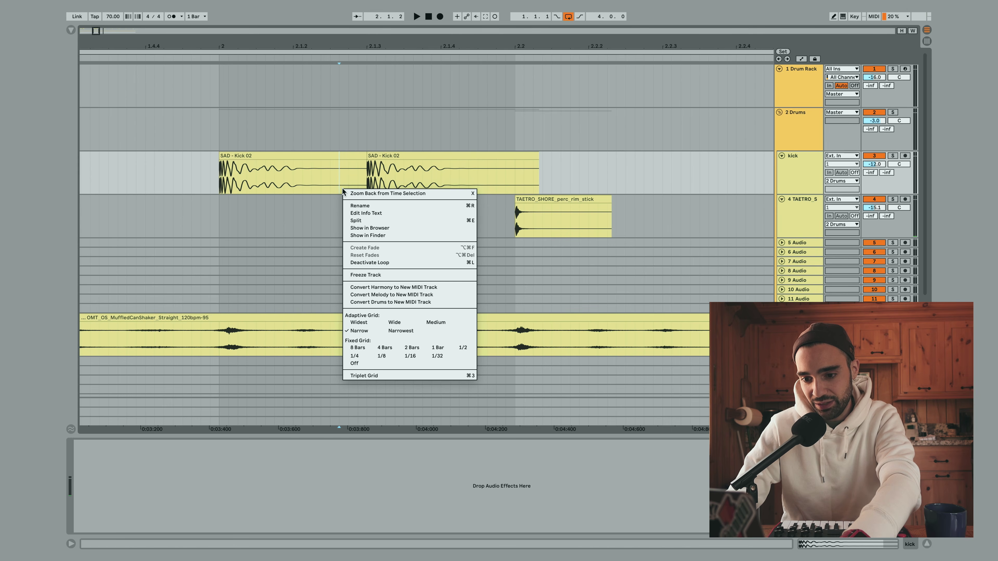
pyautogui.click(359, 364)
pyautogui.moveTo(381, 160); pyautogui.dragTo(388, 157)
# - Turn the arrangement grid back on and play the pattern from the start
pyautogui.rightClick(400, 186)
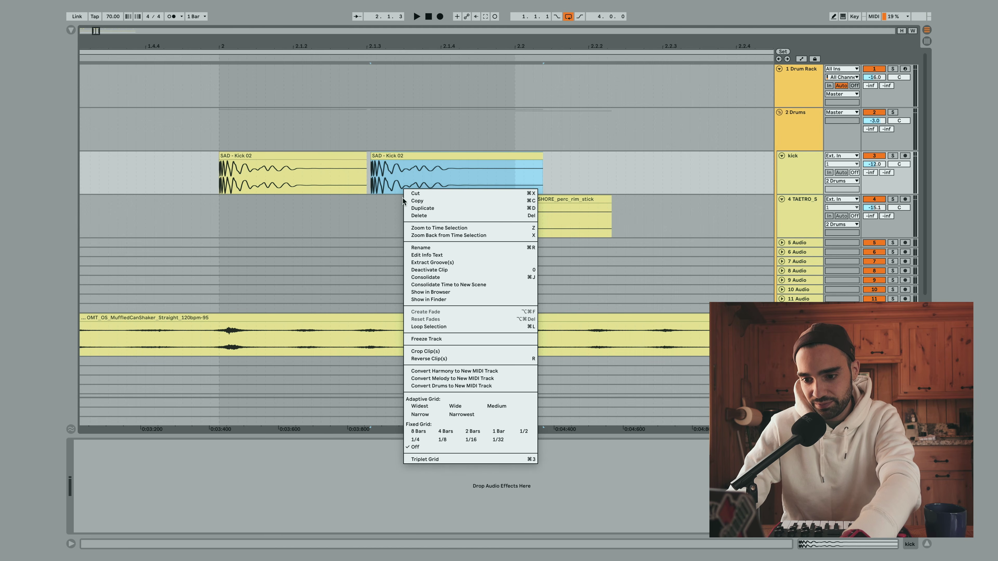
pyautogui.click(426, 444)
pyautogui.moveTo(422, 49); pyautogui.dragTo(333, 47)
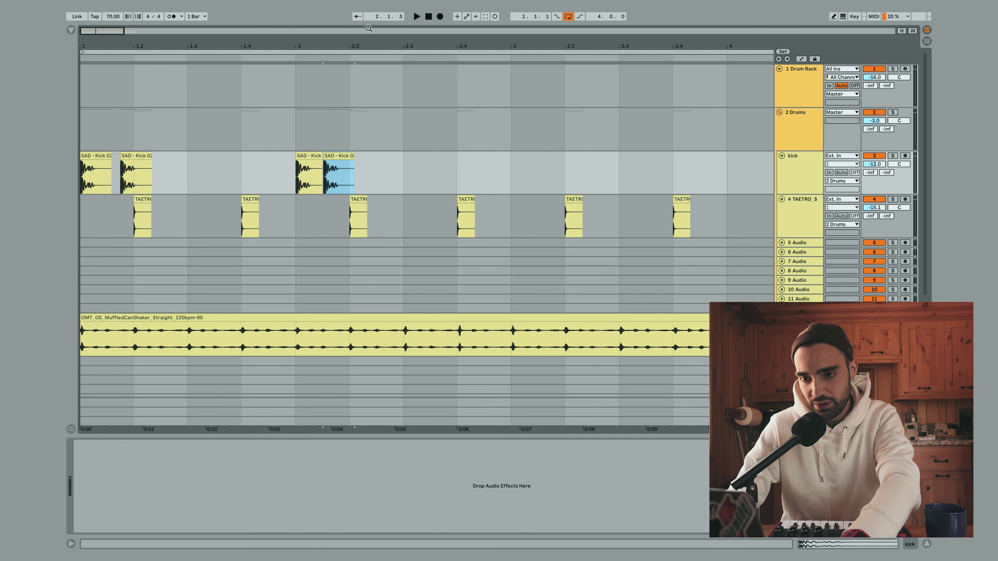
pyautogui.rightClick(389, 161)
pyautogui.click(426, 261)
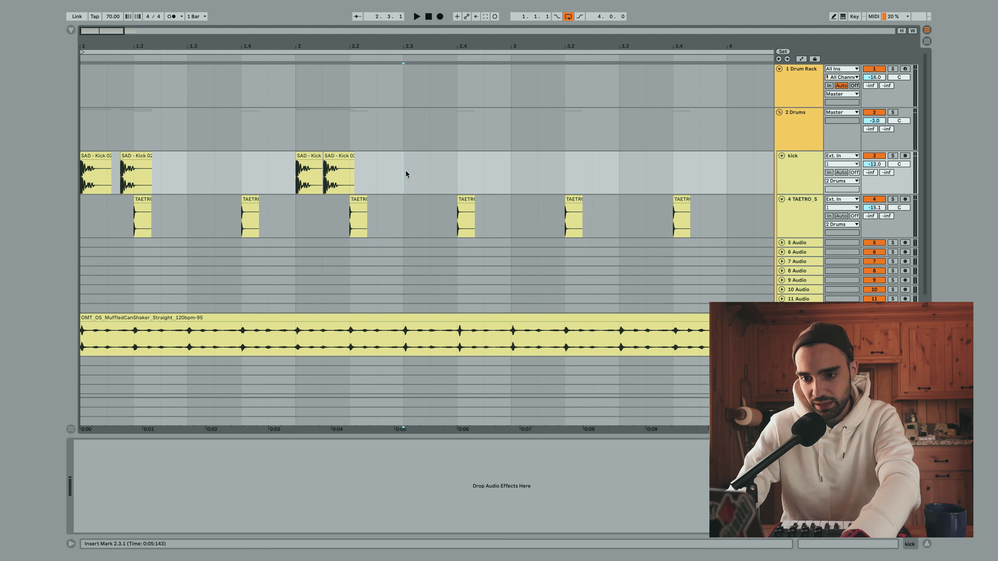
pyautogui.click(428, 16)
pyautogui.press('space')
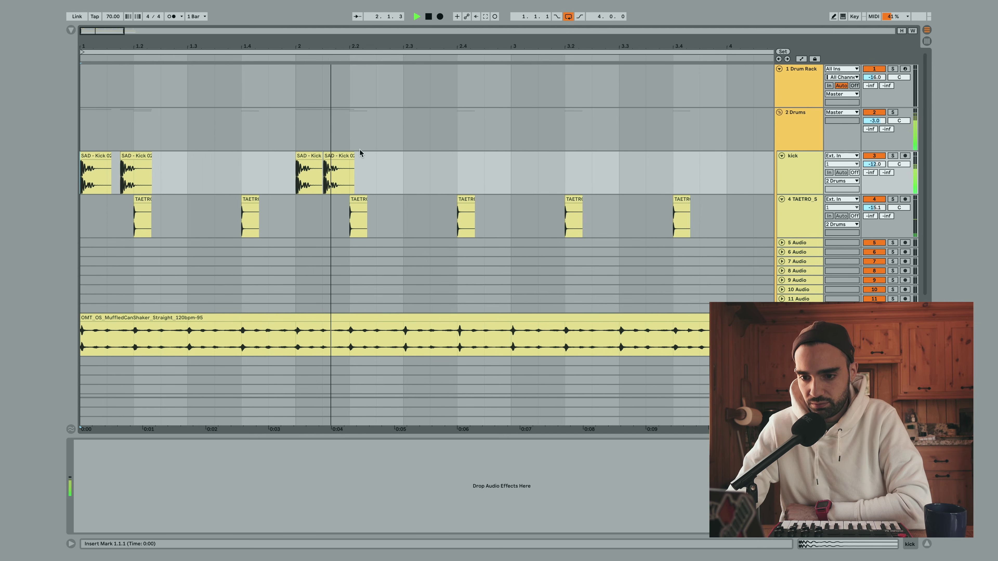
# - Duplicate the second kick of bar 2, move the copy to 2.4.3 and play back the pattern
pyautogui.click(341, 152)
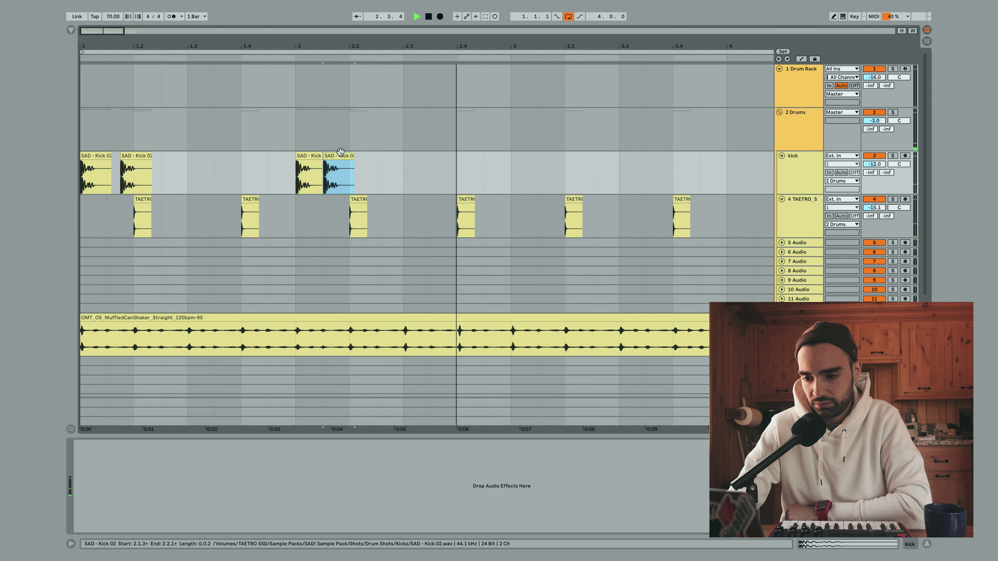
pyautogui.hotkey('ctrl', 'd')
pyautogui.moveTo(370, 153); pyautogui.dragTo(501, 155)
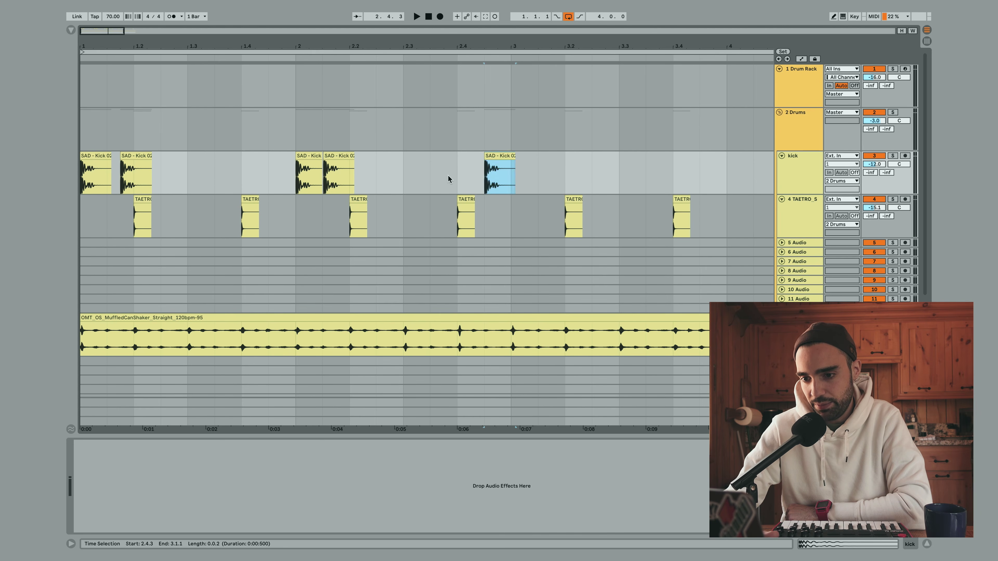
pyautogui.click(448, 179)
pyautogui.moveTo(485, 58); pyautogui.dragTo(485, 109)
pyautogui.press('space')
pyautogui.click(203, 101)
pyautogui.press('space')
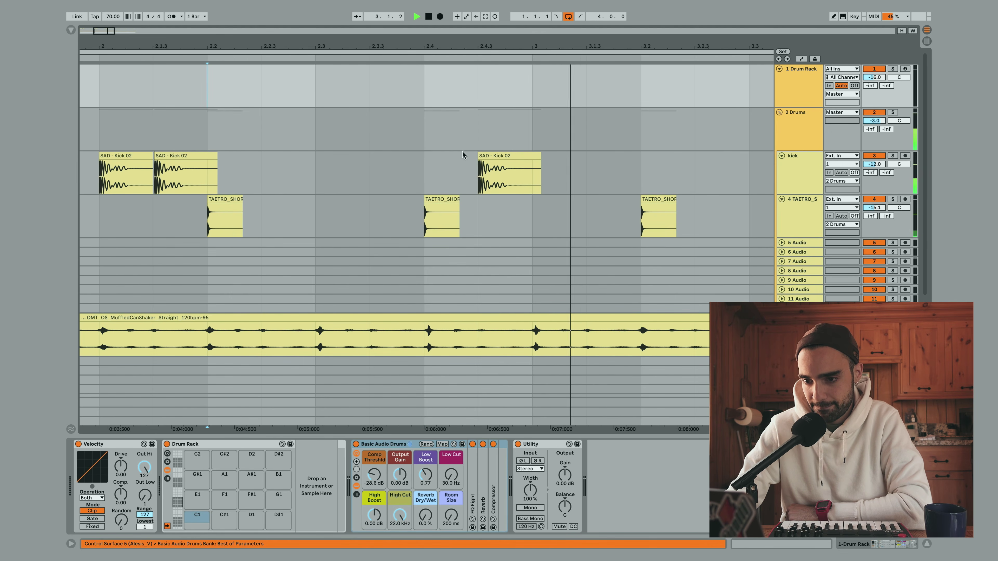
# - Change the arrangement grid, move the last kick of bar 2 earlier to 2.4.2 and play it back
pyautogui.rightClick(456, 175)
pyautogui.click(526, 272)
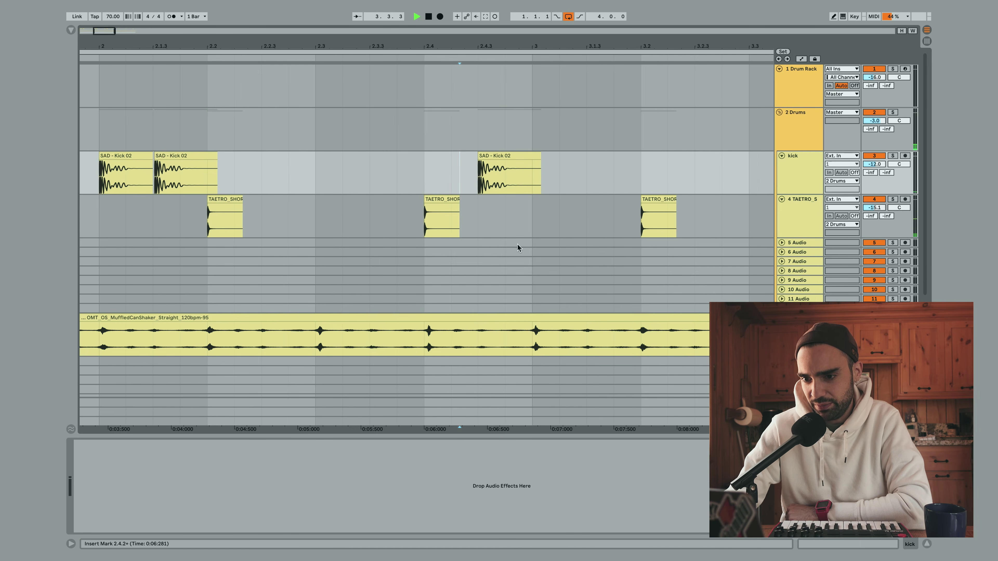
pyautogui.moveTo(499, 157); pyautogui.dragTo(471, 156)
pyautogui.click(330, 167)
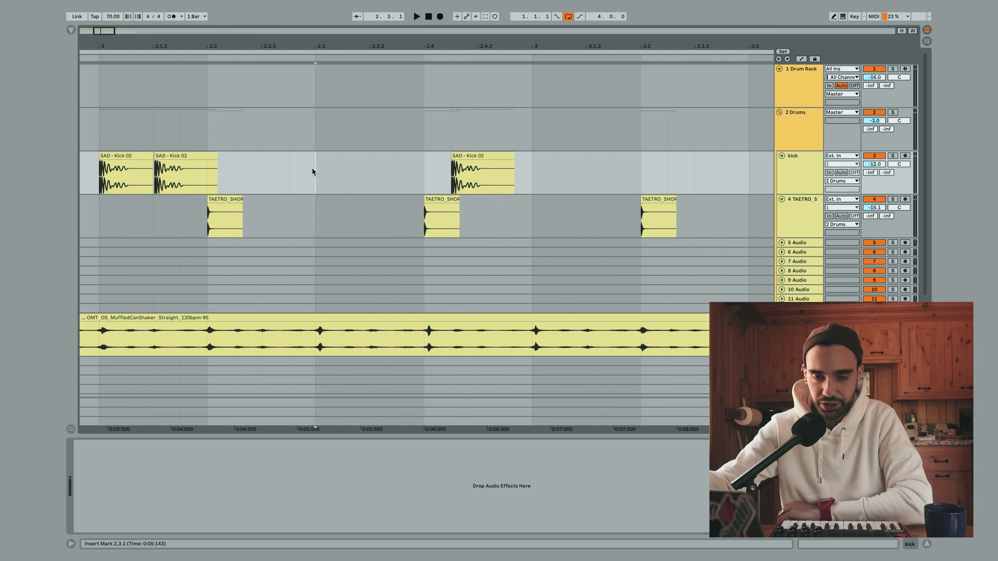
pyautogui.press('space')
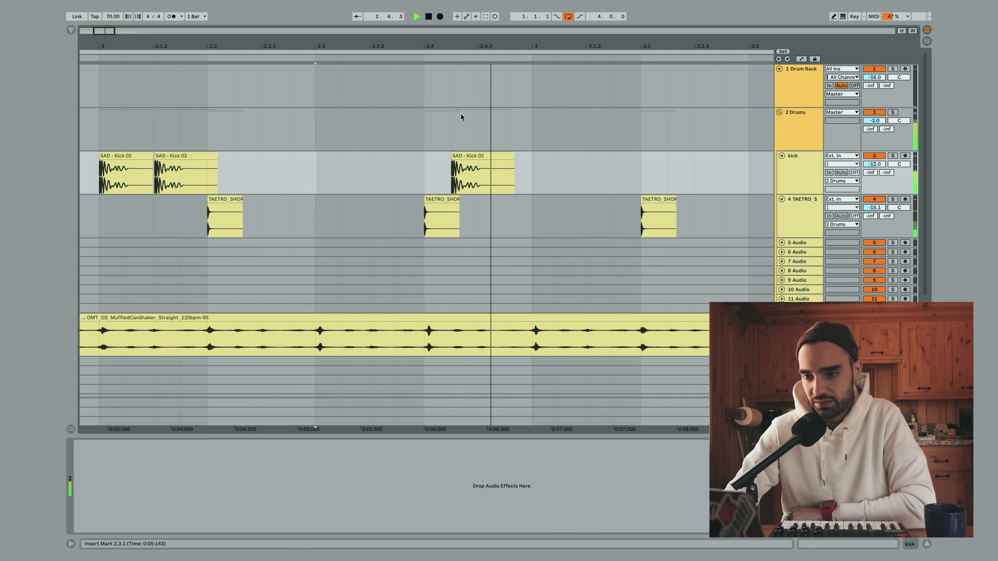
pyautogui.moveTo(517, 42); pyautogui.dragTo(345, 46)
pyautogui.press('space')
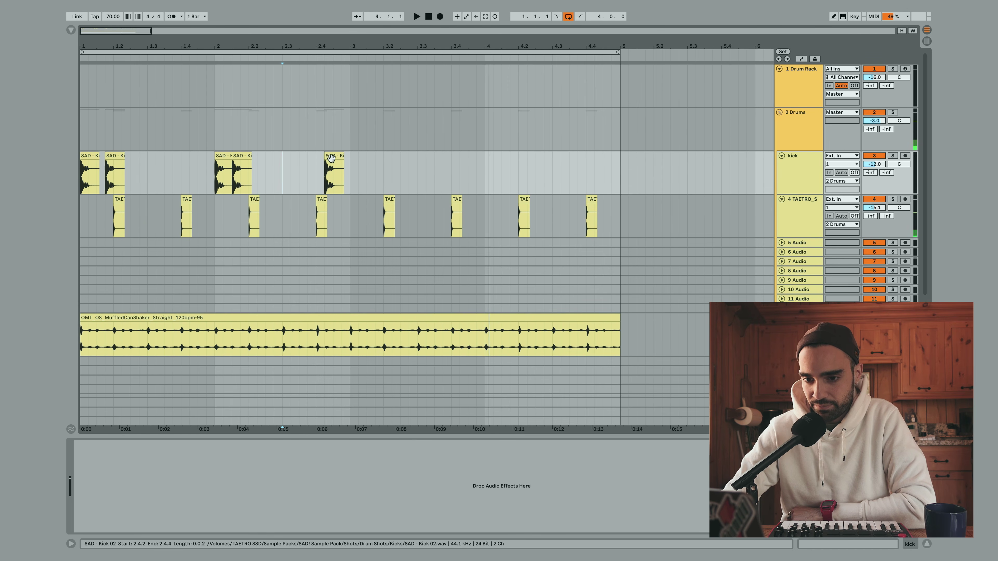
# - Copy the last kick of bar 2 to the start of bar 4 at 4.1.1 and play it back
pyautogui.click(331, 158)
pyautogui.moveTo(355, 159); pyautogui.dragTo(493, 157)
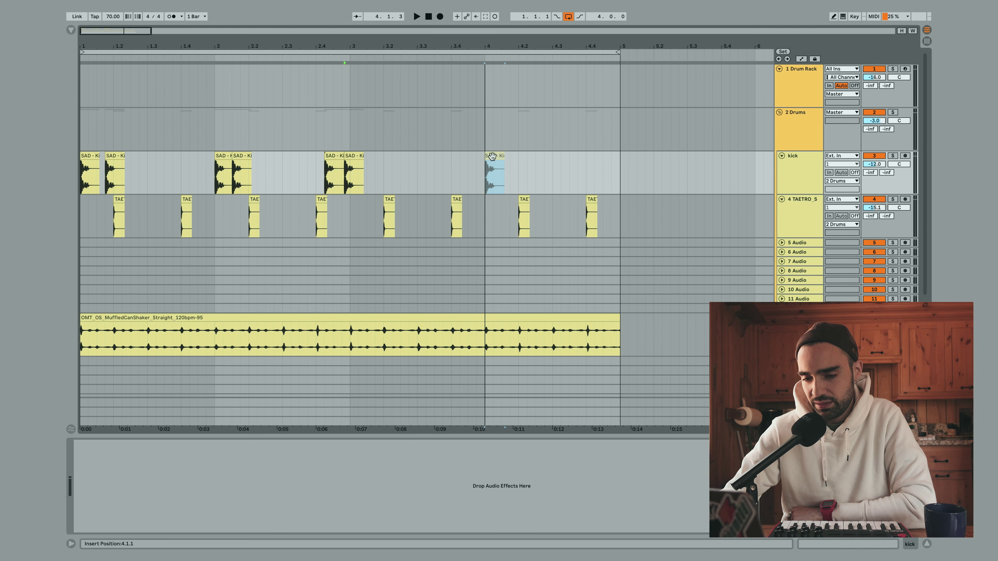
pyautogui.click(295, 175)
pyautogui.press('space')
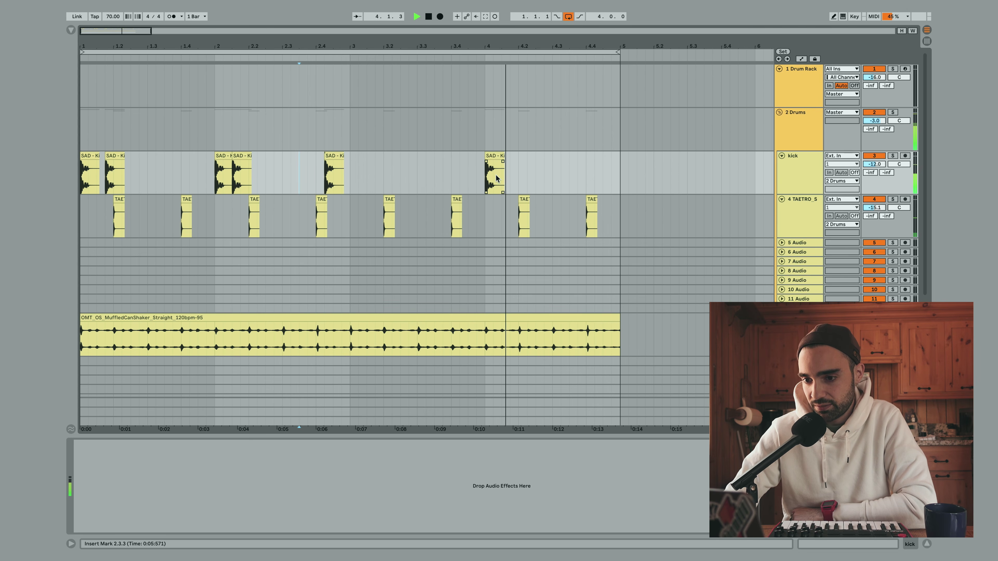
pyautogui.press('space')
# - Duplicate the bar 4 kick, place the copy at 3.4.4 just before bar 4 and play back the pattern
pyautogui.click(493, 160)
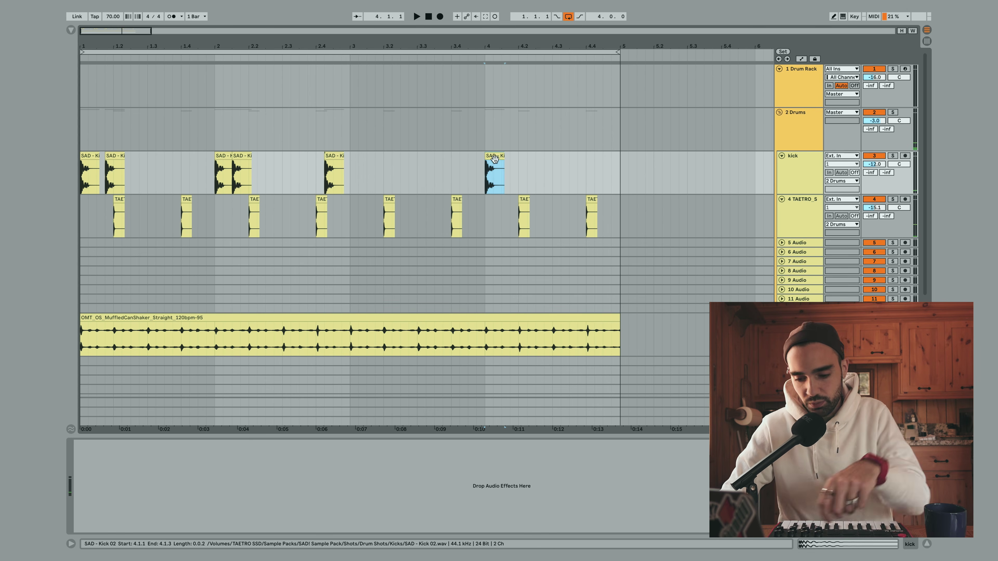
pyautogui.press('super+d')
pyautogui.moveTo(514, 158); pyautogui.dragTo(469, 159)
pyautogui.scroll(5, 468, 159)
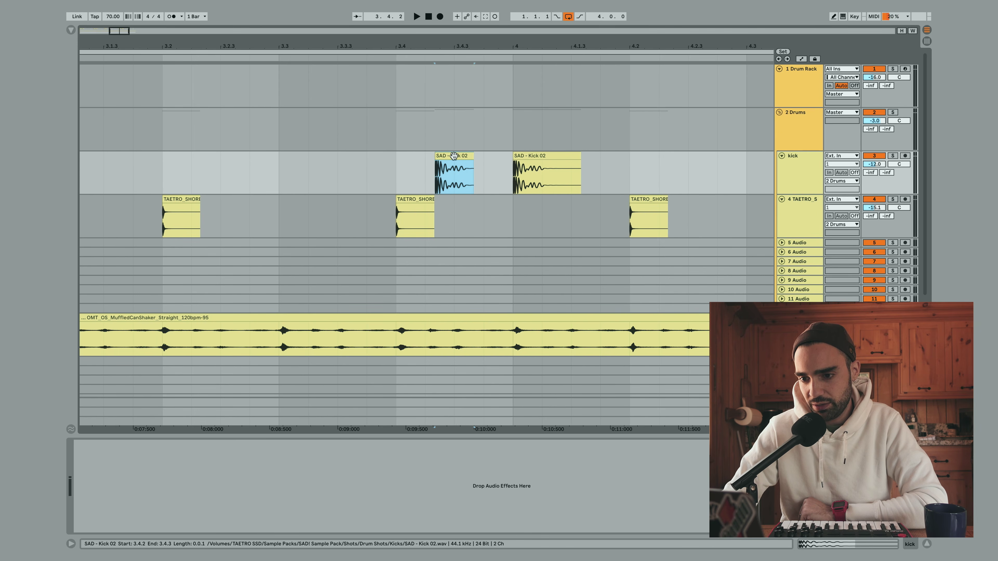
pyautogui.moveTo(474, 173); pyautogui.dragTo(508, 155)
pyautogui.click(344, 172)
pyautogui.click(151, 167)
pyautogui.press('space')
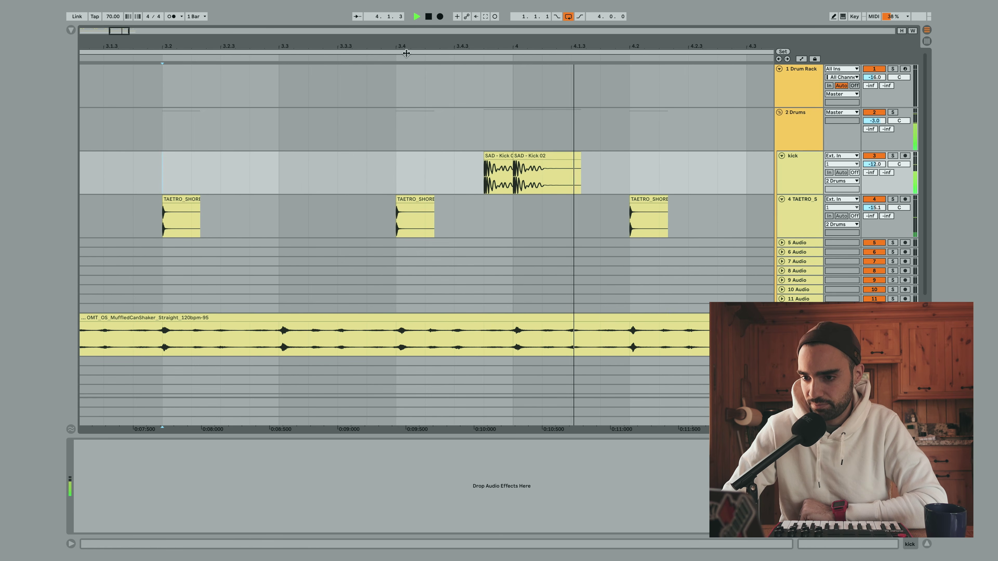
pyautogui.moveTo(406, 53)
pyautogui.mouseDown()
pyautogui.moveTo(448, 47)
pyautogui.moveTo(419, 45)
pyautogui.mouseUp()
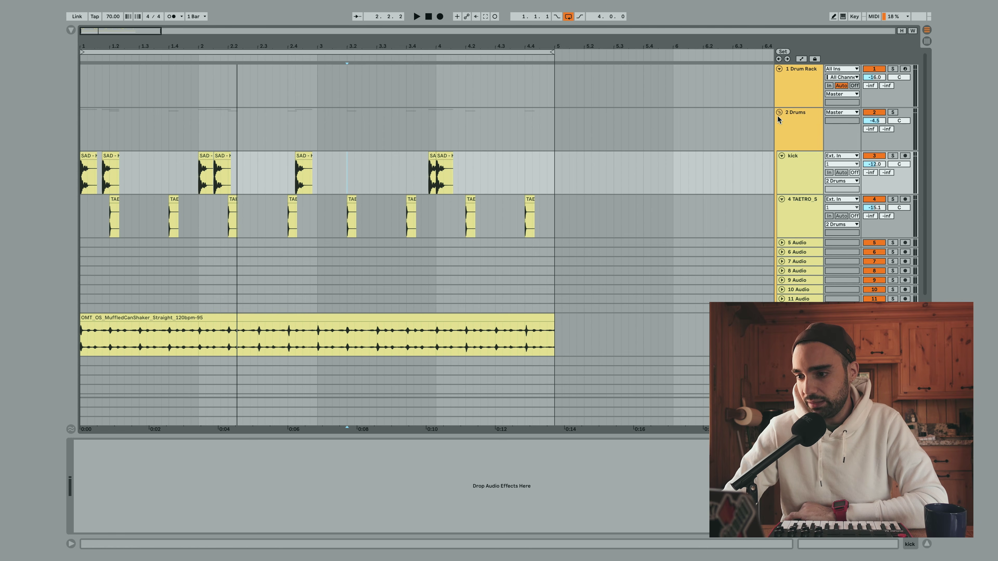
# - Collapse the 2 Drums group and duplicate the 19 Piano V2 track with its chord clip
pyautogui.click(777, 112)
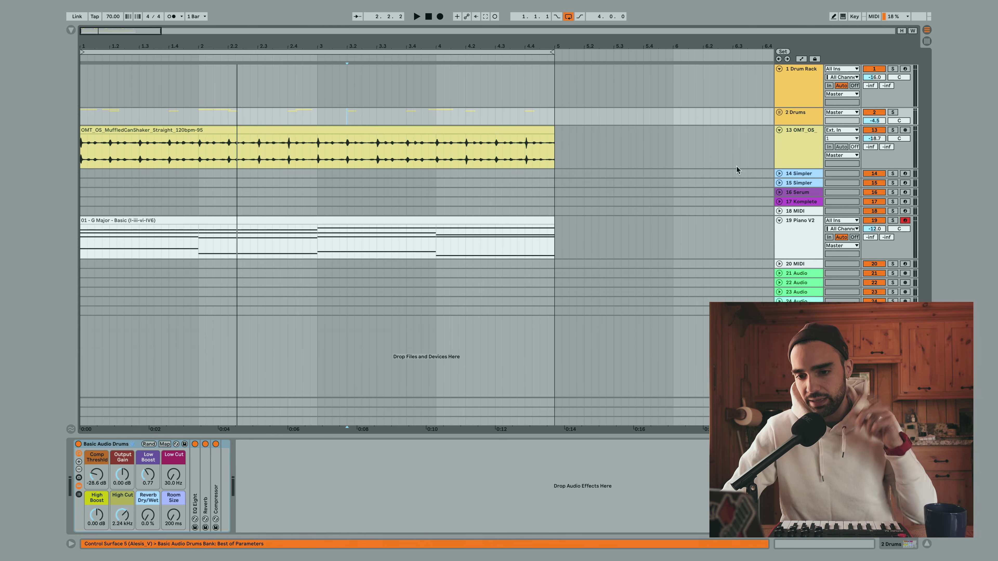
pyautogui.click(811, 246)
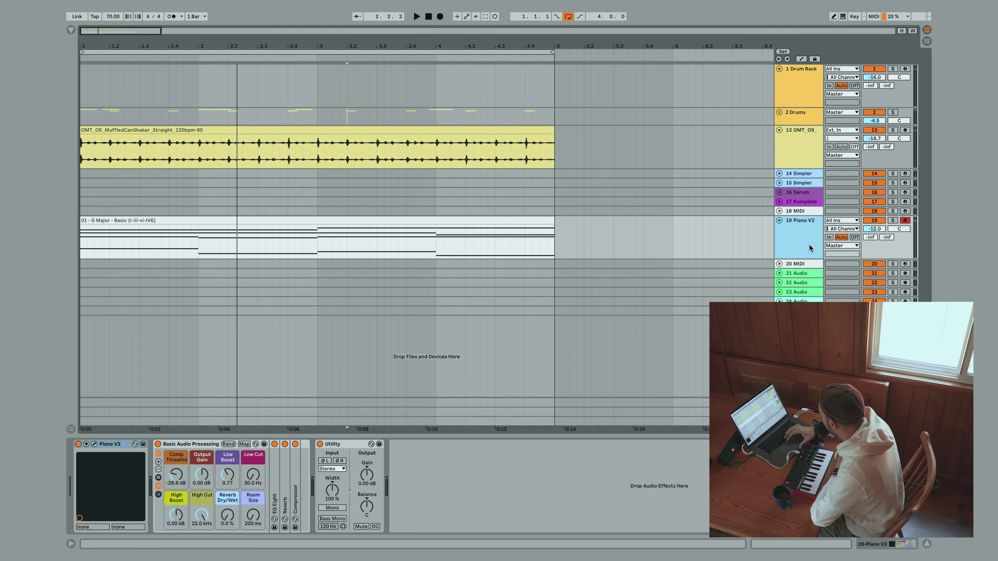
pyautogui.hotkey('ctrl', 'd')
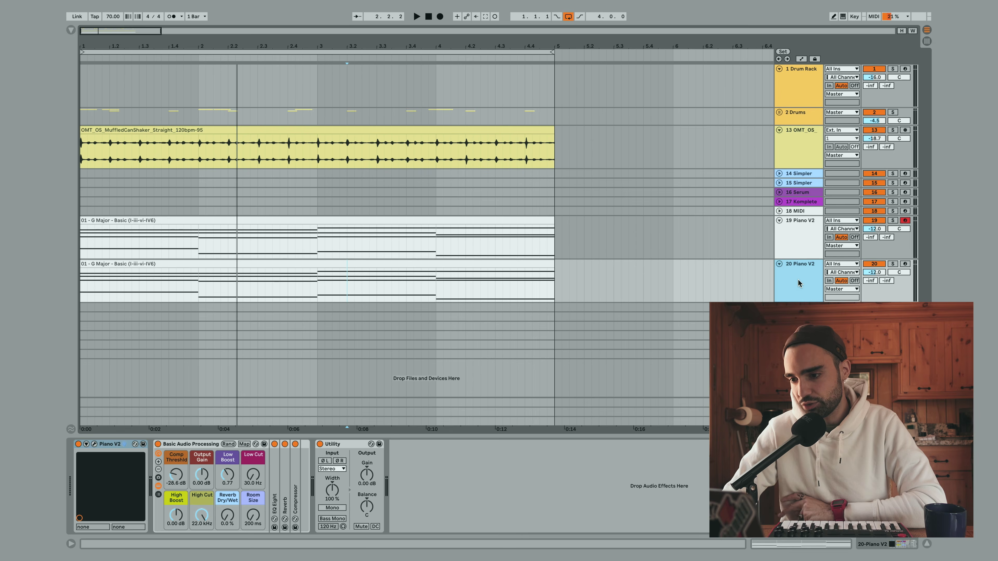
# - Transpose all notes of the duplicated piano clip on track 20 up one octave to C2–E4
pyautogui.click(440, 266)
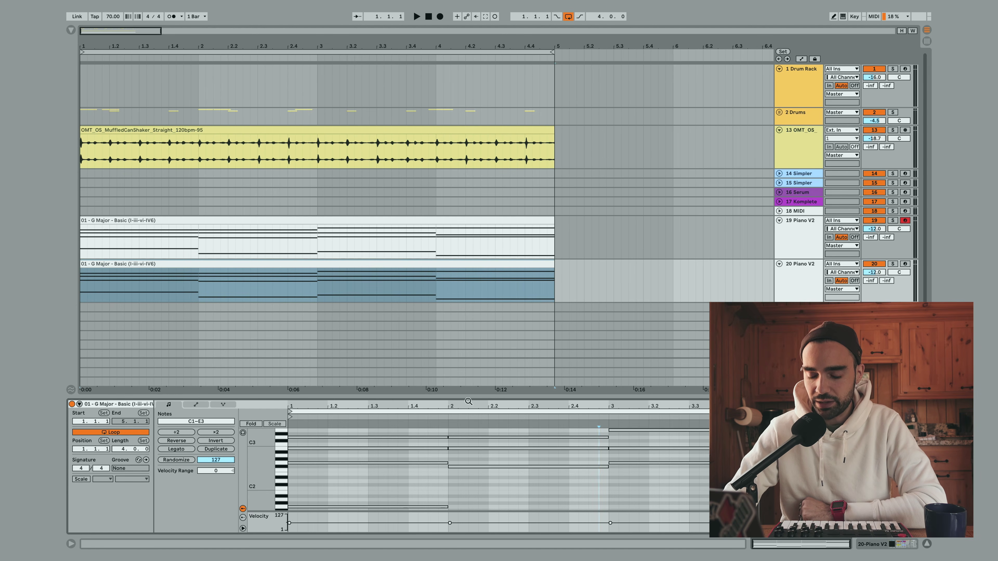
pyautogui.moveTo(469, 396); pyautogui.dragTo(470, 250)
pyautogui.click(486, 350)
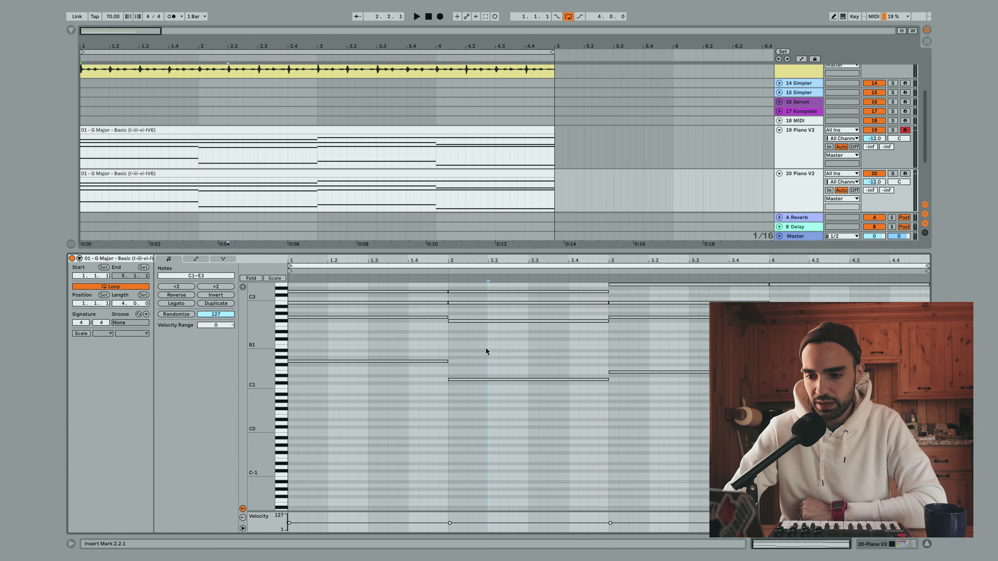
pyautogui.hotkey('ctrl', 'a')
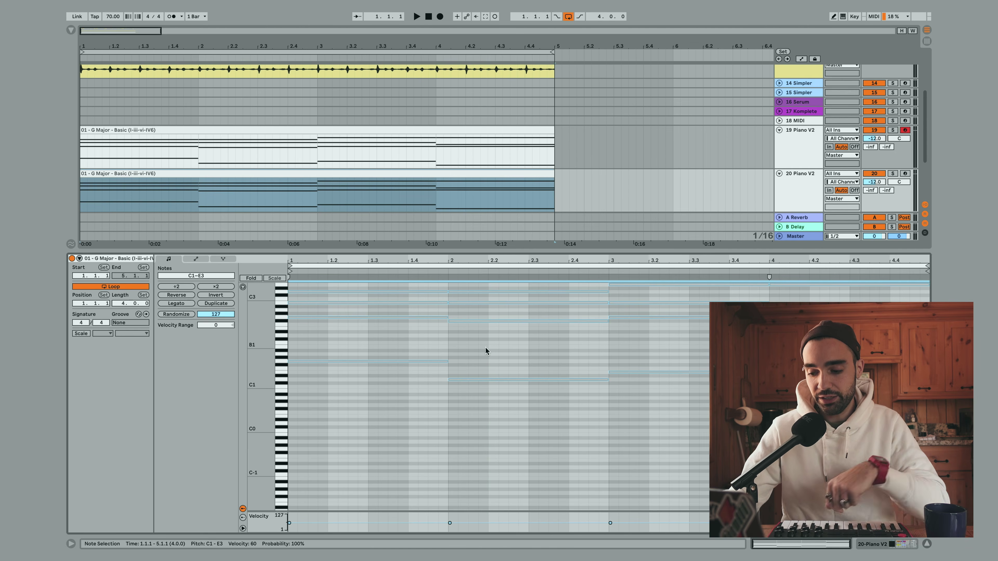
pyautogui.hotkey('shift', 'Up')
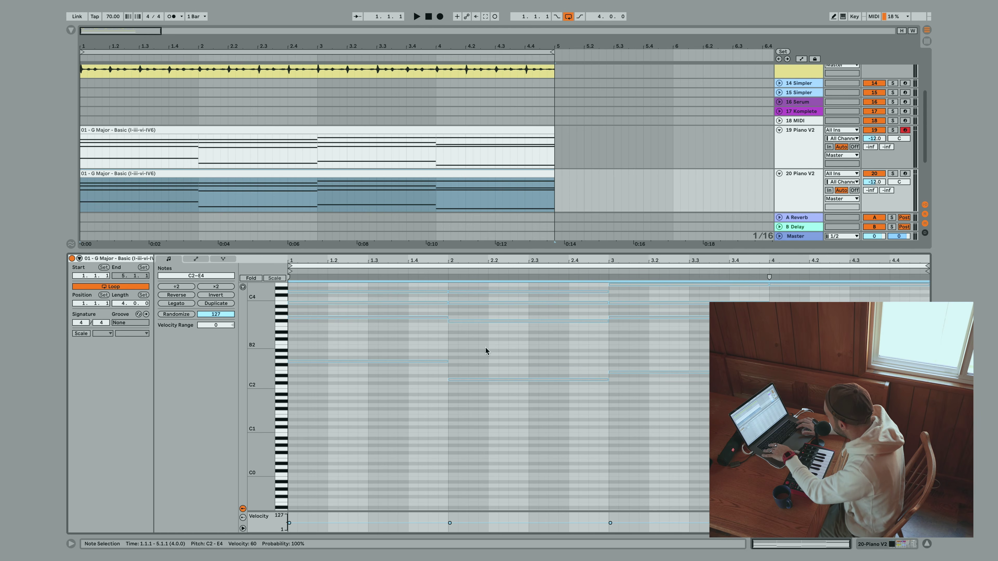
# - Solo the 20 Piano V2 track for playback and transpose its notes up another octave to C3–E5
pyautogui.press('space')
pyautogui.click(893, 178)
pyautogui.press('space')
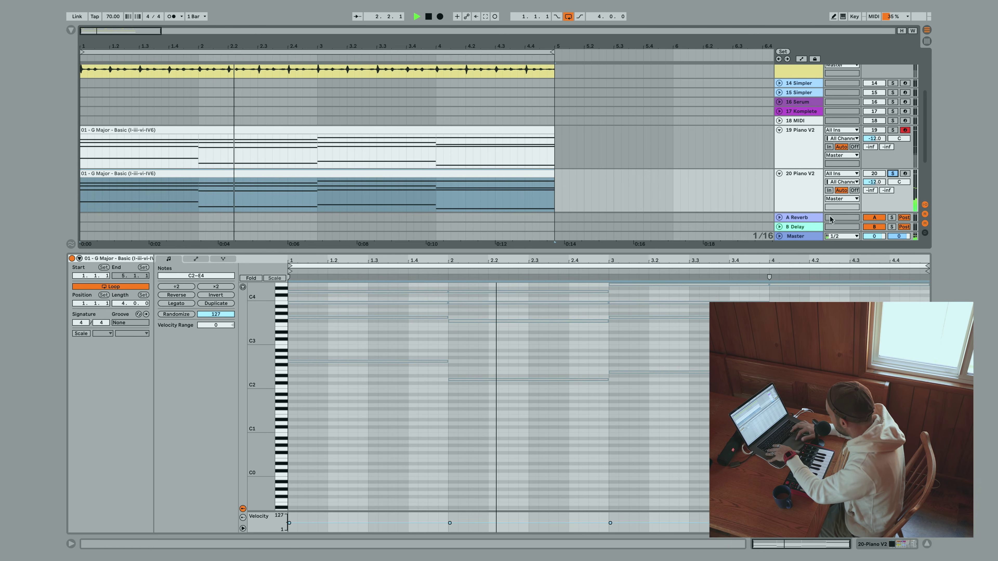
pyautogui.hotkey('shift', 'Up')
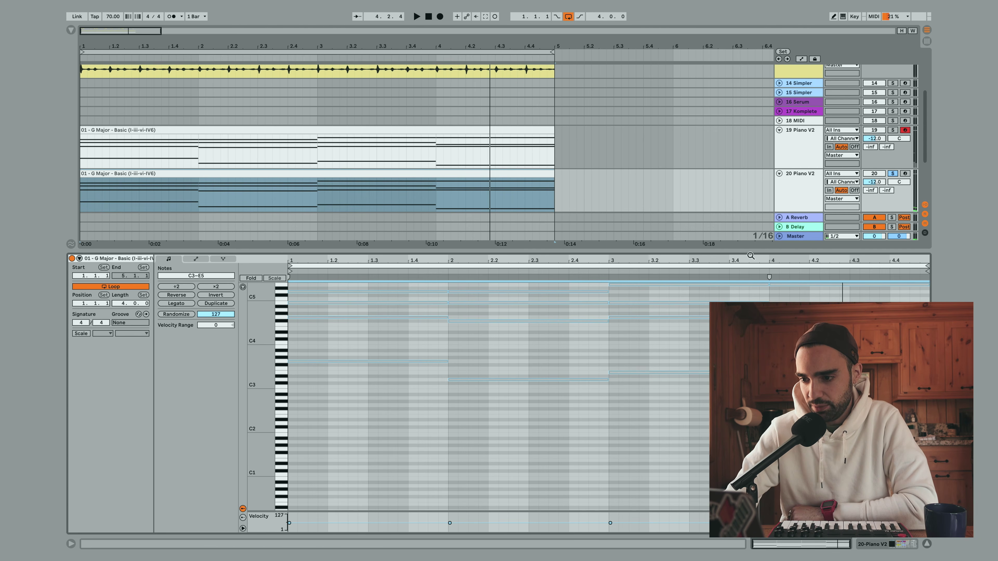
# - On the 20 Piano V2 track's Basic Audio Processing rack, set Reverb Dry/Wet to 100 % and Room Size to 6.95 s
pyautogui.moveTo(750, 250); pyautogui.dragTo(750, 383)
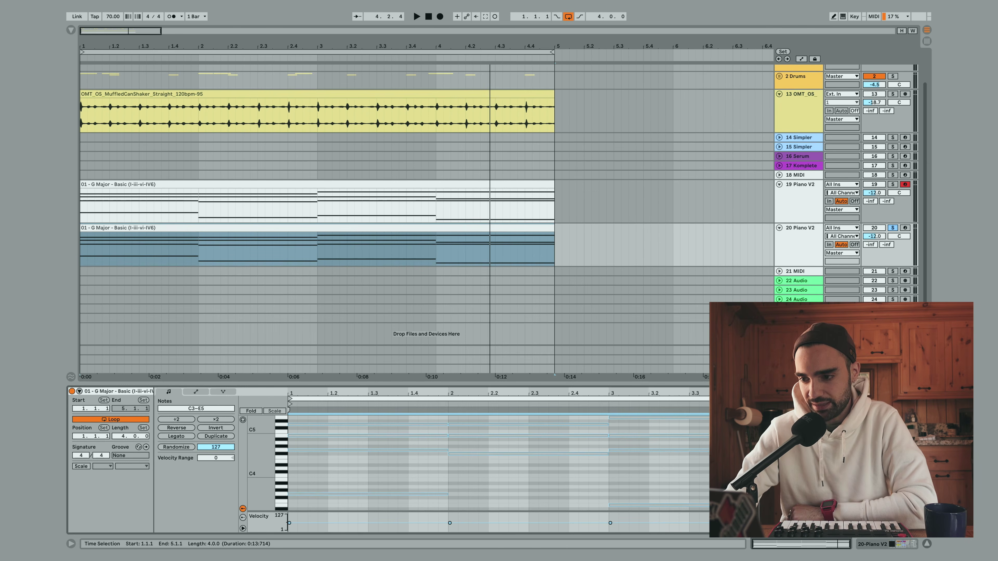
pyautogui.click(799, 254)
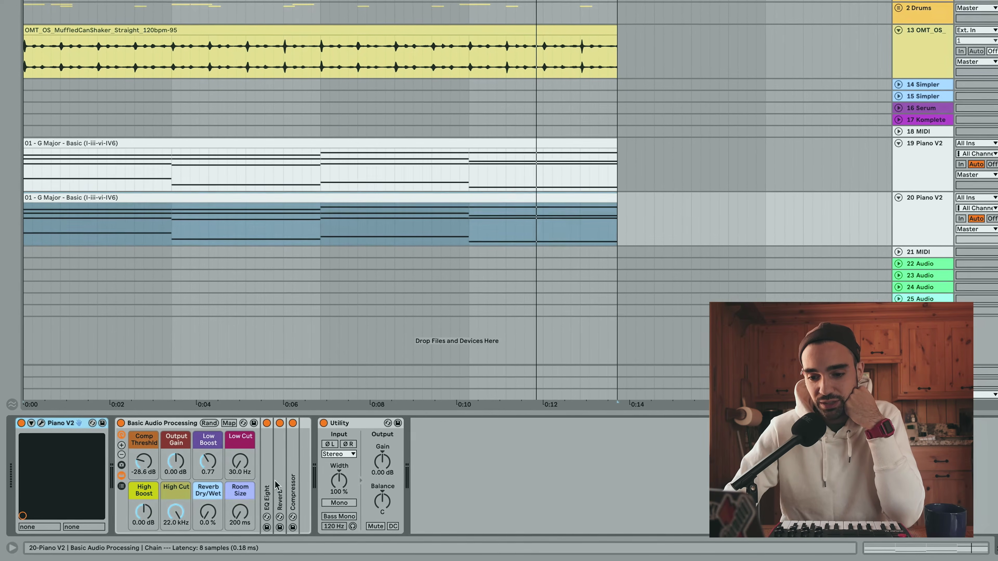
pyautogui.doubleClick(280, 476)
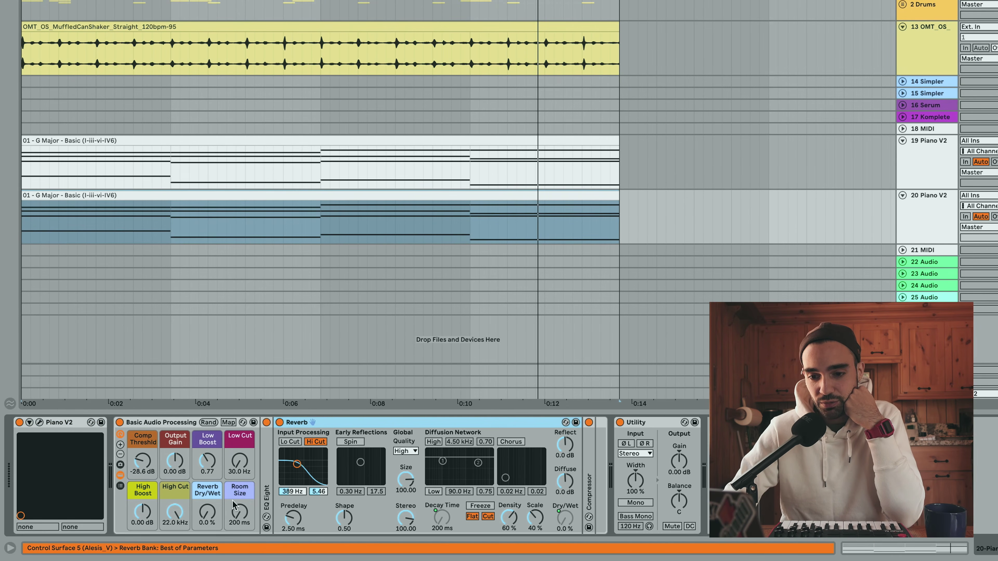
pyautogui.moveTo(208, 512); pyautogui.dragTo(208, 452)
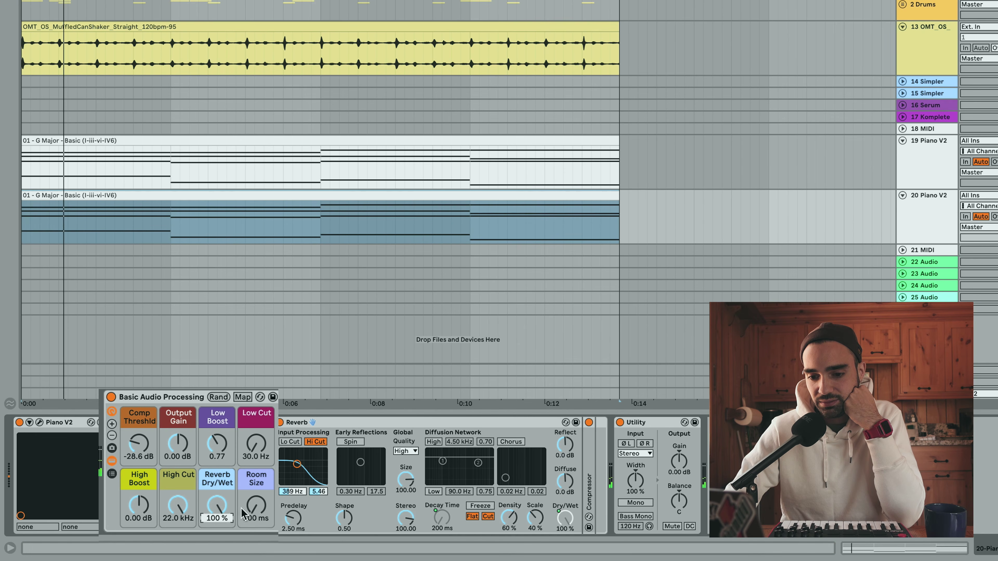
pyautogui.moveTo(262, 504); pyautogui.dragTo(262, 465)
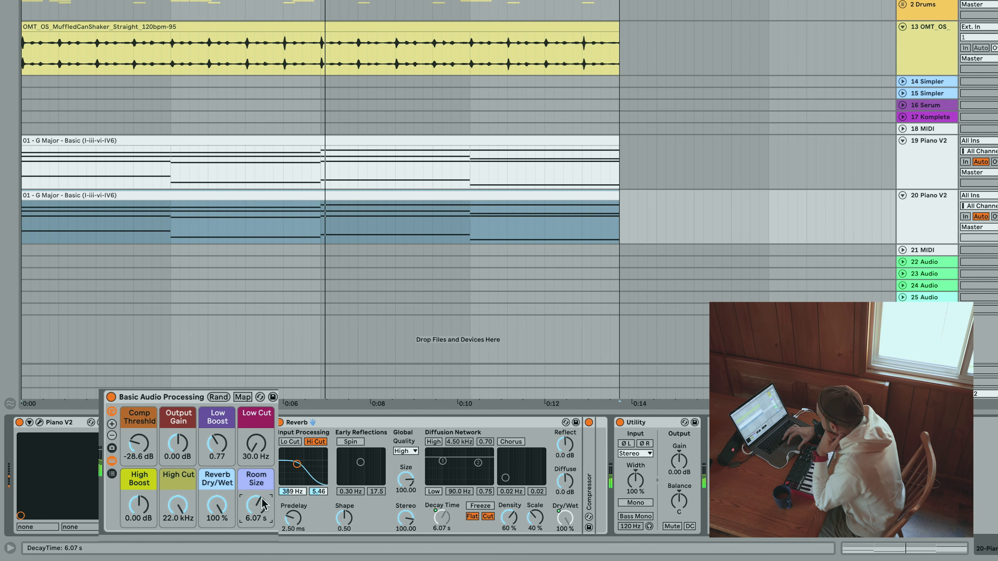
pyautogui.moveTo(262, 505); pyautogui.dragTo(262, 498)
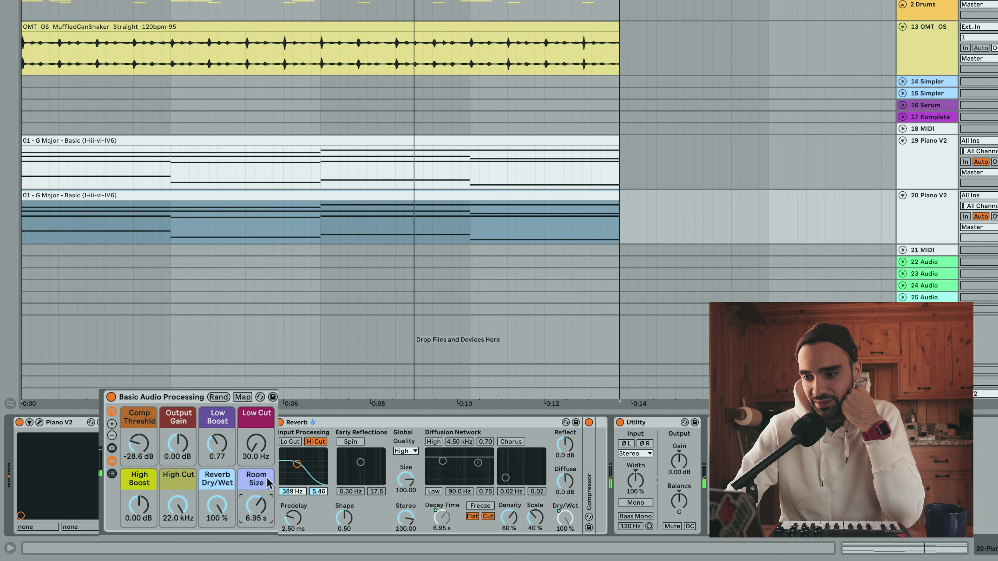
# - Set the 20 Piano V2 track volume to -9.2 dB and the rack's Low Cut to 363 Hz
pyautogui.click(943, 214)
pyautogui.moveTo(996, 206); pyautogui.dragTo(996, 210)
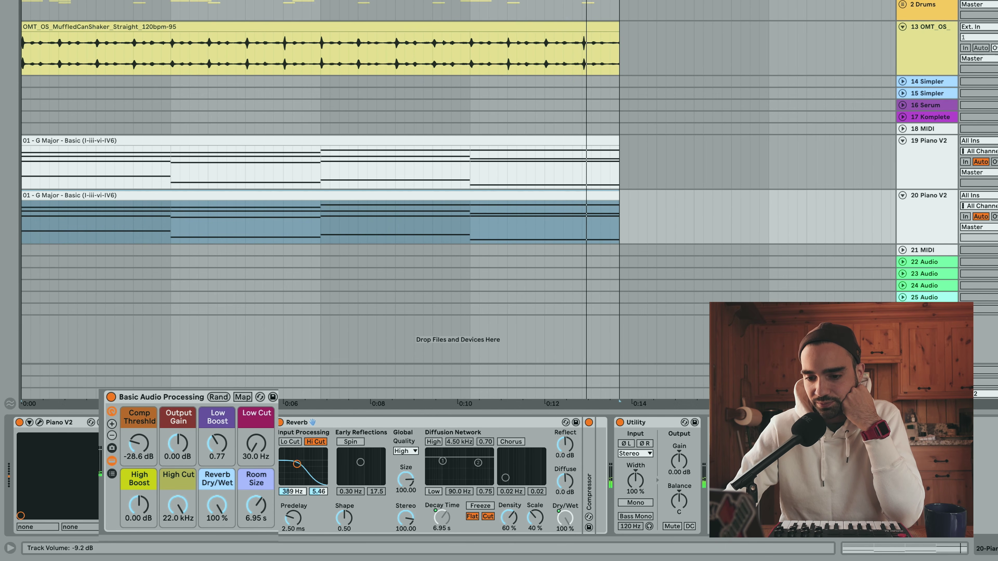
pyautogui.moveTo(256, 444); pyautogui.dragTo(256, 424)
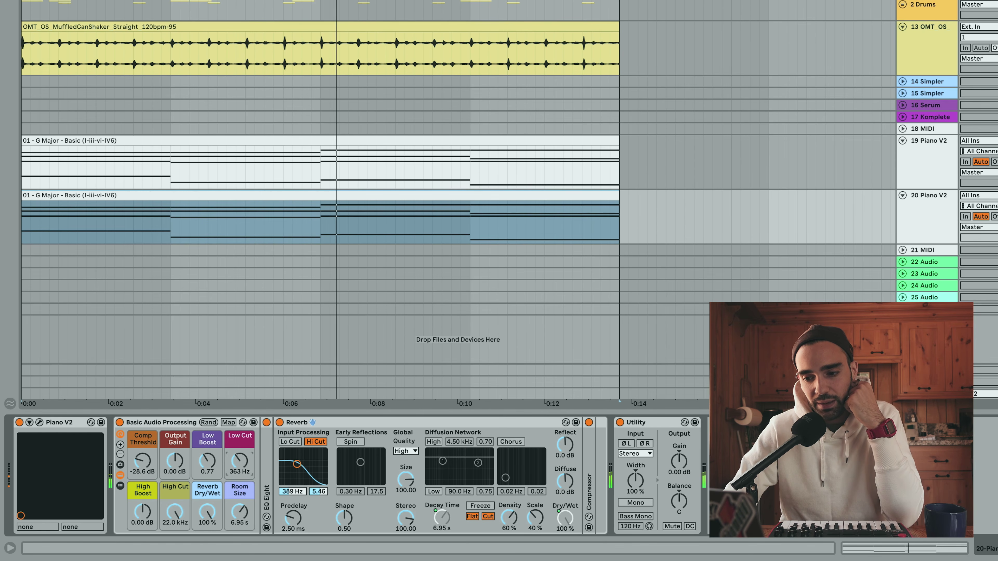
# - Widen the 20 Piano V2 track's stereo image by setting the Utility width to 157 %
pyautogui.click(627, 460)
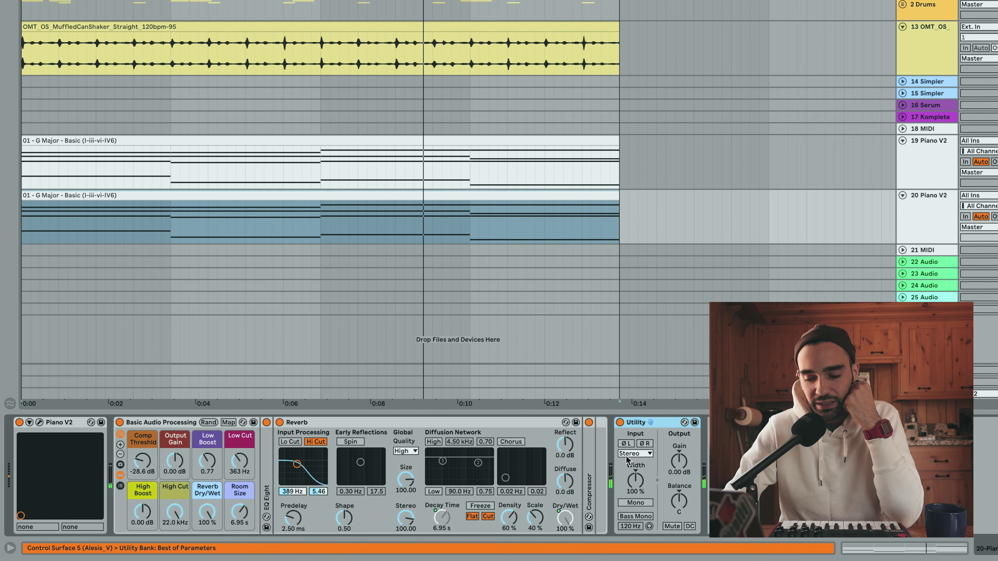
pyautogui.moveTo(635, 480); pyautogui.dragTo(635, 470)
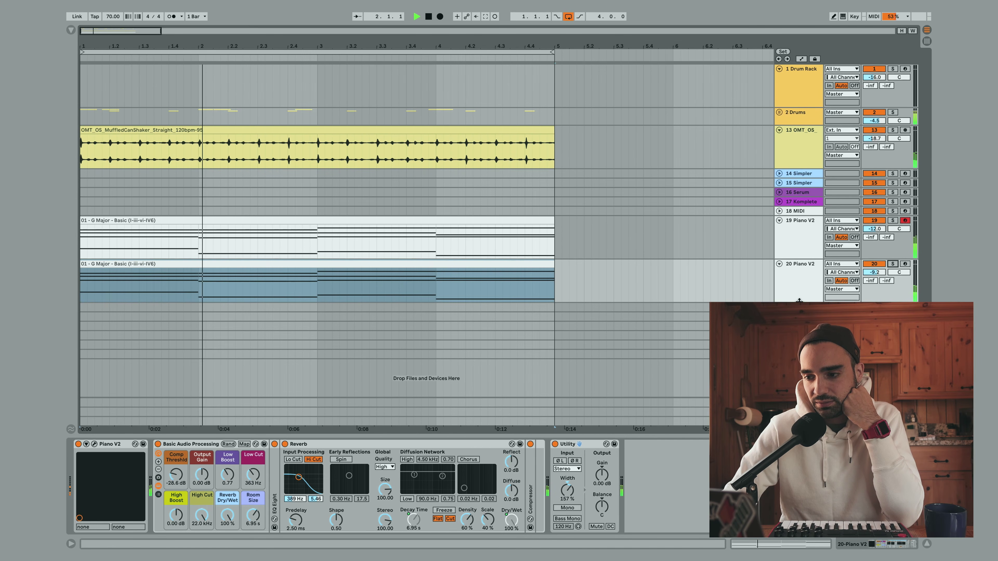
# - Enlarge the heights of the 20 Piano V2 and 19 Piano V2 tracks in the arrangement and stop playback
pyautogui.moveTo(799, 301); pyautogui.dragTo(797, 327)
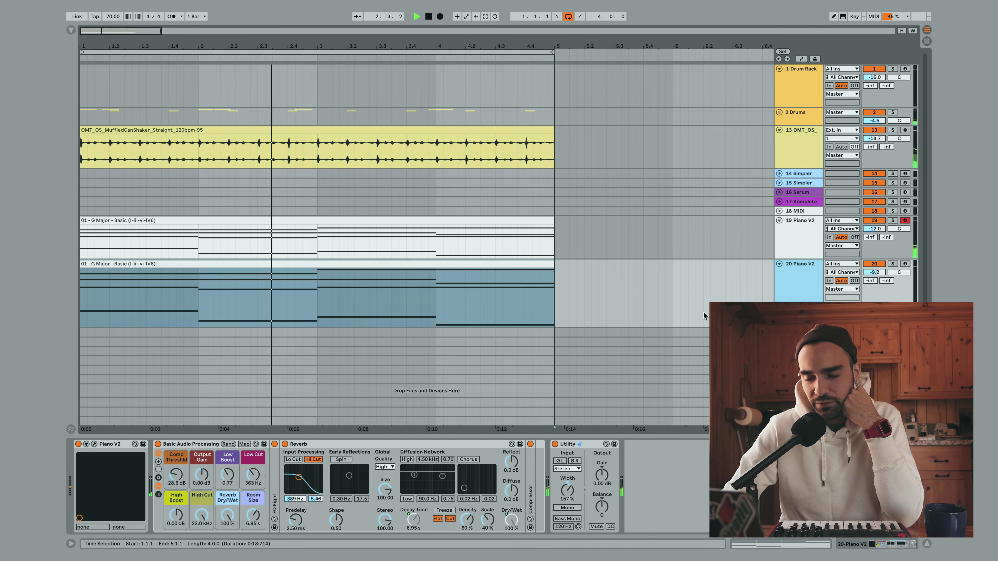
pyautogui.scroll(-1, 702, 310)
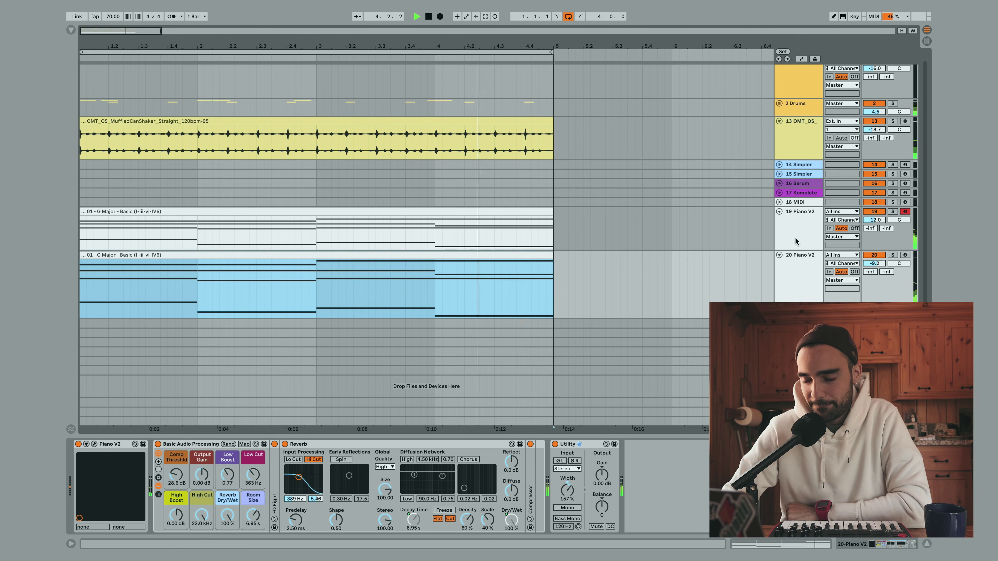
pyautogui.click(795, 252)
pyautogui.moveTo(795, 249); pyautogui.dragTo(795, 266)
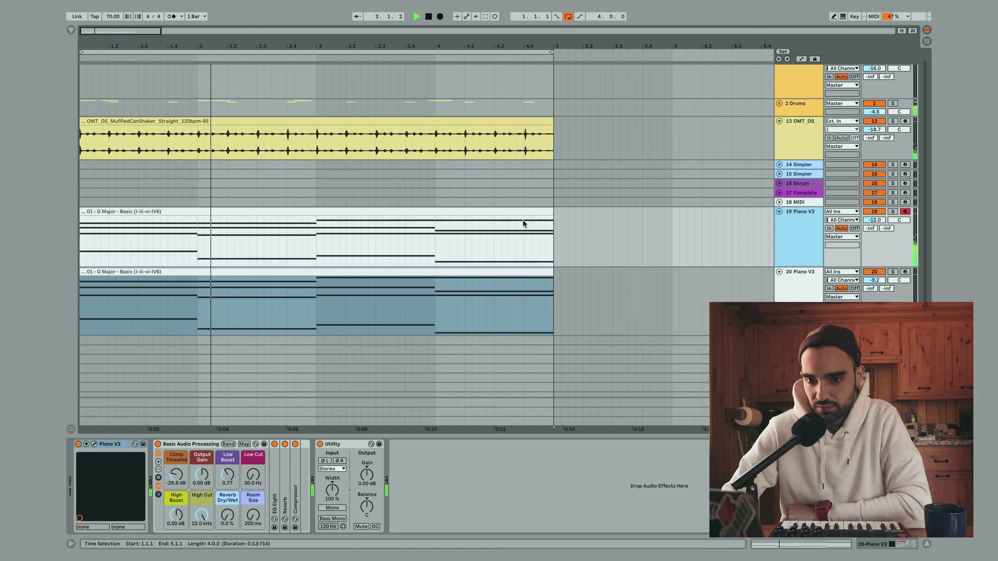
pyautogui.press('space')
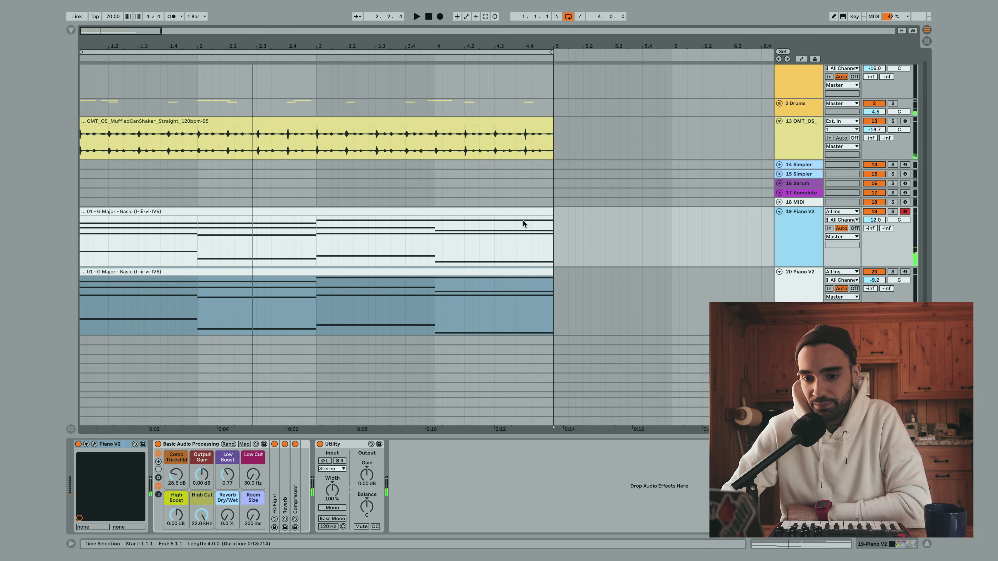
# - Open the chord clip on 19 Piano V2 and enlarge its note editor to work on the bar 1 notes
pyautogui.click(466, 211)
pyautogui.doubleClick(466, 212)
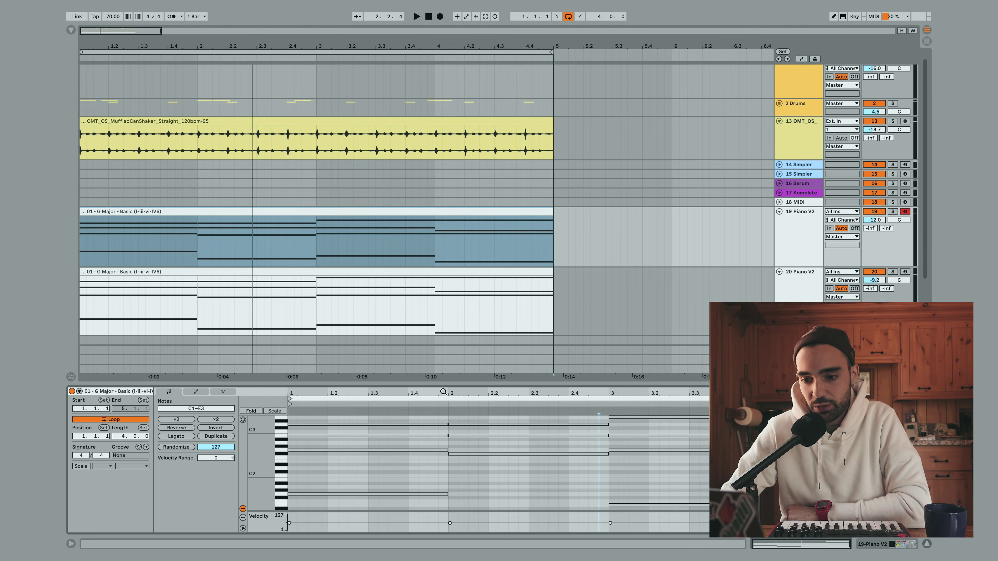
pyautogui.moveTo(442, 384); pyautogui.dragTo(442, 191)
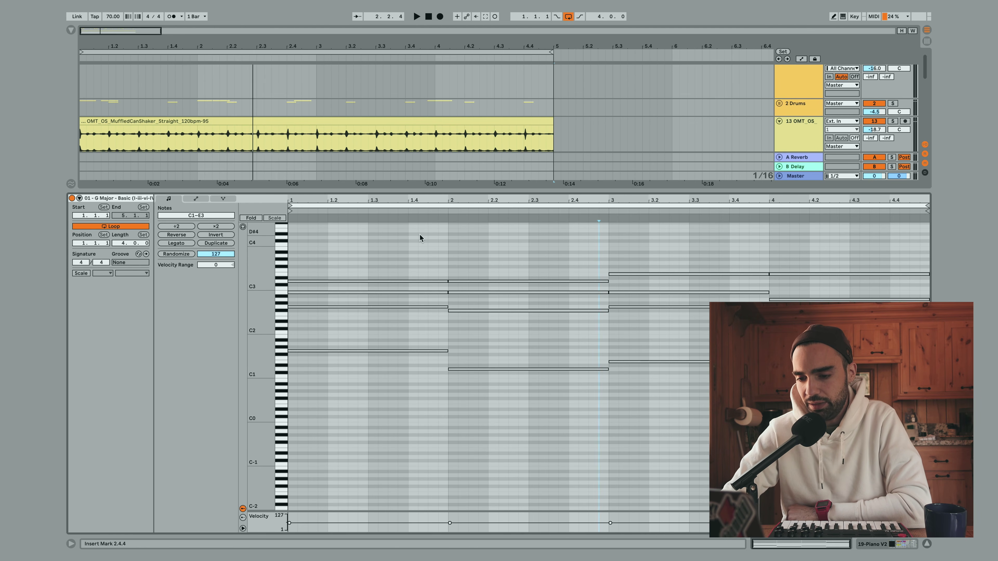
pyautogui.click(459, 334)
pyautogui.click(424, 277)
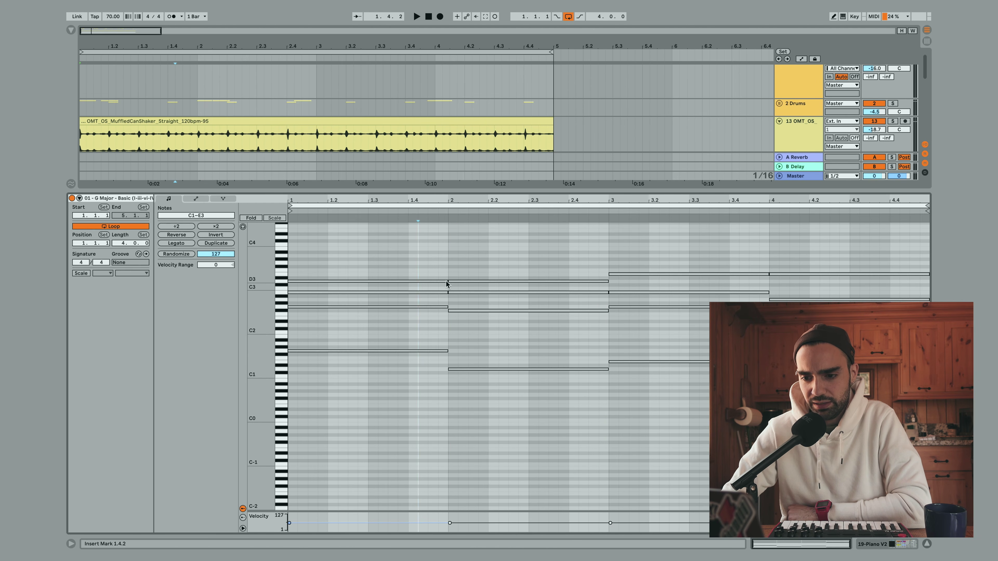
pyautogui.click(396, 350)
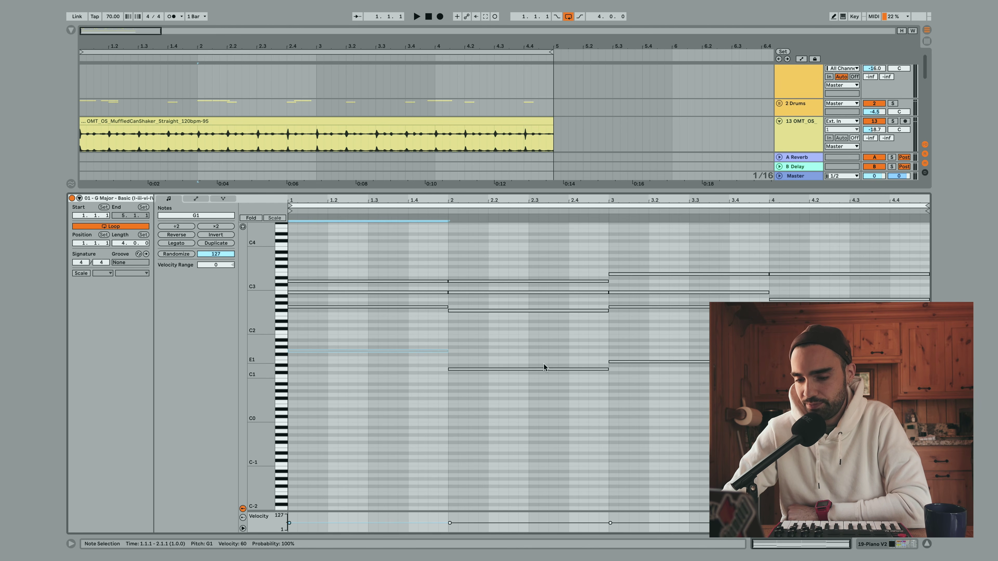
pyautogui.click(382, 284)
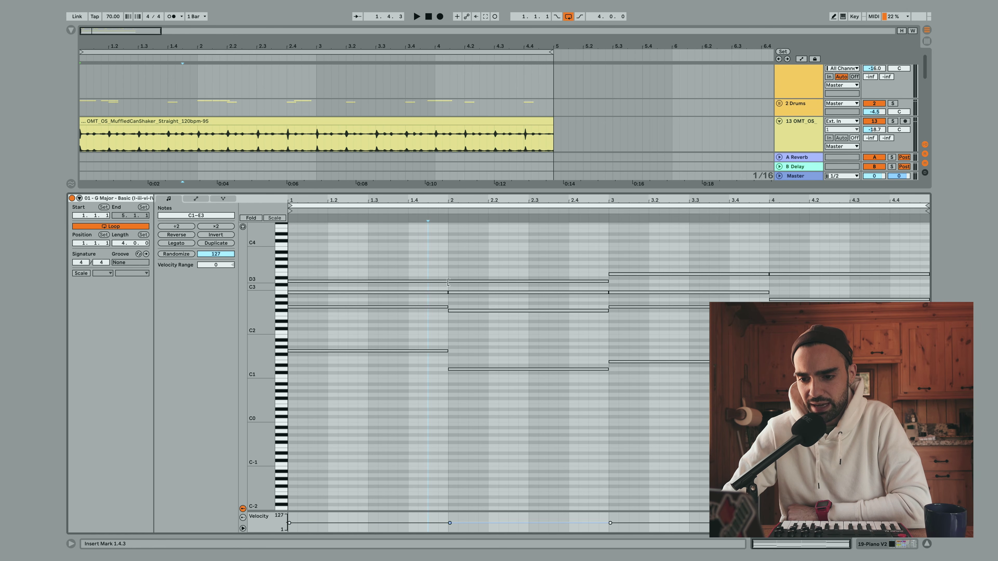
# - Shorten the bar 1 D3 note to two beats, duplicate it to 1.3.1, raise the copy to F#3 and play it back
pyautogui.moveTo(448, 280); pyautogui.dragTo(358, 289)
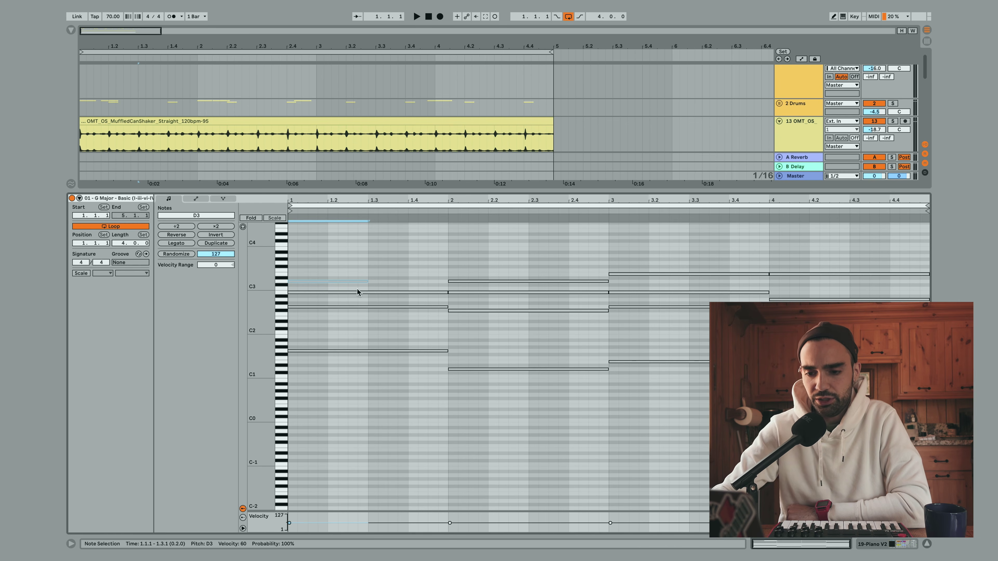
pyautogui.hotkey('ctrl', 'd')
pyautogui.press('Up')
pyautogui.press('Up')
pyautogui.press('space')
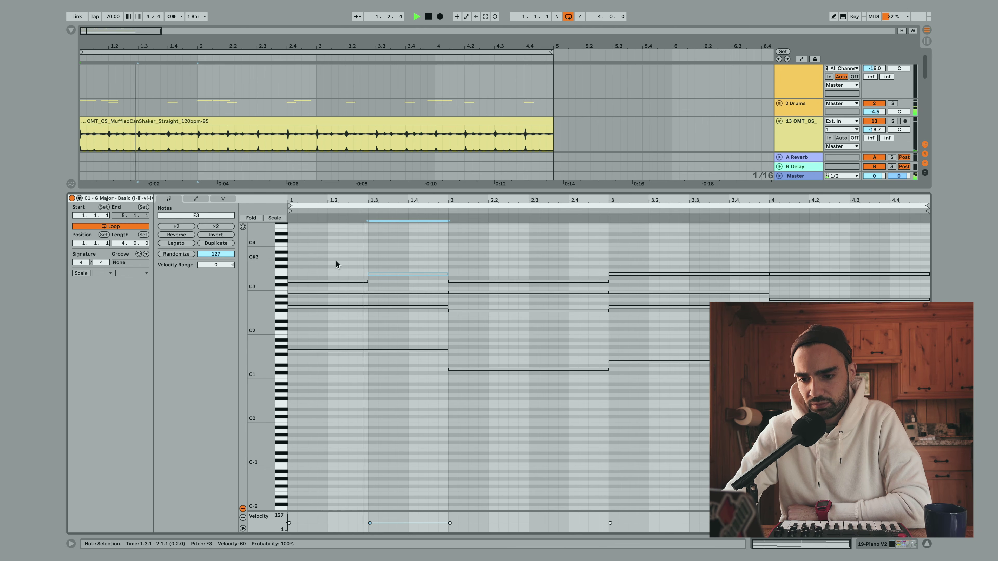
pyautogui.press('space')
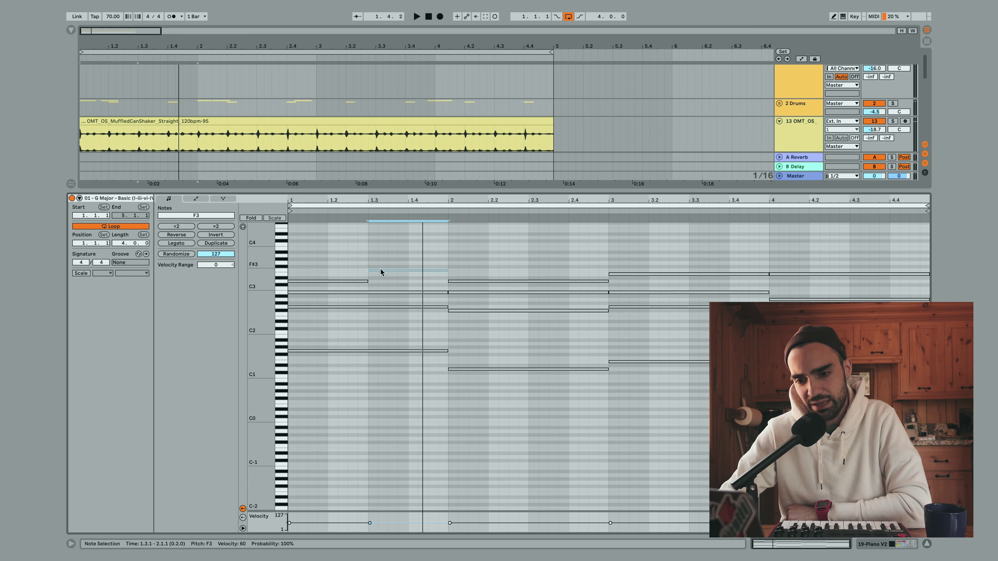
pyautogui.press('space')
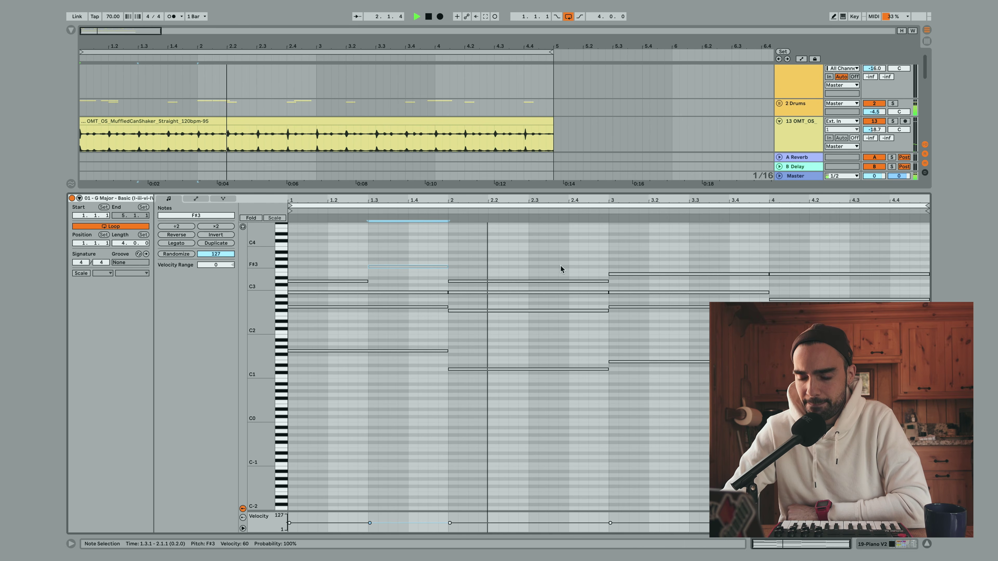
pyautogui.press('space')
# - Shorten the bar 2 D3 note to two beats, duplicate it to 2.3.1 raised to G3, and play it back
pyautogui.moveTo(608, 280); pyautogui.dragTo(528, 290)
pyautogui.click(523, 269)
pyautogui.click(523, 281)
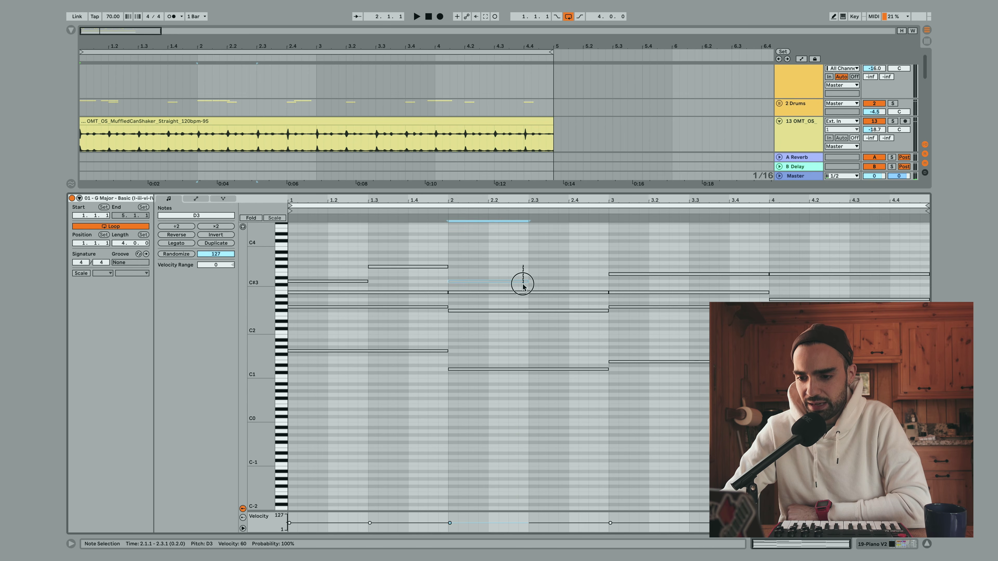
pyautogui.hotkey('ctrl', 'd')
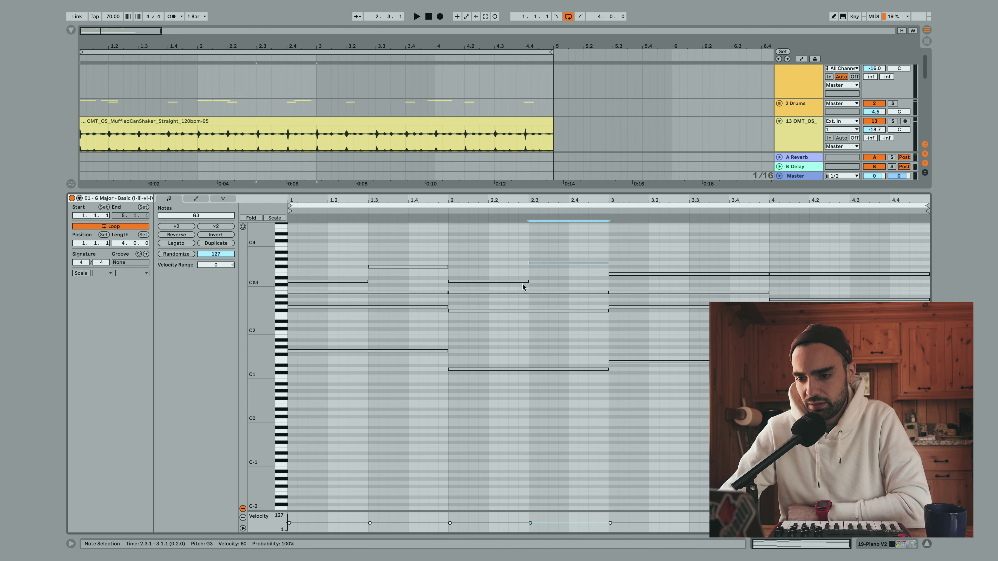
pyautogui.click(352, 212)
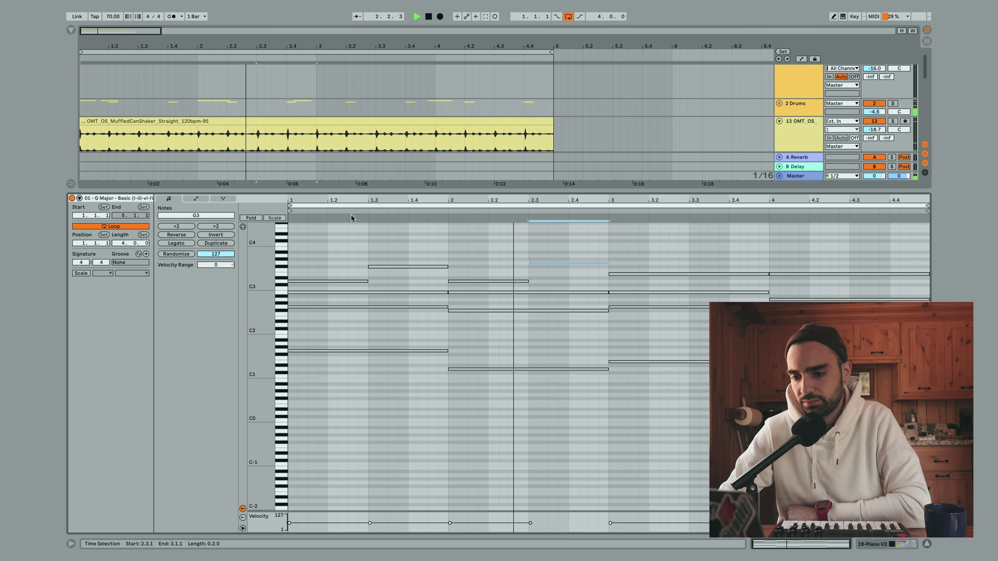
pyautogui.press('space')
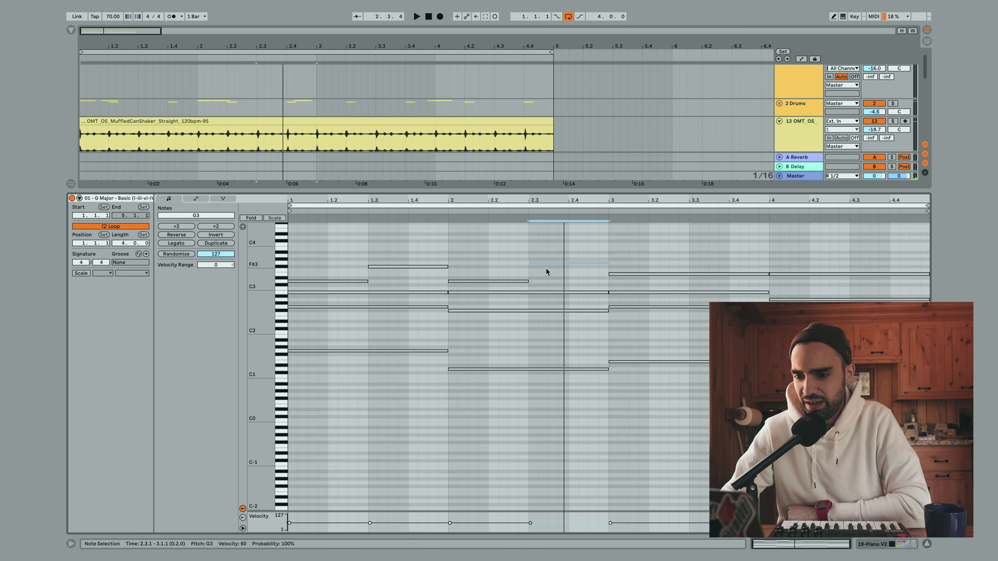
# - Raise the duplicated note at 2.3.1 to A3, turn on note preview and play back the progression
pyautogui.press('Up')
pyautogui.press('Up')
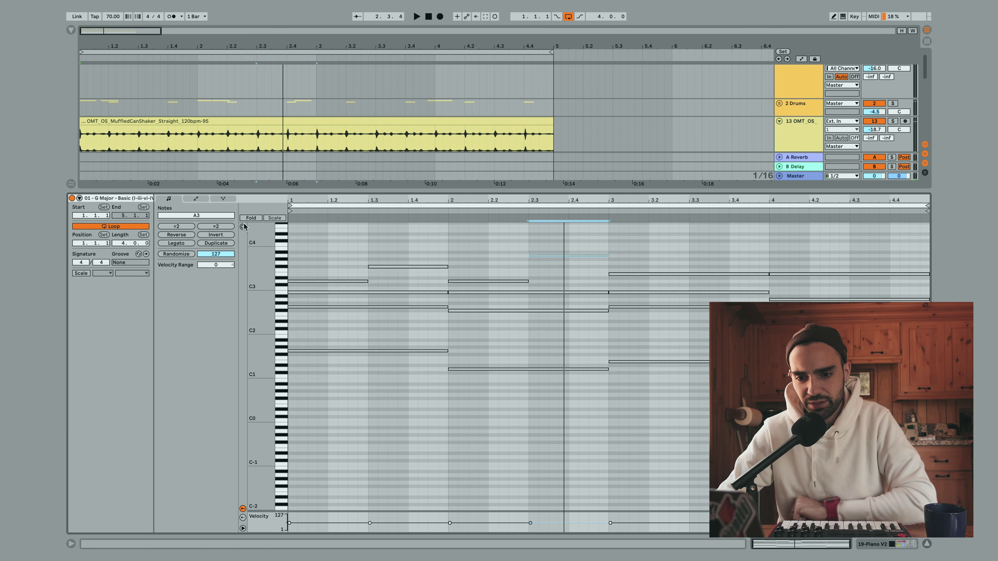
pyautogui.moveTo(554, 278); pyautogui.dragTo(557, 235)
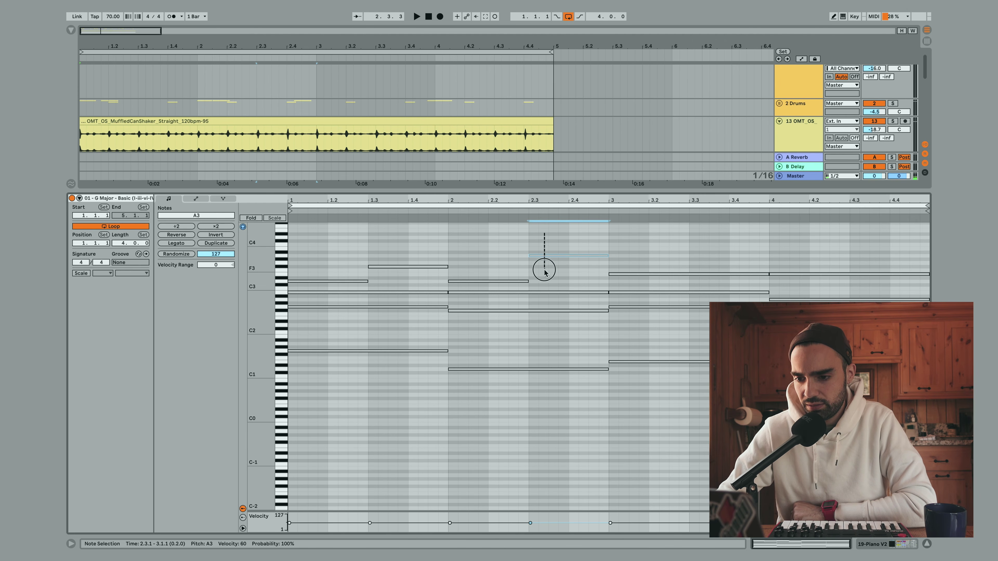
pyautogui.press('space')
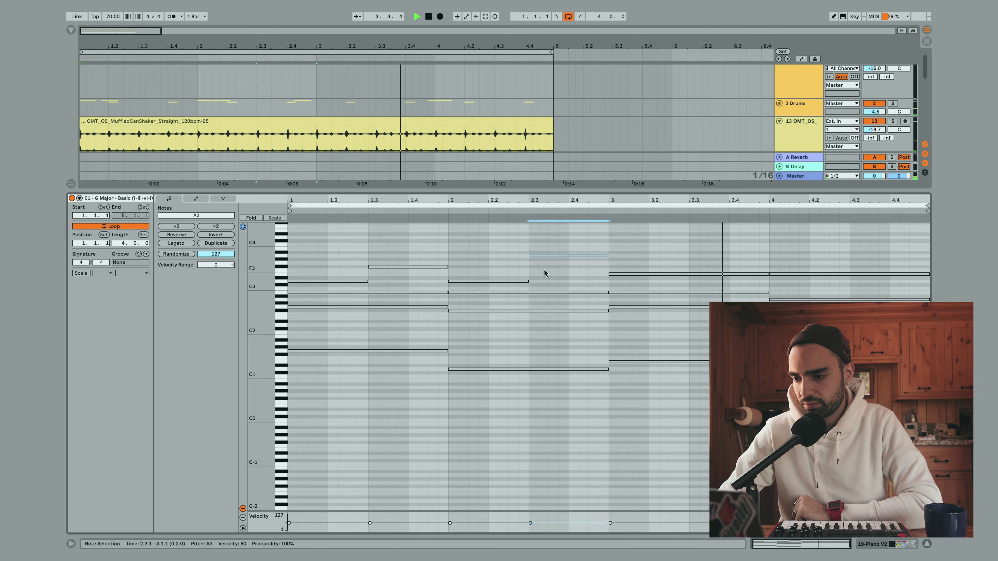
pyautogui.scroll(1, 543, 268)
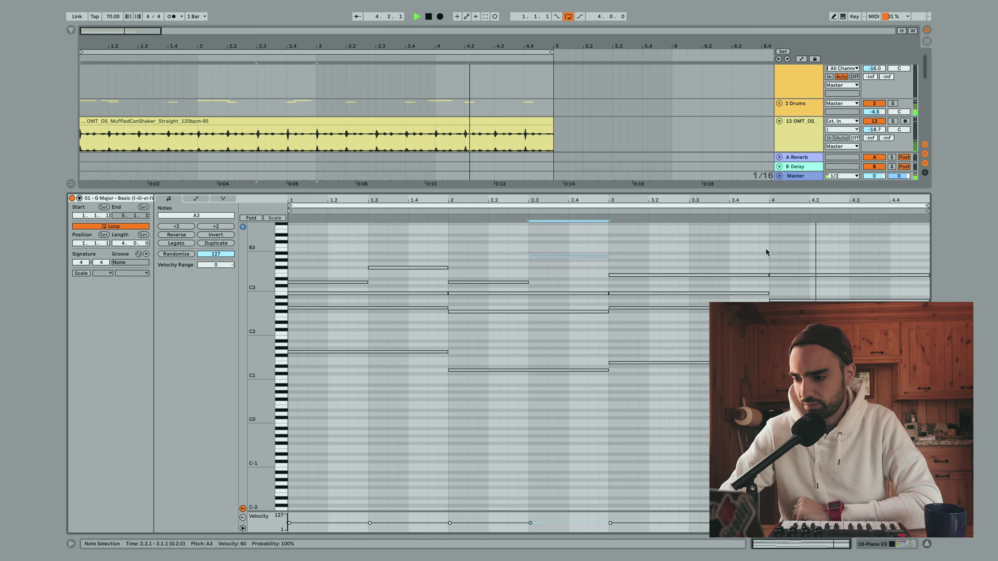
pyautogui.press('space')
# - Shorten the bar 4 E3 note to two beats and duplicate it to 4.3.1
pyautogui.click(887, 289)
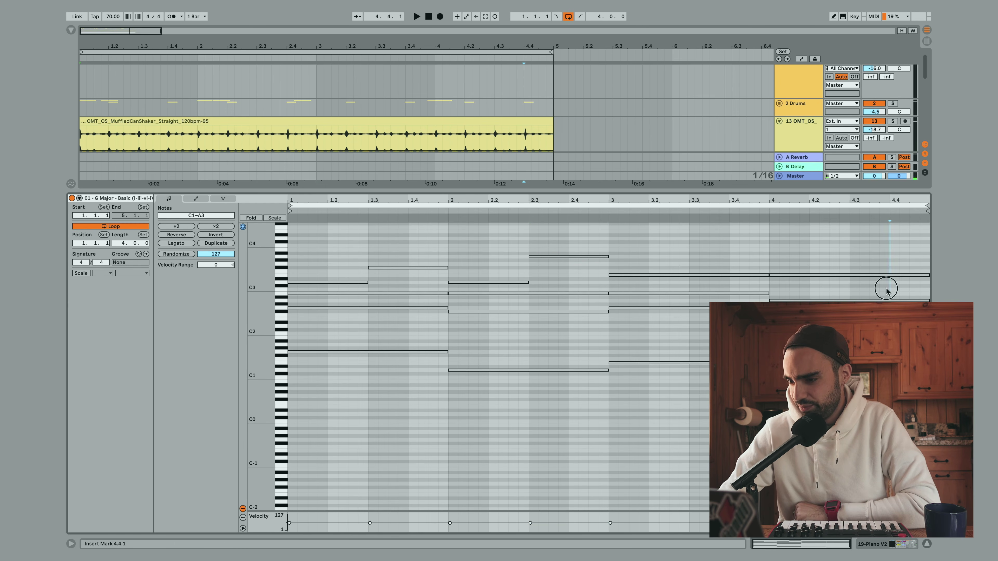
pyautogui.moveTo(927, 276); pyautogui.dragTo(838, 298)
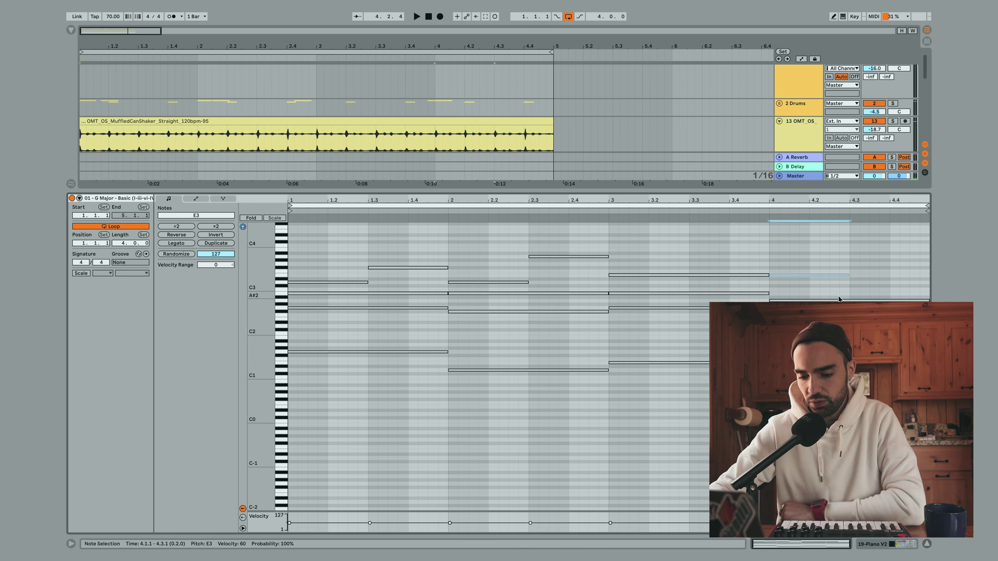
pyautogui.hotkey('ctrl', 'd')
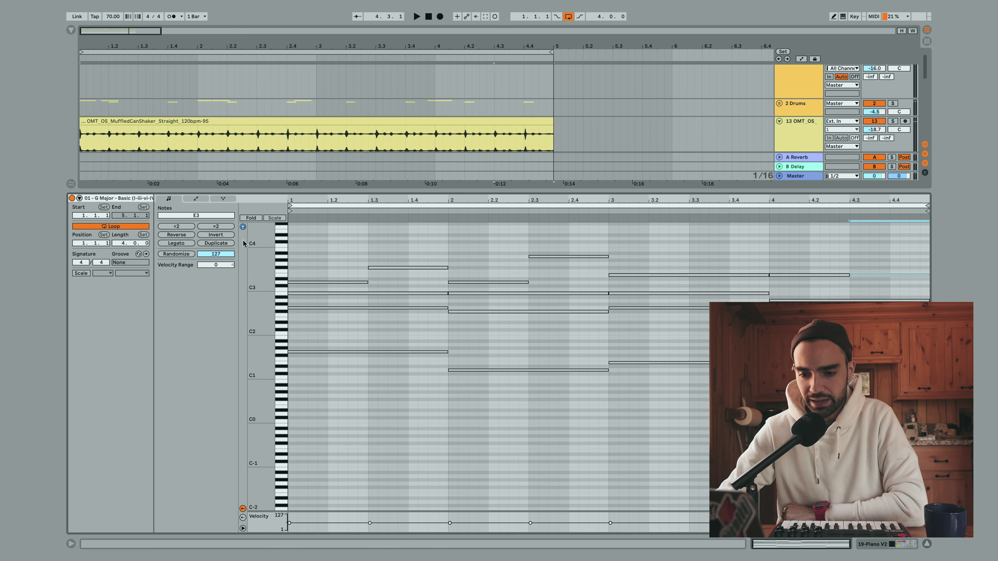
# - Try the duplicated note at 4.3.1 on D#3 and F#3, comparing it with the first D3 note of bar 1
pyautogui.click(336, 282)
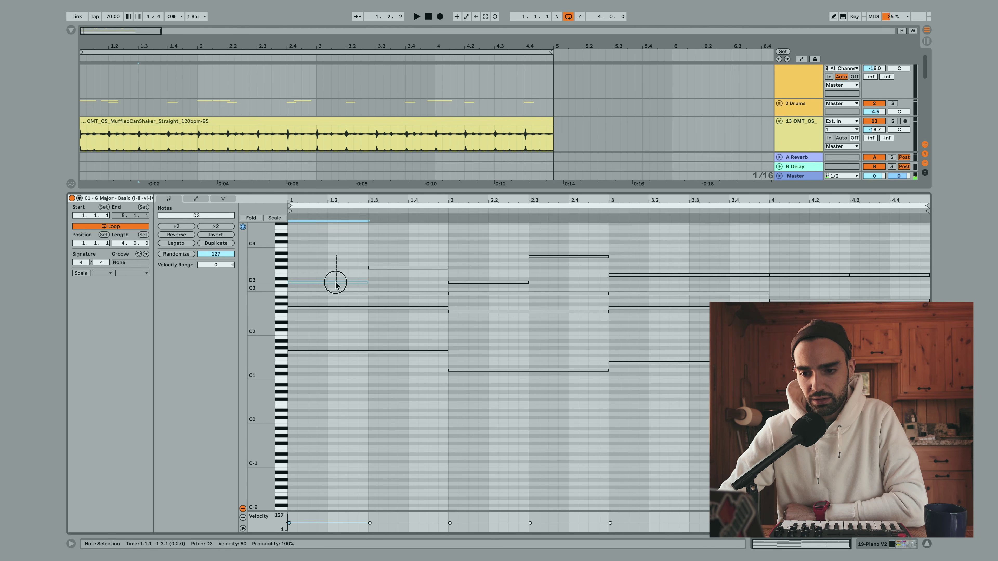
pyautogui.click(868, 276)
pyautogui.moveTo(867, 276); pyautogui.dragTo(867, 280)
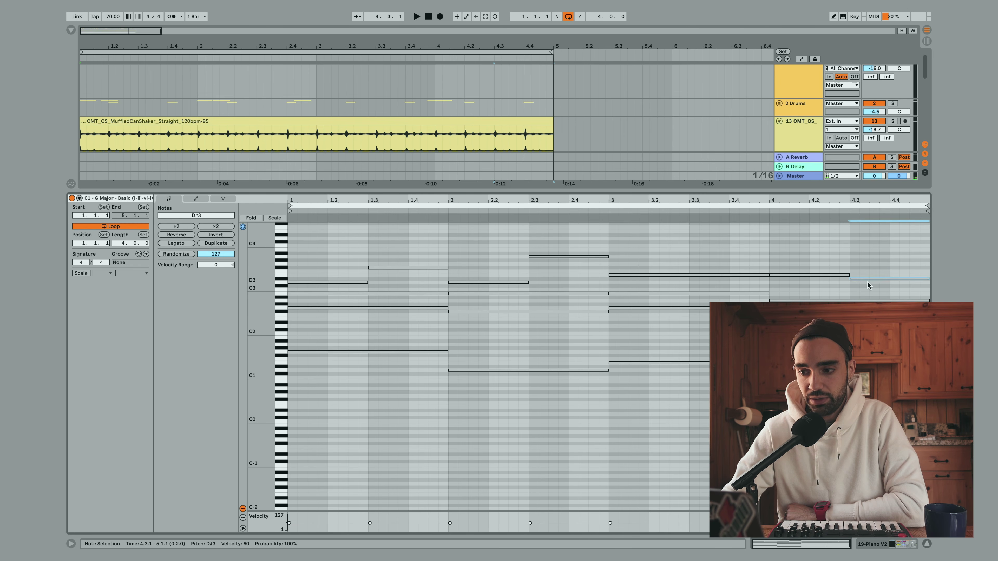
pyautogui.press('Up')
pyautogui.press('Up')
pyautogui.press('Up')
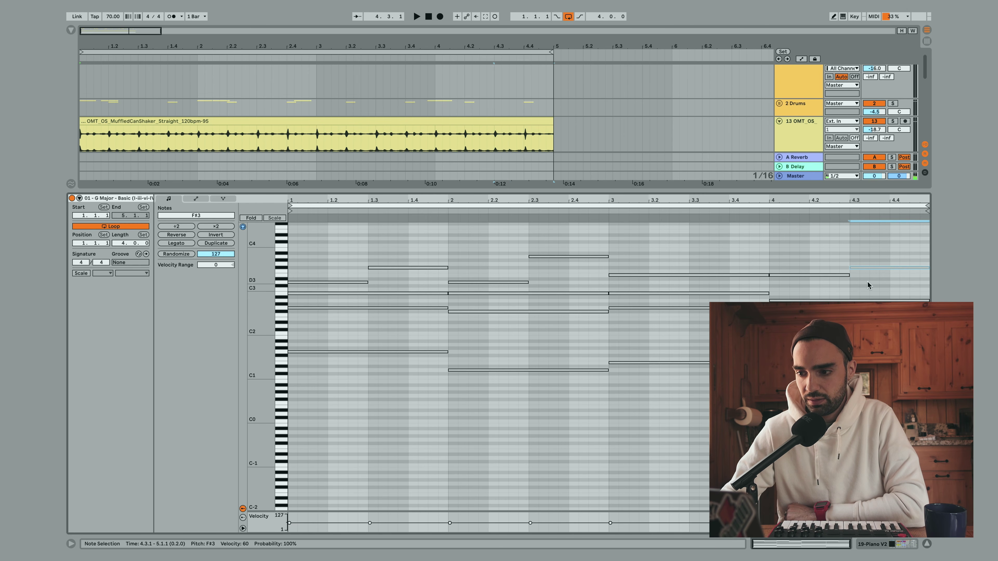
pyautogui.press('Down')
pyautogui.press('Down')
pyautogui.press('Down')
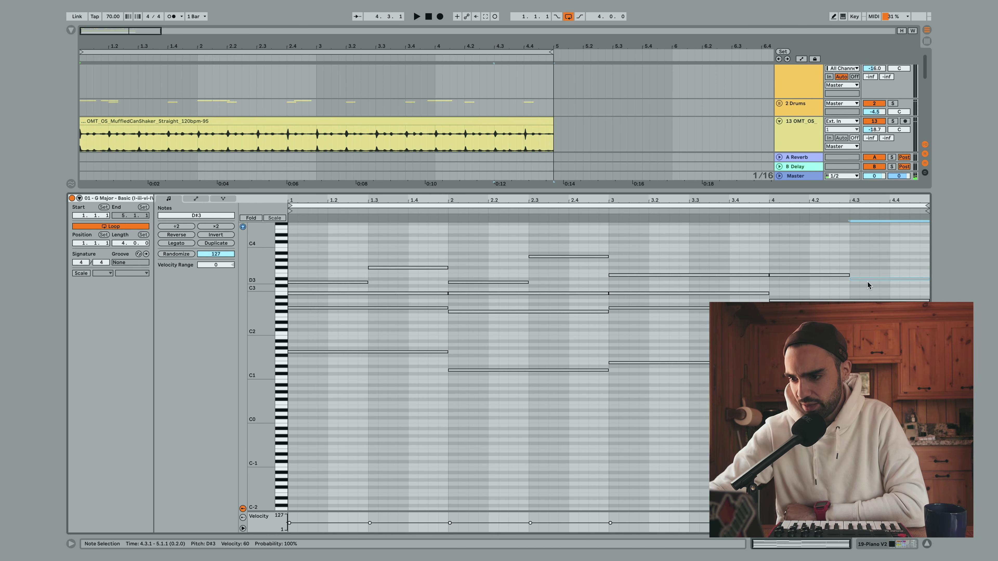
# - Lower the duplicated note at 4.3.1 to C3 and play back the progression
pyautogui.click(302, 283)
pyautogui.click(875, 279)
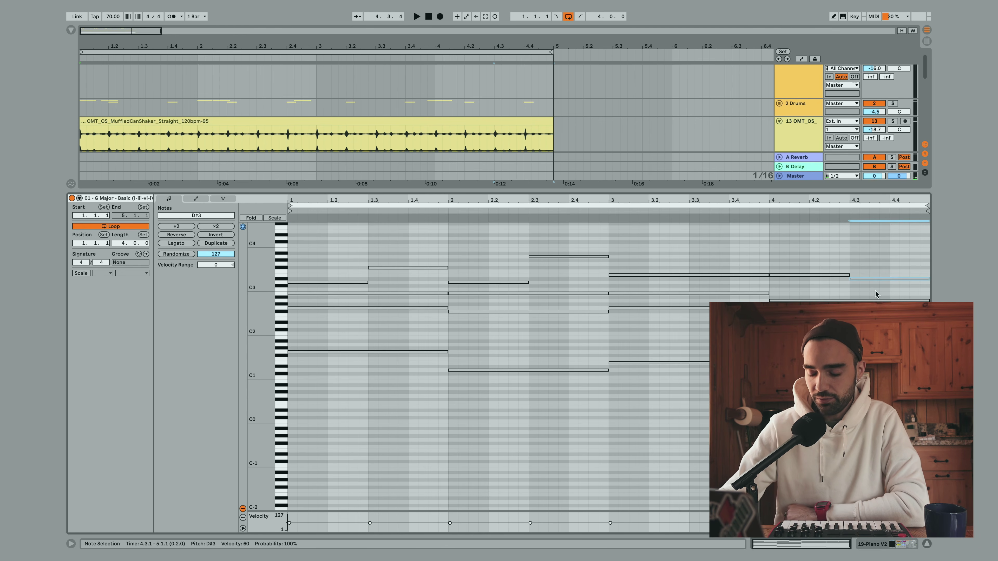
pyautogui.press('Down')
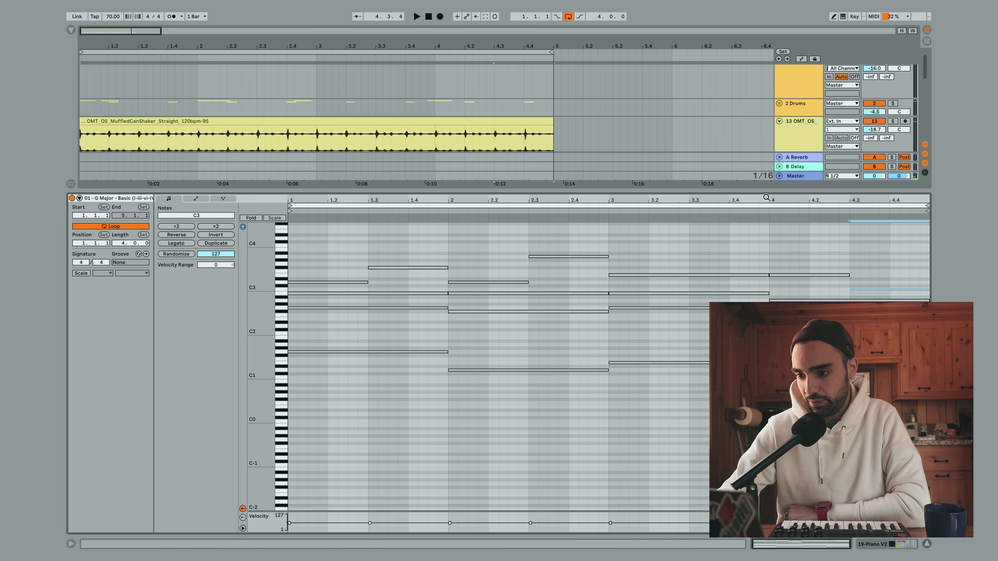
pyautogui.click(762, 212)
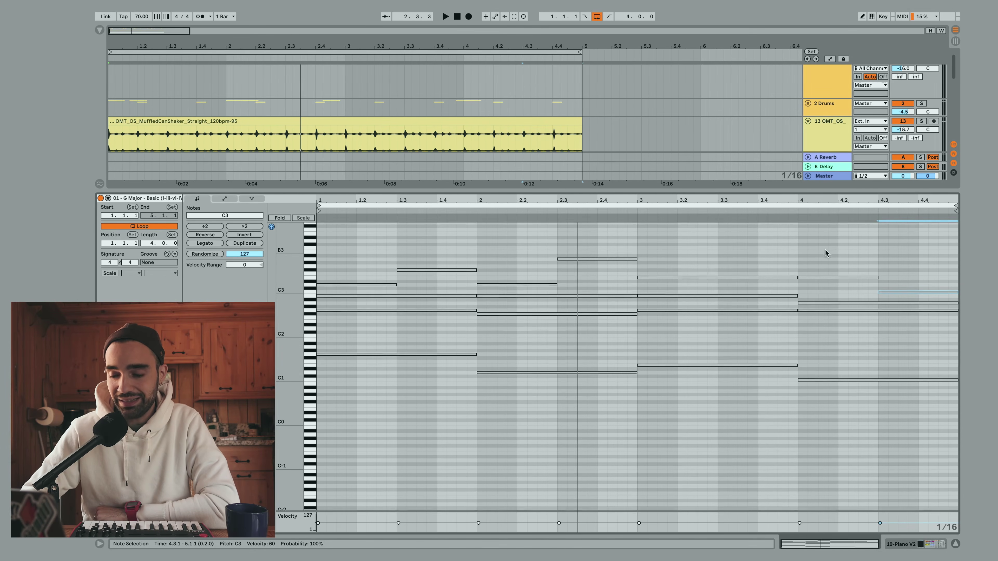
# - Select the bar 4 chord notes from G2 to E3 without the bass note, and turn the note grid off
pyautogui.moveTo(825, 250); pyautogui.dragTo(830, 330)
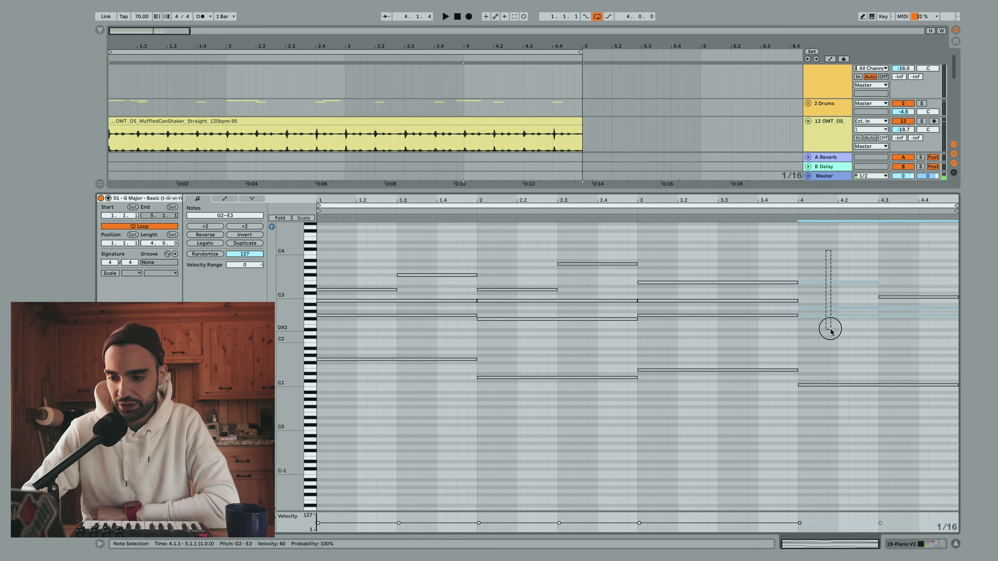
pyautogui.moveTo(829, 372); pyautogui.dragTo(830, 389)
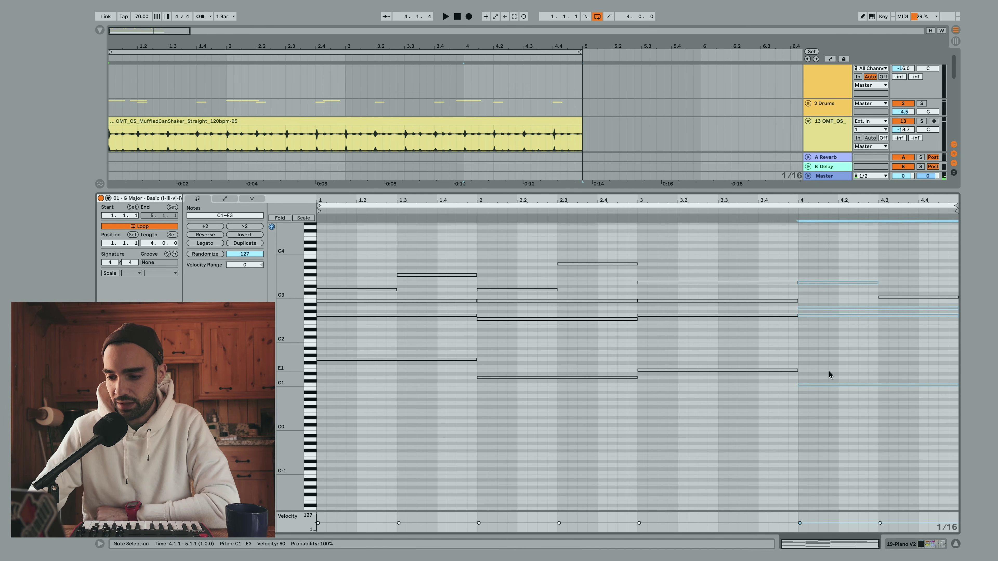
pyautogui.click(829, 371)
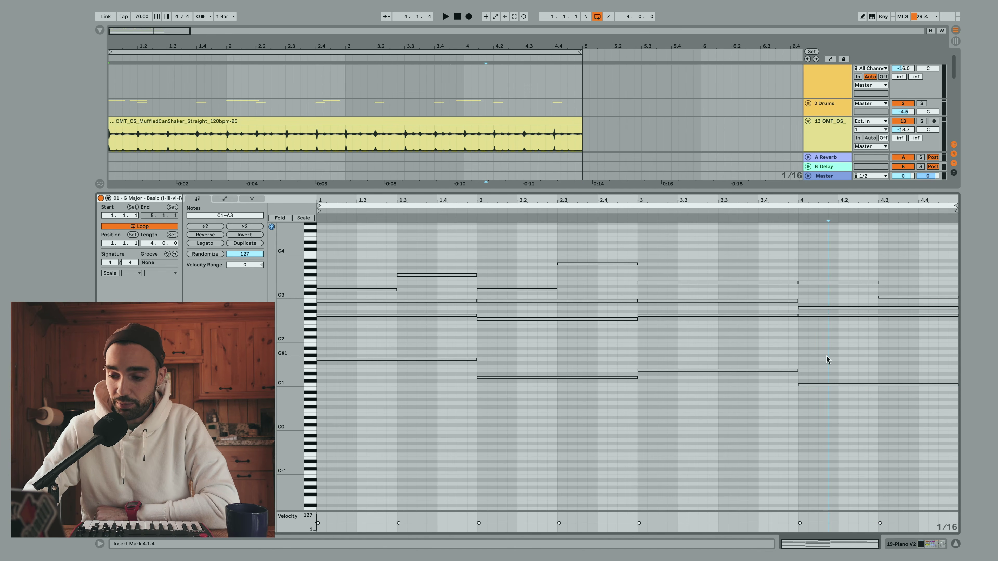
pyautogui.moveTo(826, 339); pyautogui.dragTo(820, 256)
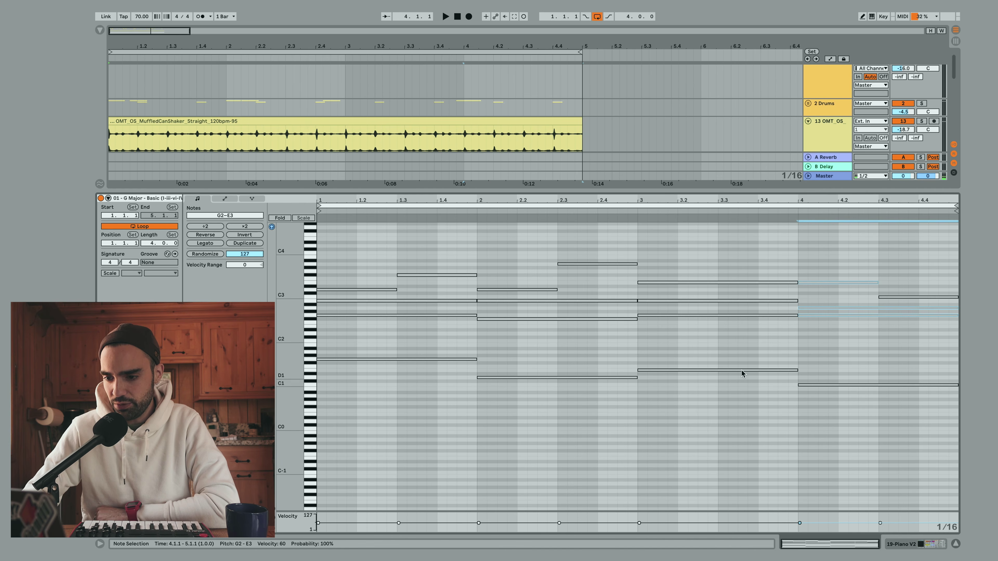
pyautogui.moveTo(855, 196); pyautogui.dragTo(757, 236)
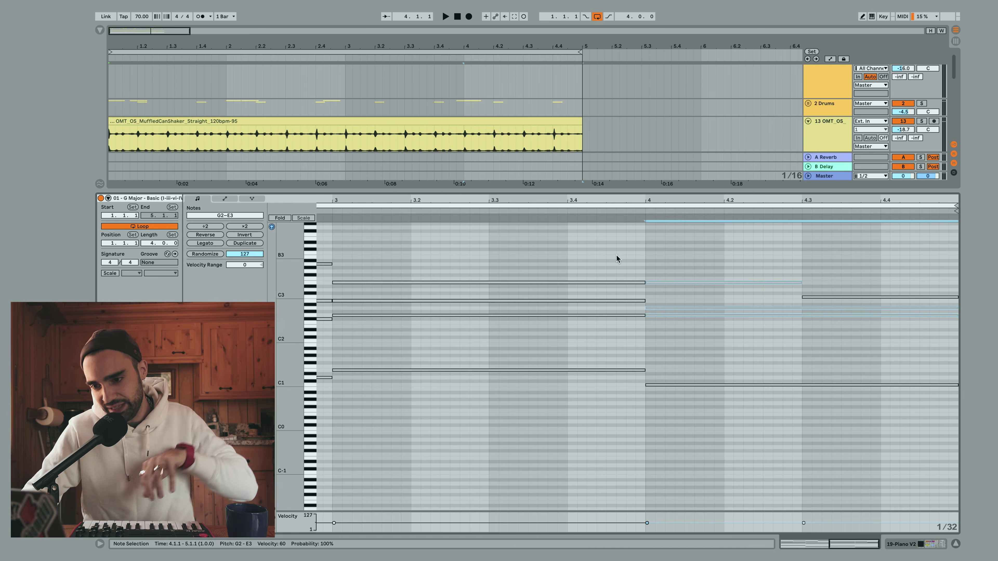
pyautogui.rightClick(647, 261)
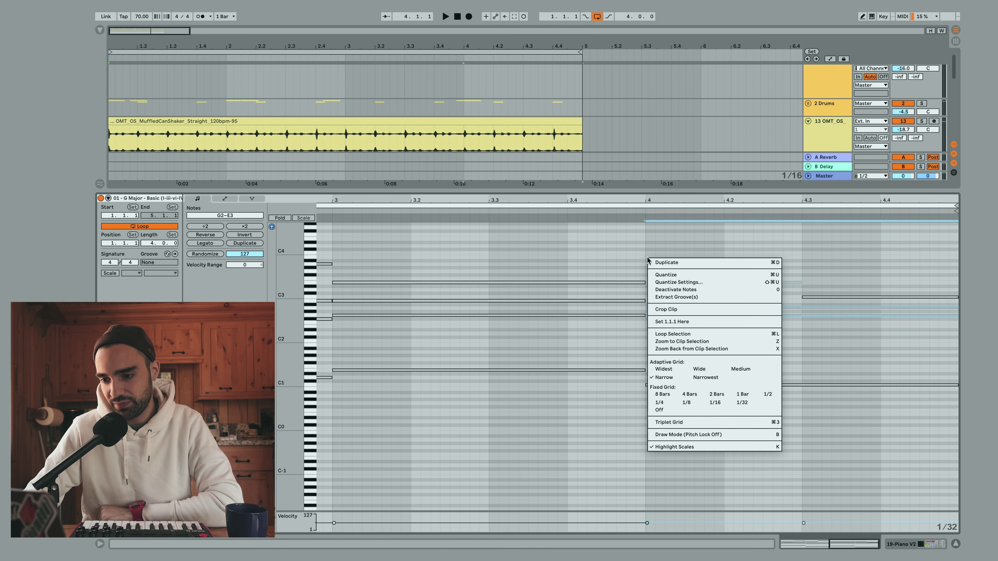
pyautogui.click(662, 415)
# - Strum the bar 4 chord by slightly delaying G2 to E3, A2 and E3 a bit more, and E3 the most
pyautogui.moveTo(673, 260); pyautogui.dragTo(672, 334)
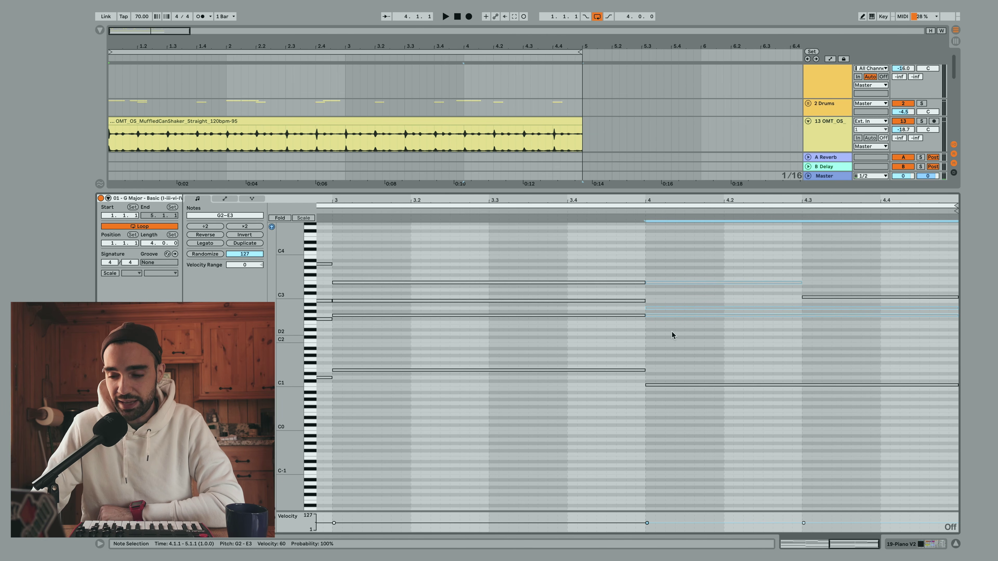
pyautogui.press('Right')
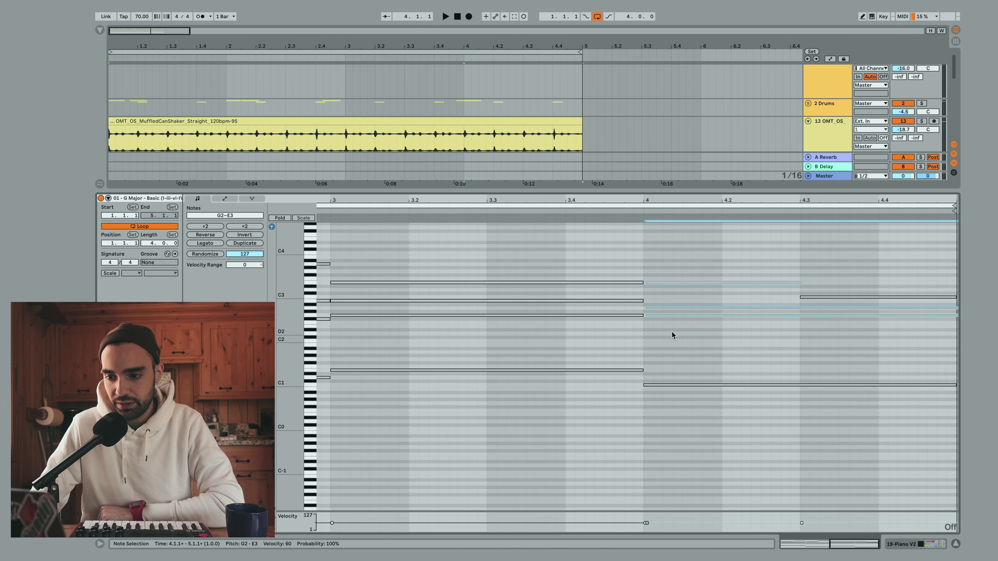
pyautogui.moveTo(673, 260); pyautogui.dragTo(672, 313)
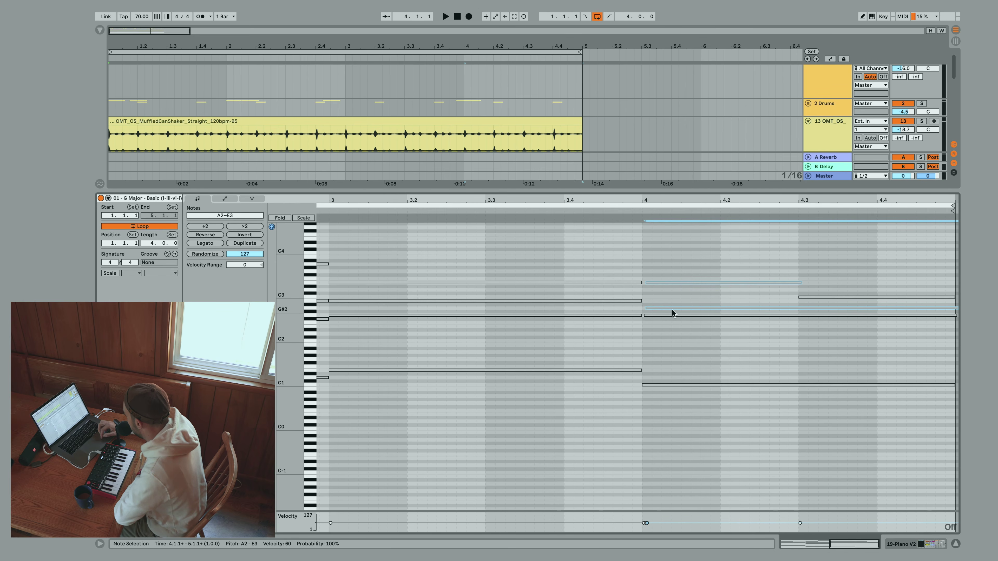
pyautogui.moveTo(668, 270); pyautogui.dragTo(671, 297)
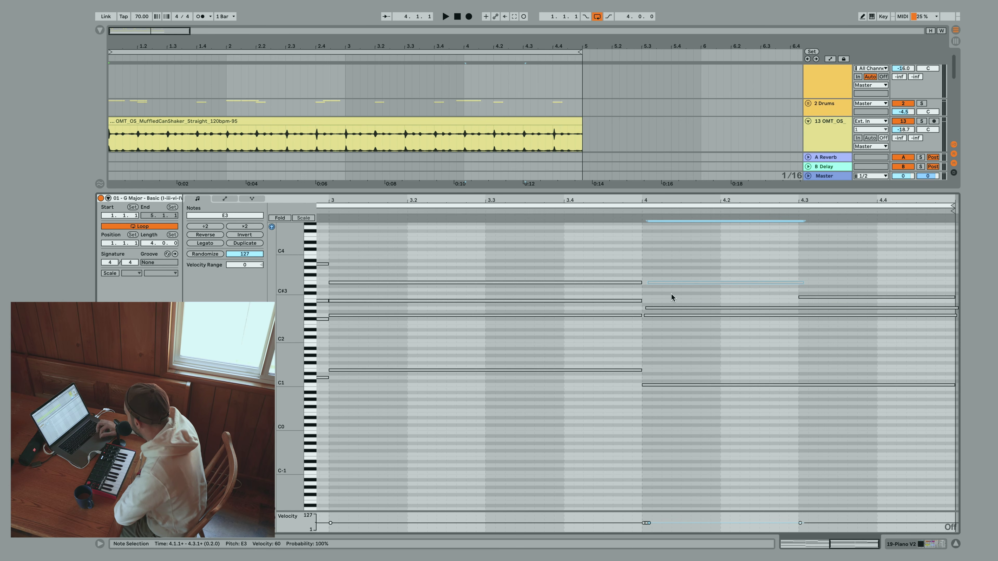
pyautogui.moveTo(649, 201); pyautogui.dragTo(649, 272)
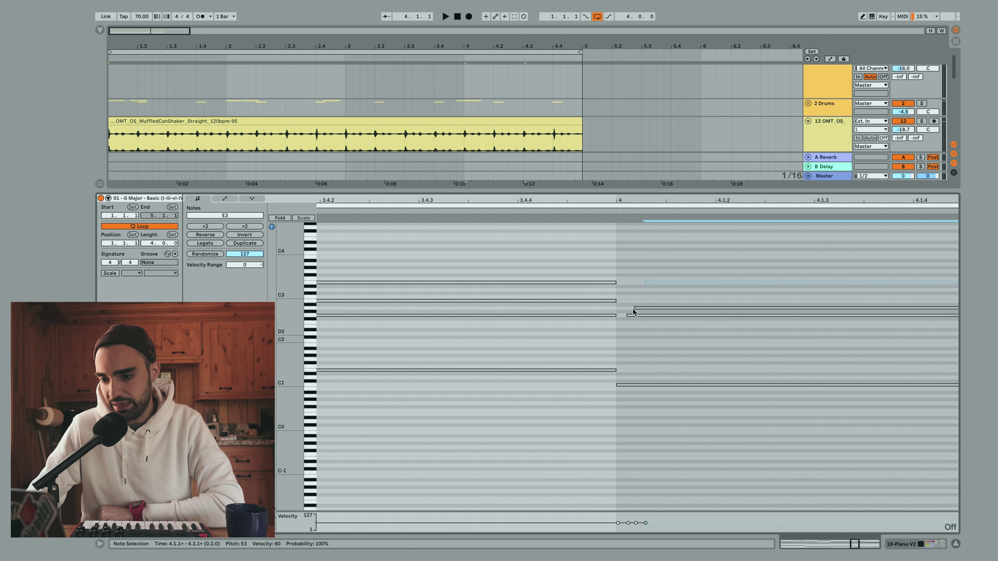
# - Solo the 19 Piano V2 track and play back the staggered bar 4 chord
pyautogui.moveTo(640, 202); pyautogui.dragTo(599, 179)
pyautogui.click(331, 211)
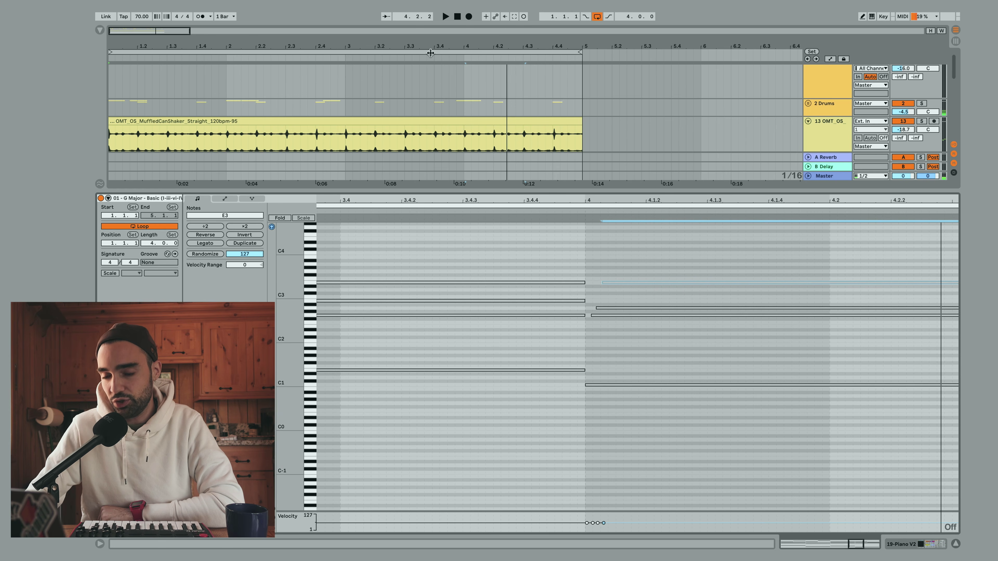
pyautogui.scroll(-5, 428, 118)
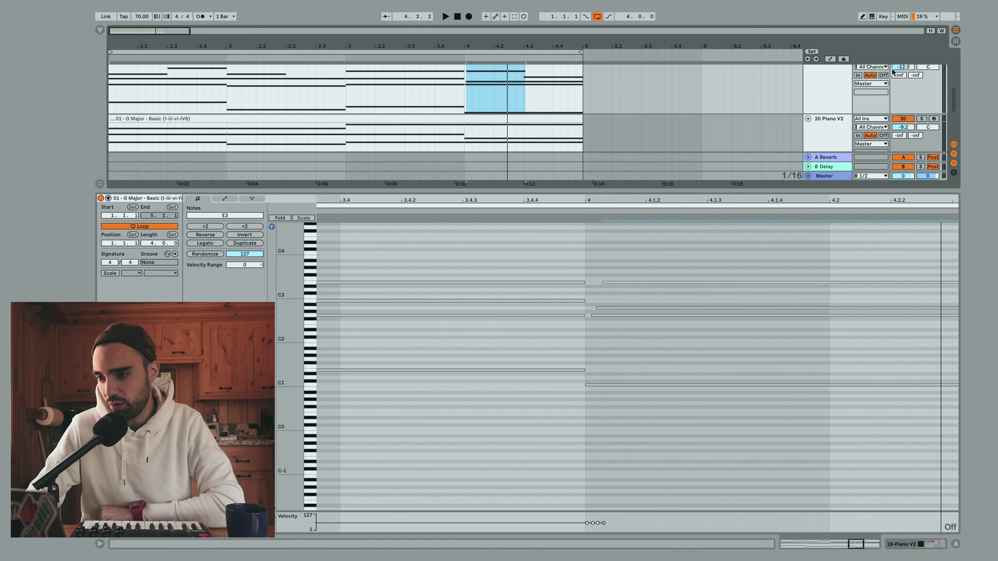
pyautogui.scroll(1, 896, 84)
pyautogui.click(919, 99)
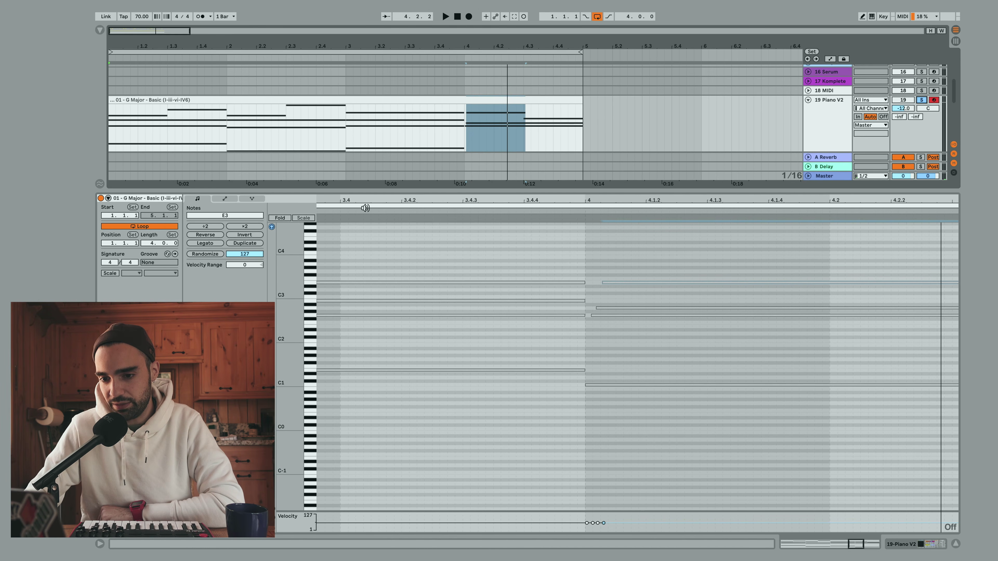
pyautogui.click(350, 212)
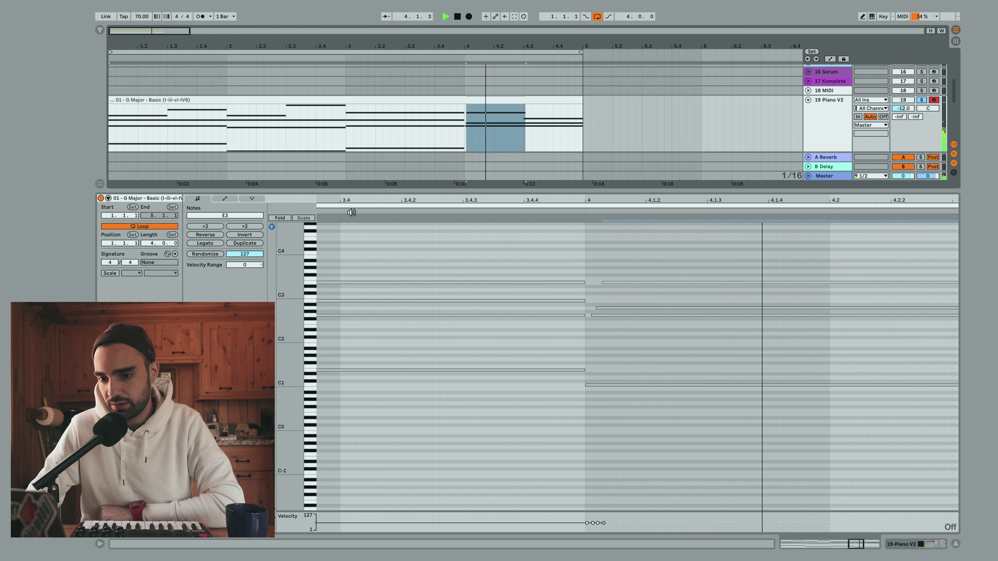
# - Stagger the bar 3 chord above its bass note, delaying G2 slightly, B2 a bit more and E3 the most
pyautogui.moveTo(367, 203); pyautogui.dragTo(700, 199)
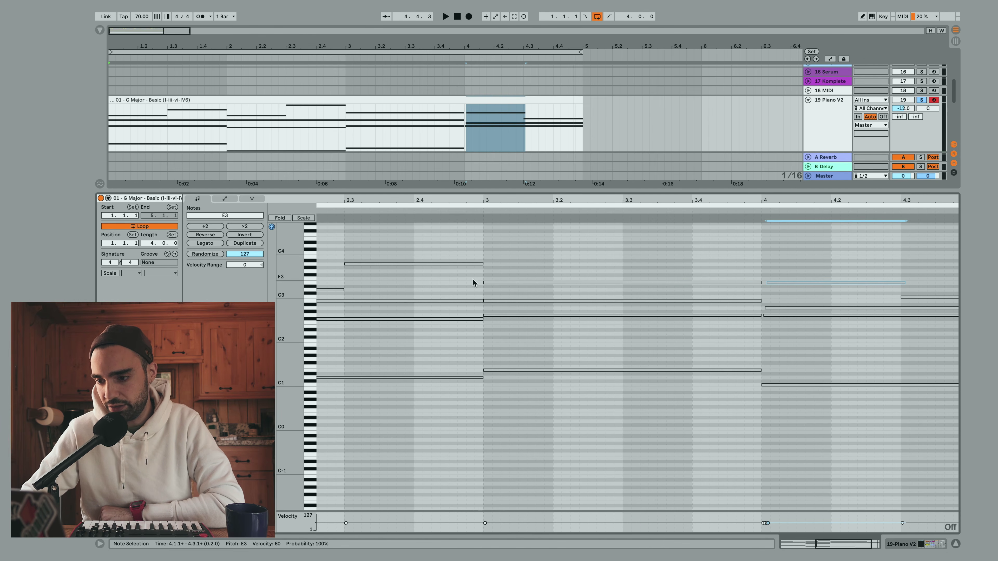
pyautogui.moveTo(559, 259); pyautogui.dragTo(558, 345)
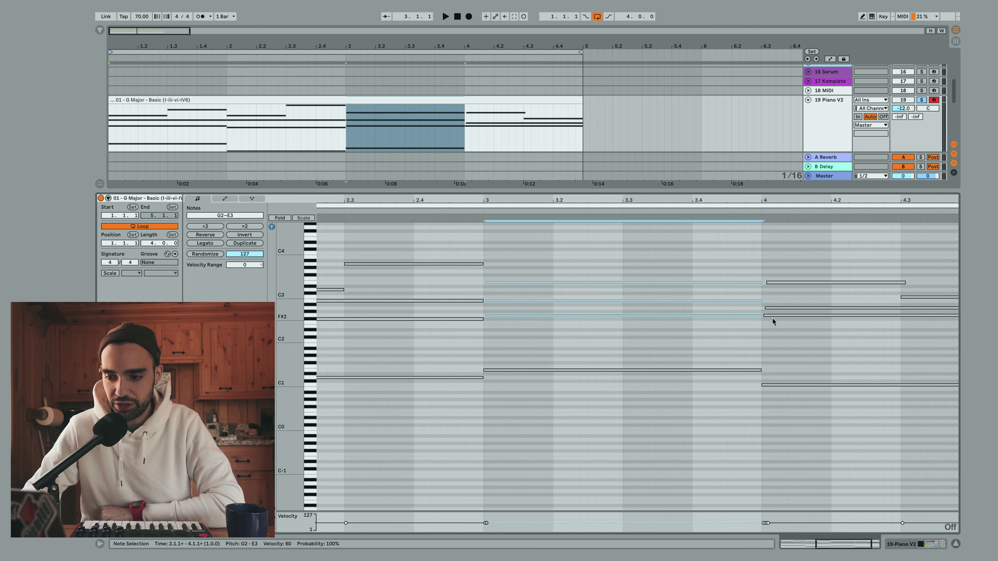
pyautogui.press('Right')
pyautogui.hotkey('ctrl', 'z')
pyautogui.moveTo(527, 263); pyautogui.dragTo(526, 307)
pyautogui.press('Right')
pyautogui.click(526, 282)
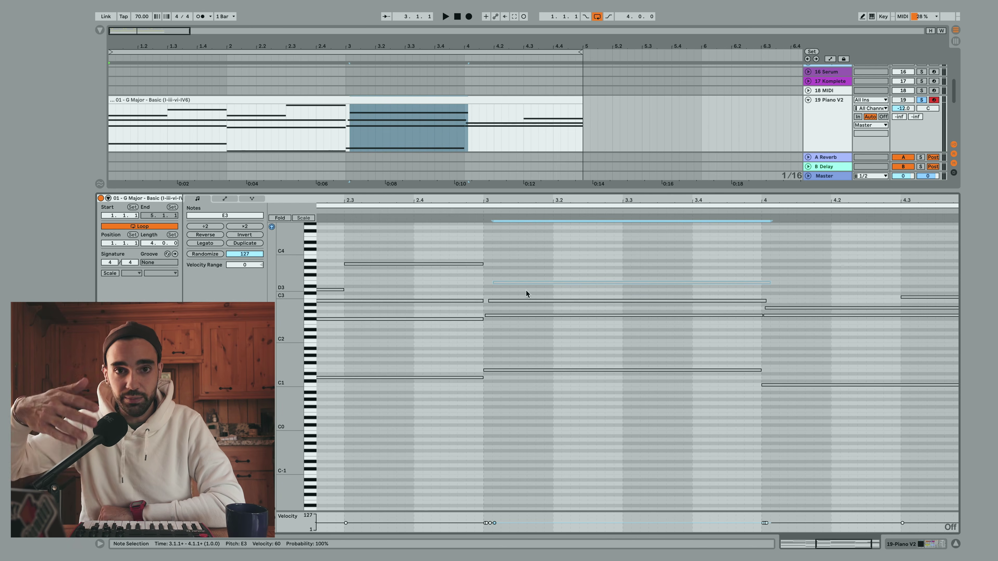
# - Stagger the bar 2 chord above its bass note, delaying F#2 slightly, B2 a bit more and D3 the most
pyautogui.hscroll(-5, 526, 293)
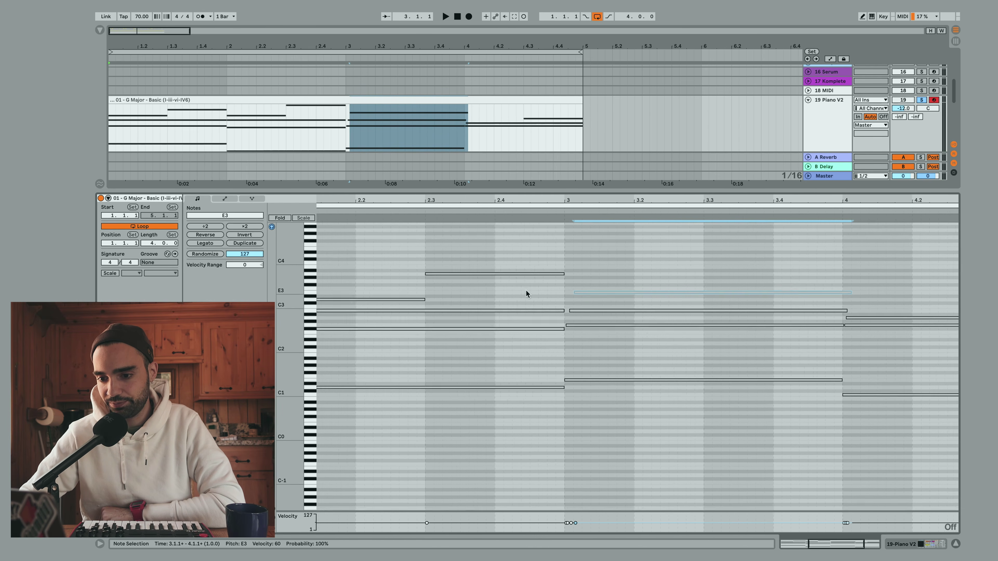
pyautogui.moveTo(467, 265); pyautogui.dragTo(462, 345)
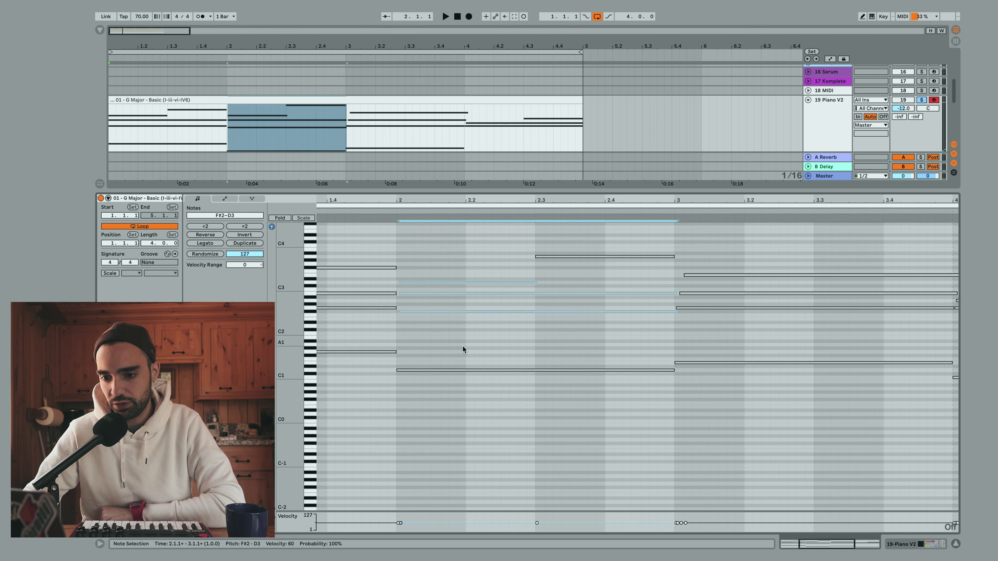
pyautogui.moveTo(407, 256); pyautogui.dragTo(410, 300)
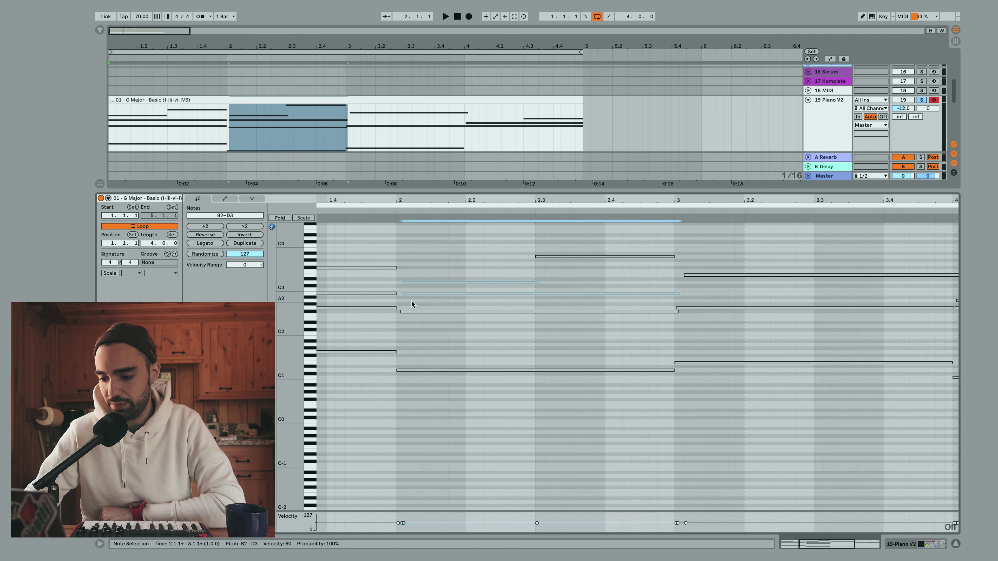
pyautogui.click(454, 283)
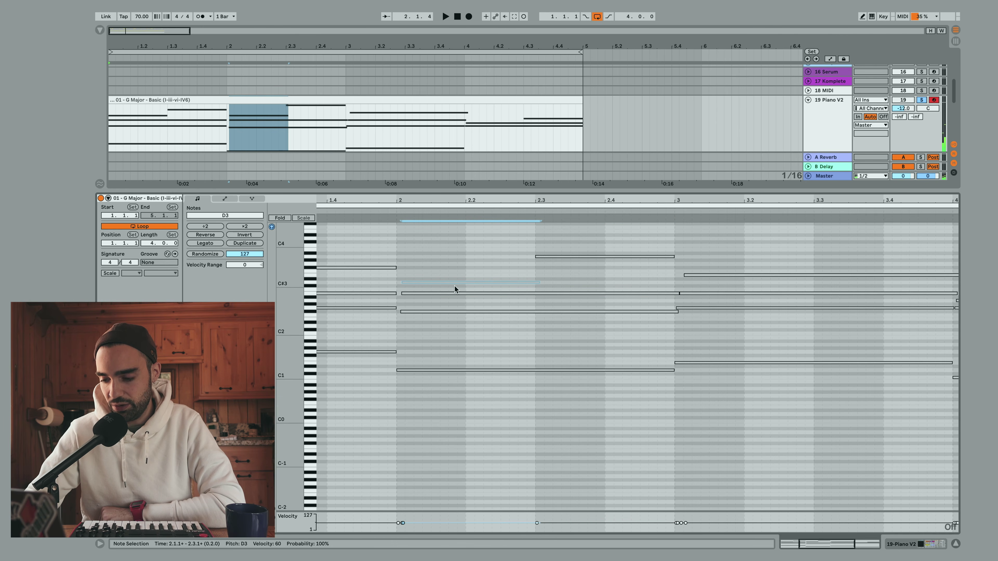
# - Stagger the bar 1 chord above its bass note, delaying G2 slightly, B2 a bit more and D3 the most
pyautogui.hscroll(-5, 454, 284)
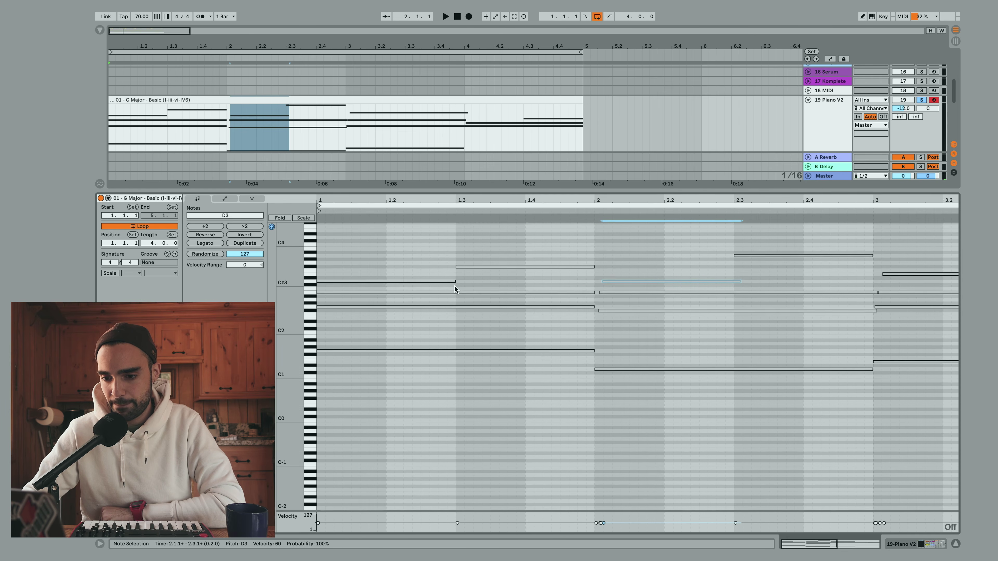
pyautogui.moveTo(396, 252); pyautogui.dragTo(401, 343)
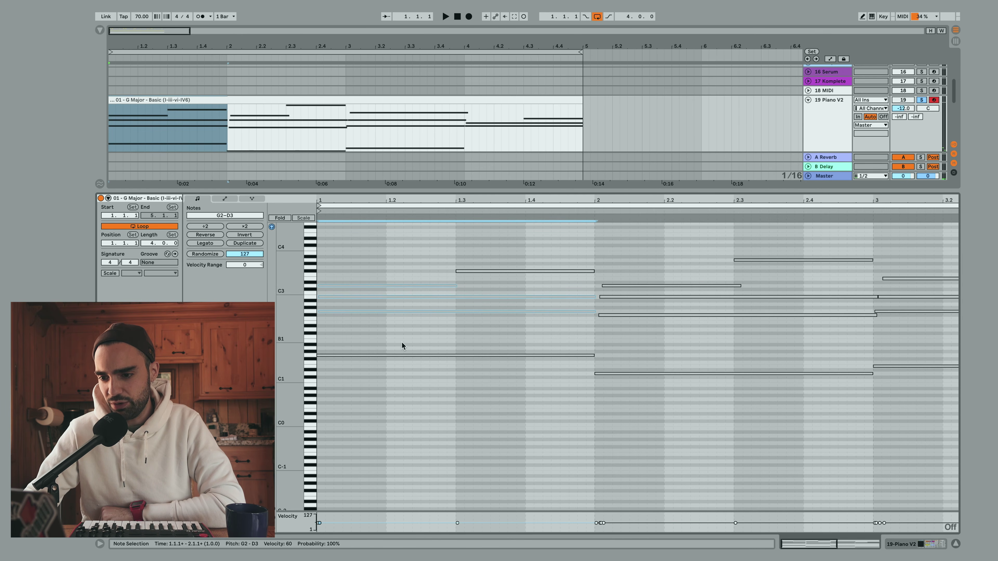
pyautogui.moveTo(364, 271); pyautogui.dragTo(364, 300)
pyautogui.hotkey('alt', 'Right')
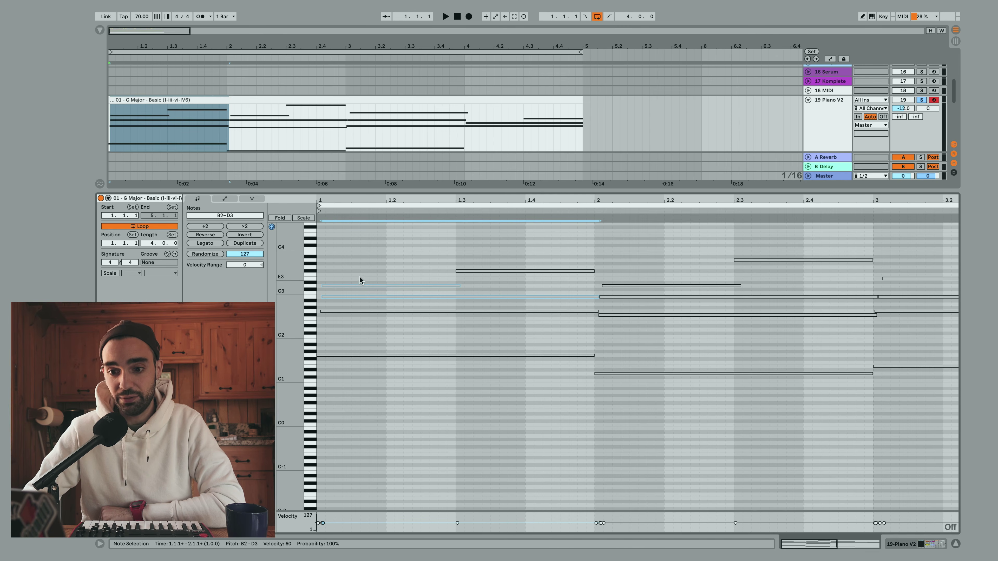
pyautogui.click(358, 287)
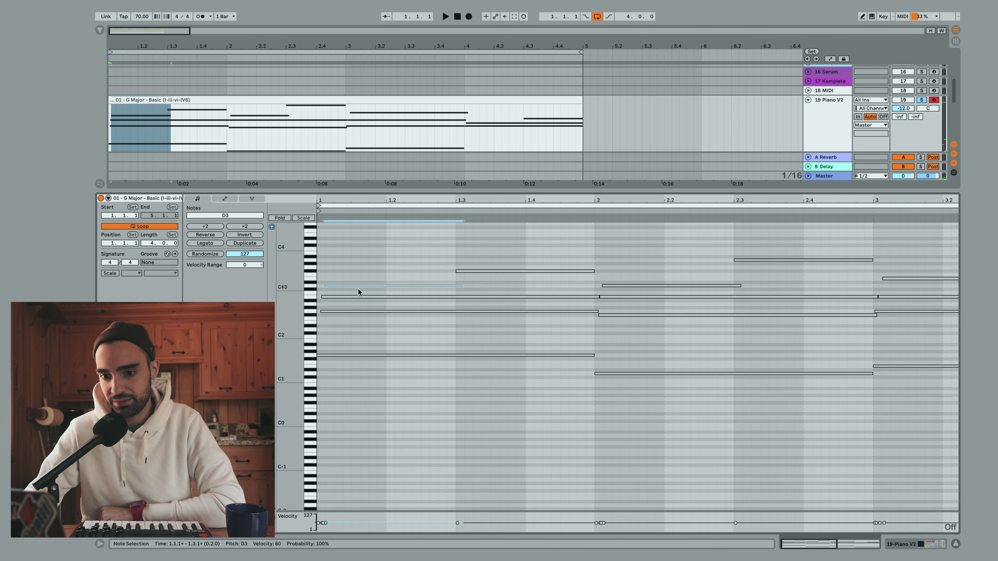
# - Play back the soloed 19 Piano V2 track to hear the strummed chords across all four bars
pyautogui.click(458, 16)
pyautogui.press('space')
pyautogui.press('space')
pyautogui.press('space')
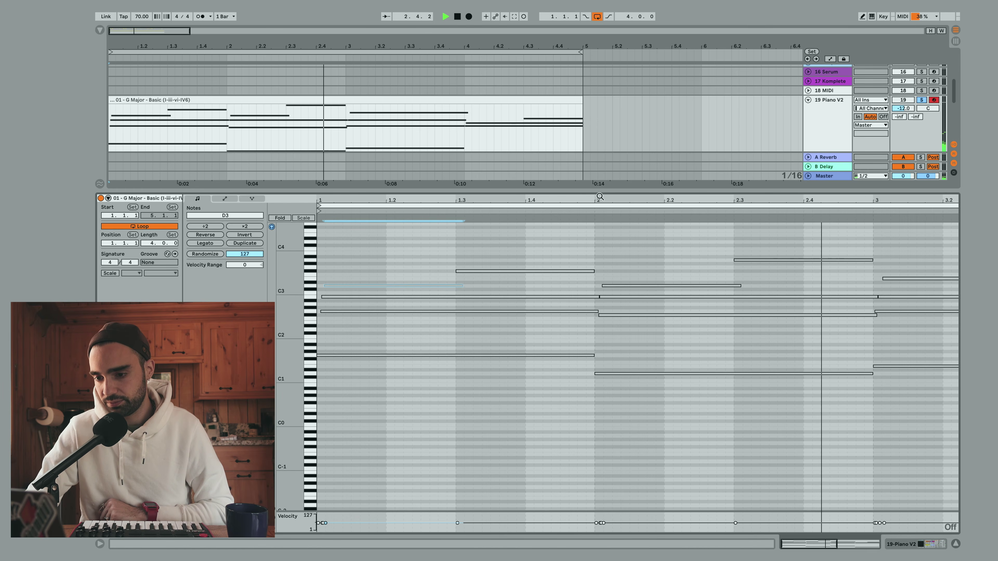
pyautogui.moveTo(600, 196); pyautogui.dragTo(332, 177)
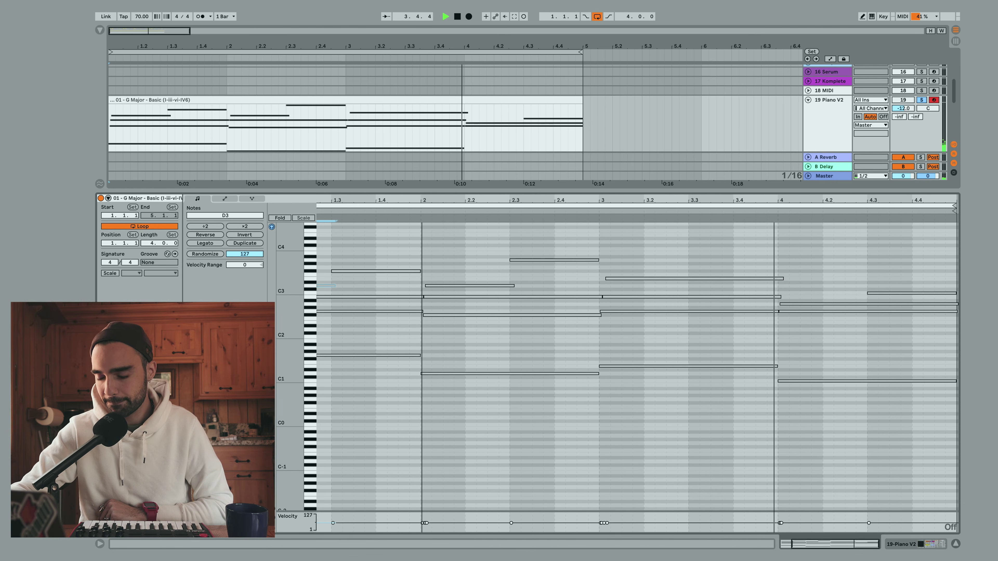
pyautogui.moveTo(422, 197); pyautogui.dragTo(438, 196)
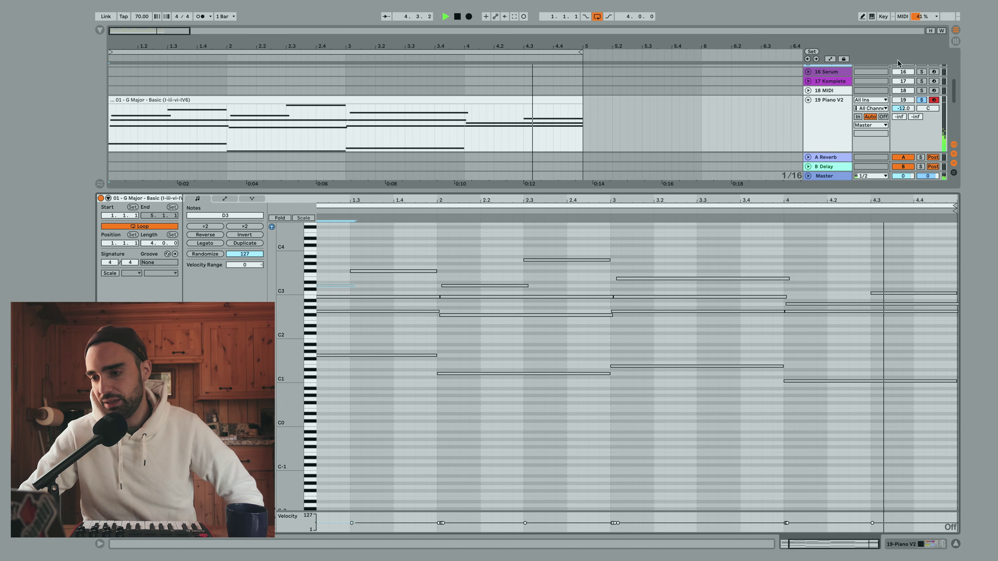
pyautogui.press('space')
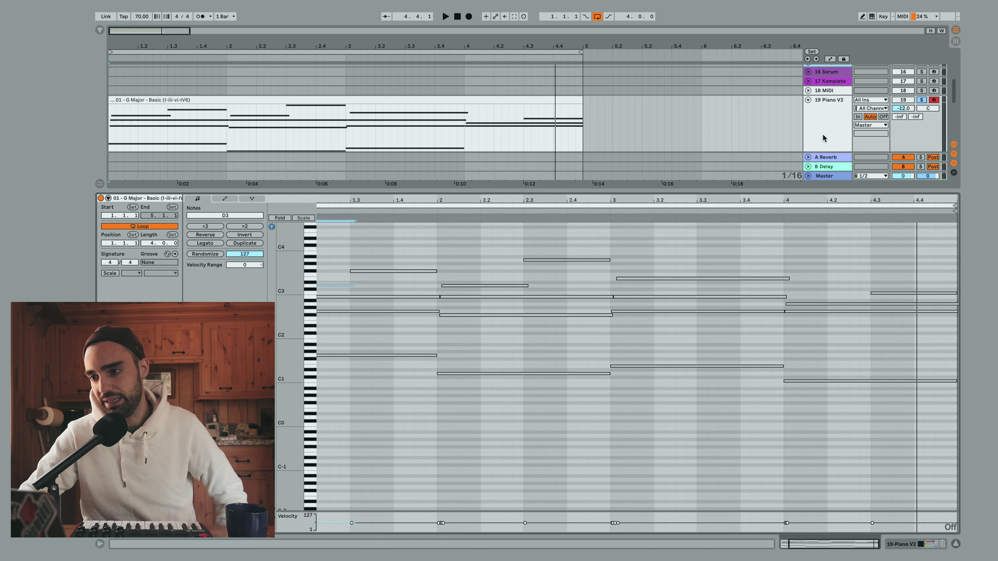
# - Unsolo 19 Piano V2, enlarge the arrangement view and play both piano layers together with the drums and shaker
pyautogui.click(921, 101)
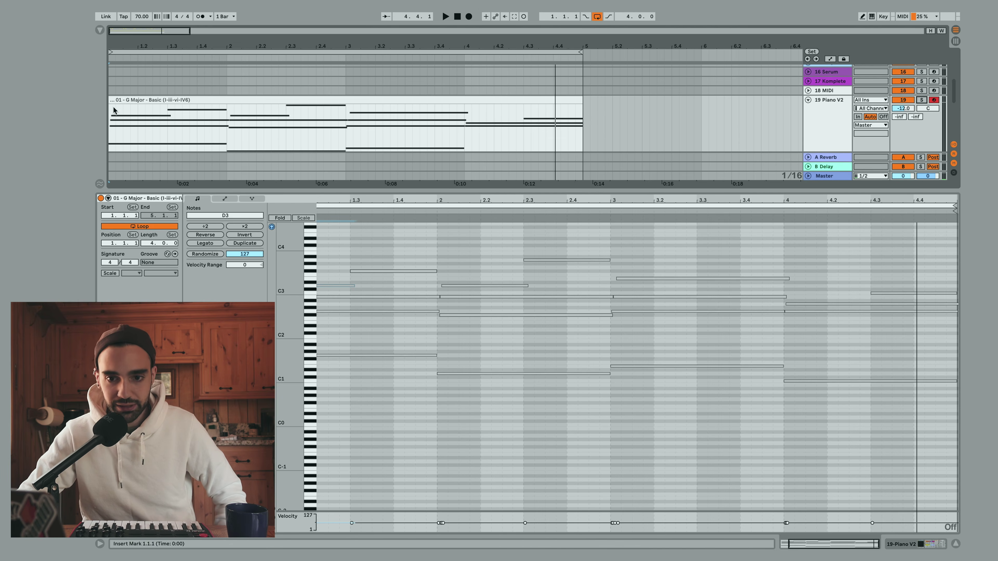
pyautogui.click(100, 29)
pyautogui.scroll(-4, 208, 145)
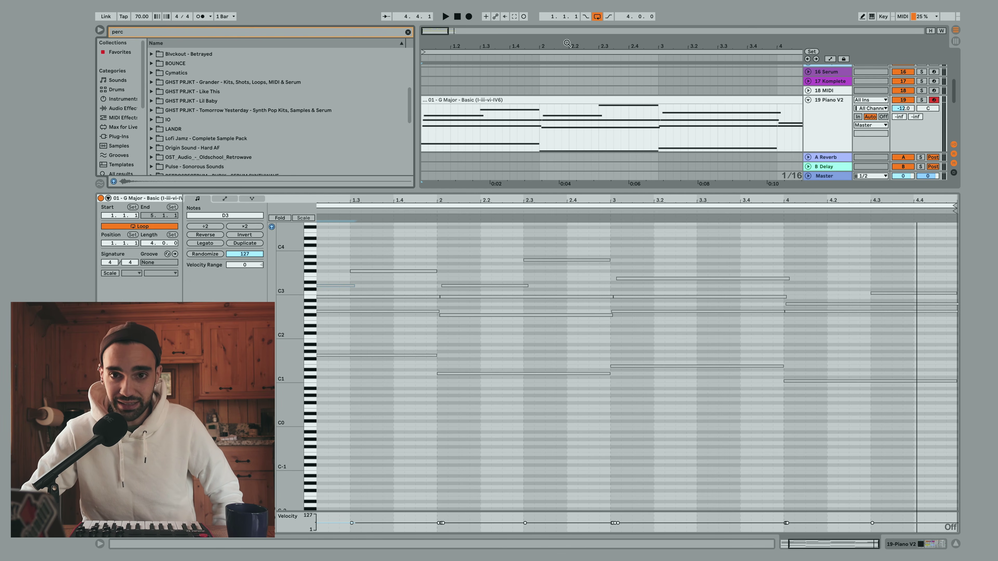
pyautogui.moveTo(567, 43); pyautogui.dragTo(492, 43)
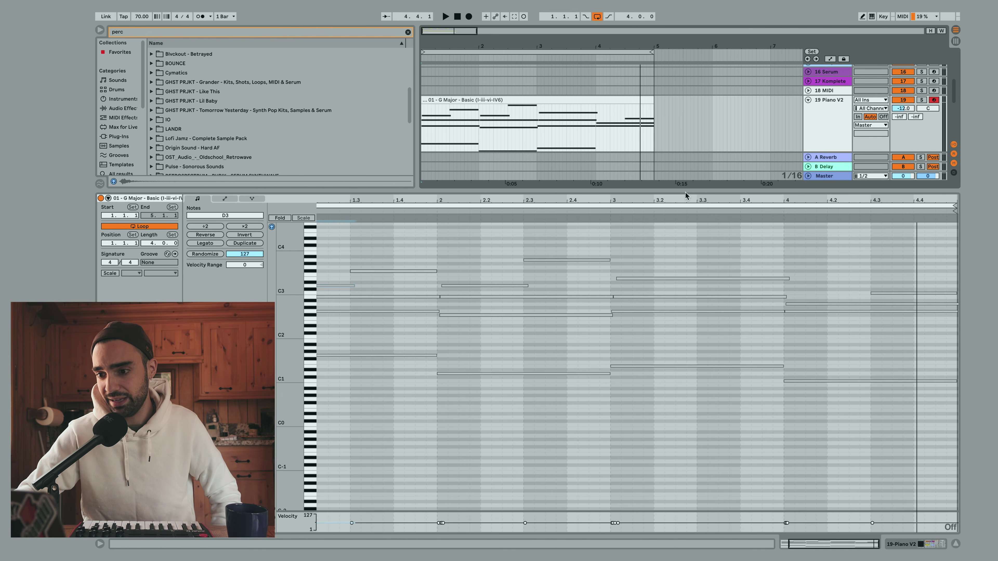
pyautogui.moveTo(681, 235); pyautogui.dragTo(678, 358)
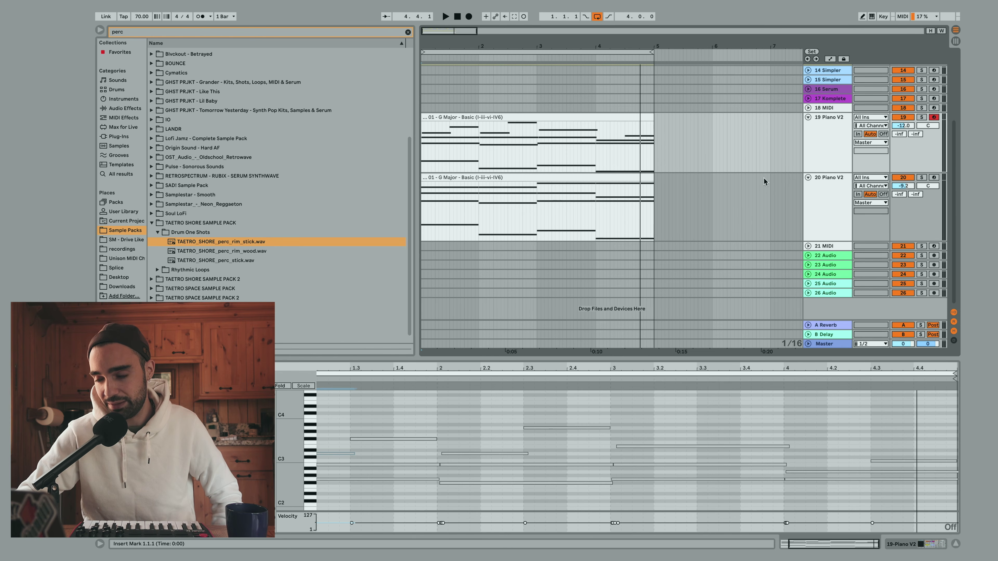
pyautogui.press('space')
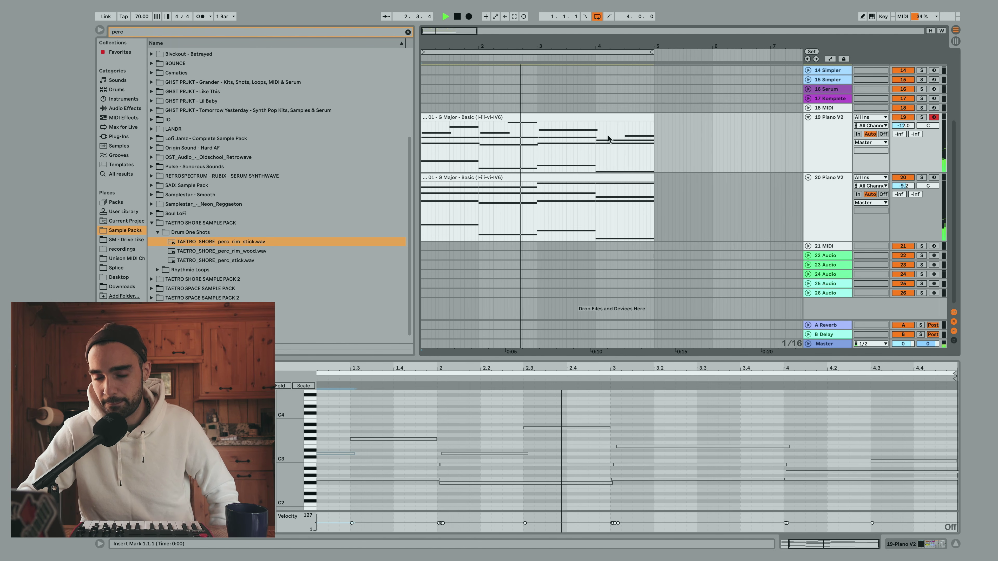
pyautogui.click(99, 30)
pyautogui.moveTo(129, 46); pyautogui.dragTo(150, 72)
pyautogui.scroll(5, 260, 171)
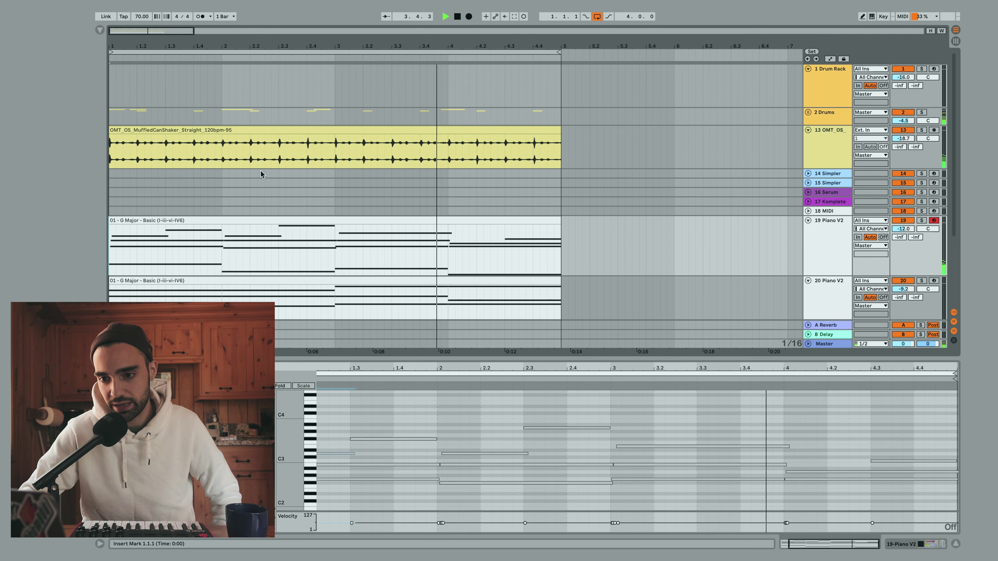
pyautogui.scroll(-5, 393, 155)
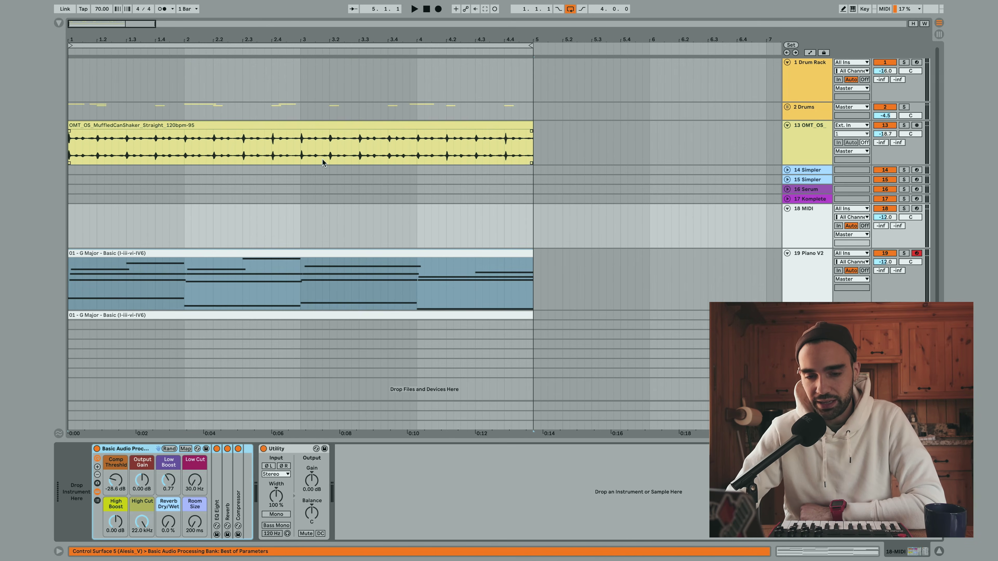
# - Clear the old browser search and search the User Library for "bass"
pyautogui.click(59, 24)
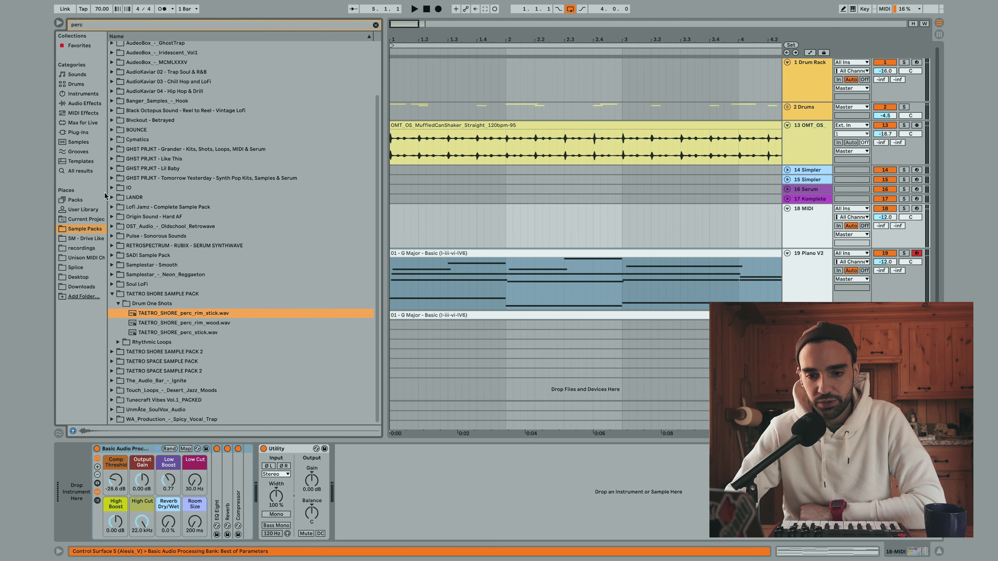
pyautogui.click(84, 209)
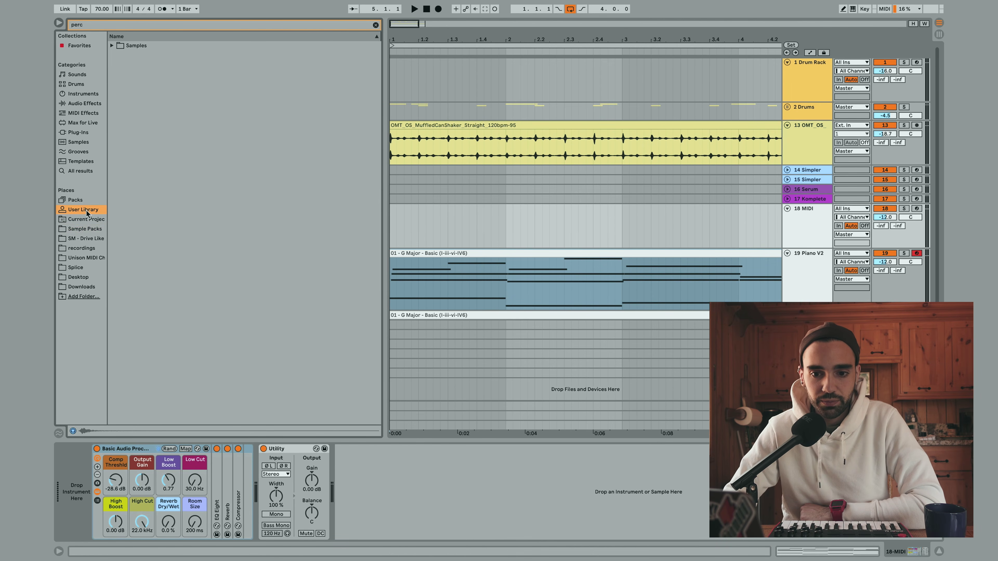
pyautogui.click(374, 25)
pyautogui.click(812, 285)
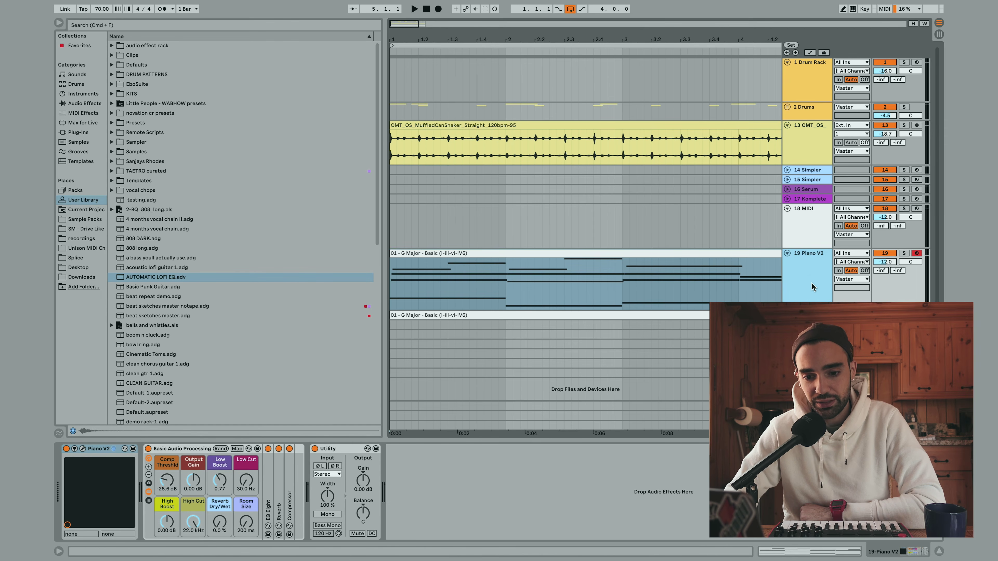
pyautogui.click(167, 450)
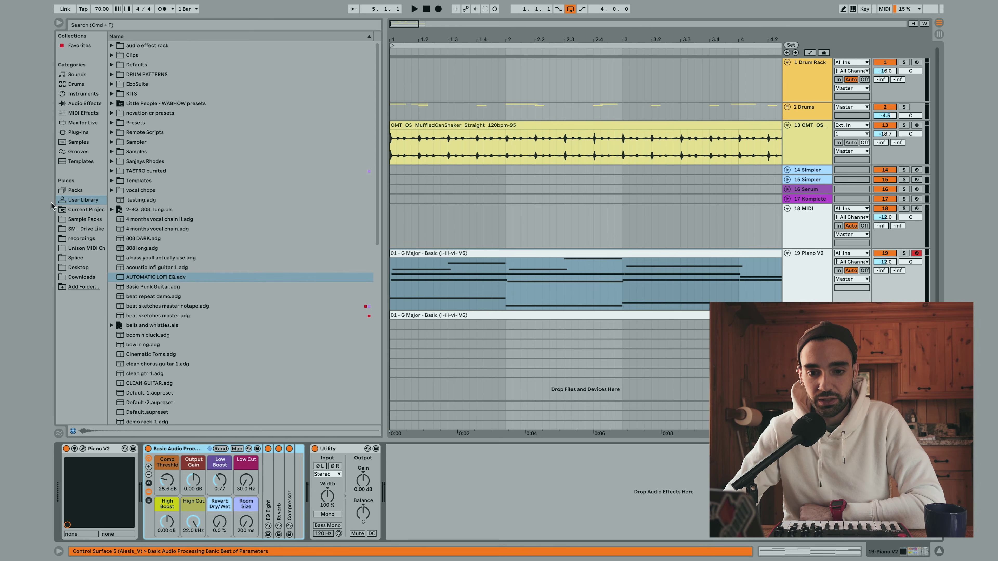
pyautogui.click(62, 200)
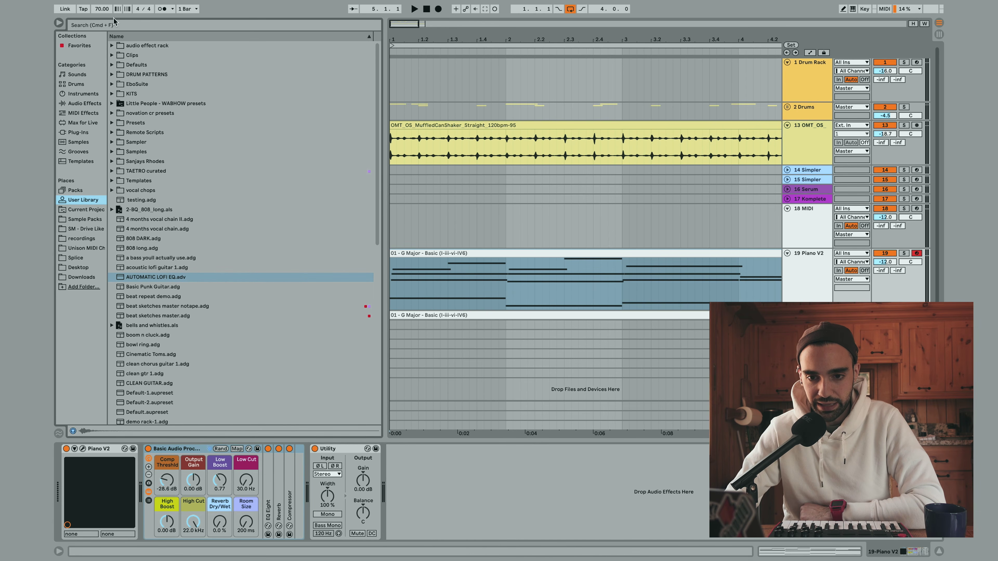
pyautogui.click(93, 25)
pyautogui.write('bass')
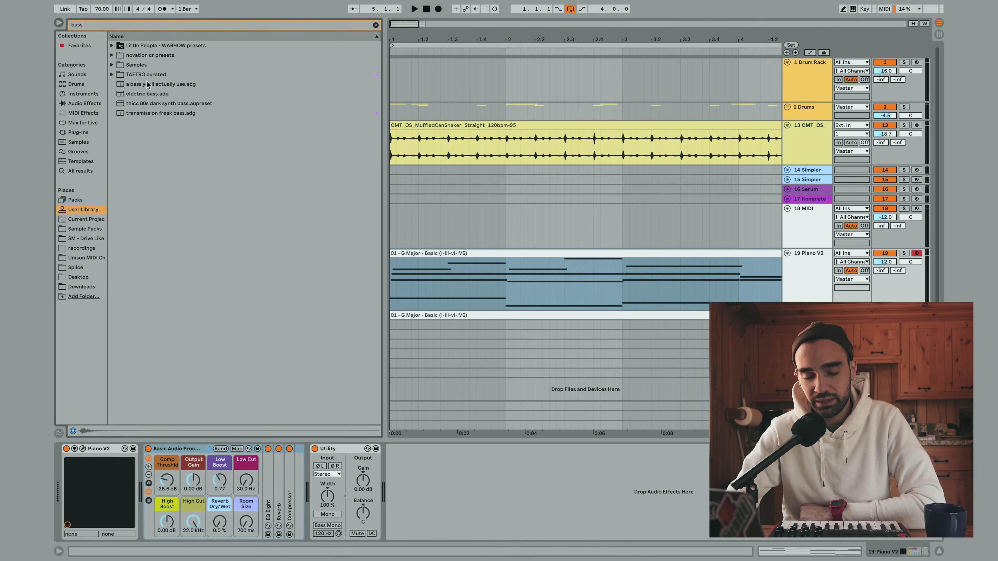
# - Load "a bass youll actually use.adg" onto track 18, close its plug-in window and set the track volume to -17.8 dB
pyautogui.click(128, 86)
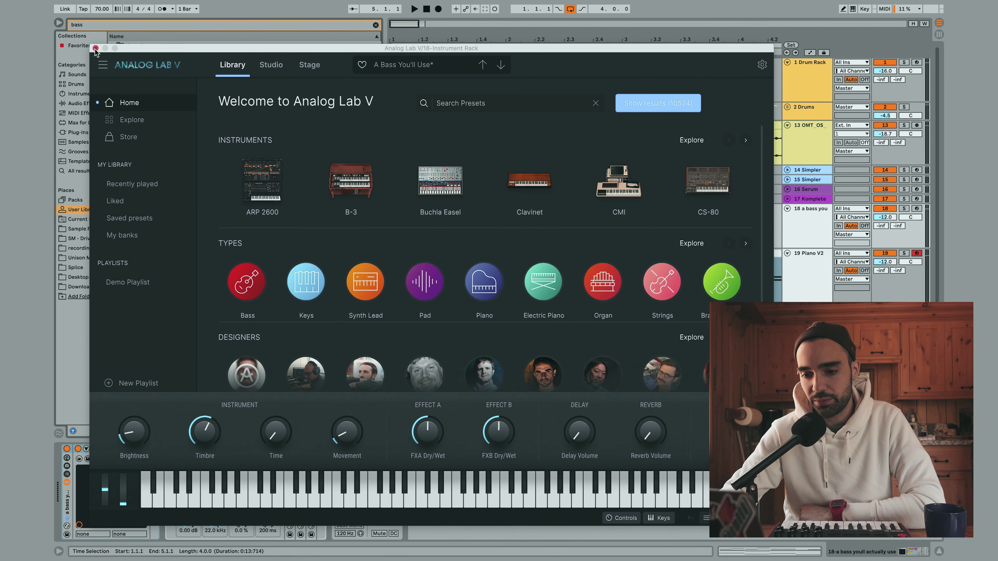
pyautogui.click(95, 49)
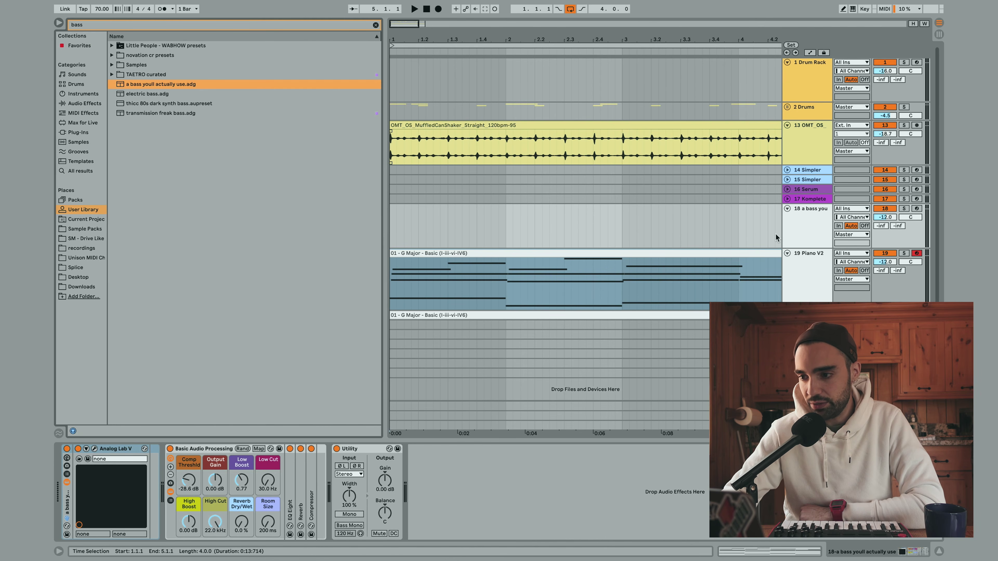
pyautogui.moveTo(889, 220); pyautogui.dragTo(889, 230)
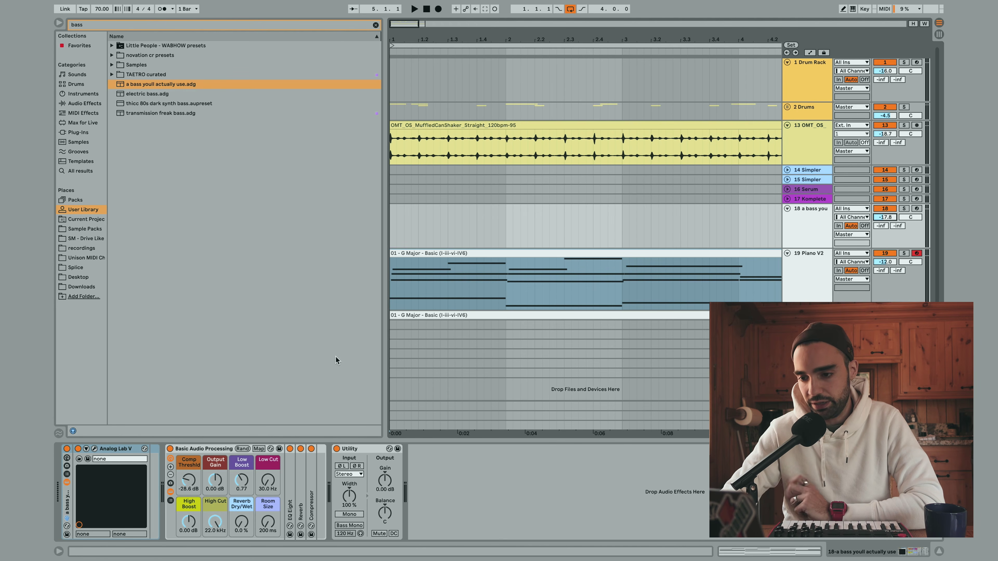
# - Copy the 19 Piano V2 chord clip onto the track 18 bass at bar 1 and make the bass track taller
pyautogui.click(572, 250)
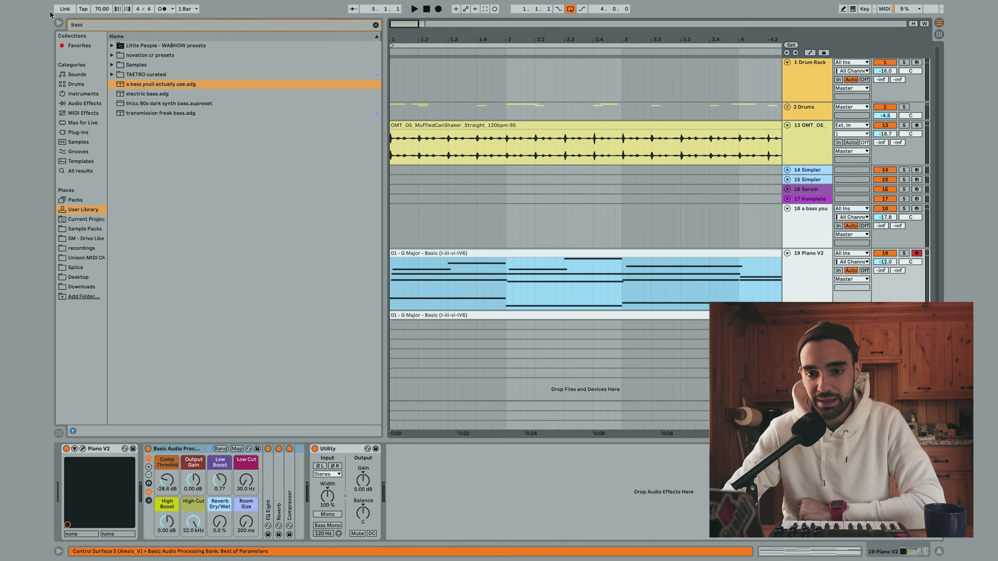
pyautogui.click(58, 24)
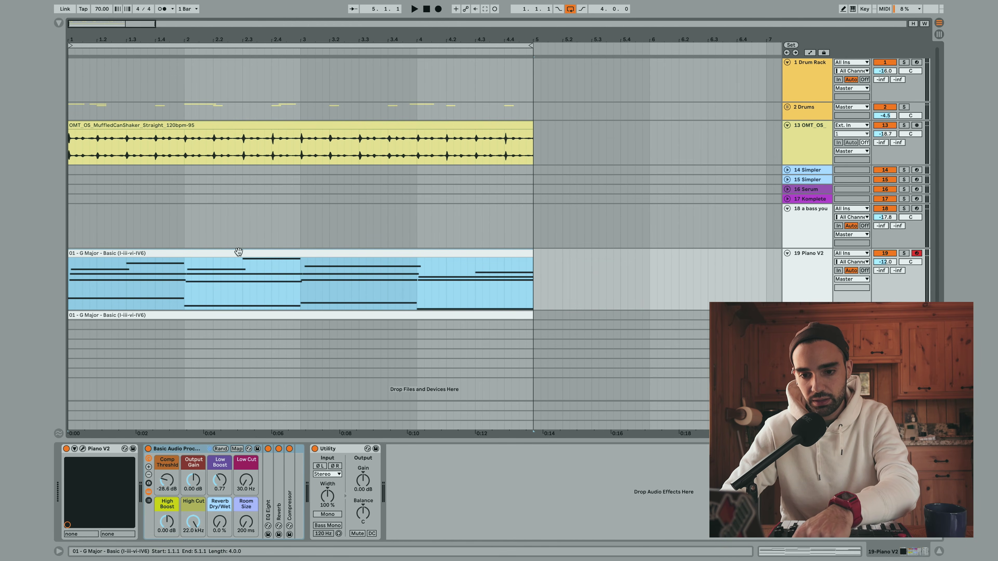
pyautogui.moveTo(238, 251); pyautogui.dragTo(238, 227)
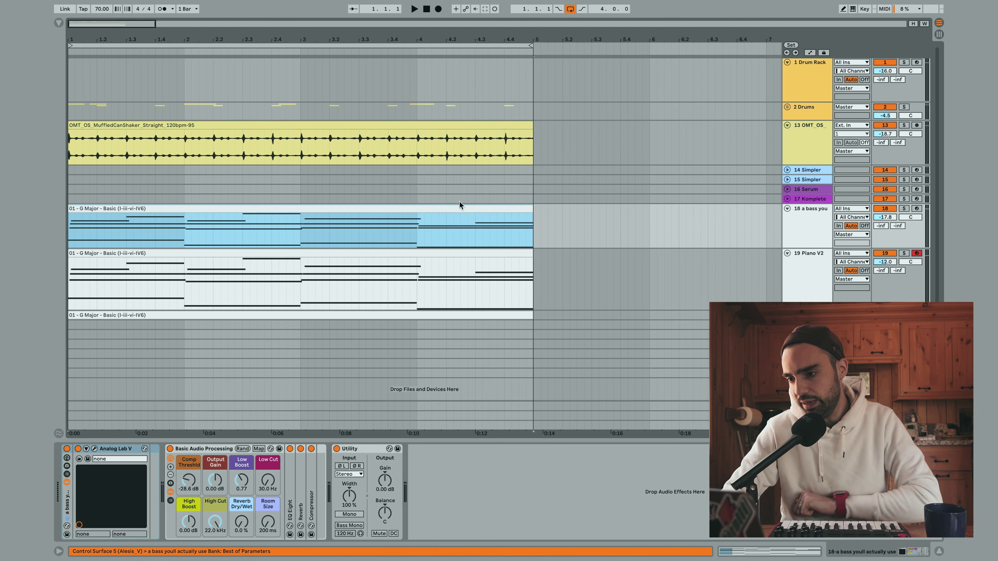
pyautogui.moveTo(804, 250); pyautogui.dragTo(800, 286)
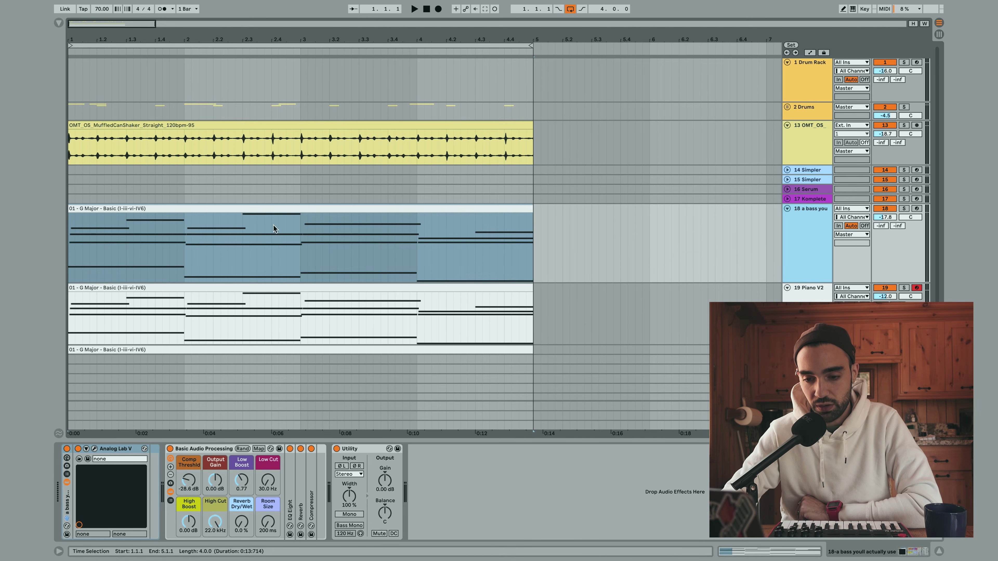
# - Open the copied bass clip and delete all upper chord and melody notes from F#2 to A3, leaving only the lowest root notes
pyautogui.click(277, 209)
pyautogui.doubleClick(277, 209)
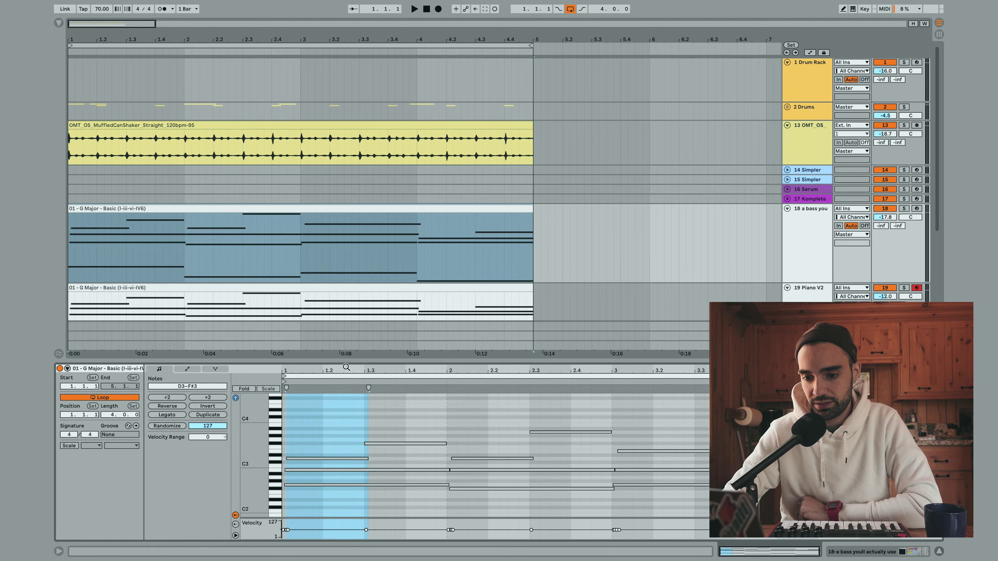
pyautogui.moveTo(345, 347); pyautogui.dragTo(342, 194)
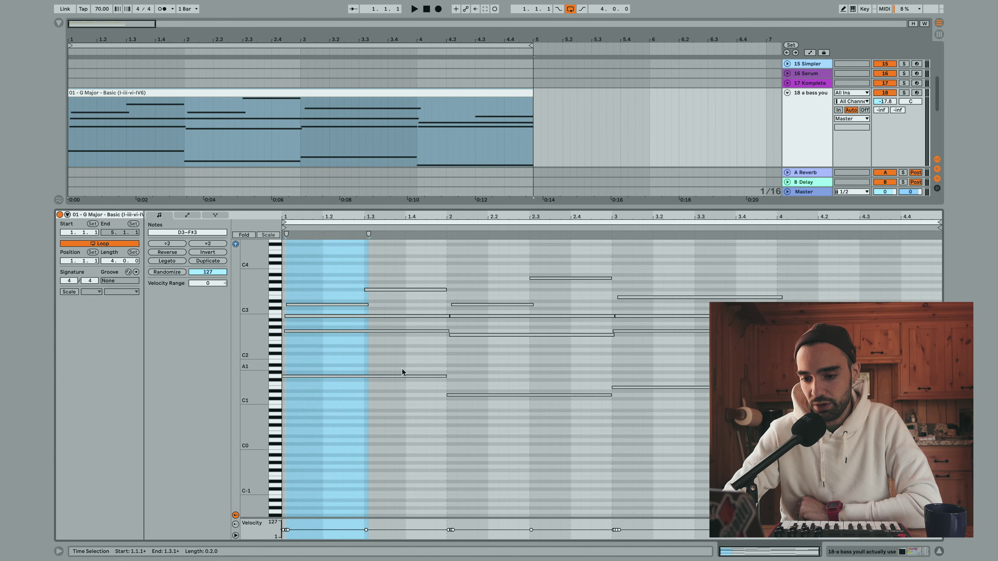
pyautogui.click(403, 376)
pyautogui.click(518, 384)
pyautogui.moveTo(518, 382); pyautogui.dragTo(519, 424)
pyautogui.moveTo(697, 398); pyautogui.dragTo(721, 378)
pyautogui.moveTo(860, 387); pyautogui.dragTo(860, 458)
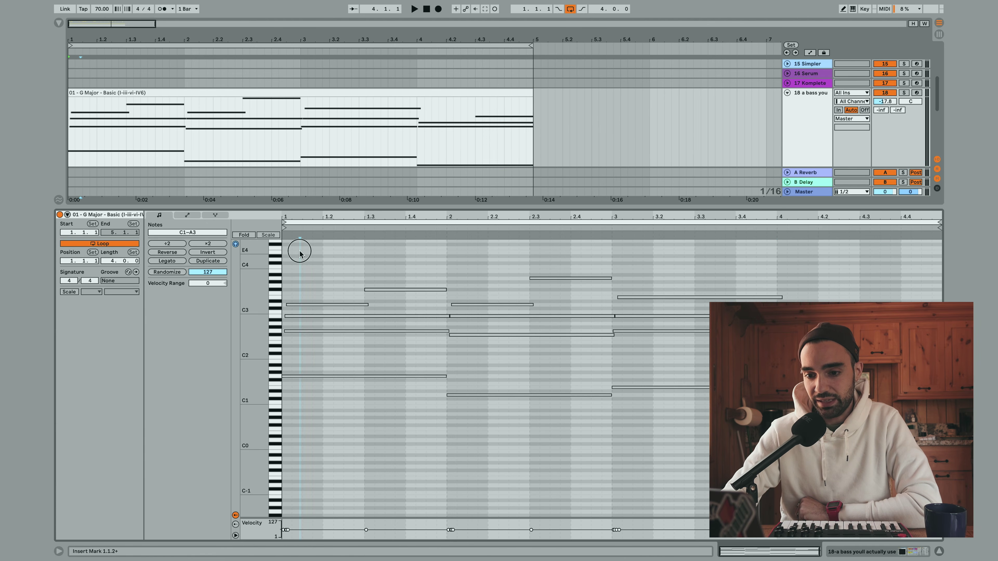
pyautogui.moveTo(301, 257); pyautogui.dragTo(786, 239)
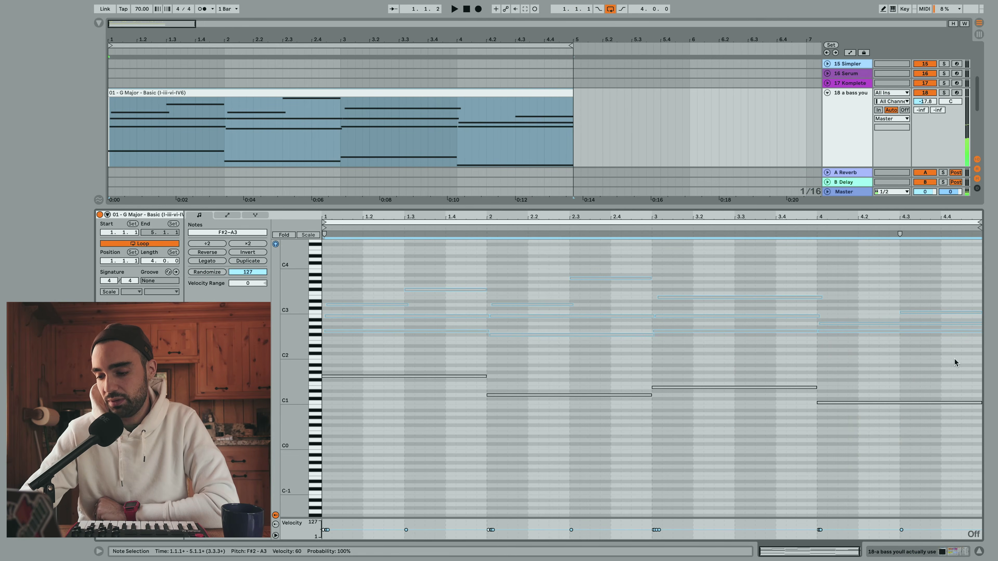
pyautogui.press('Delete')
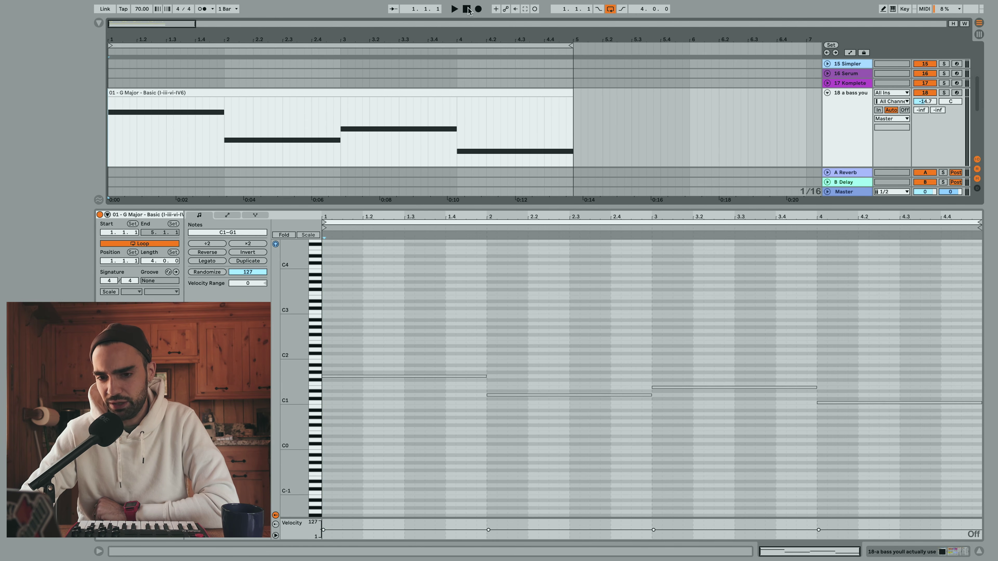
# - Play the loop from bar 1 to hear the root-note bass line
pyautogui.press('space')
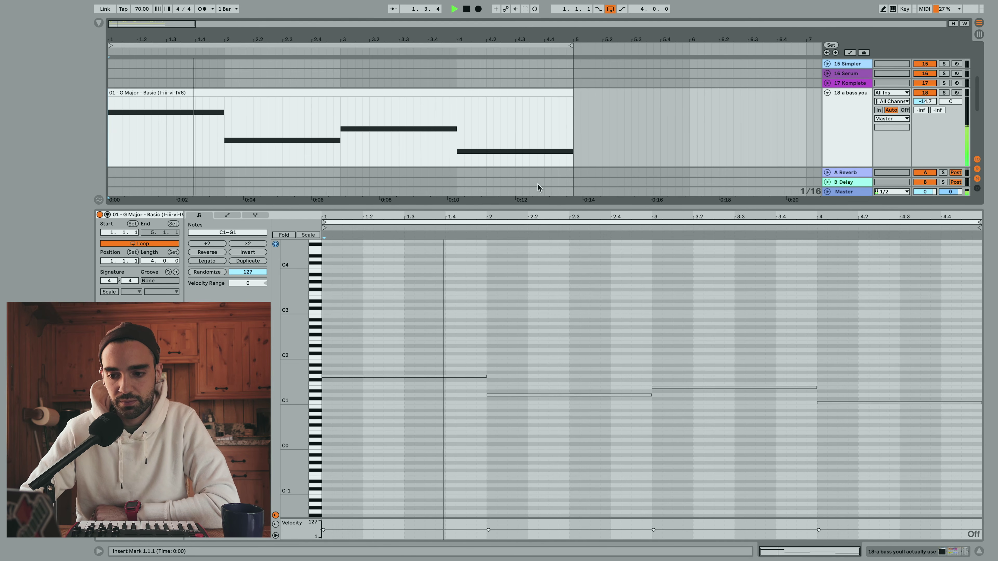
pyautogui.press('space')
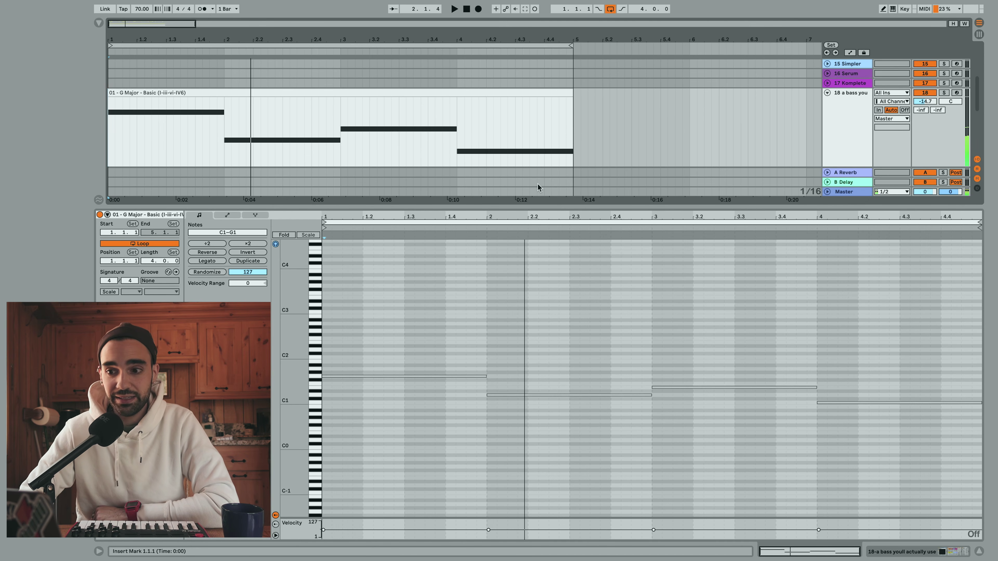
# - Set the bass clip's note grid to 1/8 and shorten the bar 3 E1 note to end at 3.4
pyautogui.click(565, 345)
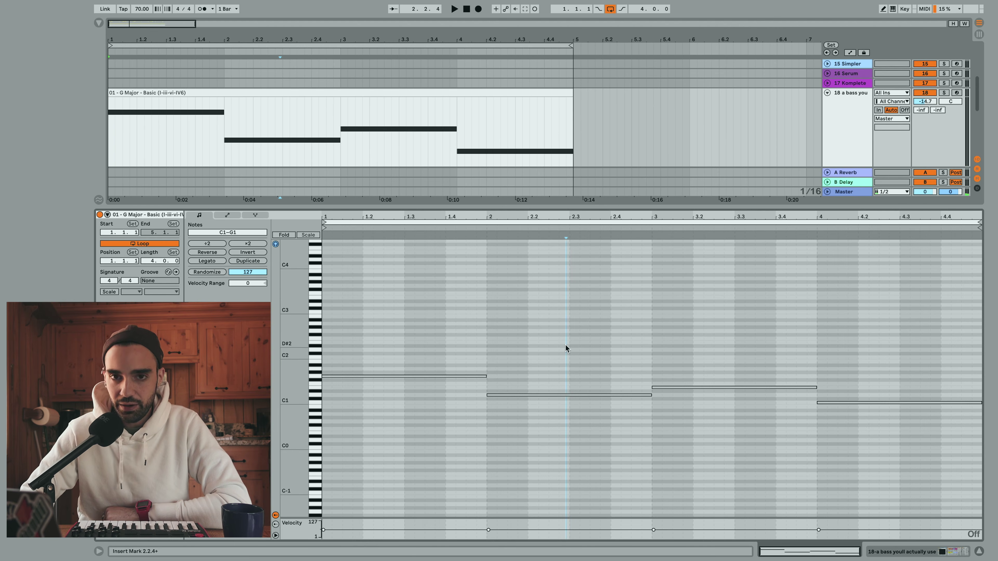
pyautogui.rightClick(605, 376)
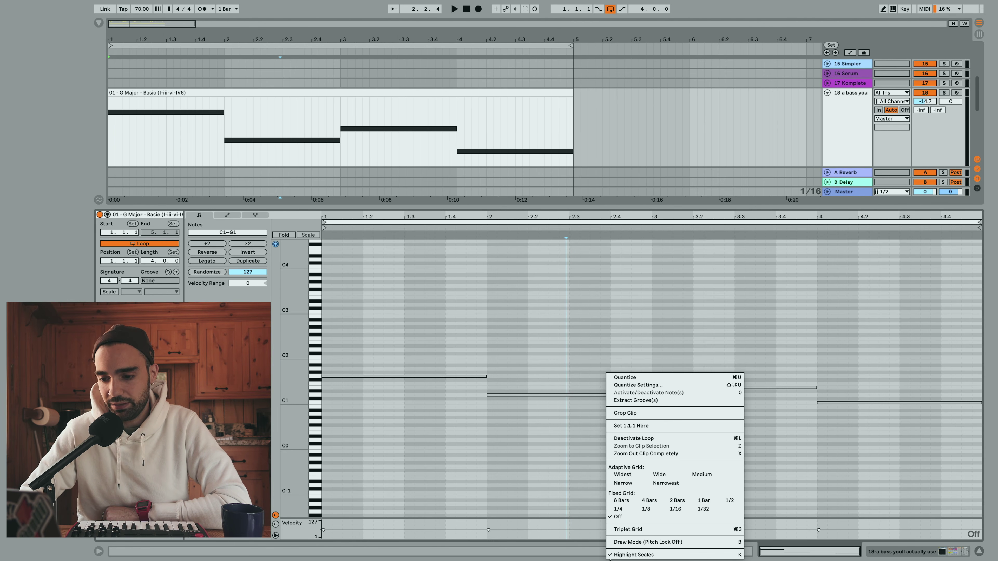
pyautogui.click(645, 509)
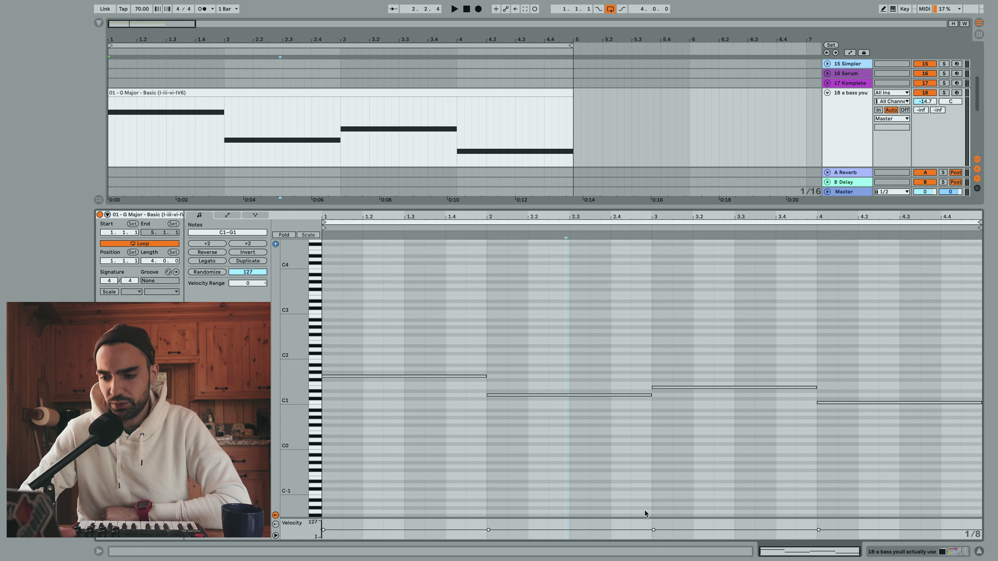
pyautogui.click(588, 227)
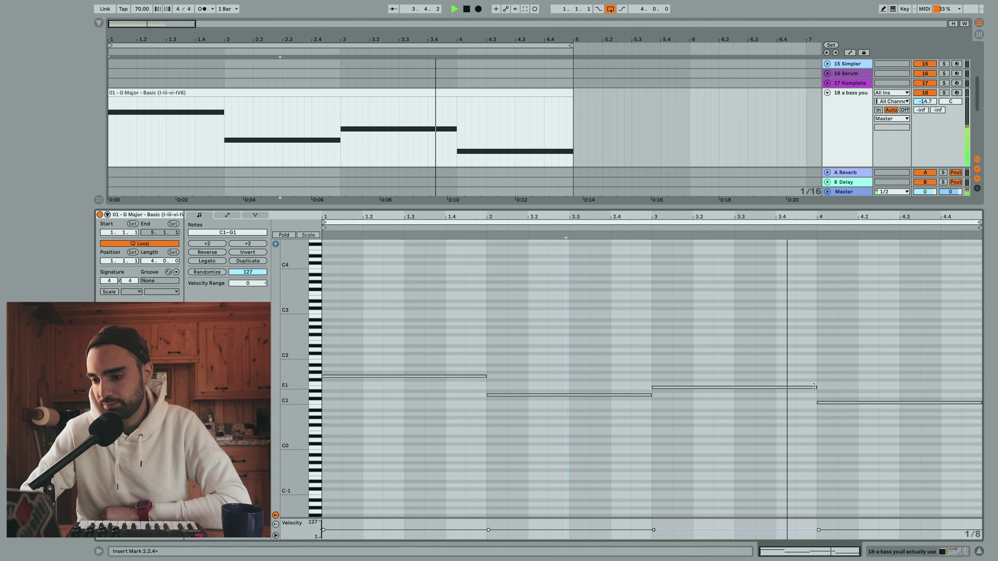
pyautogui.press('space')
pyautogui.moveTo(813, 387); pyautogui.dragTo(764, 351)
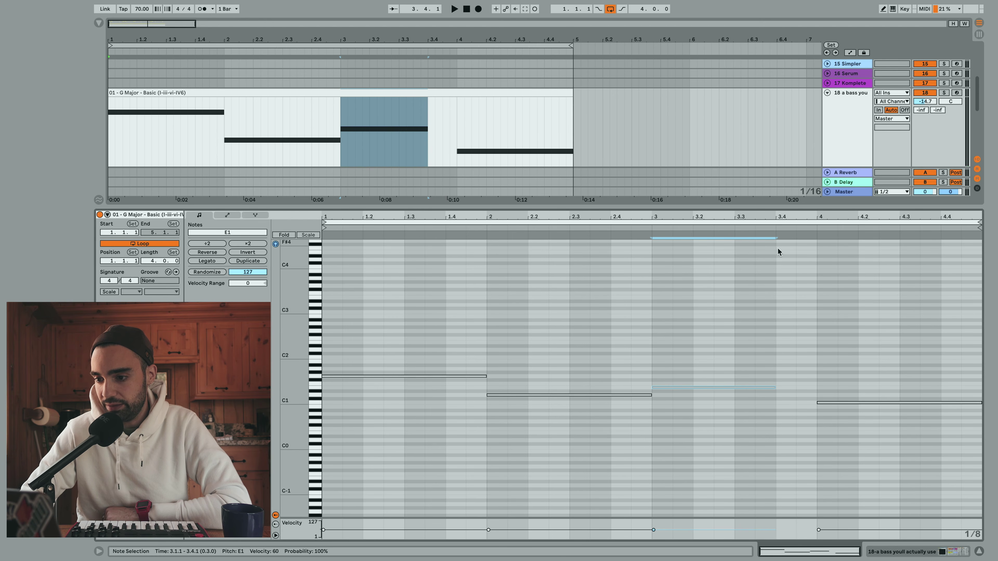
# - Duplicate the shortened E1 note at 3.4, trim the copy to end at bar 4 and lower it two semitones to D1
pyautogui.moveTo(778, 264); pyautogui.dragTo(816, 270)
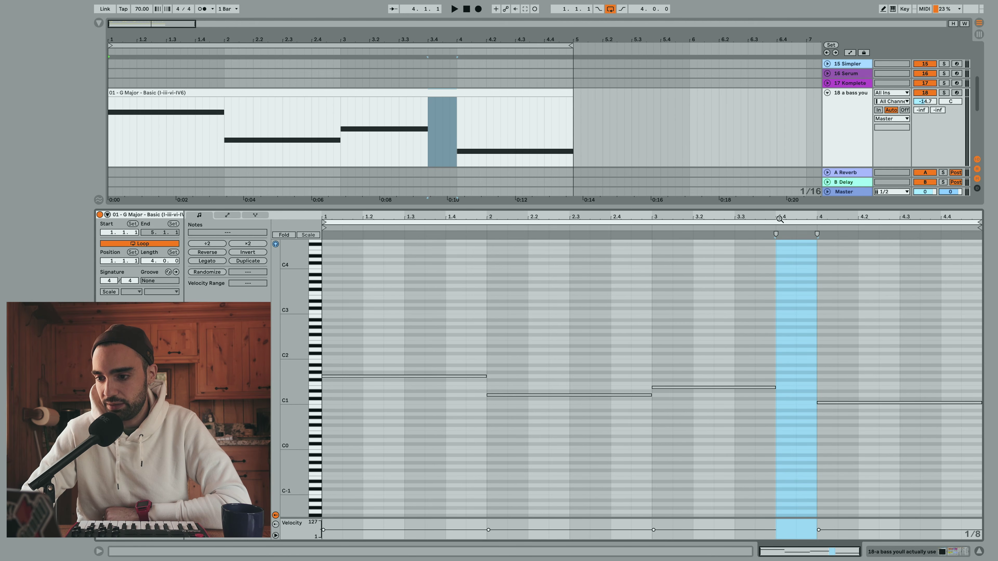
pyautogui.click(716, 388)
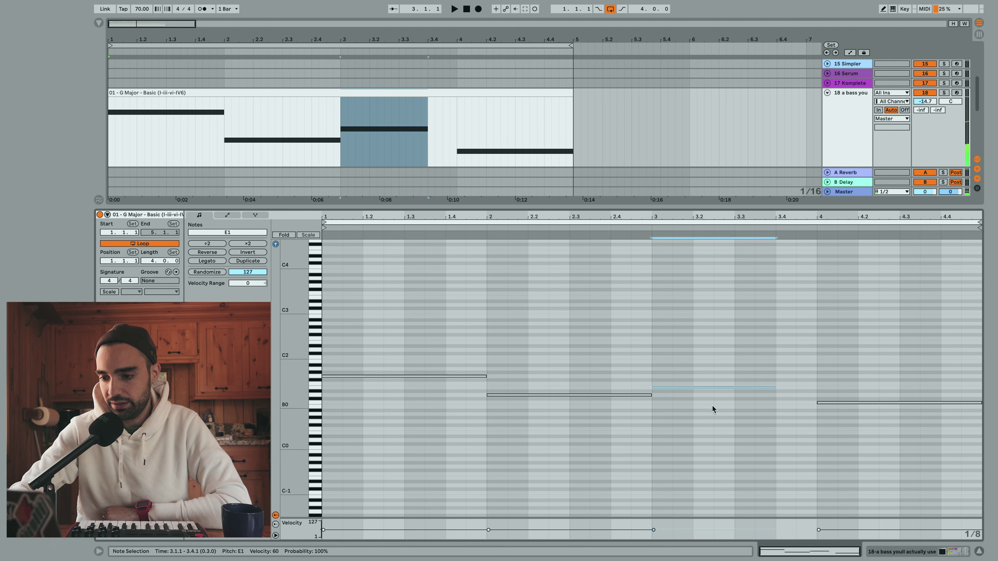
pyautogui.hotkey('ctrl', 'd')
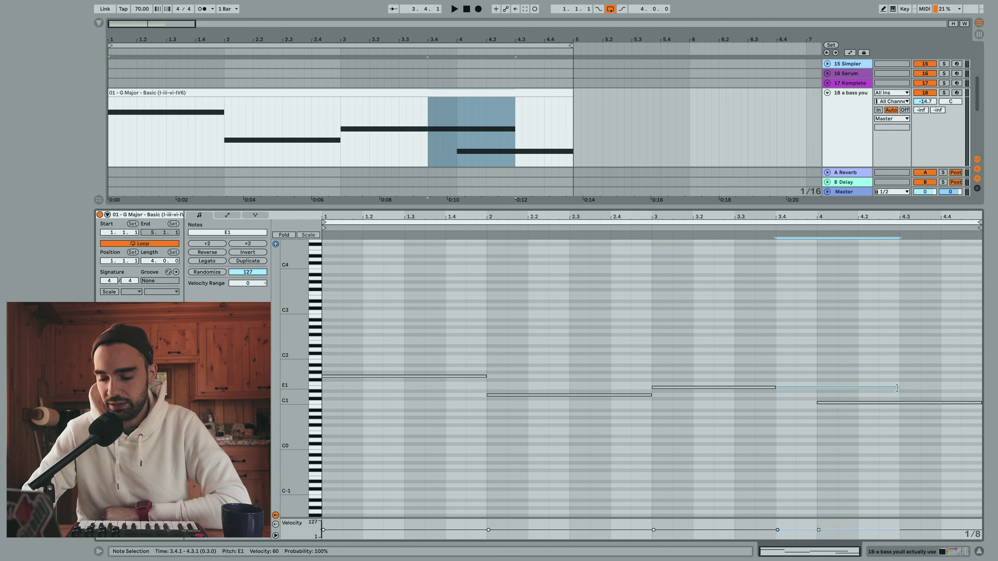
pyautogui.moveTo(899, 388); pyautogui.dragTo(816, 388)
pyautogui.click(806, 345)
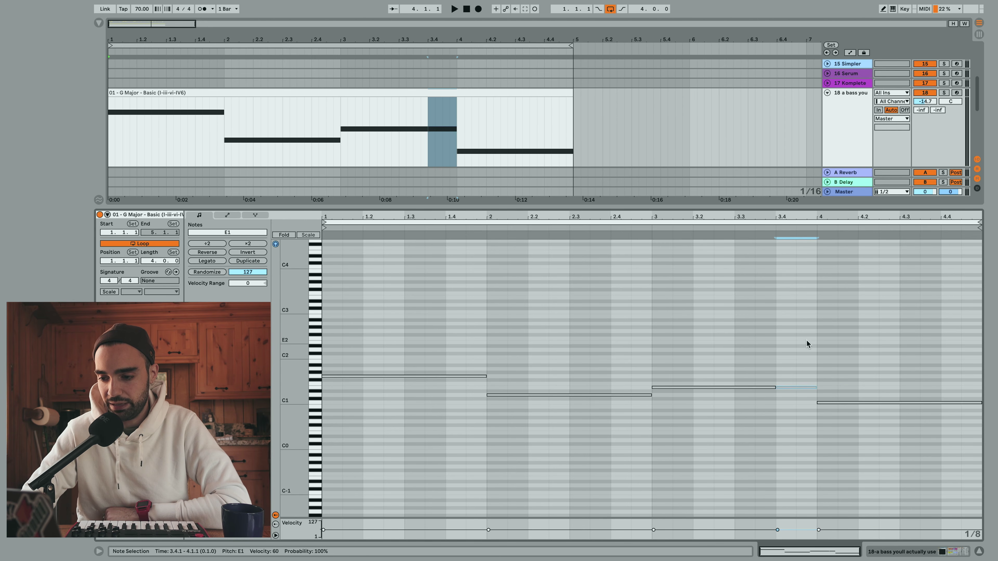
pyautogui.moveTo(806, 340); pyautogui.dragTo(793, 400)
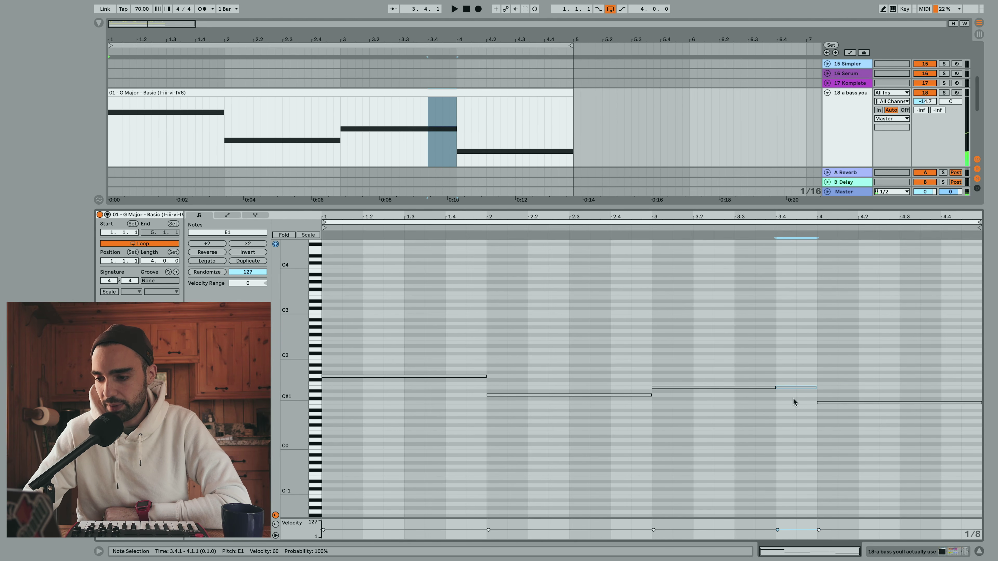
pyautogui.press('Down')
pyautogui.press('Down')
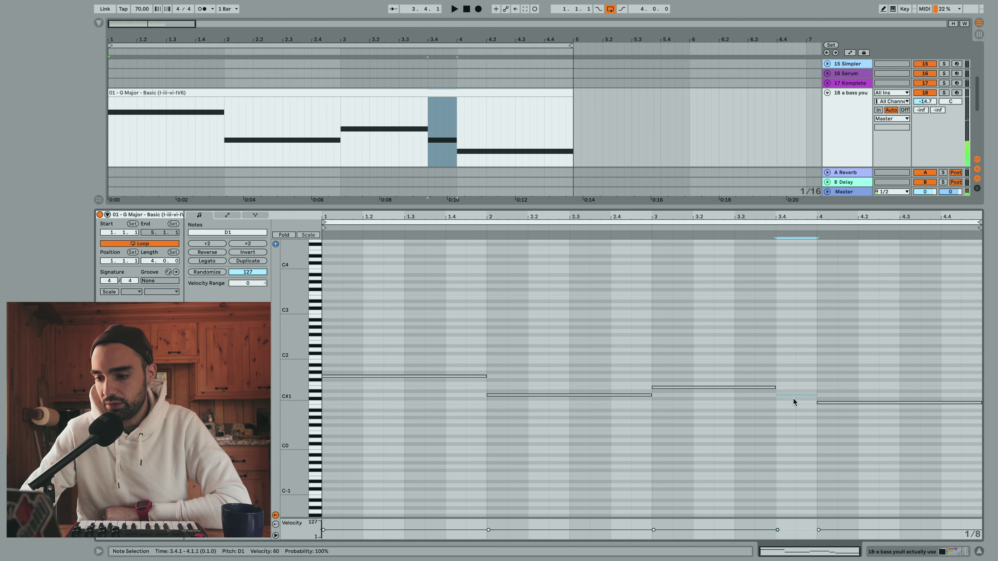
# - Play the bass line to hear the added D1 passing note leading into the bar 4 C1 note
pyautogui.click(722, 369)
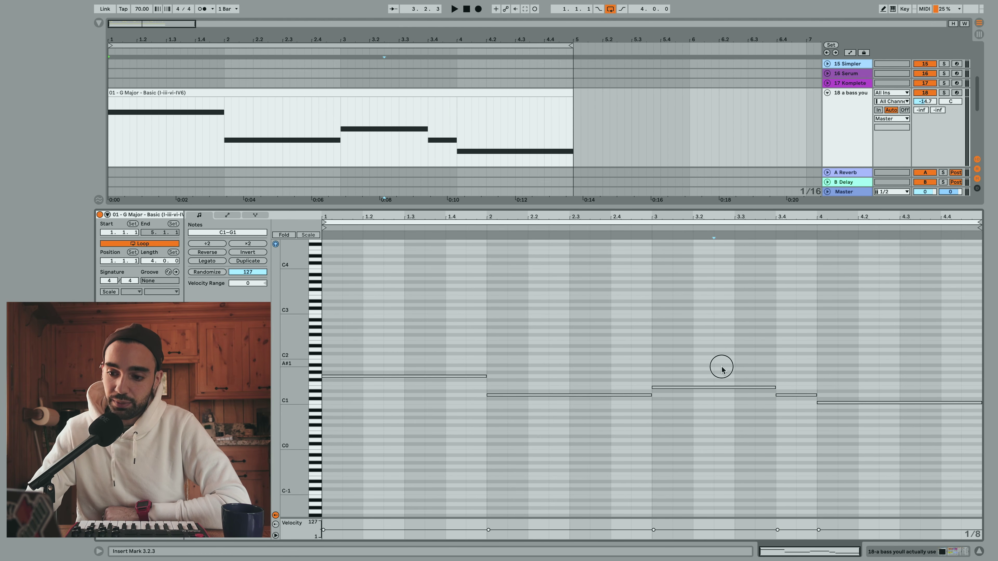
pyautogui.moveTo(721, 368); pyautogui.dragTo(722, 401)
pyautogui.moveTo(870, 355); pyautogui.dragTo(867, 434)
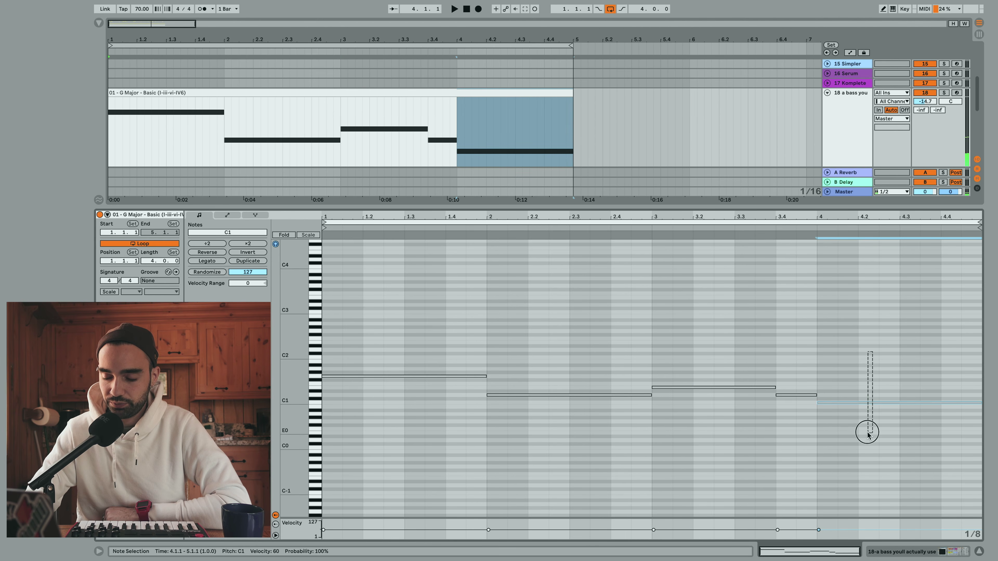
pyautogui.click(641, 229)
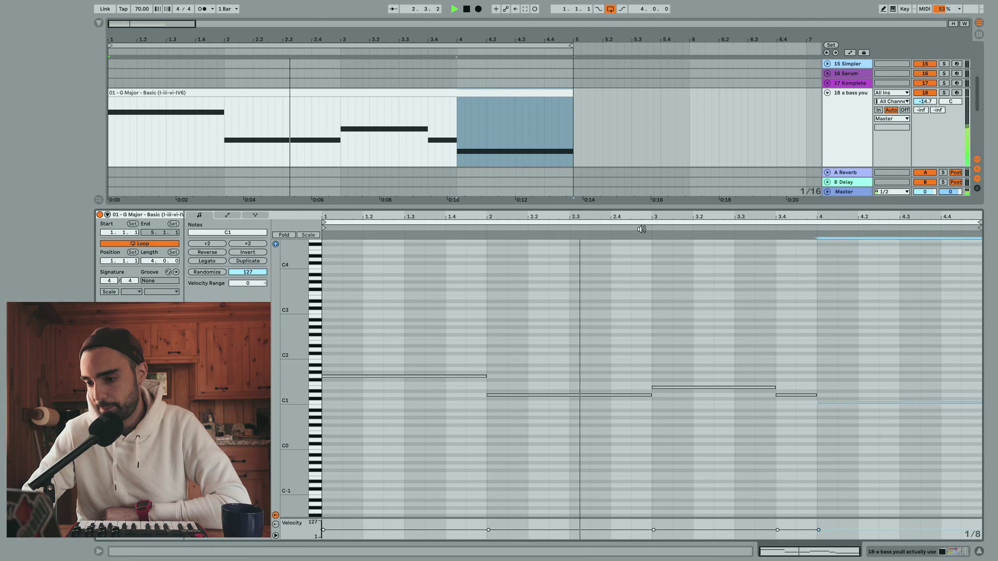
# - Shorten the bar 2 D1 note to end at 2.4 and fill the gap up to bar 3 with a duplicate raised to F#1
pyautogui.click(607, 384)
pyautogui.moveTo(649, 395); pyautogui.dragTo(611, 406)
pyautogui.click(586, 421)
pyautogui.hotkey('ctrl', 'd')
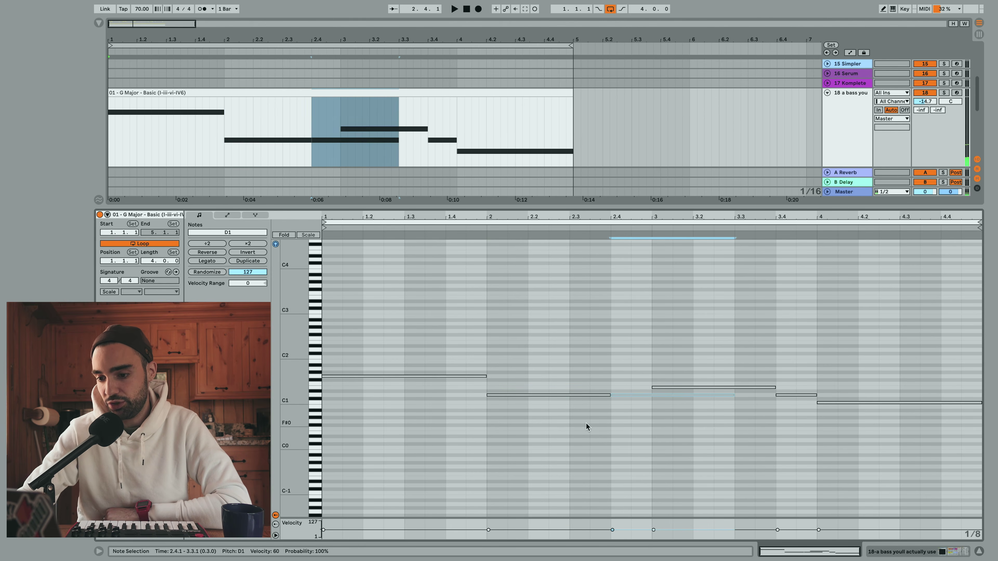
pyautogui.moveTo(732, 397); pyautogui.dragTo(651, 418)
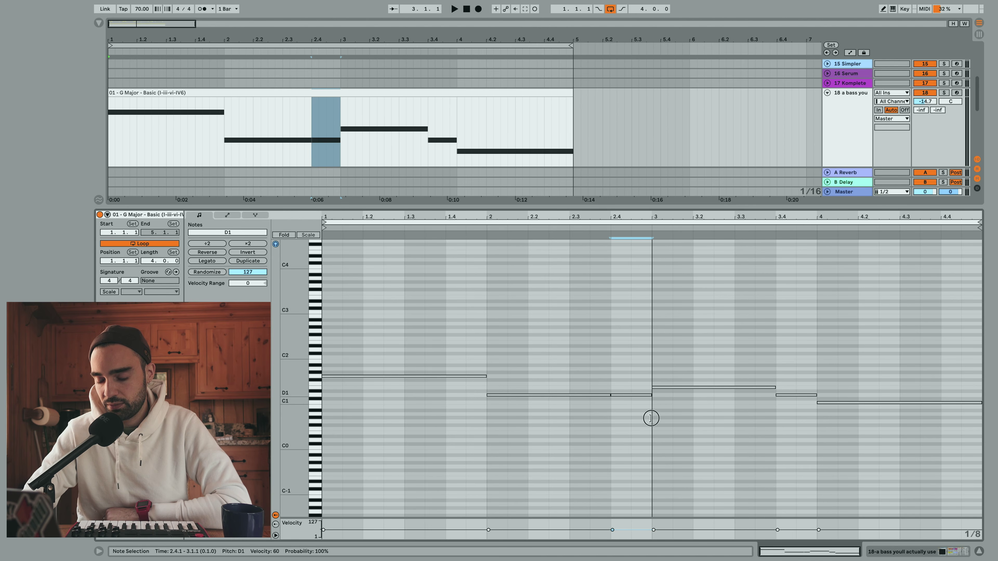
pyautogui.click(631, 410)
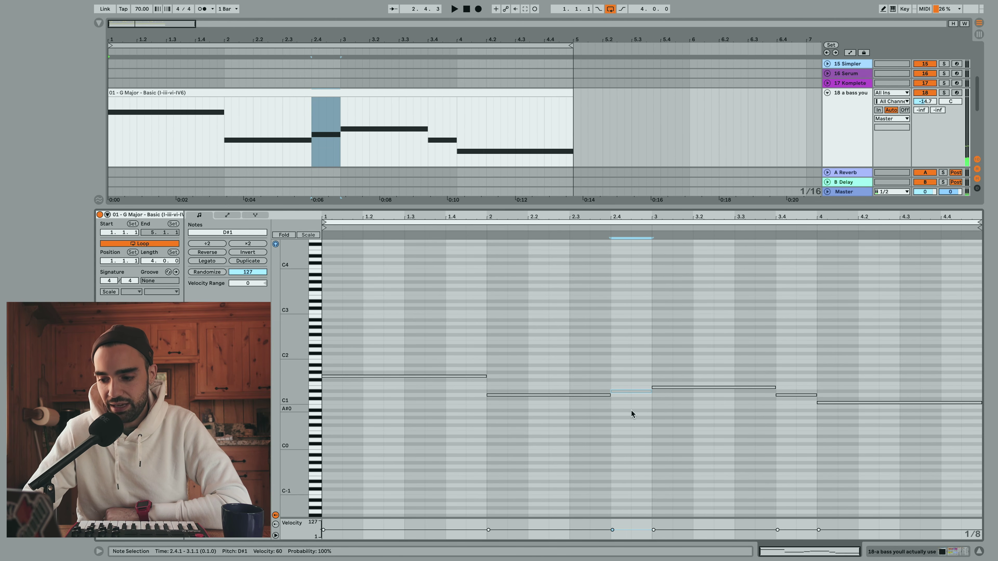
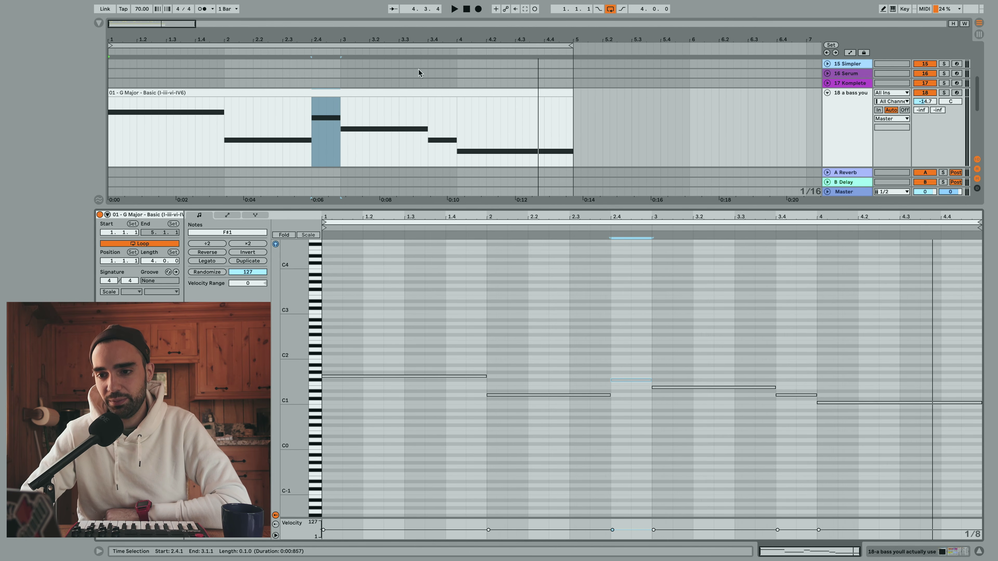
# - Play the loop from bar 1 and enlarge the arrangement area to show drums, shaker, bass and piano tracks together
pyautogui.click(465, 8)
pyautogui.press('space')
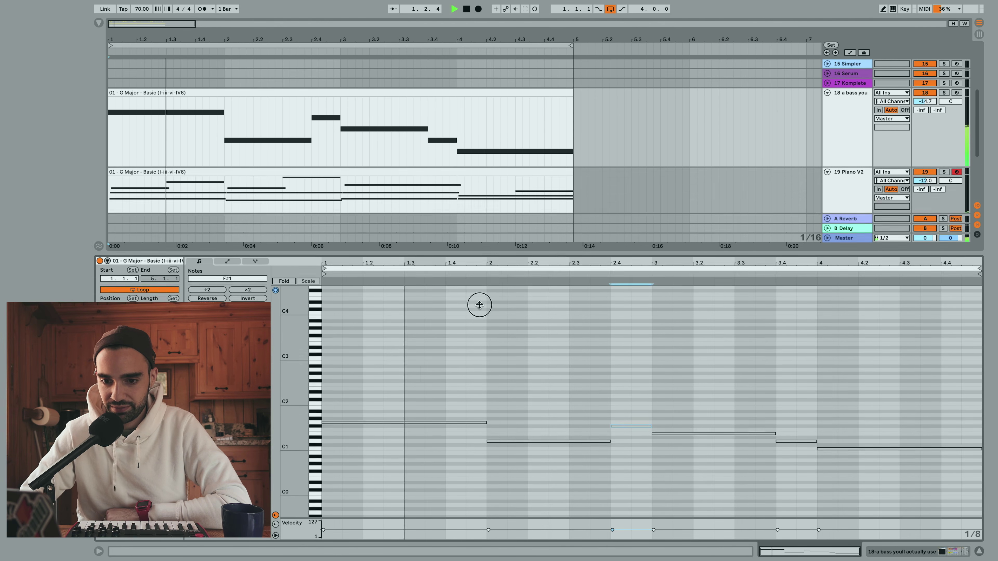
pyautogui.moveTo(479, 305); pyautogui.dragTo(435, 493)
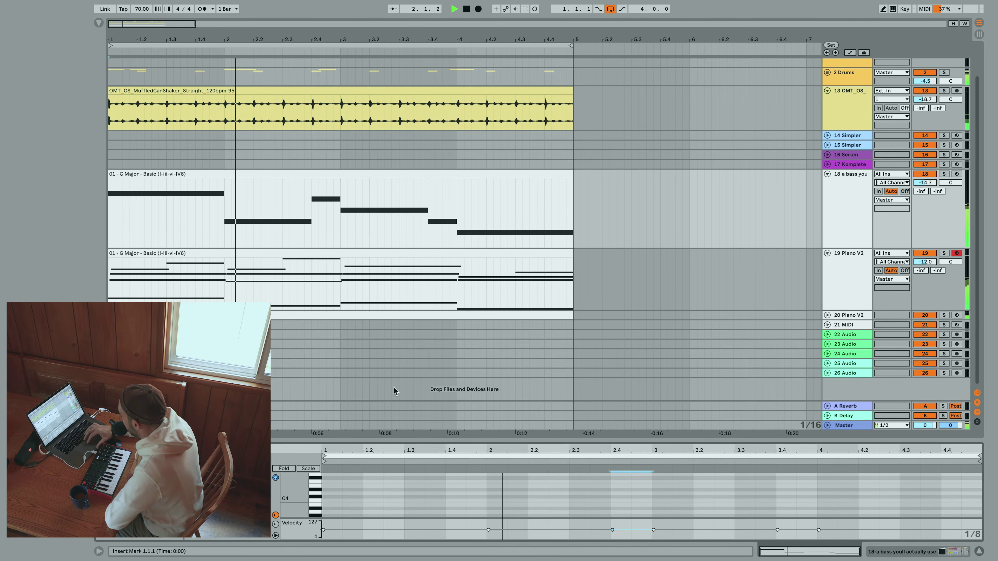
pyautogui.scroll(2, 394, 387)
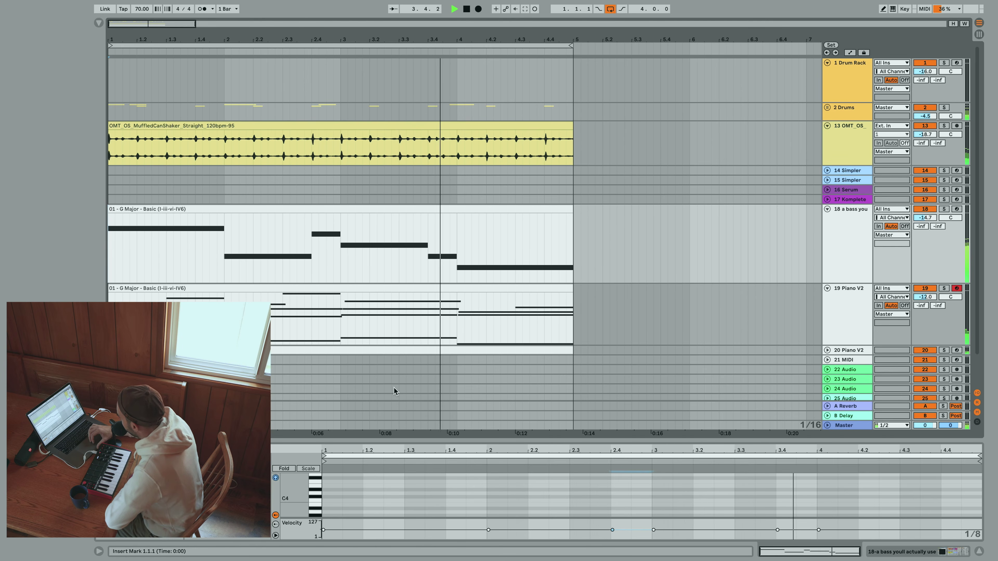
pyautogui.scroll(-2, 393, 375)
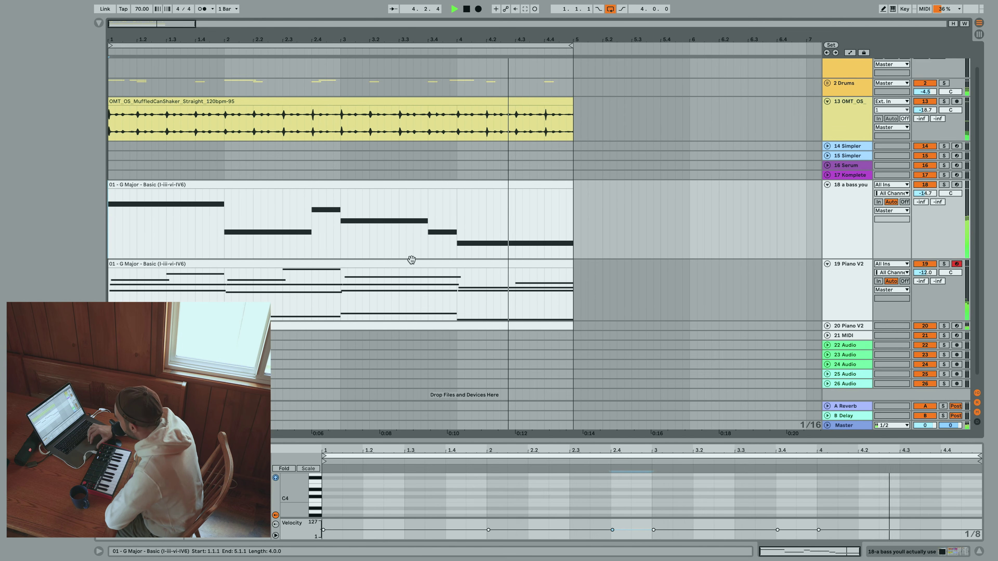
pyautogui.scroll(2, 411, 259)
# - Unfold the 2 Drums group and the 20 Piano V2 track while listening to the full beat, and stop playback
pyautogui.click(826, 109)
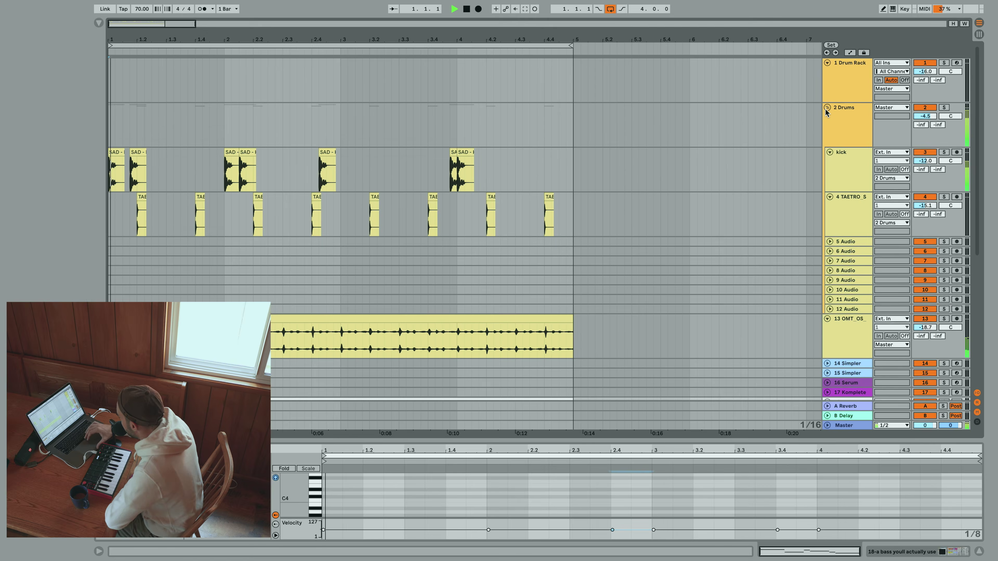
pyautogui.scroll(-4, 730, 157)
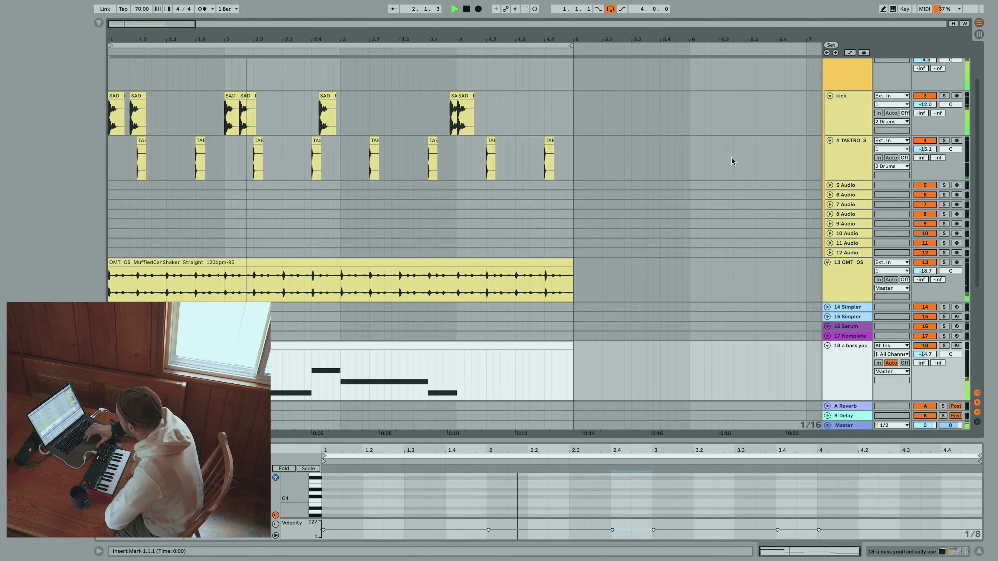
pyautogui.scroll(-6, 731, 157)
pyautogui.scroll(-5, 731, 157)
pyautogui.scroll(3, 731, 157)
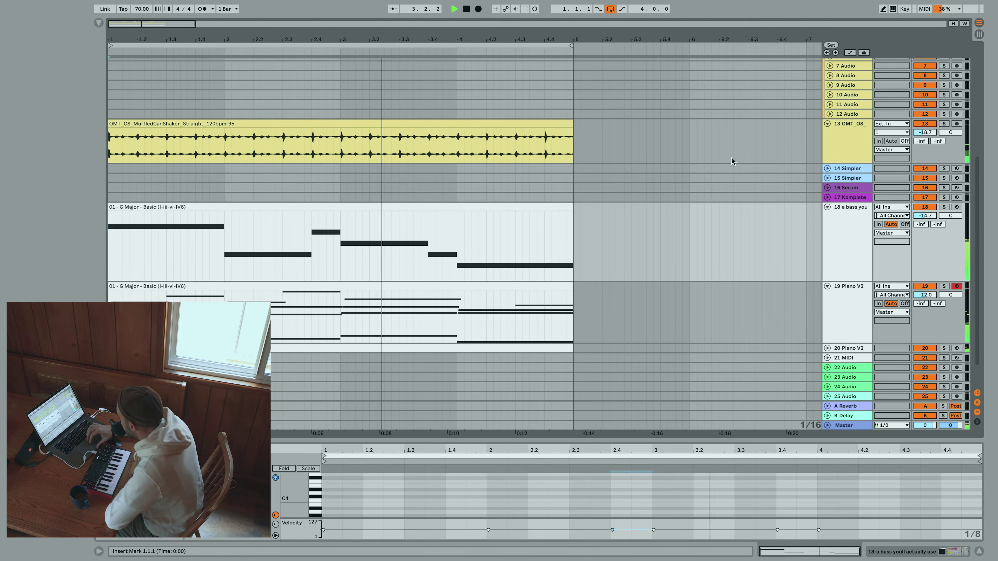
pyautogui.click(827, 348)
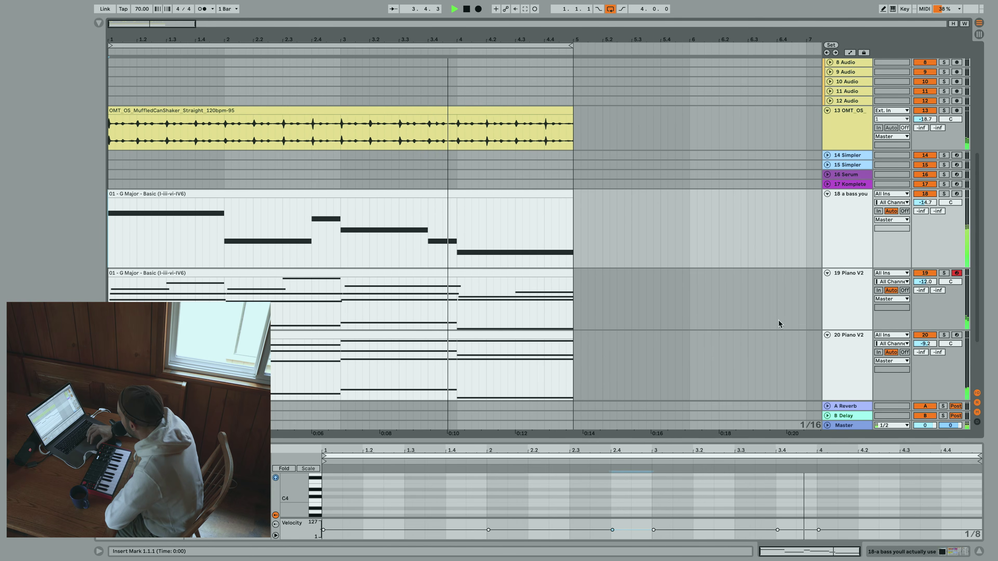
pyautogui.scroll(3, 778, 320)
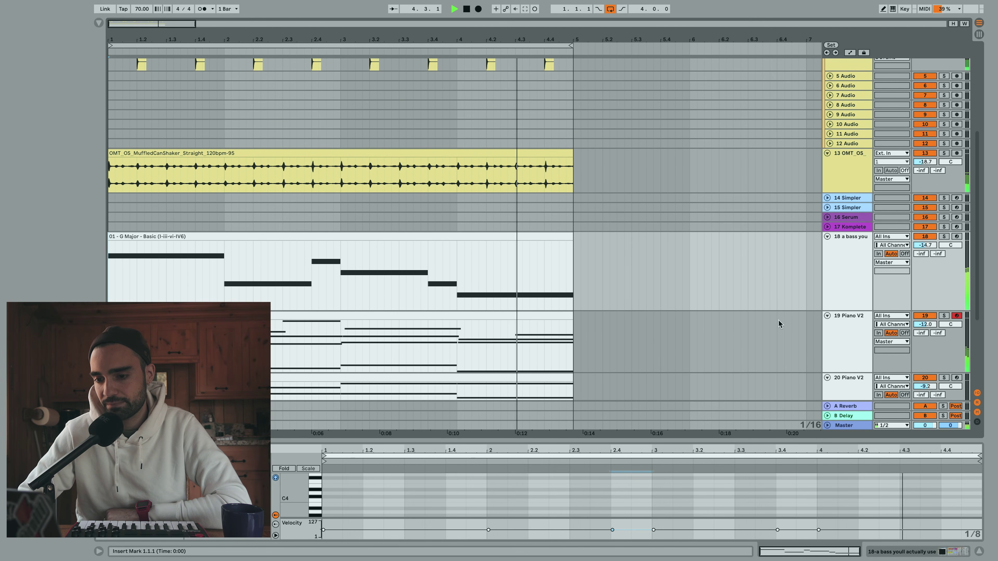
pyautogui.press('space')
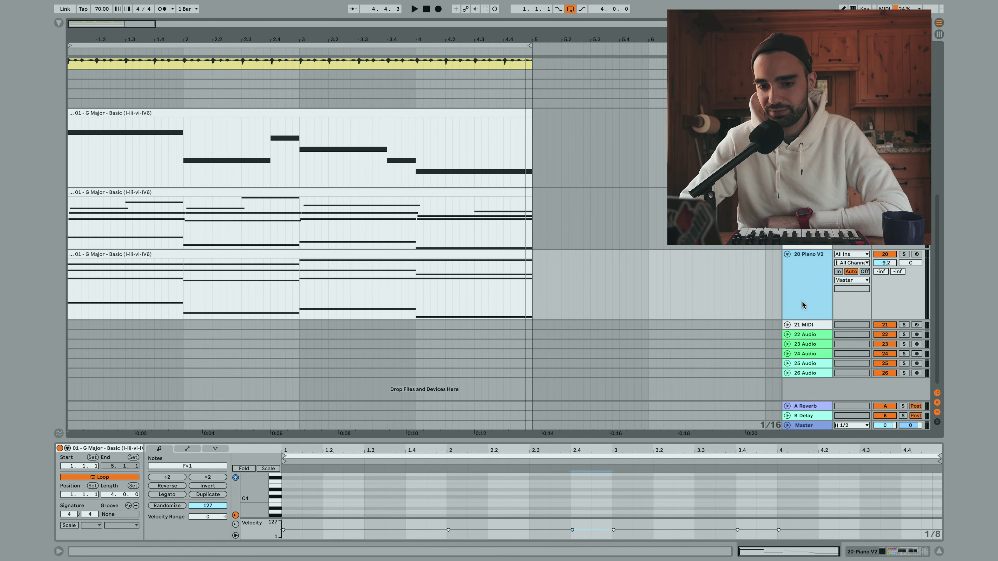
# - Duplicate the 20 Piano V2 track and transpose all notes in the duplicate's clip down one octave, to C2–E4
pyautogui.hotkey('ctrl', 'd')
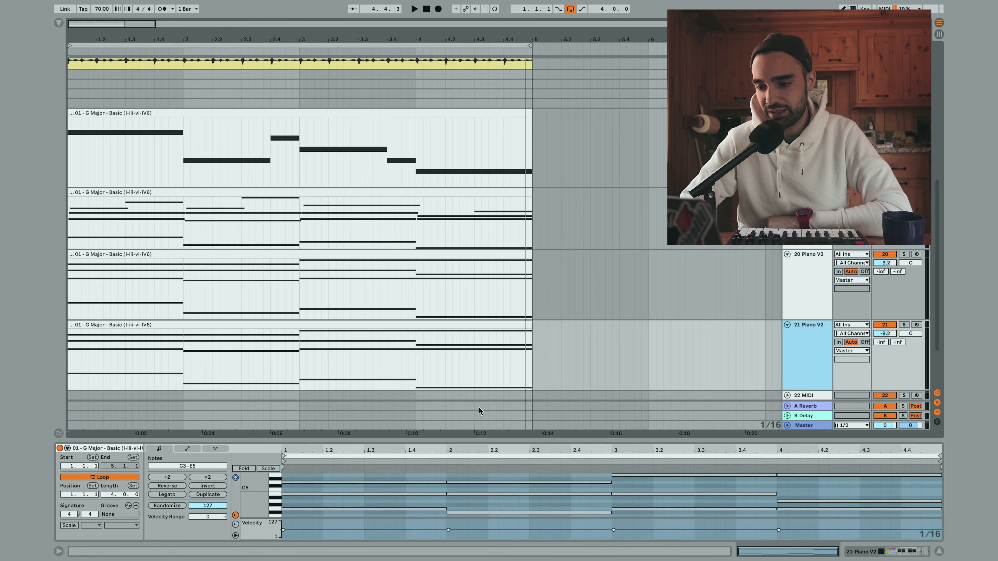
pyautogui.click(816, 358)
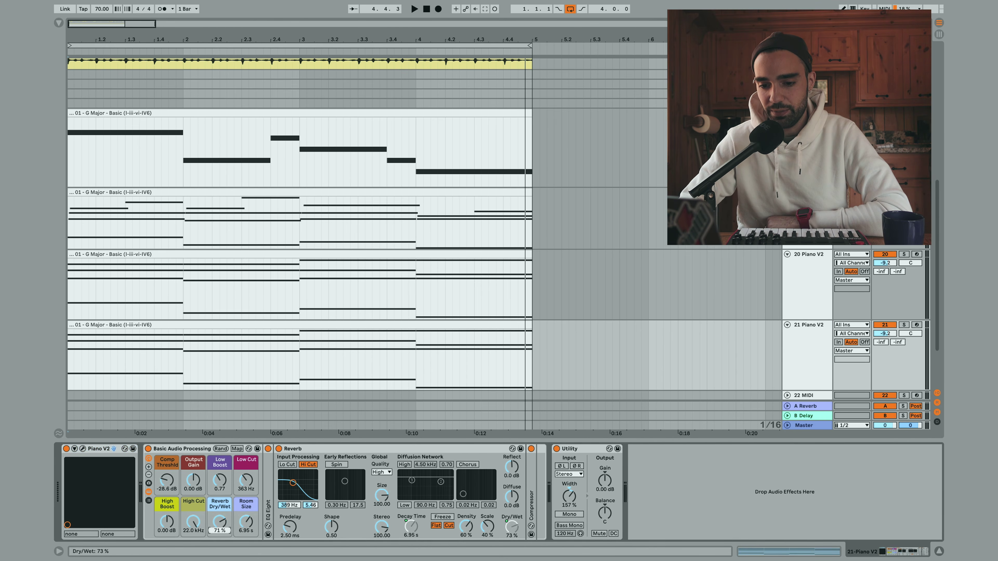
pyautogui.click(241, 327)
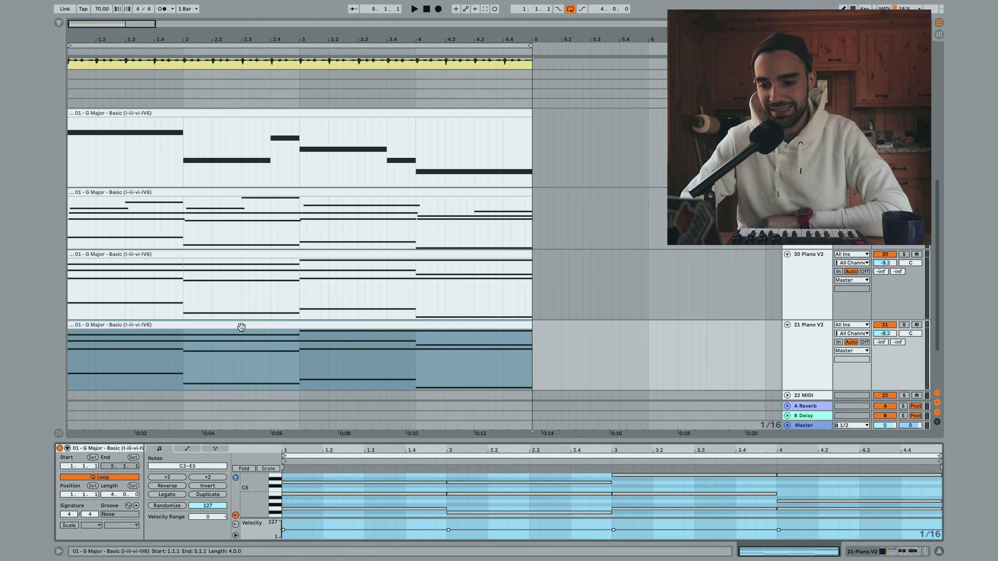
pyautogui.click(341, 476)
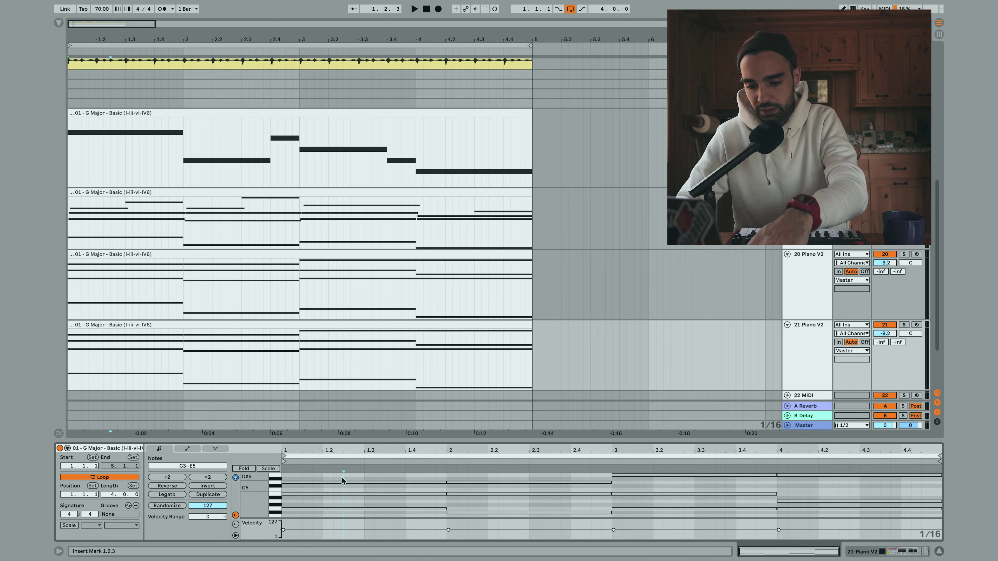
pyautogui.press('super+a')
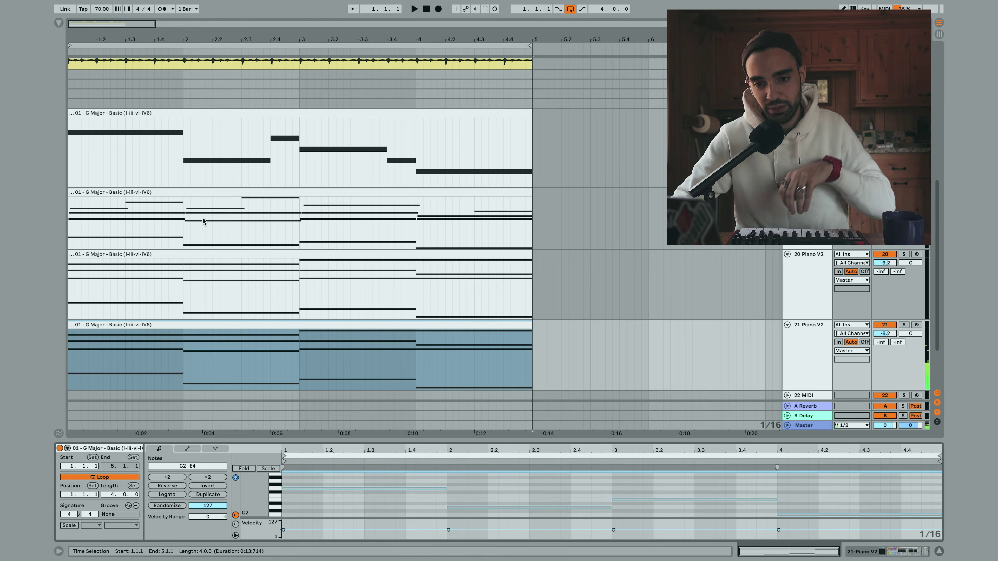
# - Add an Arpeggiator MIDI effect ahead of the instrument on the 21 Piano V2 track
pyautogui.click(191, 190)
pyautogui.click(209, 253)
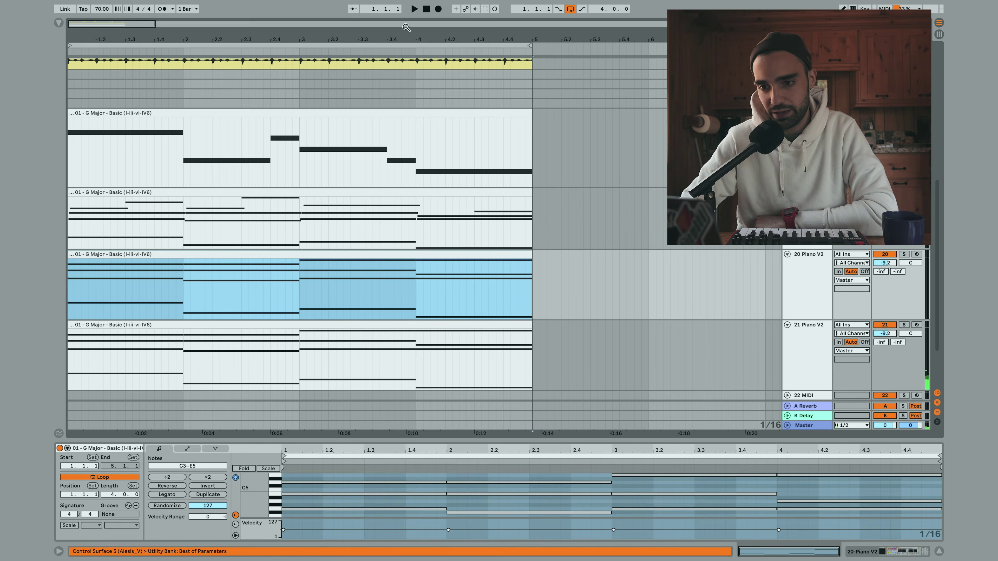
pyautogui.click(815, 373)
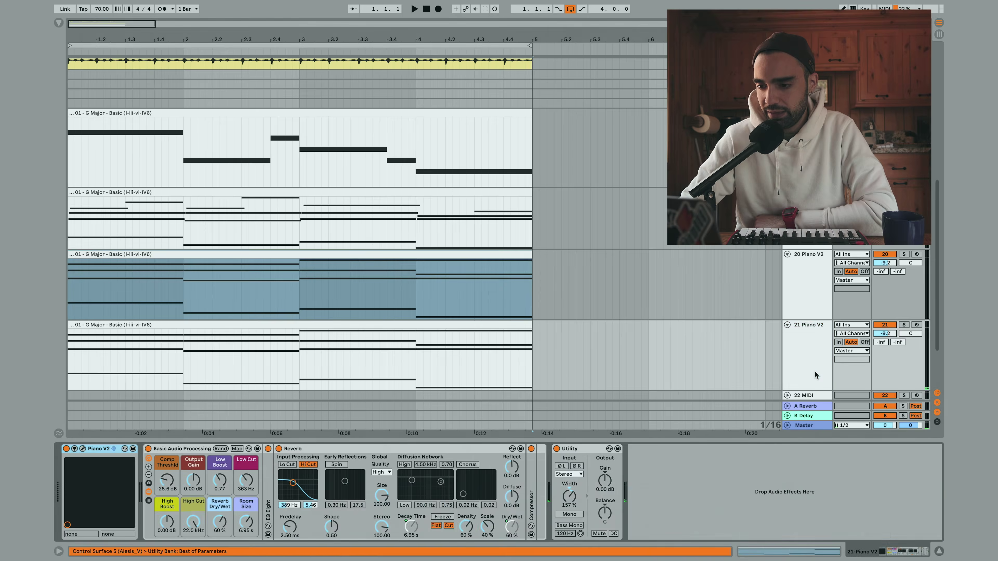
pyautogui.click(59, 22)
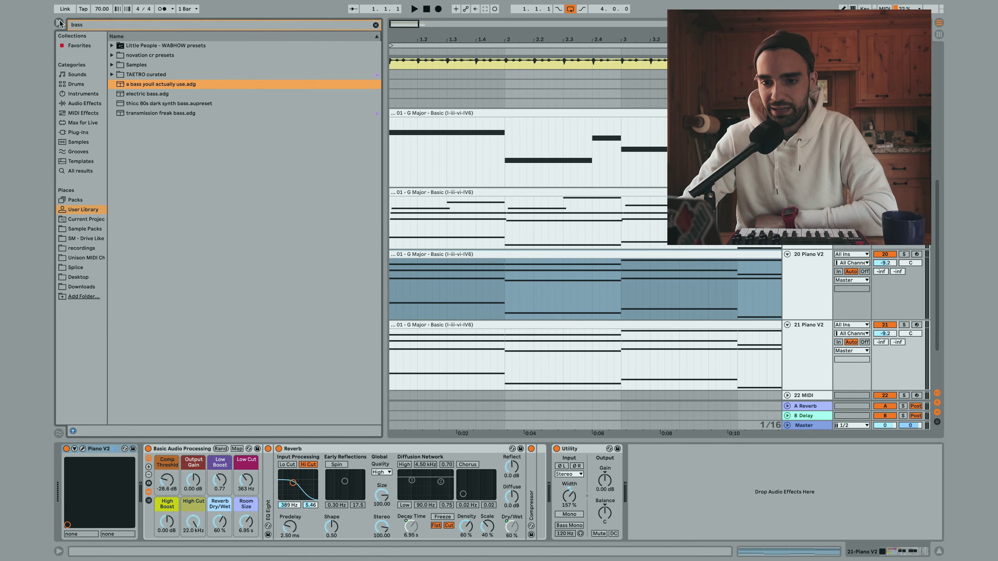
pyautogui.click(83, 114)
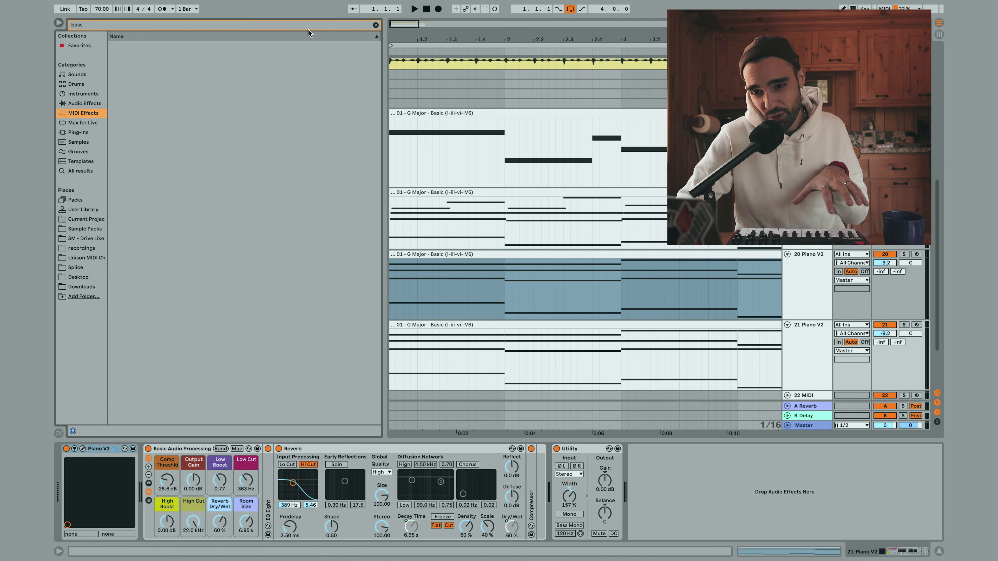
pyautogui.click(376, 24)
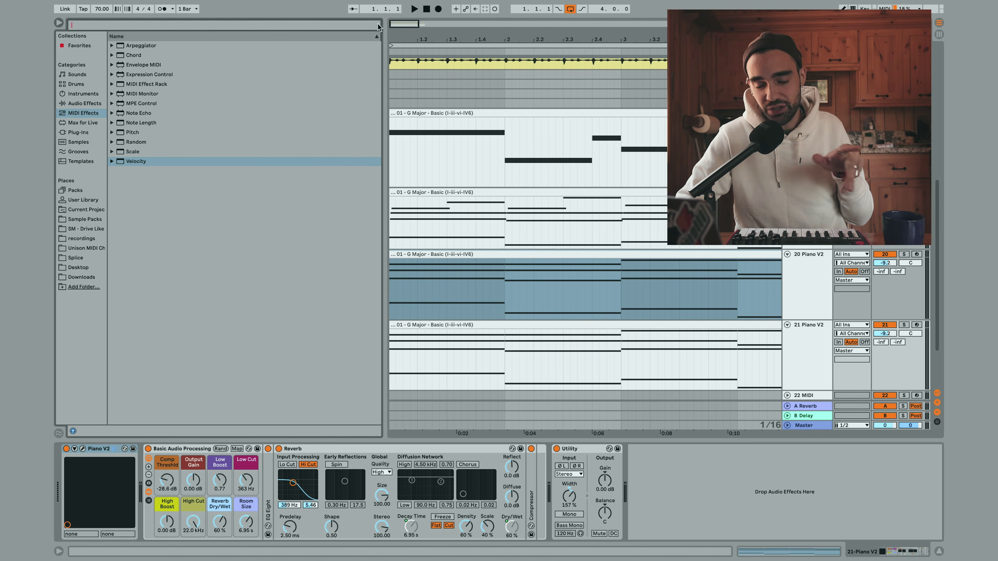
pyautogui.moveTo(124, 46); pyautogui.dragTo(130, 311)
pyautogui.moveTo(122, 418); pyautogui.dragTo(98, 471)
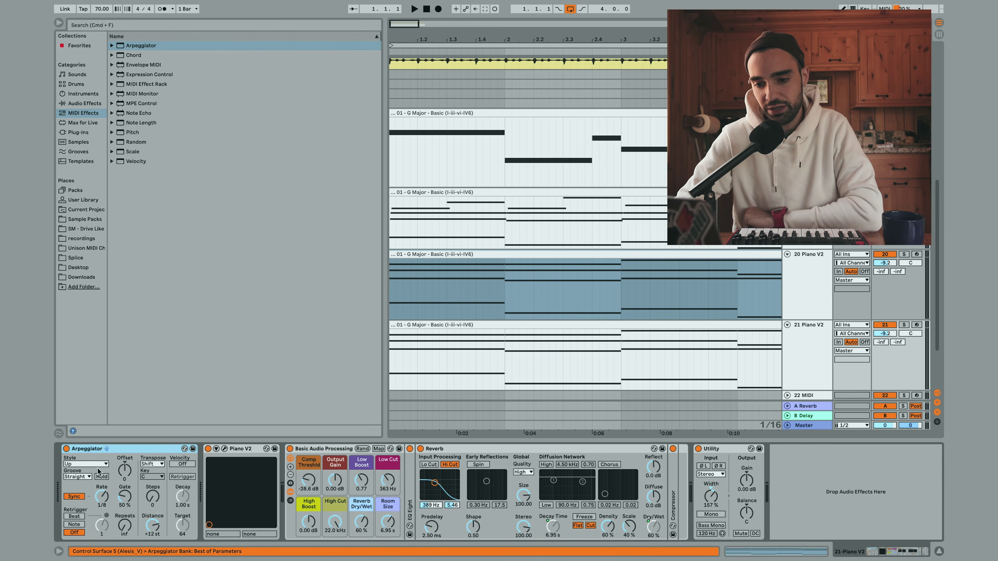
# - Solo the 21 Piano V2 track during playback and set its Reverb Dry/Wet macro to 54%
pyautogui.click(904, 255)
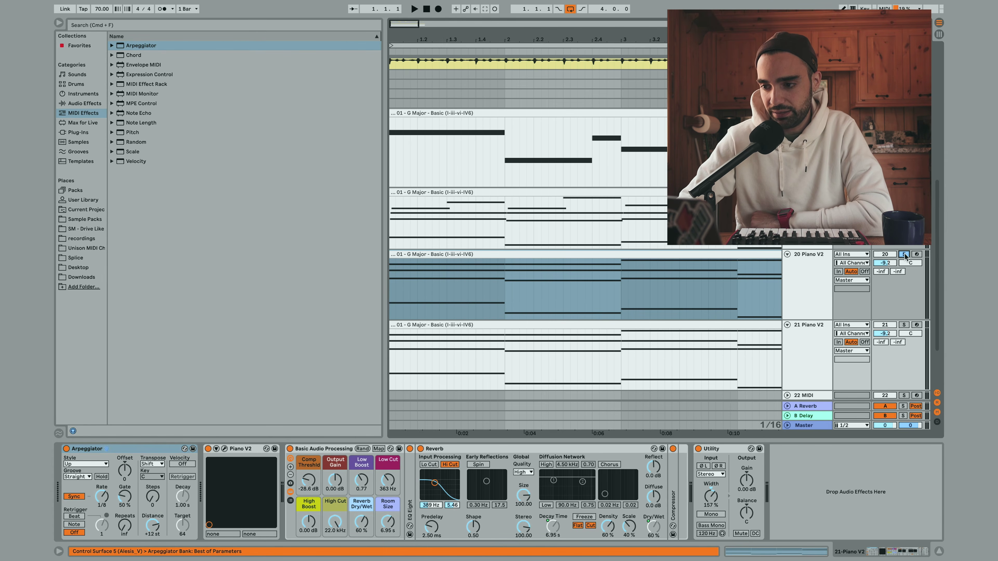
pyautogui.press('space')
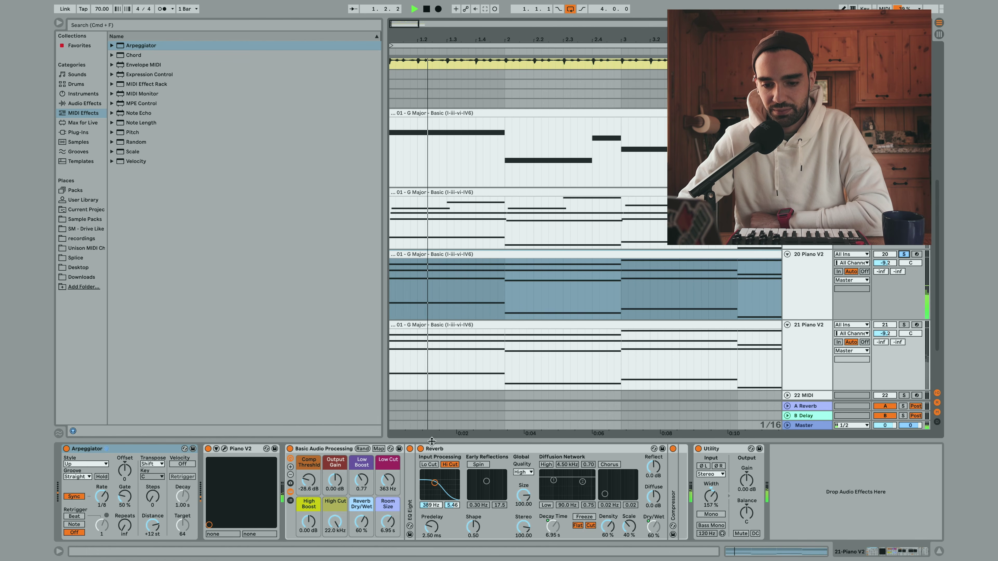
pyautogui.click(905, 254)
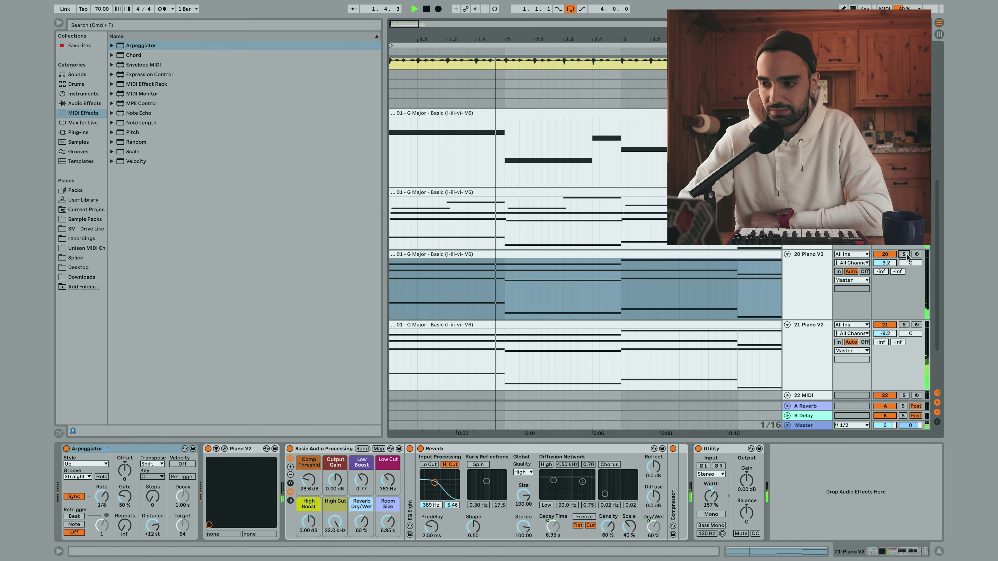
pyautogui.press('space')
pyautogui.click(903, 326)
pyautogui.press('space')
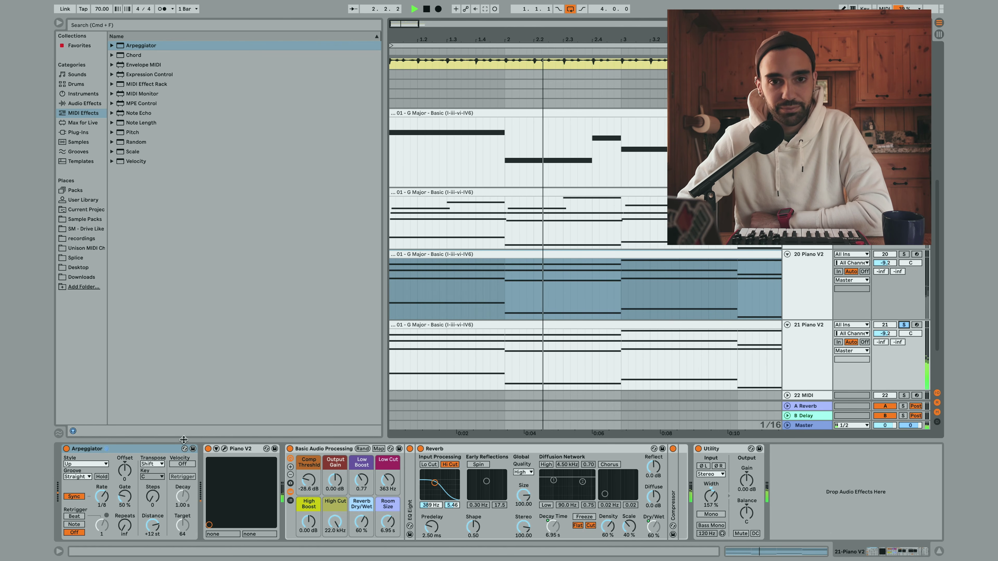
pyautogui.click(359, 526)
pyautogui.moveTo(359, 526); pyautogui.dragTo(360, 529)
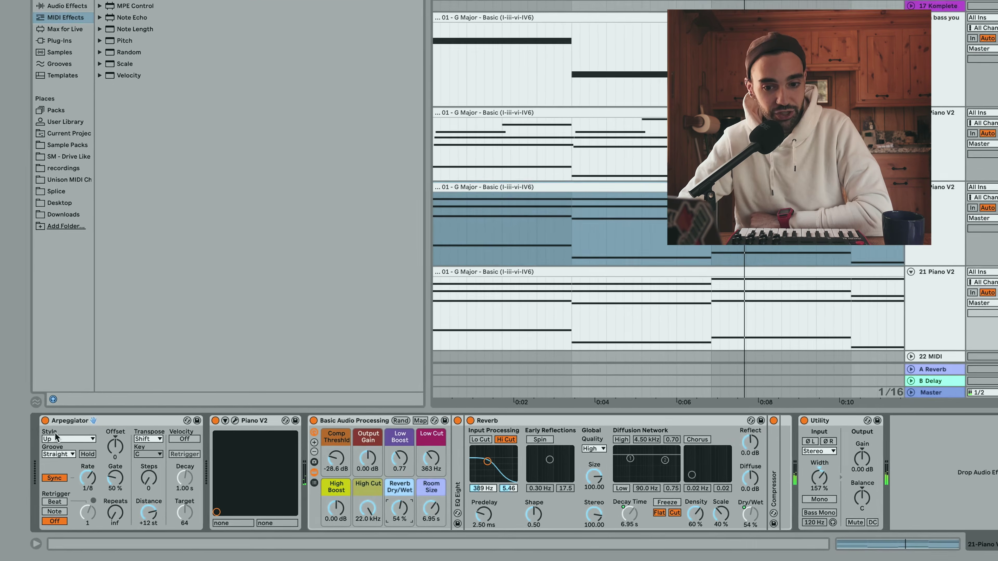
# - Set the Arpeggiator's style to Down and its rate to 1/16
pyautogui.click(56, 436)
pyautogui.click(67, 290)
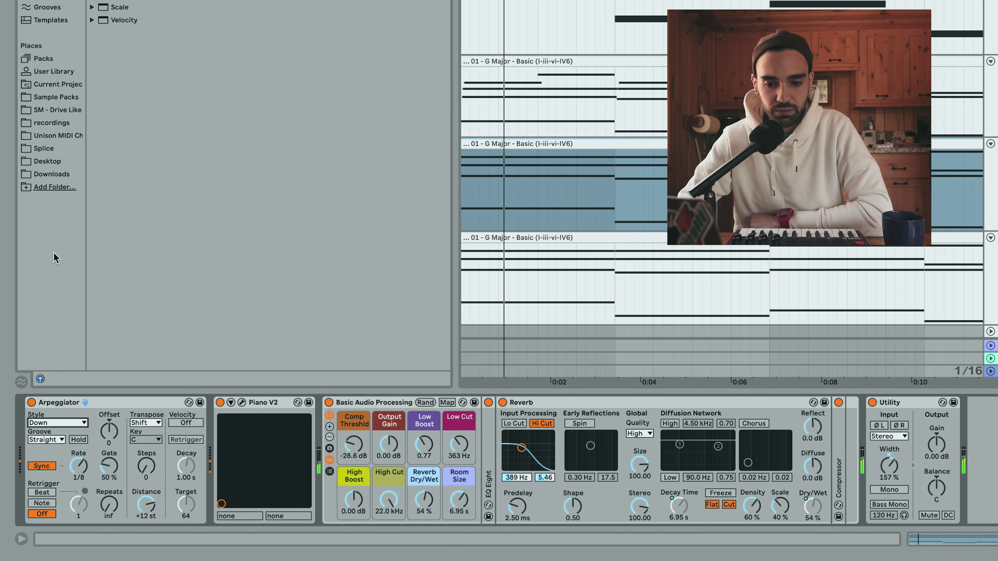
pyautogui.click(79, 465)
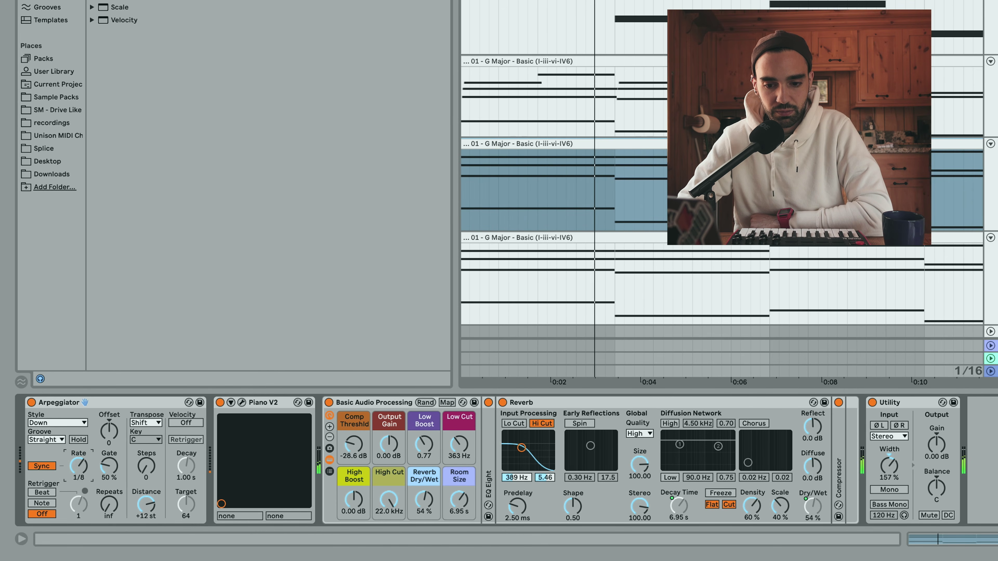
pyautogui.moveTo(79, 465); pyautogui.dragTo(78, 470)
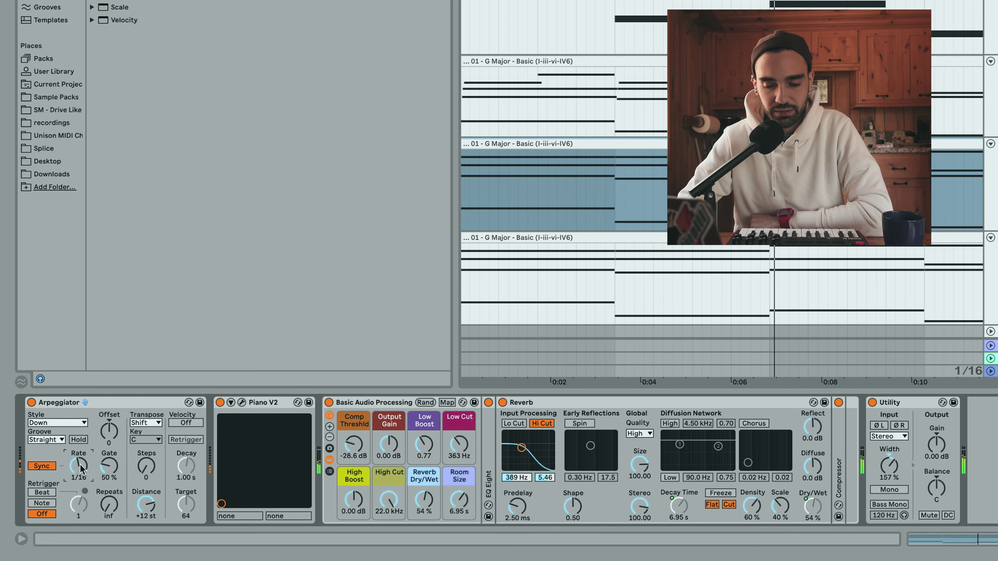
# - Delete the low root notes, C2–G2, from the 21 Piano V2 clip, leaving only the upper chord notes
pyautogui.scroll(-5, 602, 282)
pyautogui.doubleClick(589, 146)
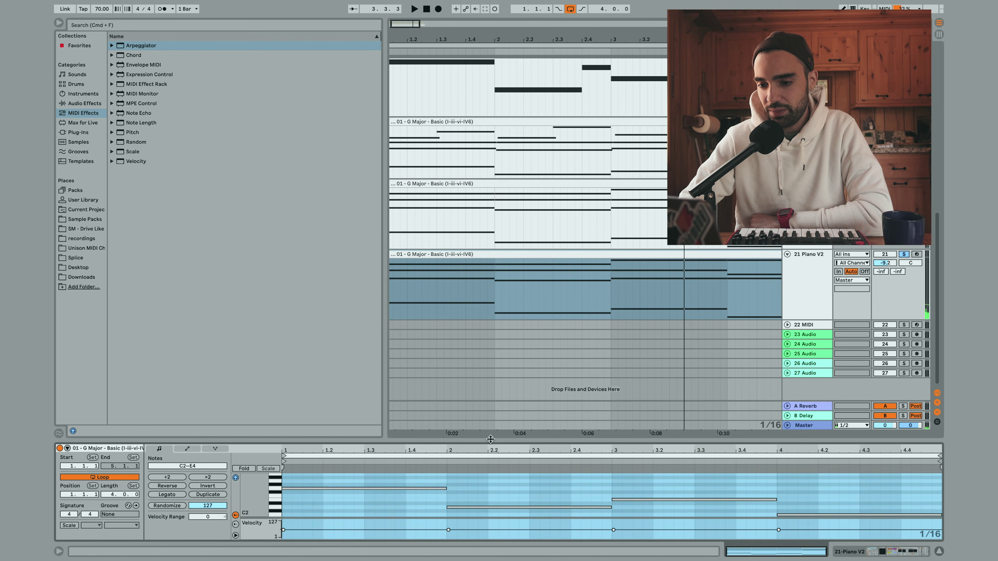
pyautogui.moveTo(491, 439); pyautogui.dragTo(490, 217)
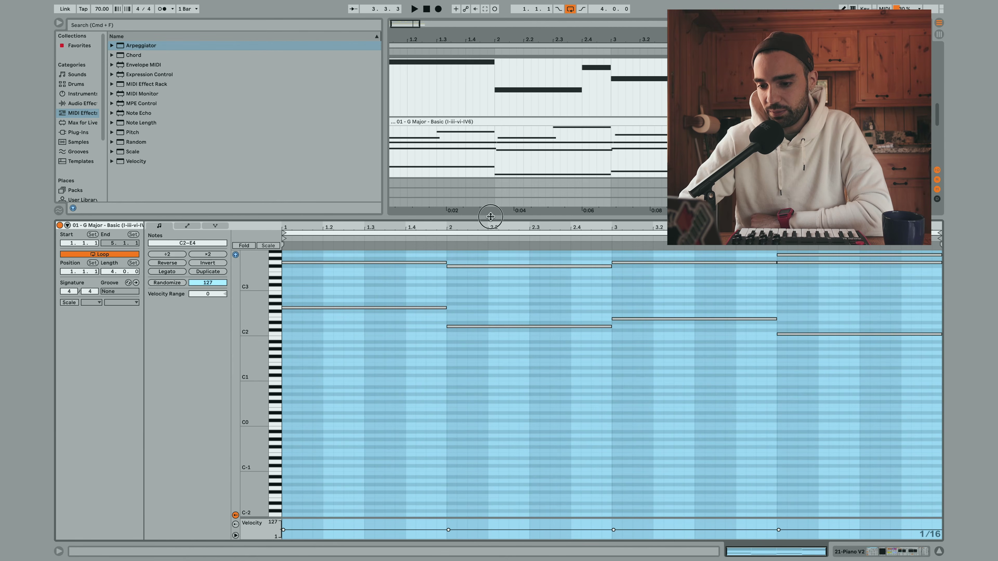
pyautogui.scroll(5, 411, 304)
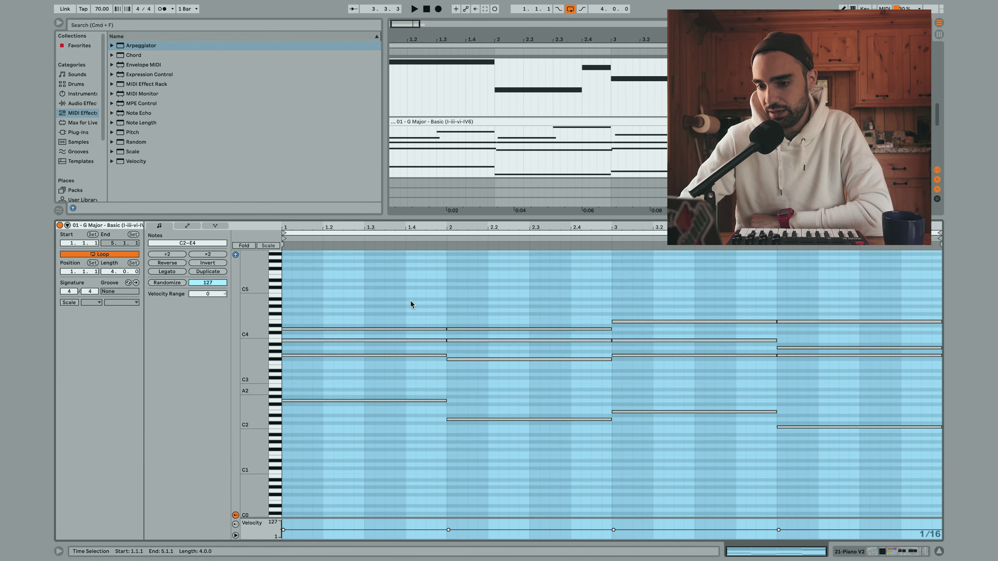
pyautogui.moveTo(406, 388); pyautogui.dragTo(944, 447)
pyautogui.press('Delete')
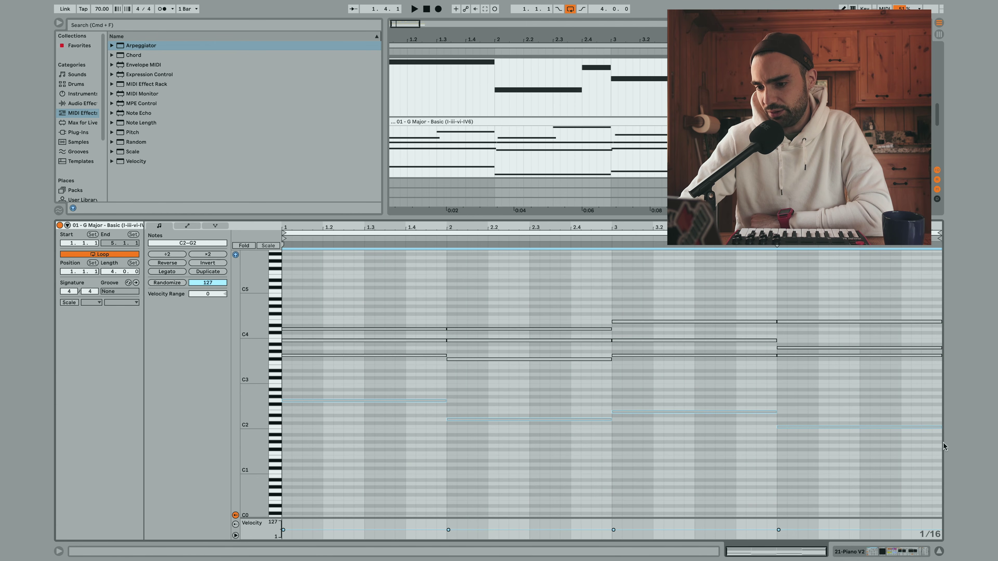
# - While the loop plays, set the Arpeggiator's Steps to 1 and the 21 Piano V2 track volume to -12.0 dB
pyautogui.press('space')
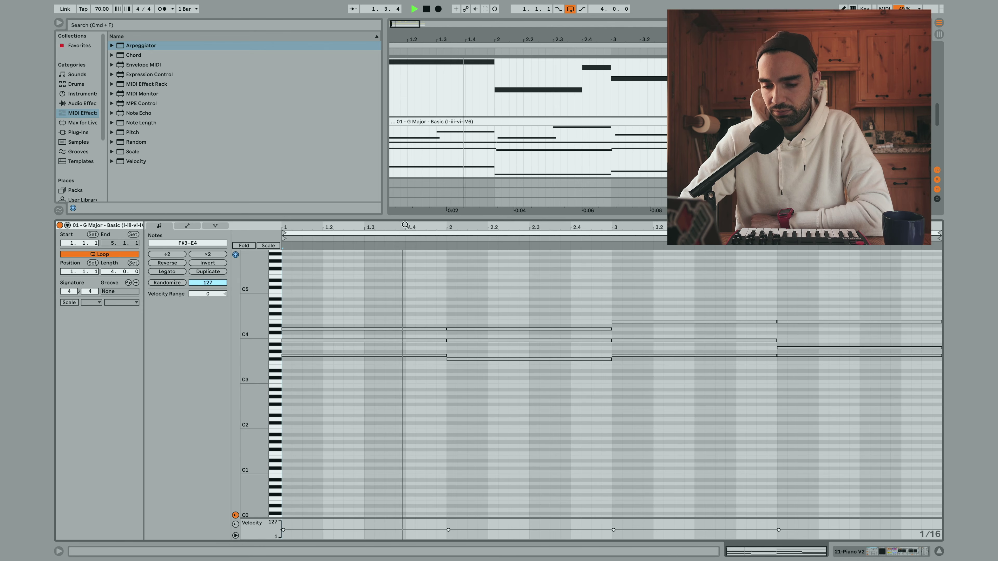
pyautogui.moveTo(405, 223); pyautogui.dragTo(399, 395)
pyautogui.doubleClick(793, 286)
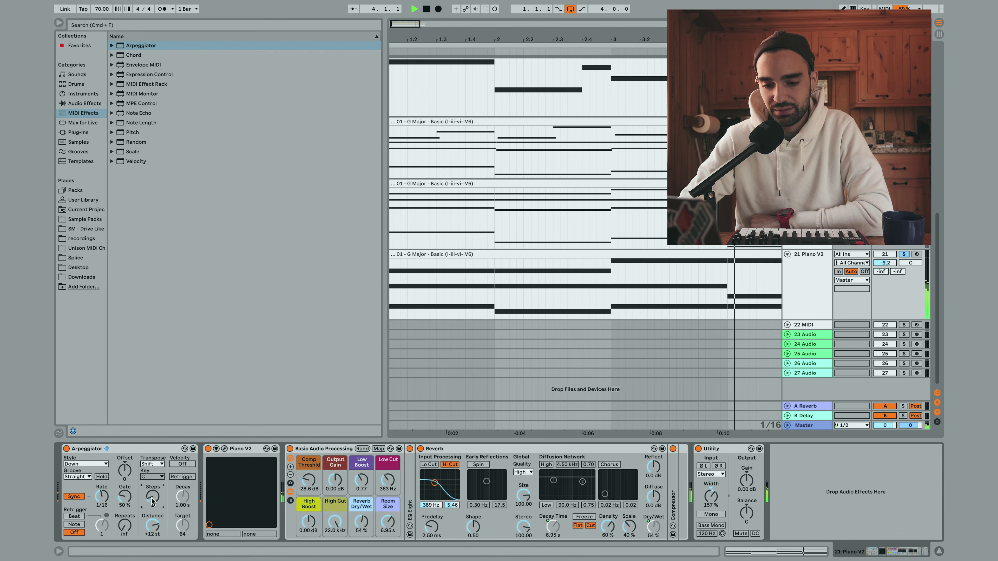
pyautogui.click(884, 265)
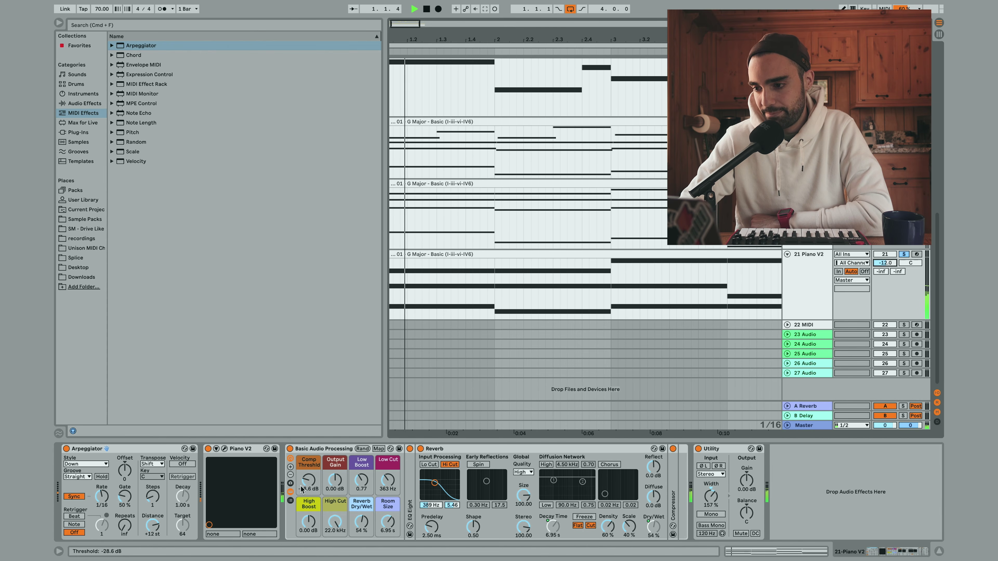
# - Audition the Up & Down arpeggio style and settle on Converge
pyautogui.click(97, 464)
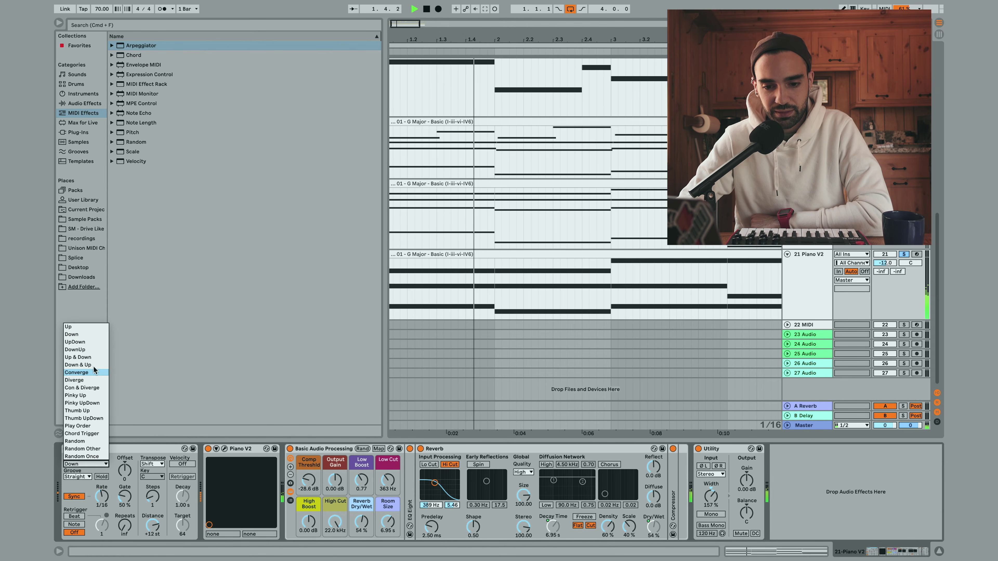
pyautogui.click(91, 356)
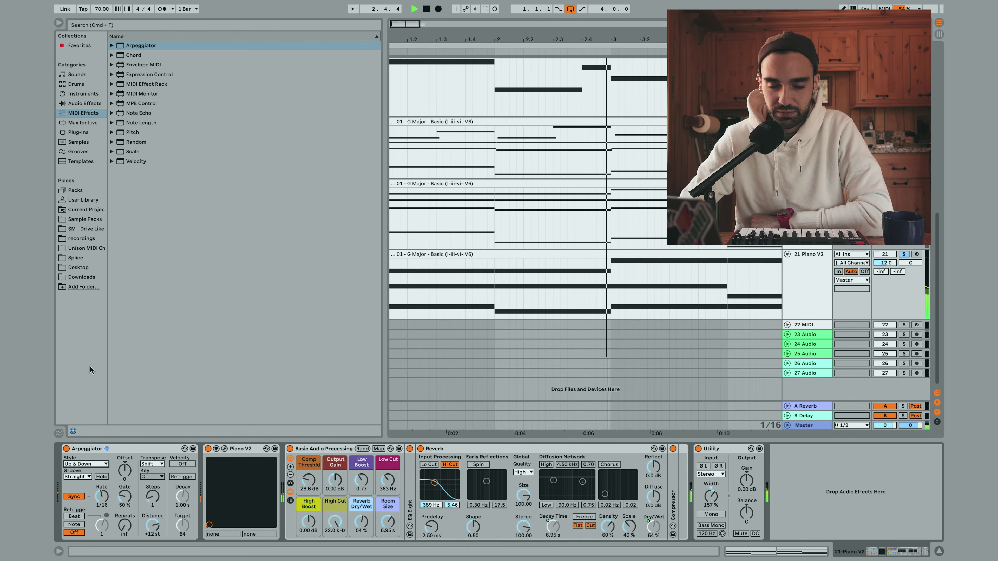
pyautogui.click(87, 464)
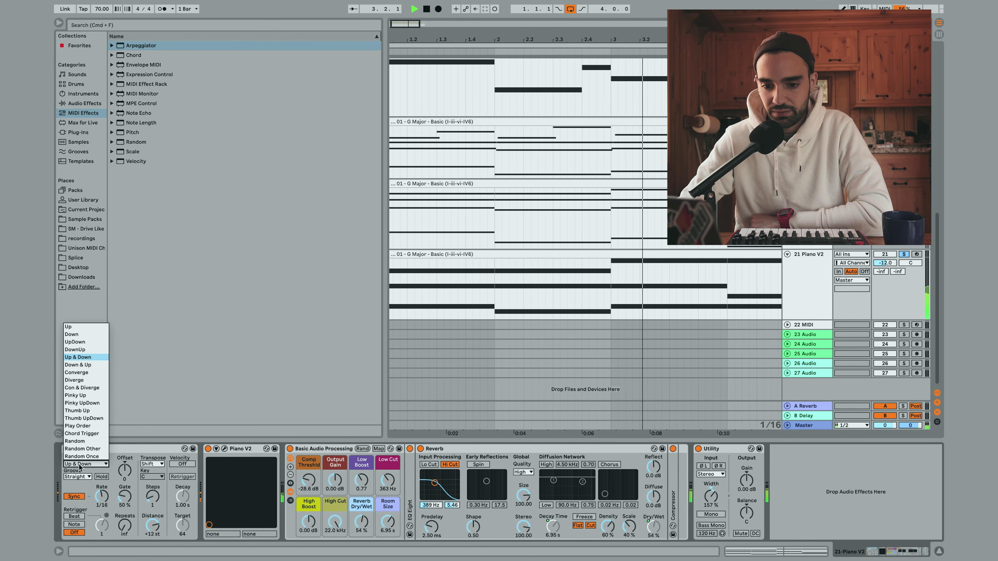
pyautogui.click(90, 372)
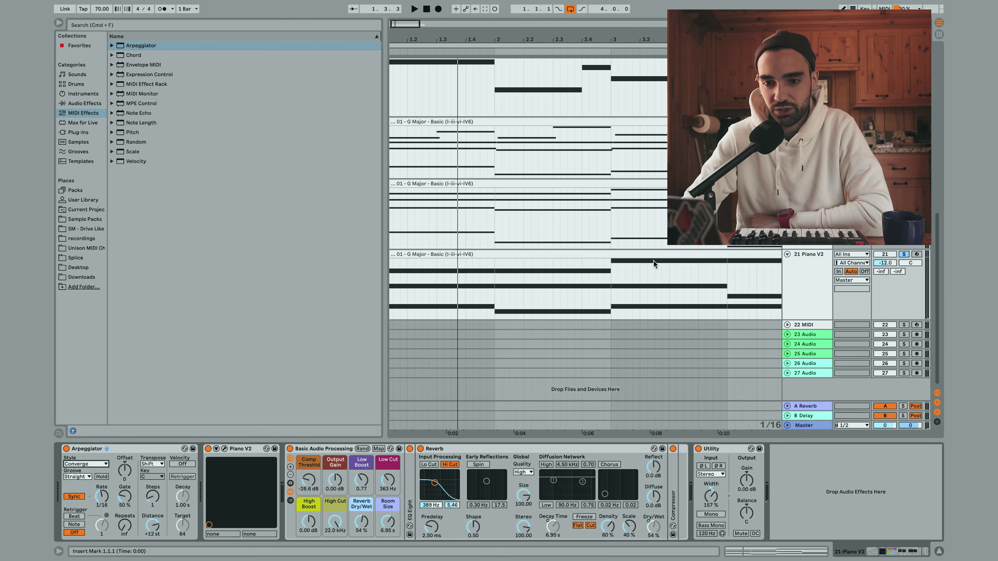
# - Replace the piano instrument on track 21 with Operator, keeping the Arpeggiator and audio effects
pyautogui.click(811, 303)
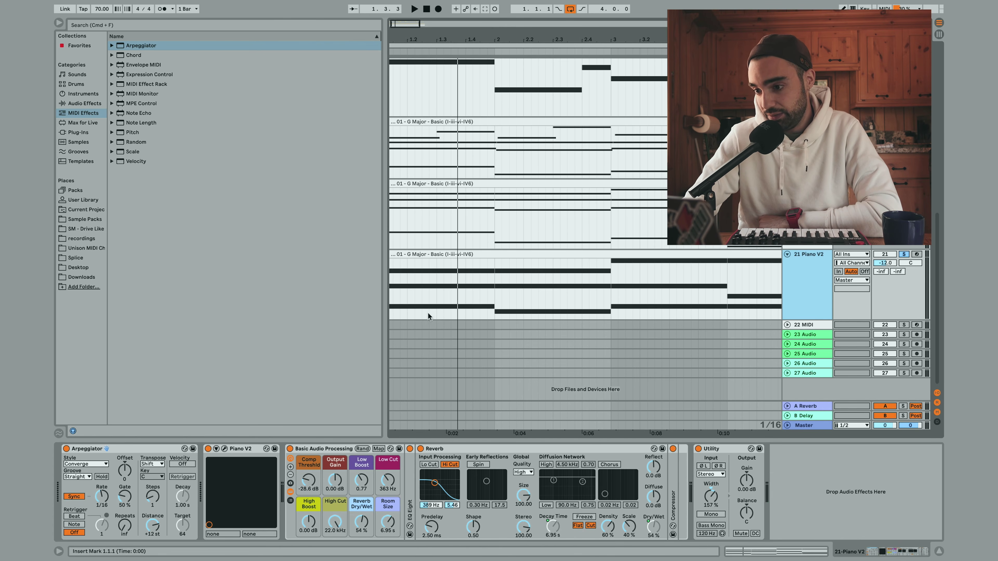
pyautogui.click(90, 95)
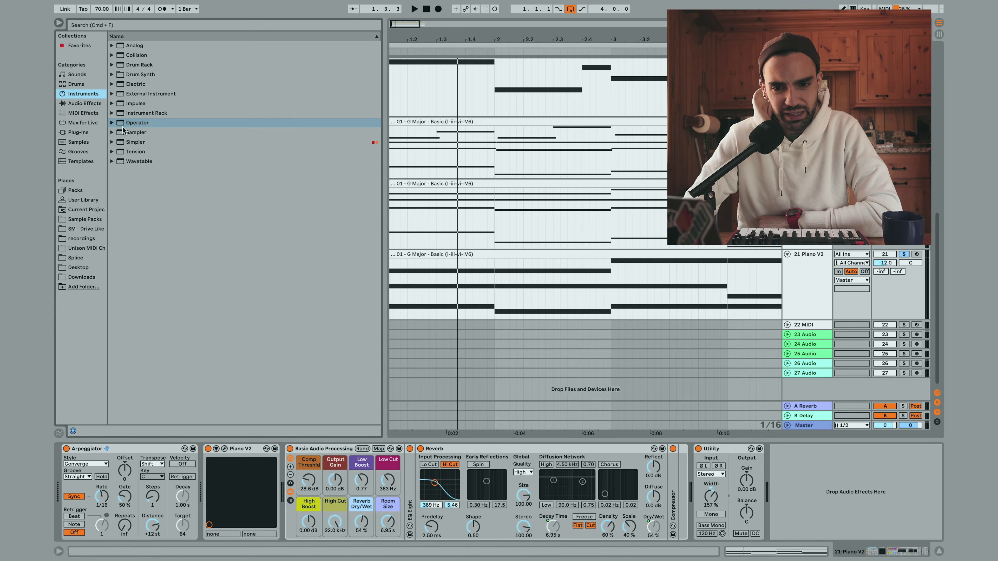
pyautogui.moveTo(121, 126); pyautogui.dragTo(136, 126)
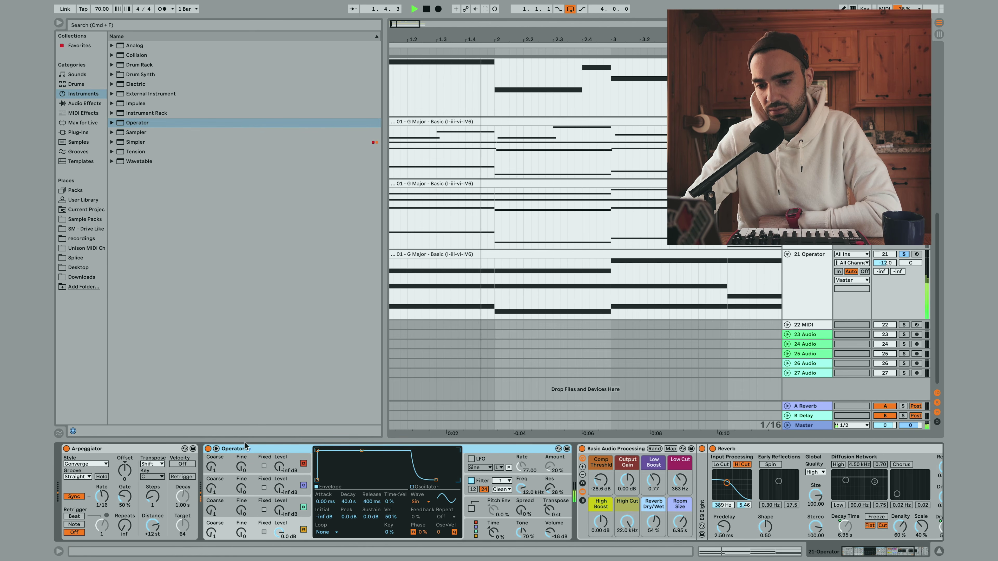
# - Set track 21's High Cut macro to about 2.36 kHz and Low Cut to 752 Hz, and collapse the Basic Audio Processing rack
pyautogui.moveTo(628, 522); pyautogui.dragTo(627, 535)
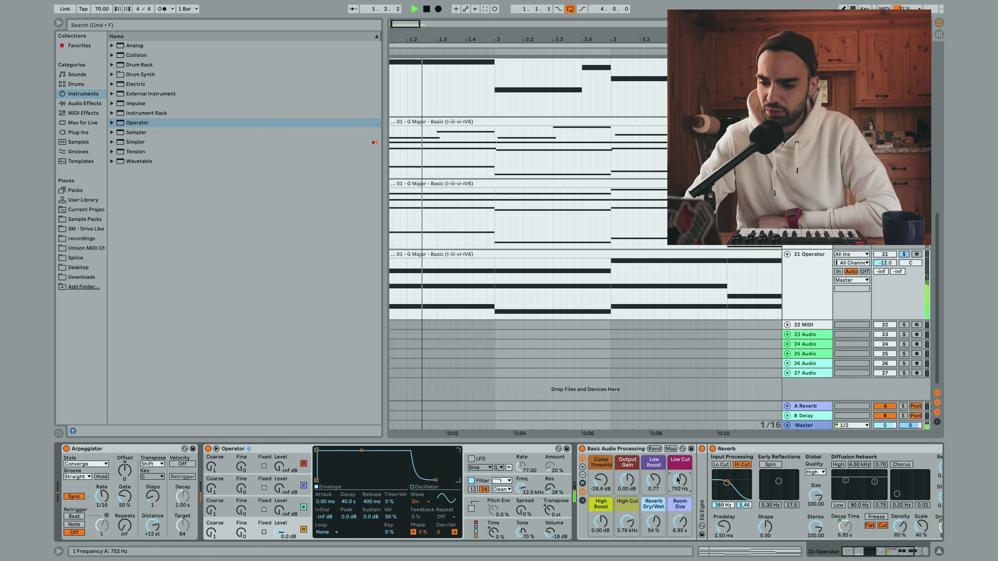
pyautogui.moveTo(627, 522); pyautogui.dragTo(627, 529)
pyautogui.hscroll(5, 629, 511)
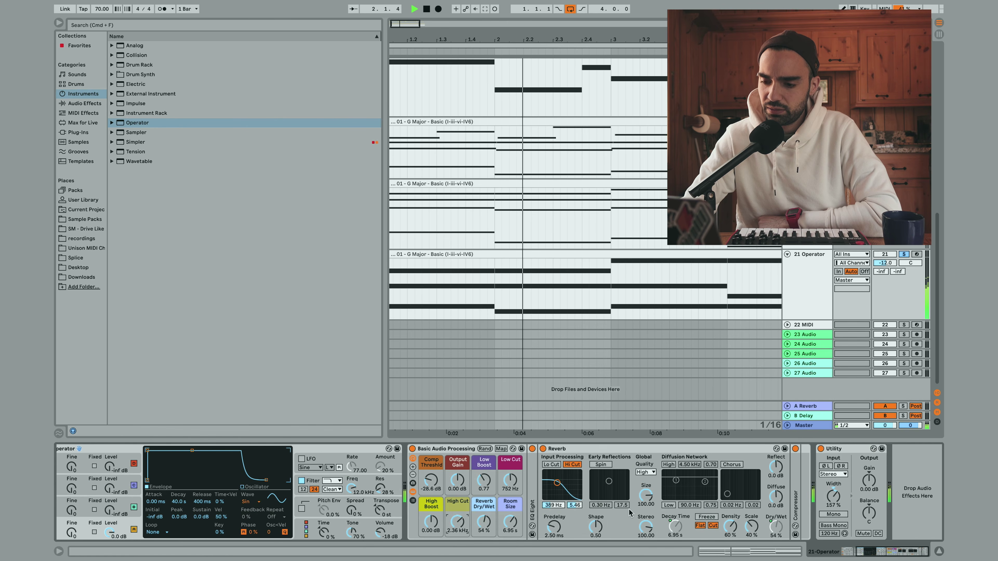
pyautogui.doubleClick(632, 449)
pyautogui.doubleClick(445, 448)
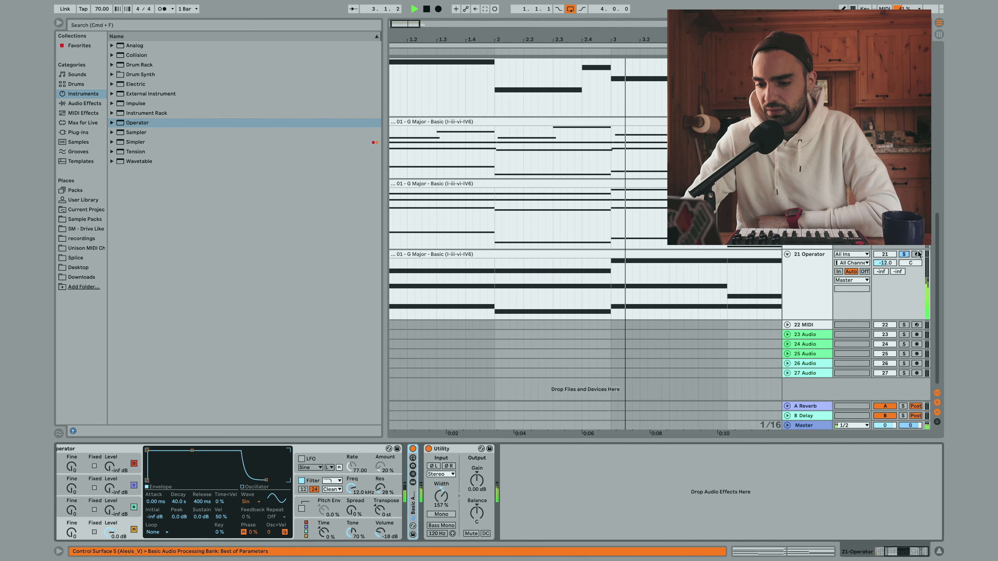
# - Unsolo the 21 Operator track and set its volume to -14.9 dB against the full beat
pyautogui.click(903, 254)
pyautogui.moveTo(887, 266); pyautogui.dragTo(887, 268)
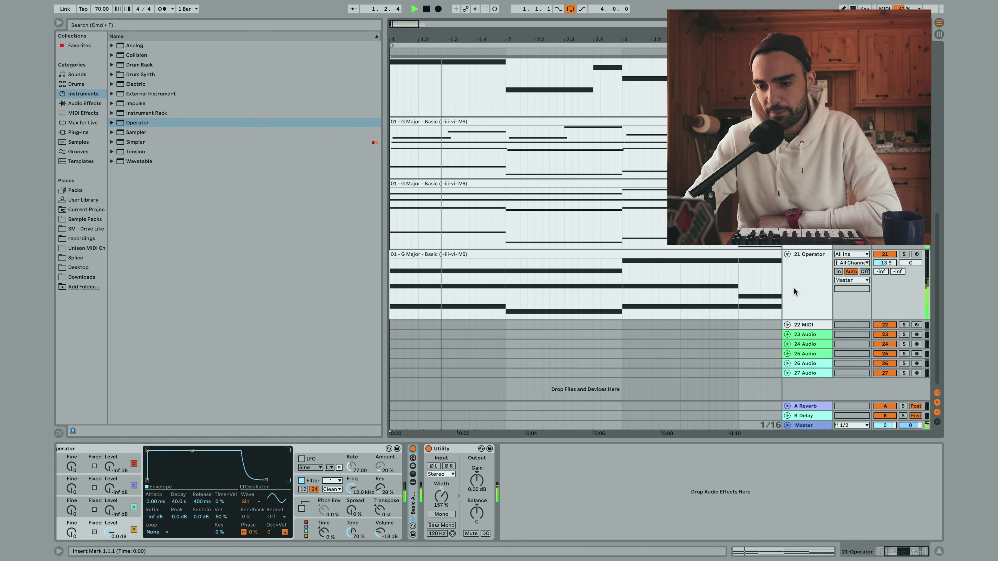
pyautogui.moveTo(885, 264); pyautogui.dragTo(886, 265)
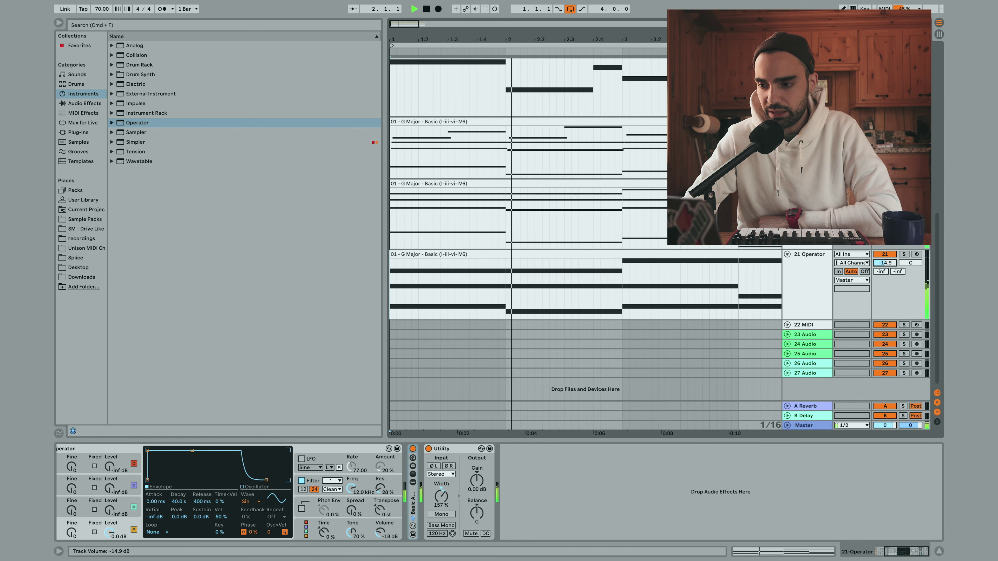
# - Open the track 21 Operator clip in an enlarged note editor and add a one-bar G4 note over bar 1
pyautogui.doubleClick(556, 252)
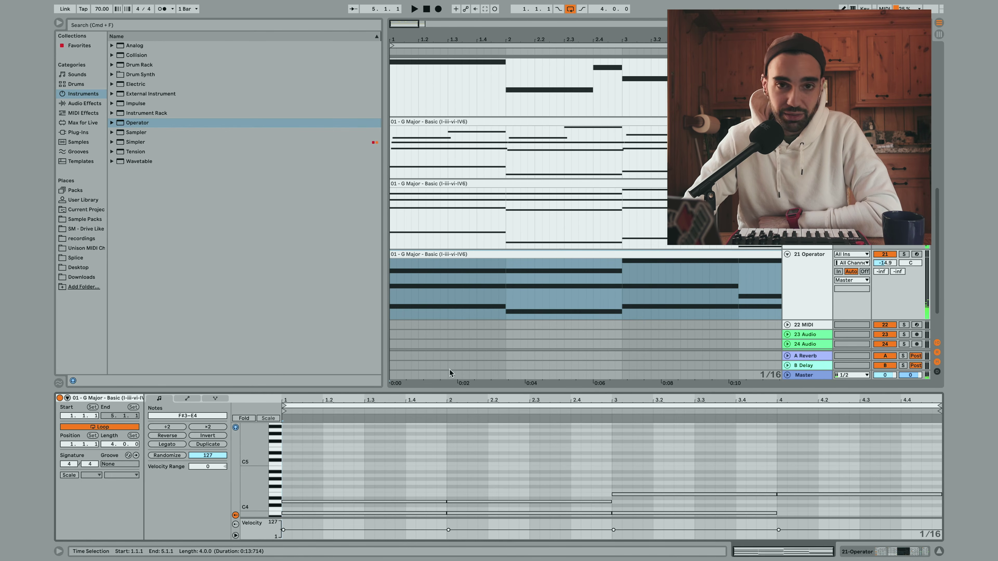
pyautogui.moveTo(445, 388); pyautogui.dragTo(450, 306)
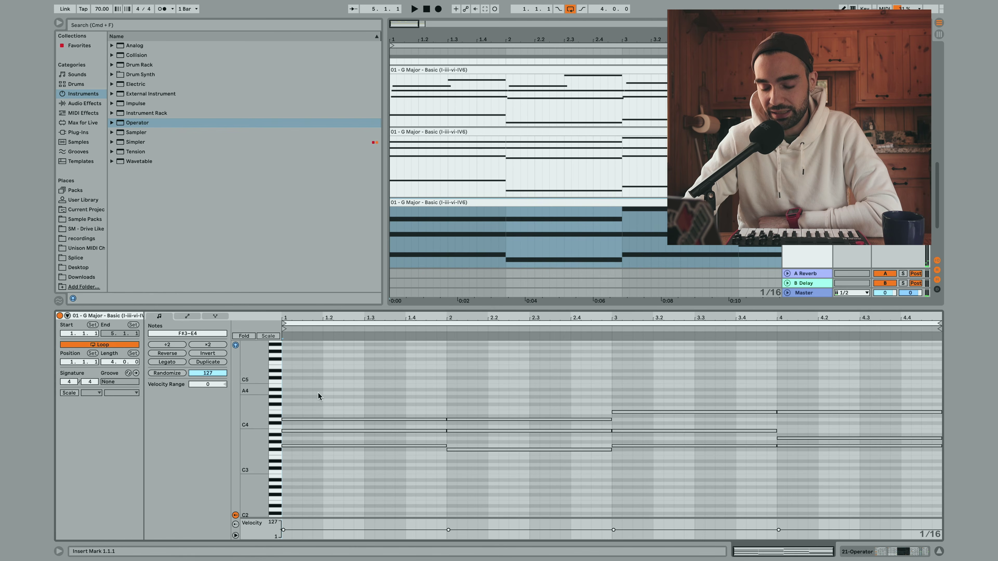
pyautogui.doubleClick(286, 400)
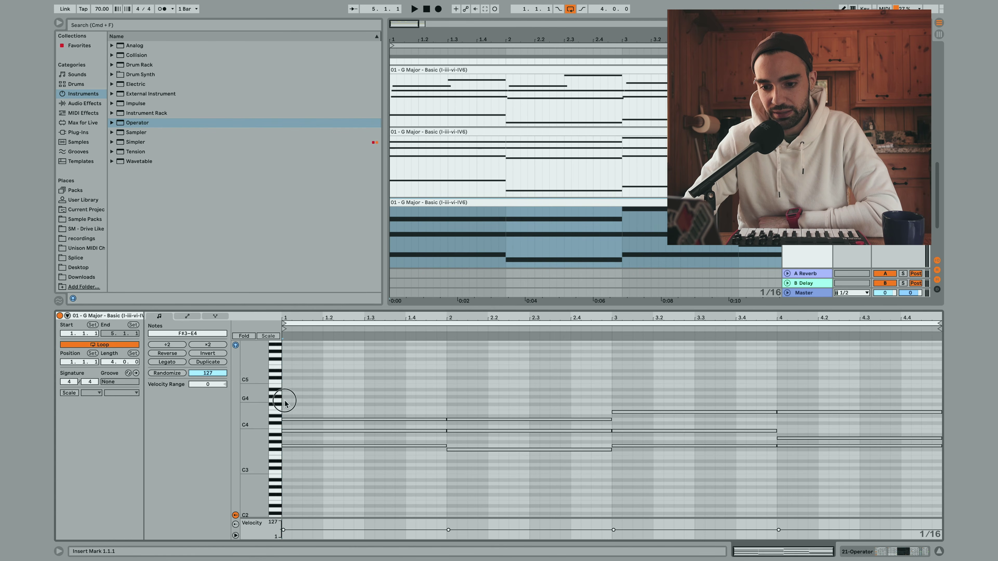
pyautogui.moveTo(303, 400); pyautogui.dragTo(461, 403)
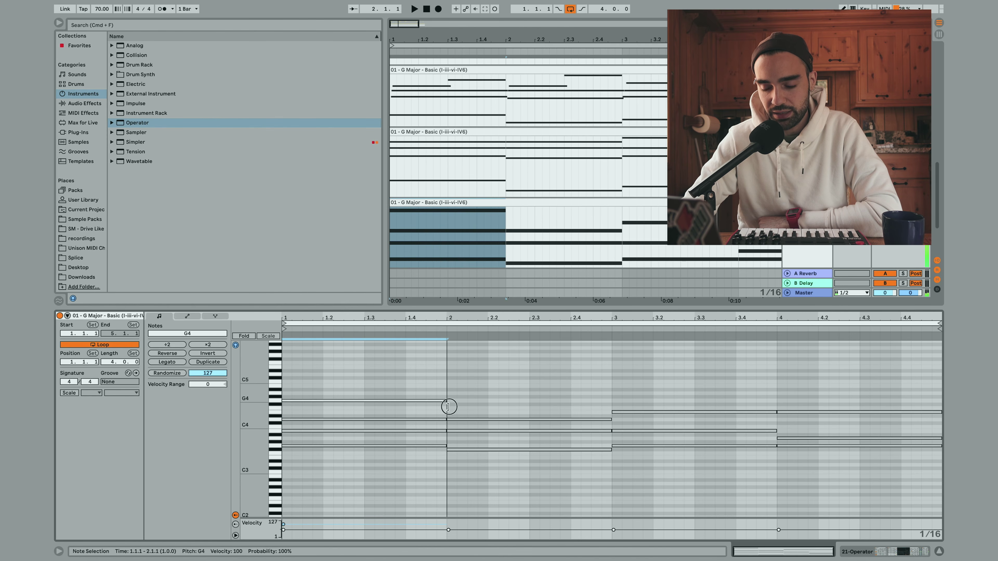
pyautogui.press('space')
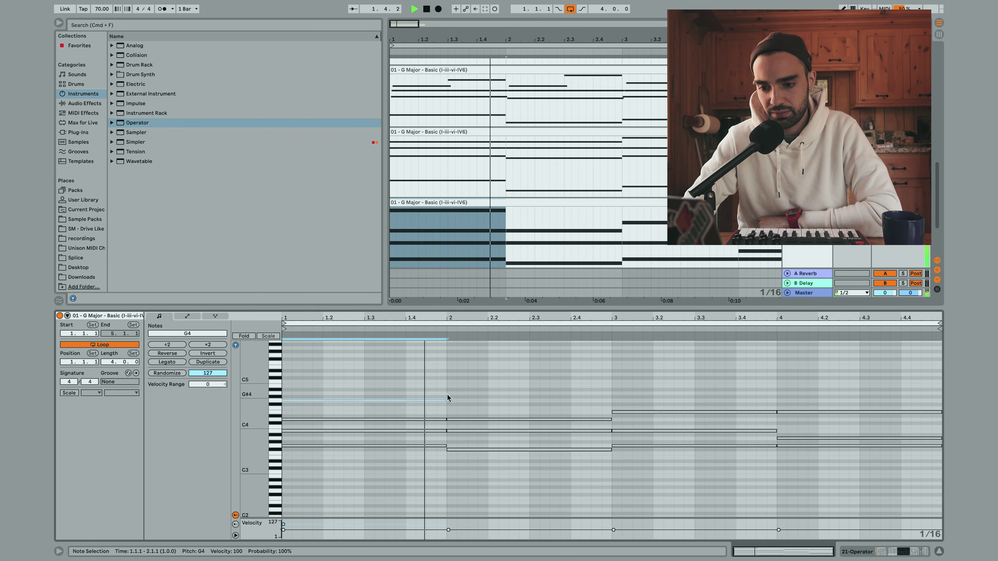
pyautogui.press('space')
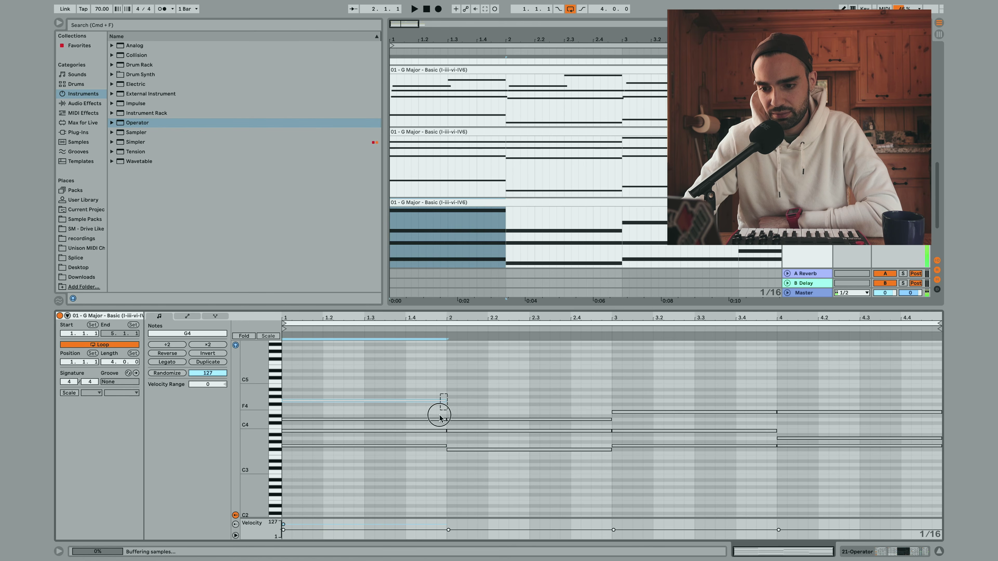
# - Duplicate the G4 note into bar 2, lower the copy to F#4, and play it back
pyautogui.press('super+d')
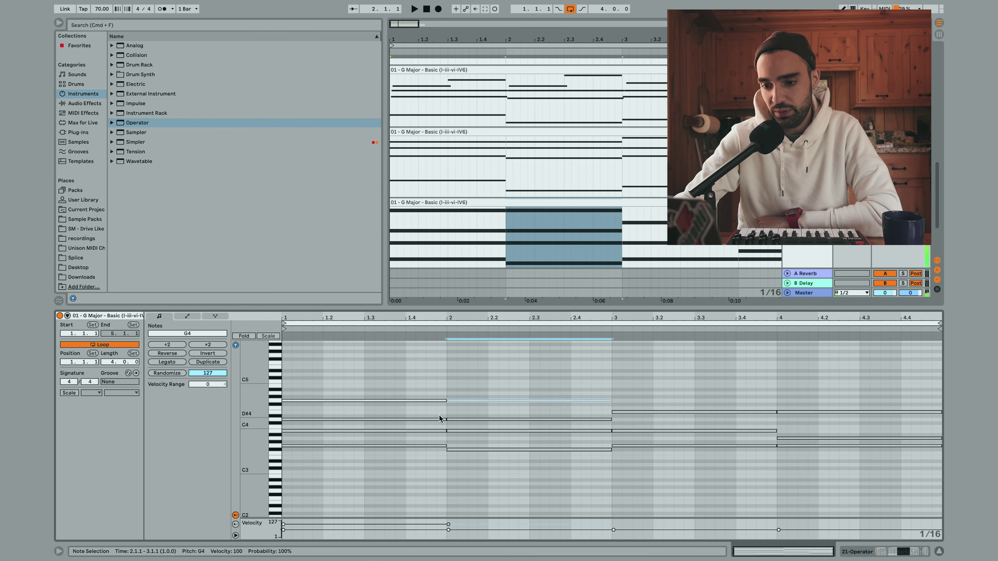
pyautogui.press('Down')
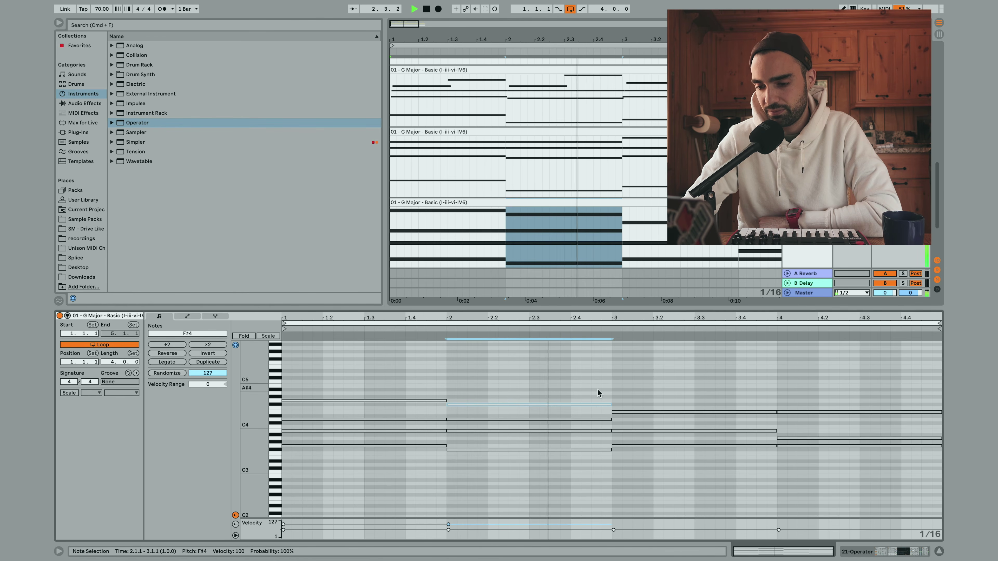
pyautogui.press('space')
# - Duplicate the F#4 note into bars 3 and 4, and raise the bar 3 copy to B4
pyautogui.click(601, 415)
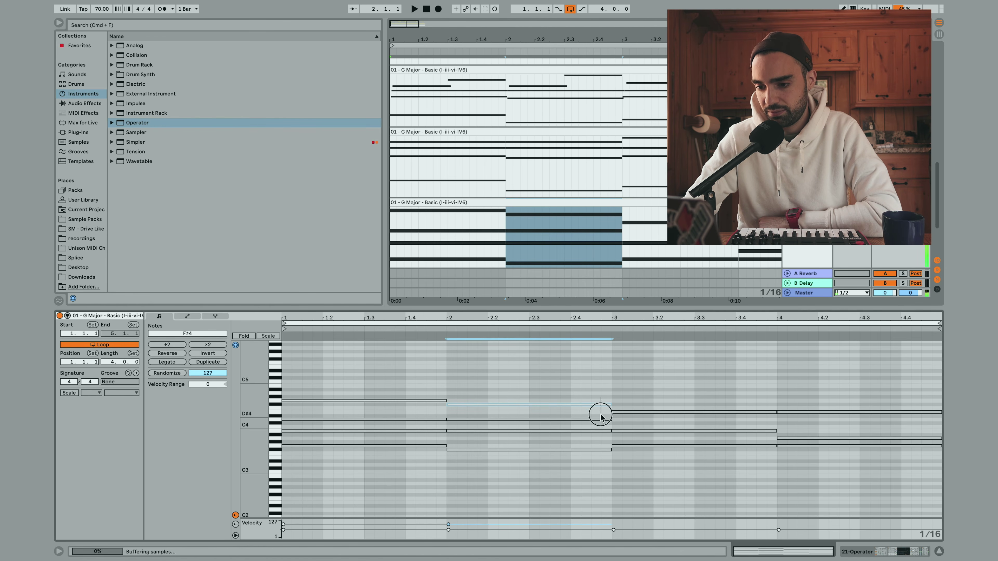
pyautogui.press('super+d')
pyautogui.press('super+d')
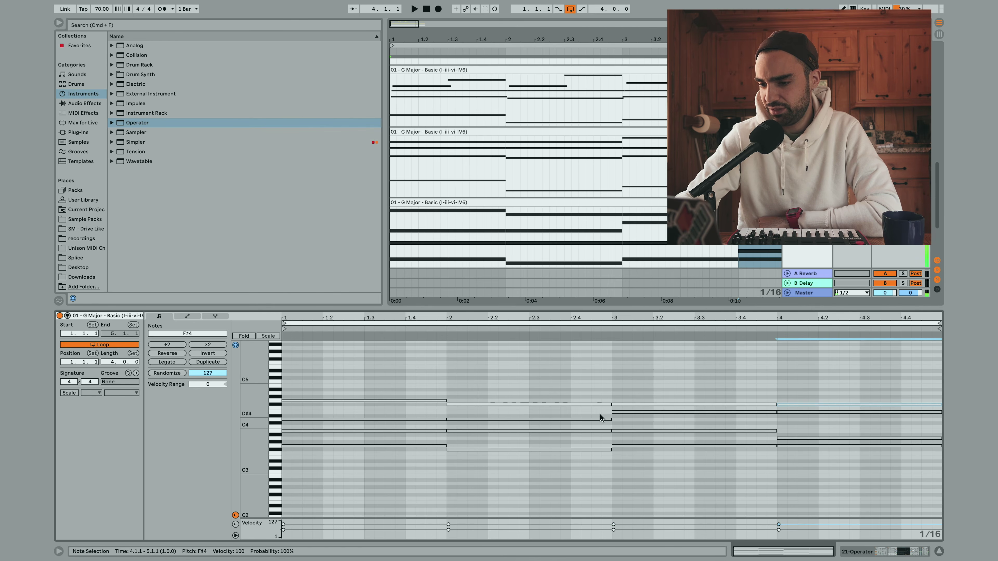
pyautogui.click(636, 404)
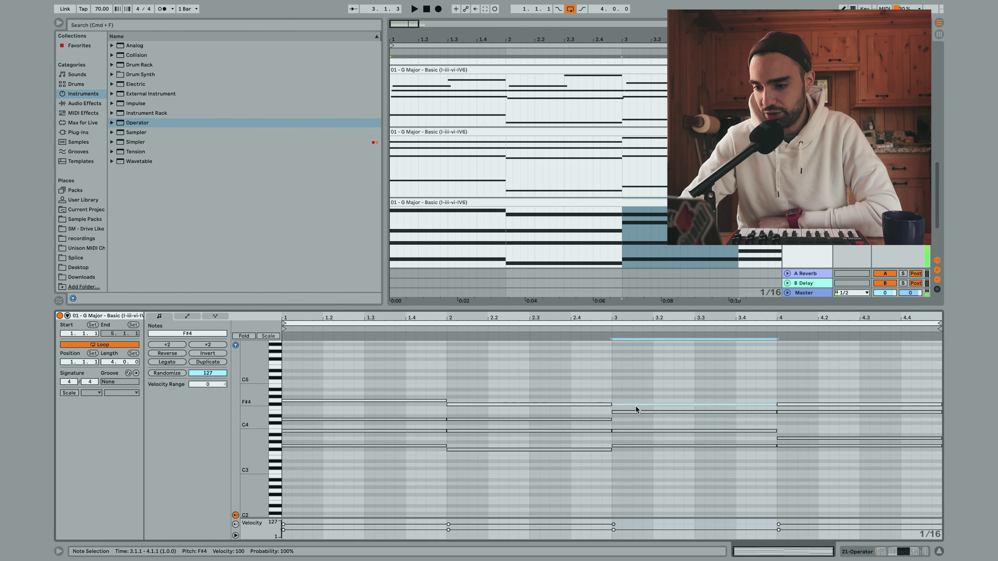
pyautogui.press('Up')
pyautogui.press('Up')
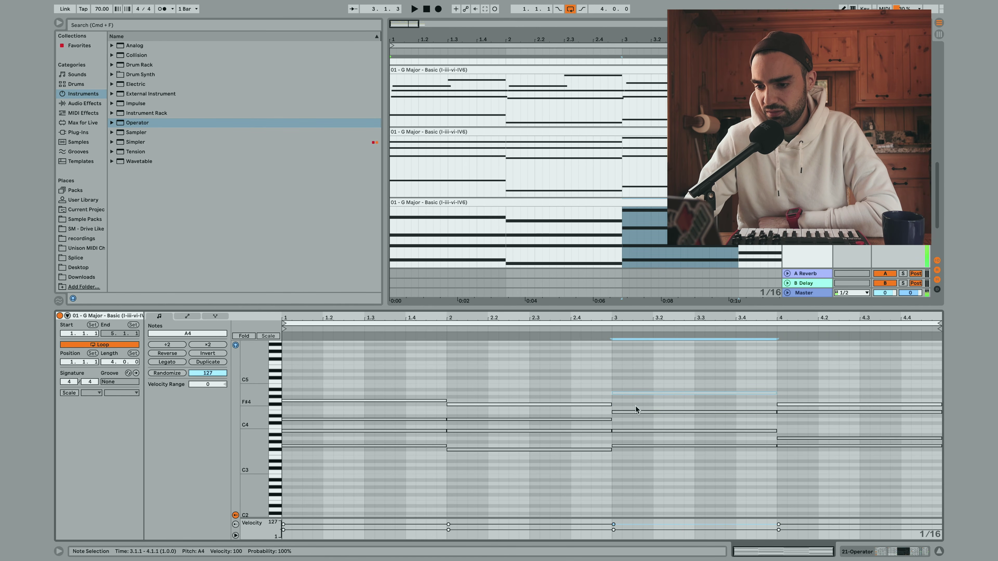
pyautogui.press('Up')
pyautogui.press('Up')
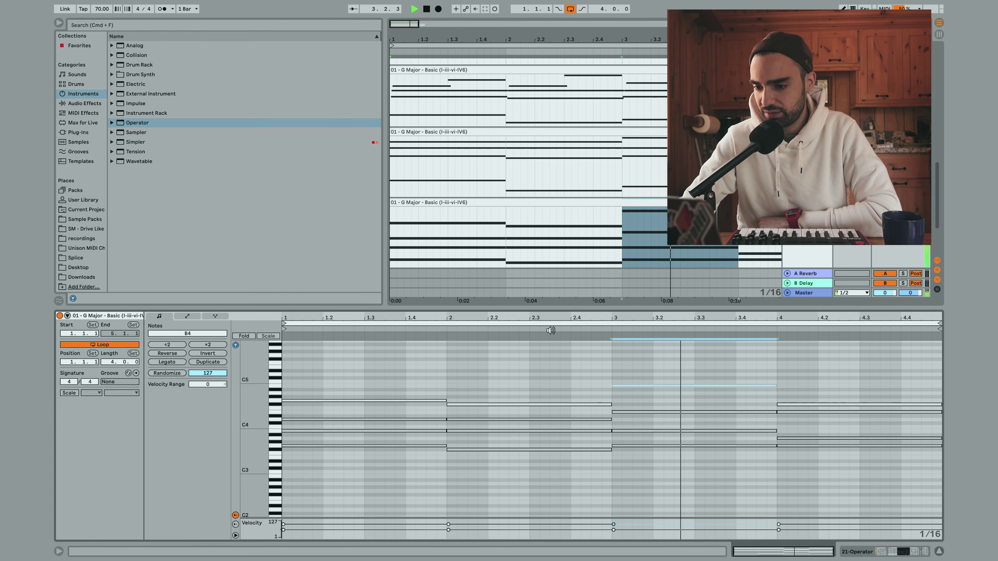
# - Raise the added top note in bar 4 to A4 and select the B4 note in bar 3
pyautogui.scroll(-2, 722, 388)
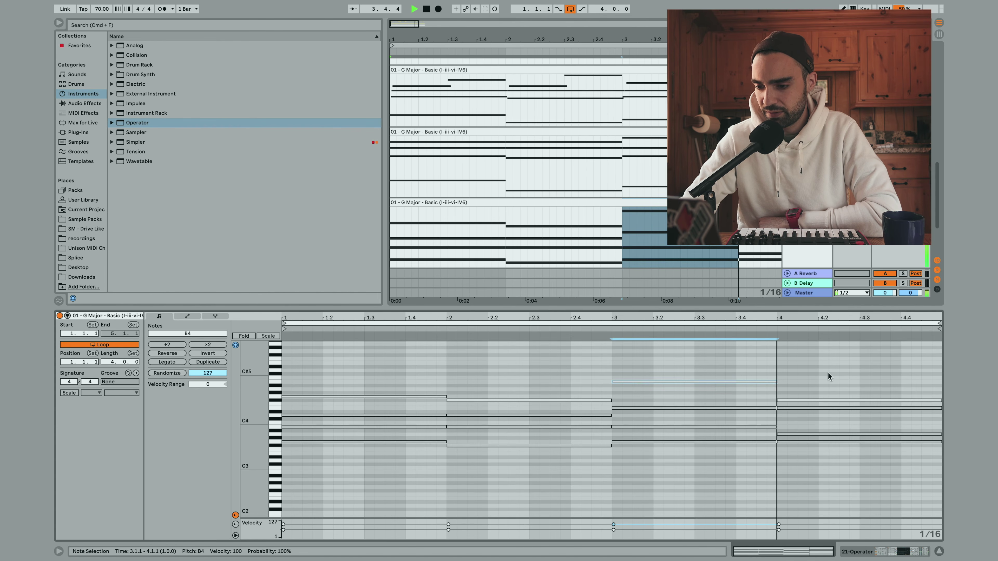
pyautogui.press('space')
pyautogui.click(819, 378)
pyautogui.click(820, 402)
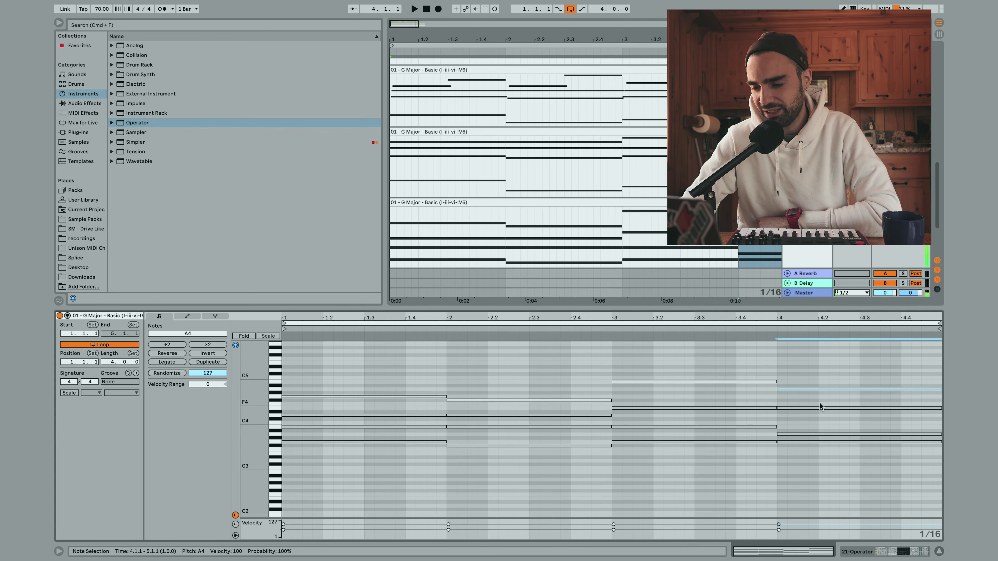
pyautogui.moveTo(756, 366); pyautogui.dragTo(755, 388)
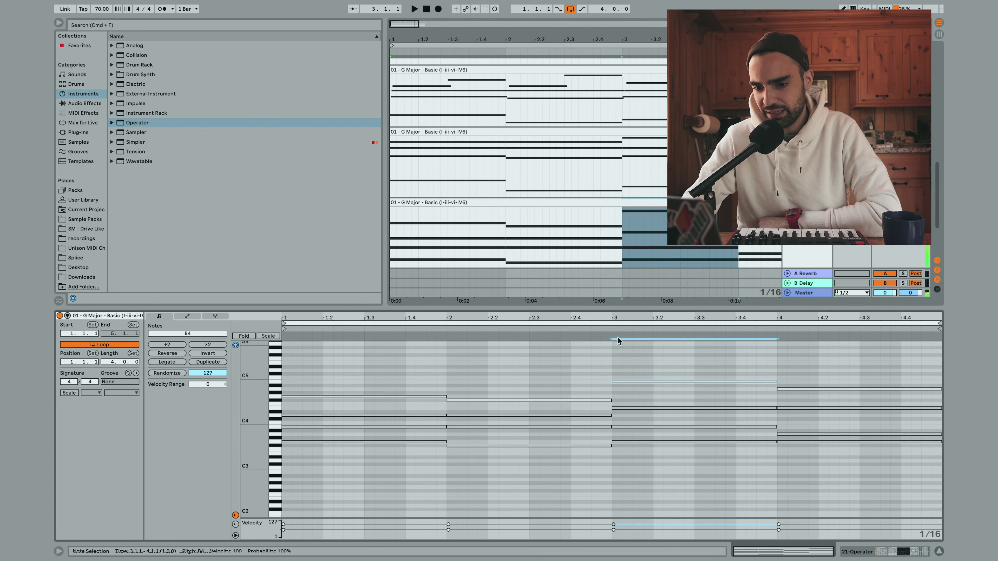
# - Play the loop, shrink the clip editor, and set the track 21 Operator volume to -16.8 dB
pyautogui.press('space')
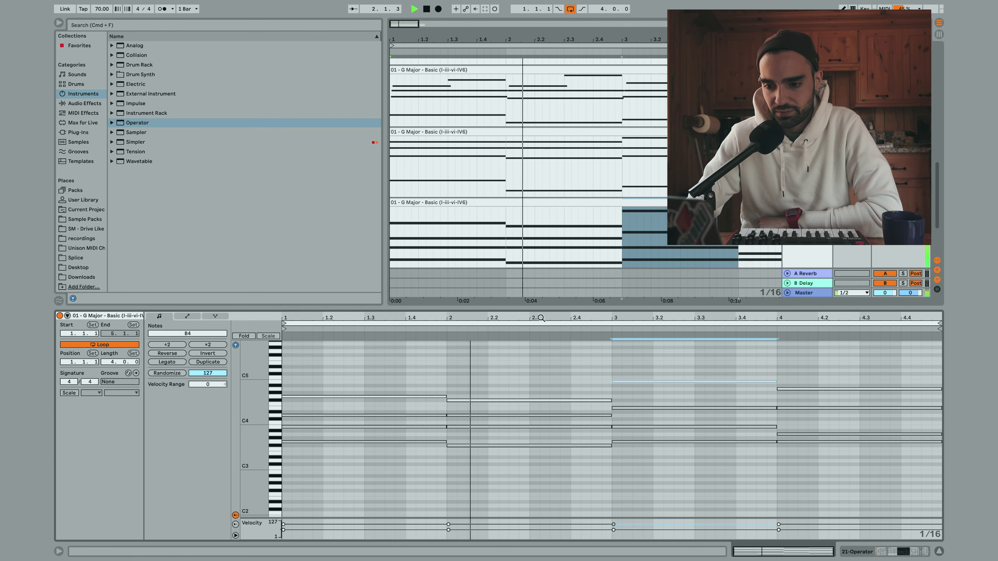
pyautogui.moveTo(565, 308); pyautogui.dragTo(562, 466)
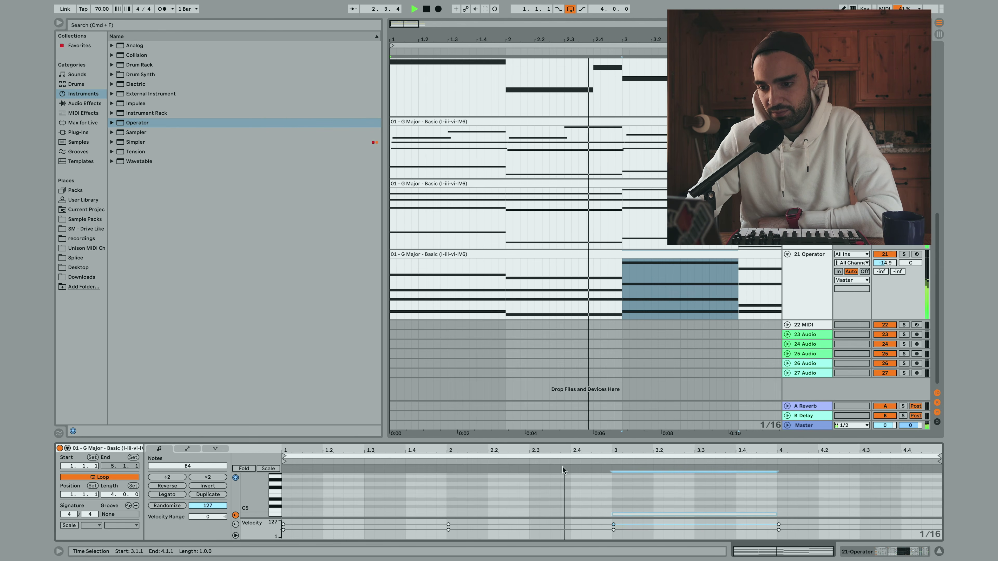
pyautogui.moveTo(886, 263); pyautogui.dragTo(892, 264)
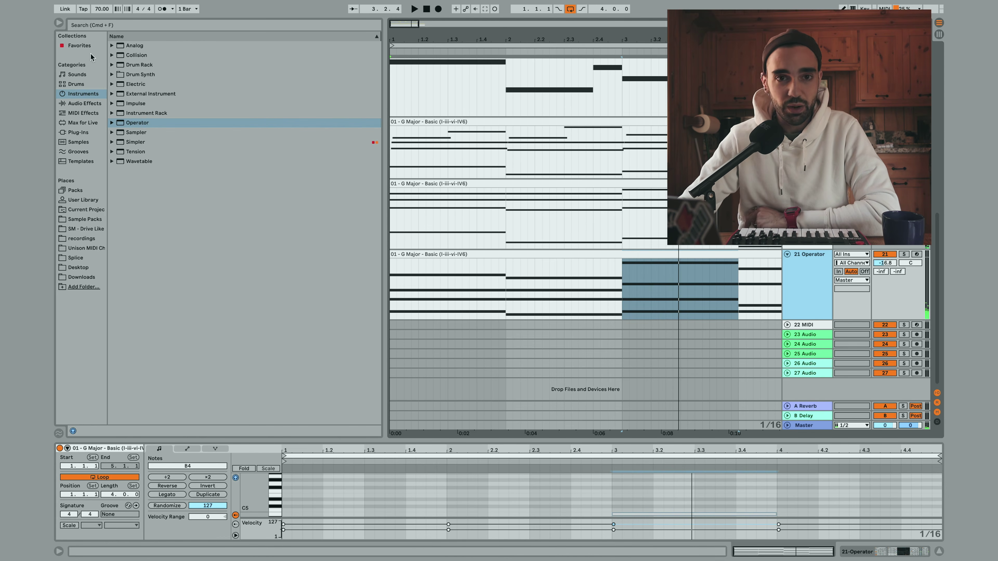
pyautogui.click(59, 24)
pyautogui.moveTo(163, 39); pyautogui.dragTo(140, 27)
pyautogui.scroll(10, 202, 197)
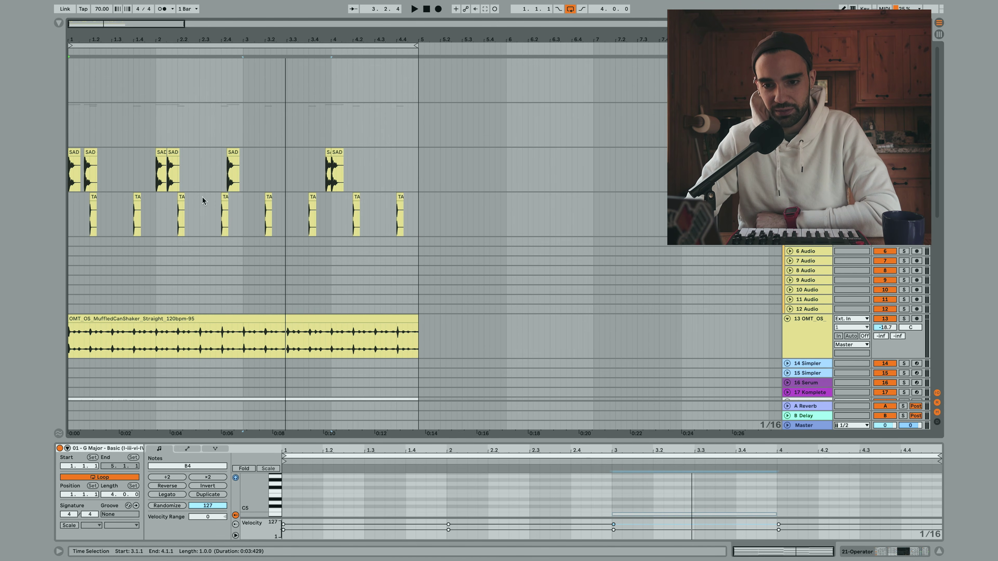
pyautogui.scroll(-8, 202, 200)
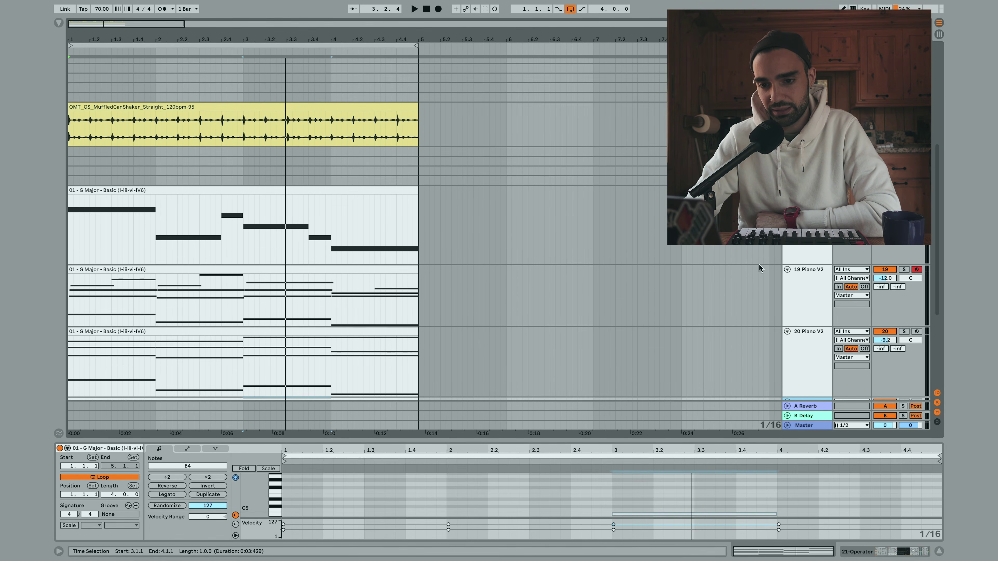
pyautogui.scroll(8, 759, 264)
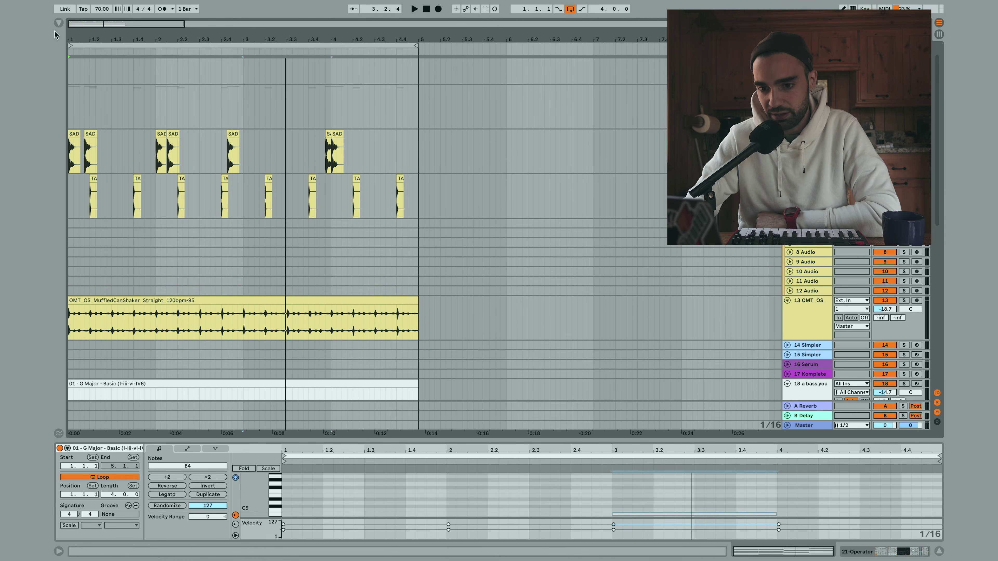
pyautogui.click(58, 23)
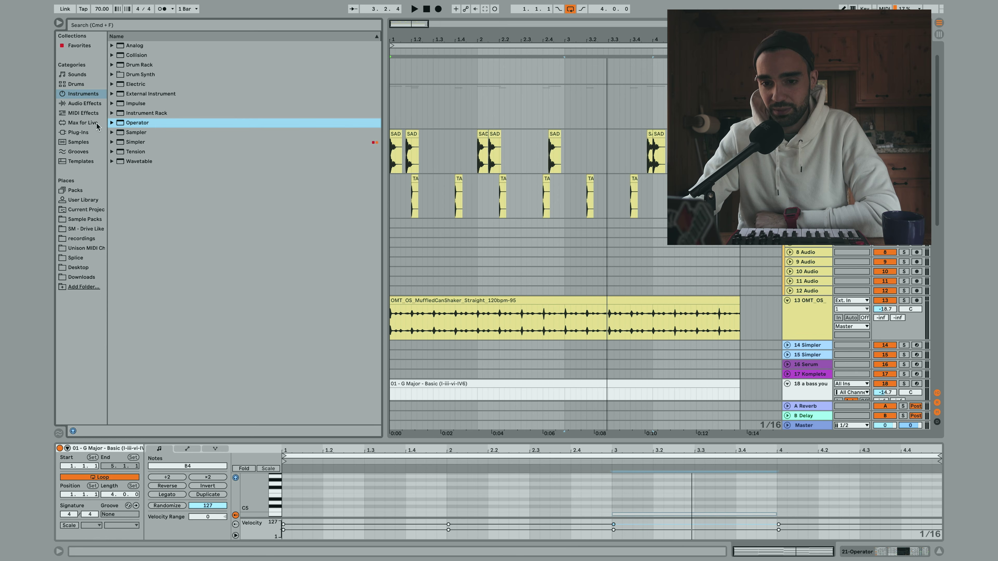
# - Add a Compressor from the Dynamics audio effects to the shaker on track 13, after its EQ Eight
pyautogui.click(91, 104)
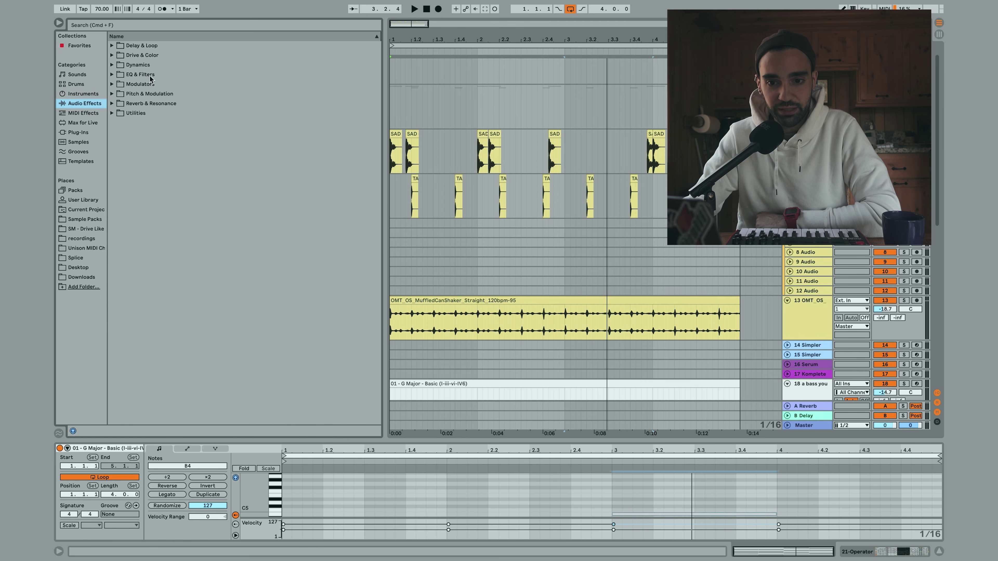
pyautogui.click(112, 65)
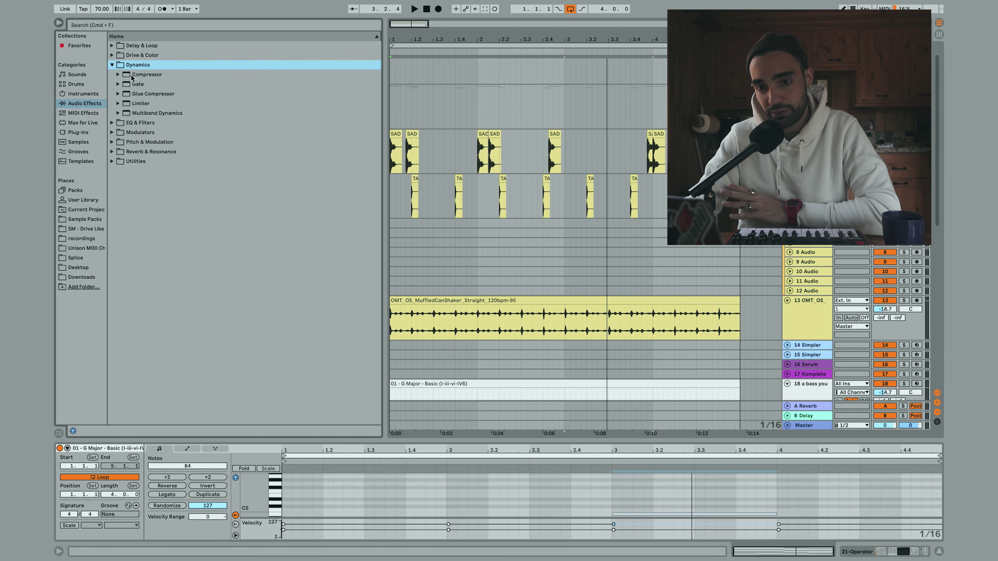
pyautogui.moveTo(130, 76); pyautogui.dragTo(455, 324)
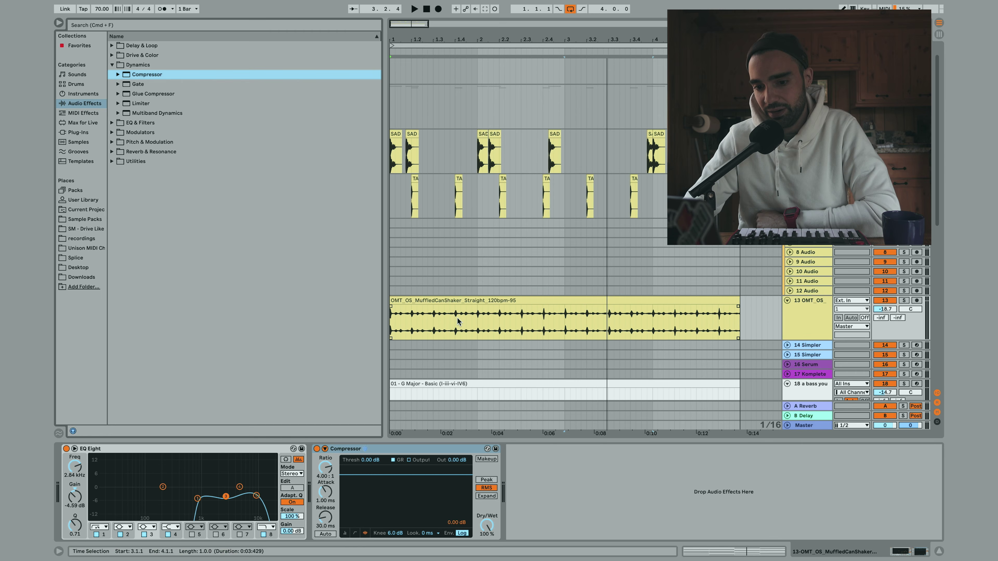
pyautogui.click(472, 327)
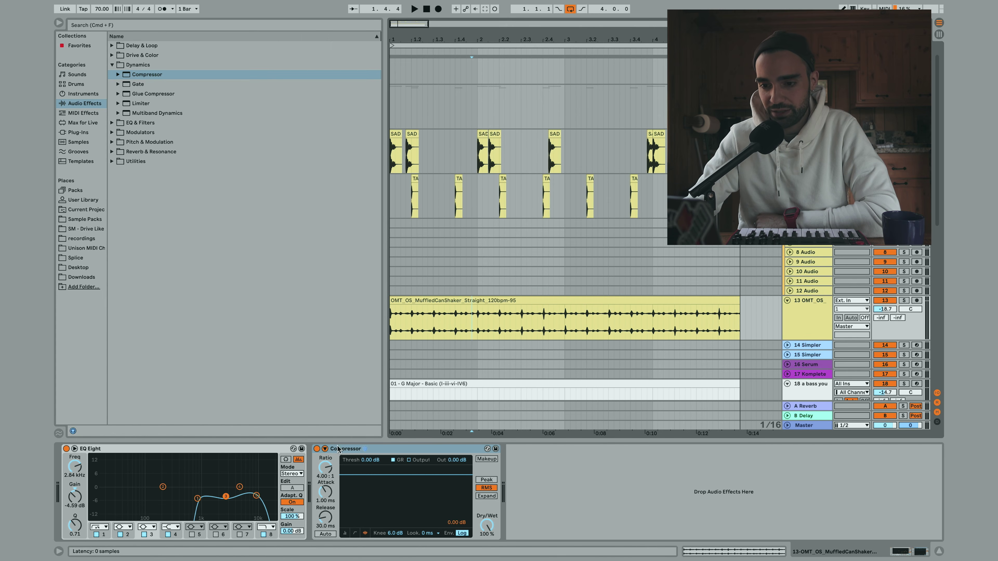
# - Enable the shaker Compressor's Sidechain with kick as the Audio From source, tapped Post FX
pyautogui.click(325, 449)
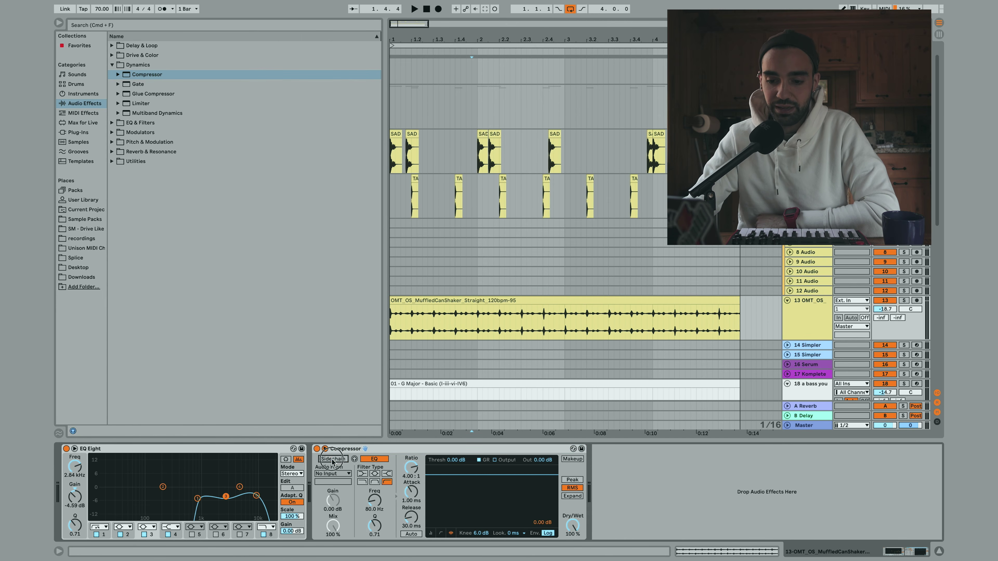
pyautogui.click(333, 473)
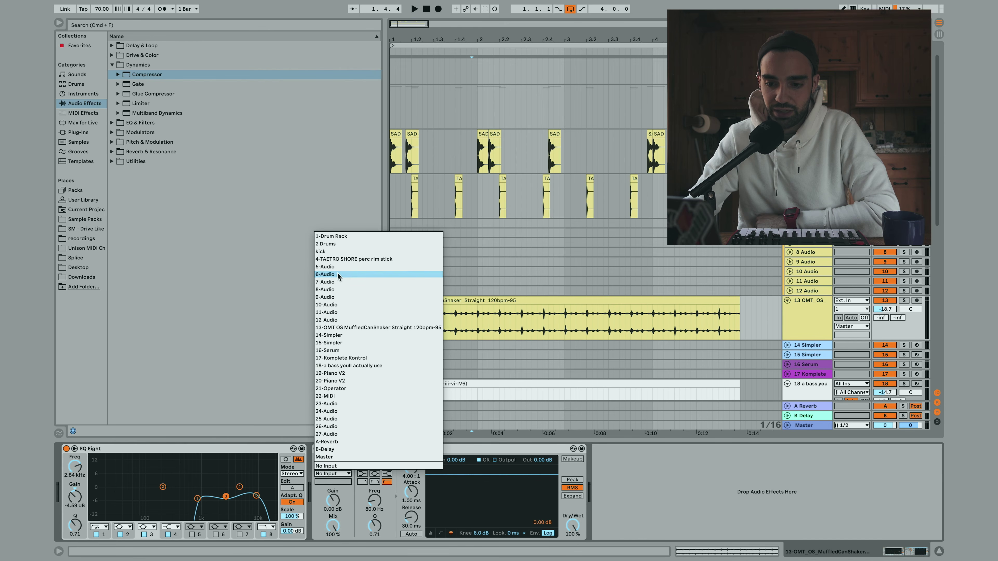
pyautogui.click(339, 251)
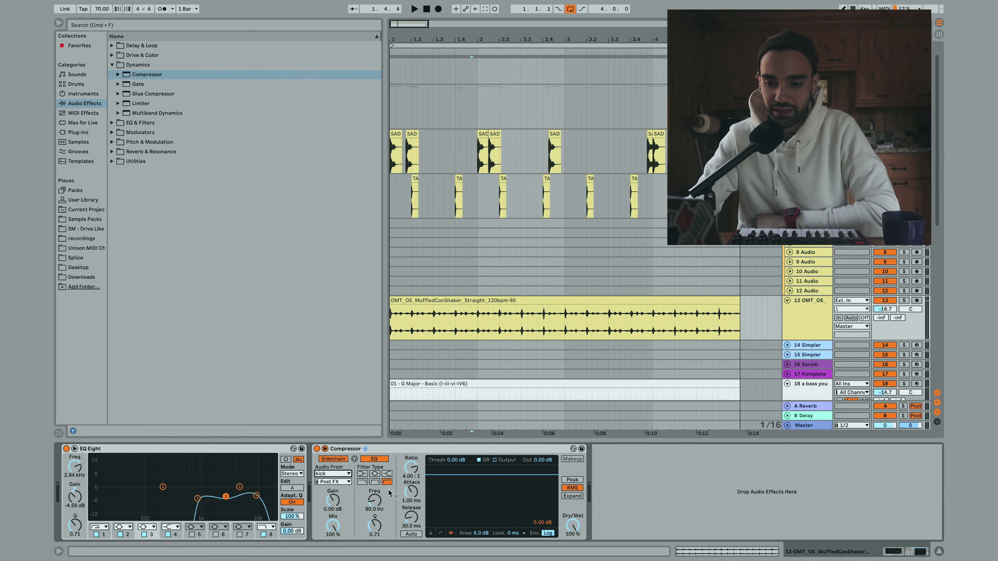
pyautogui.click(334, 481)
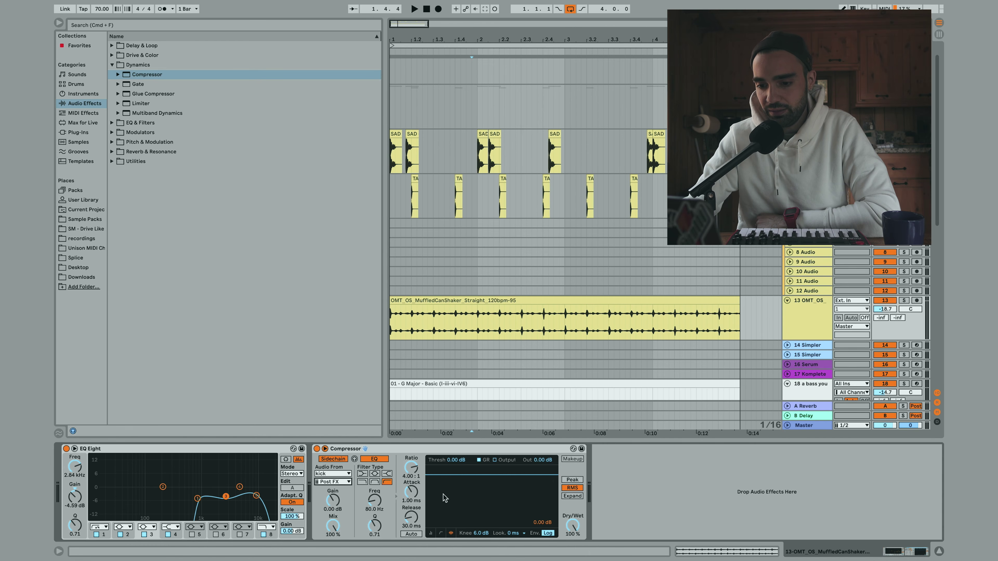
# - Switch the shaker Compressor to its collapsed meter view and set the Threshold to about -32.0 dB during playback
pyautogui.press('space')
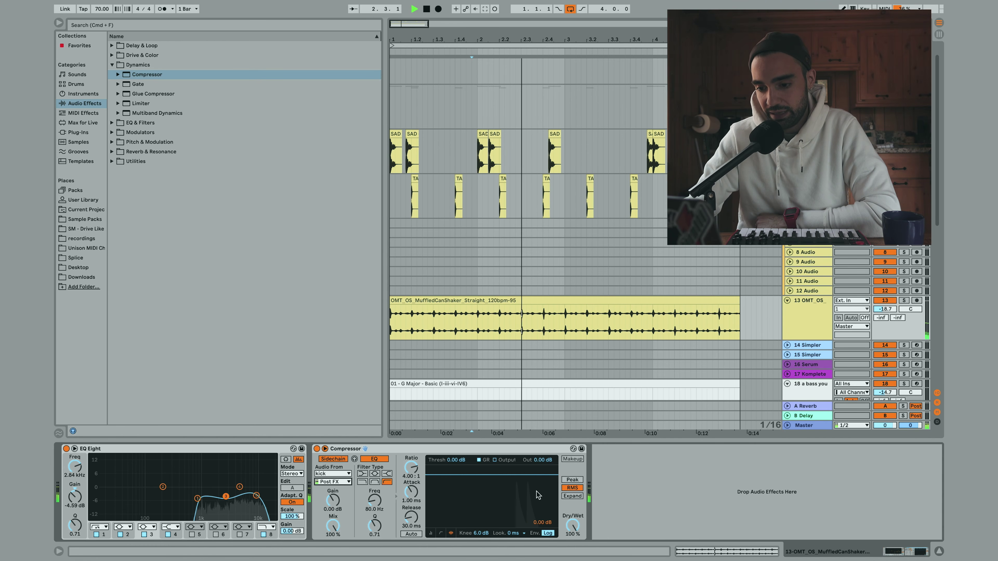
pyautogui.click(430, 533)
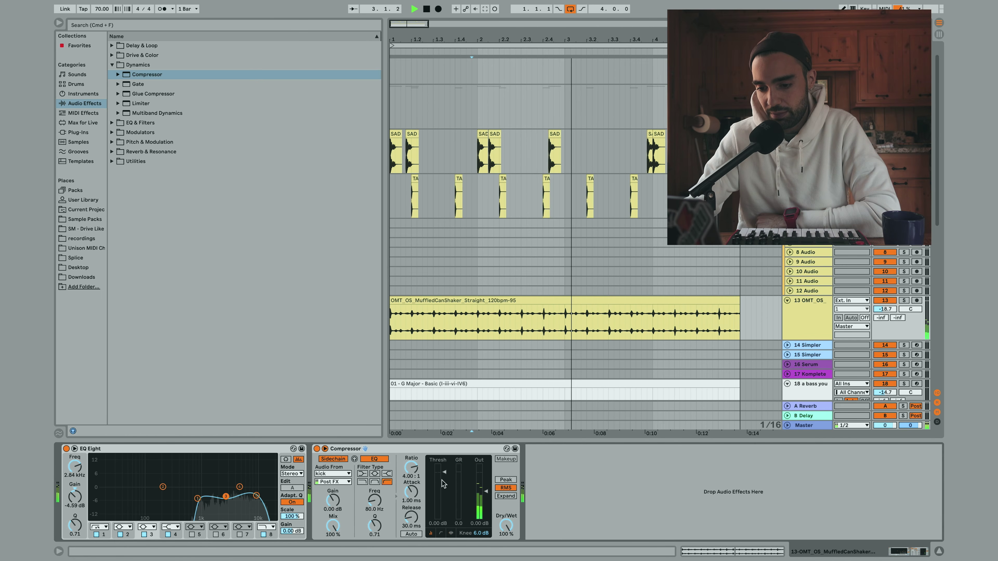
pyautogui.moveTo(444, 473); pyautogui.dragTo(444, 507)
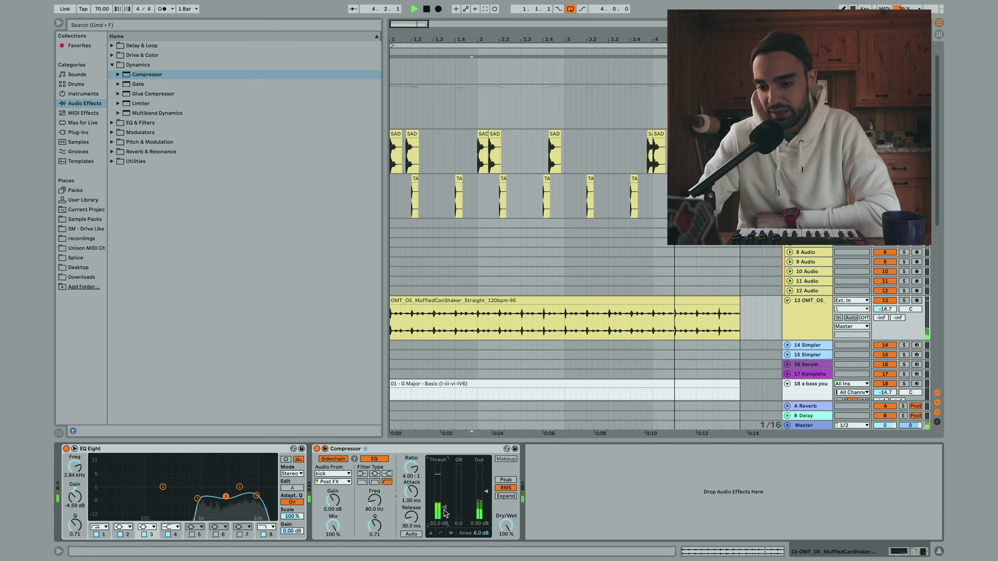
pyautogui.press('space')
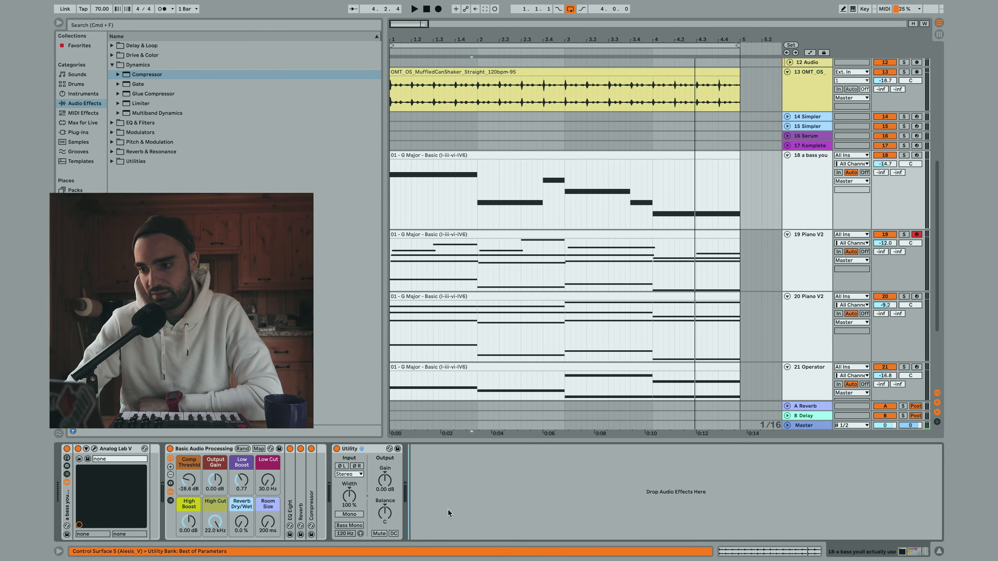
# - Paste the kick-sidechained Compressor after the Utility on bass track 18 and on track 19 Piano V2
pyautogui.press('Return')
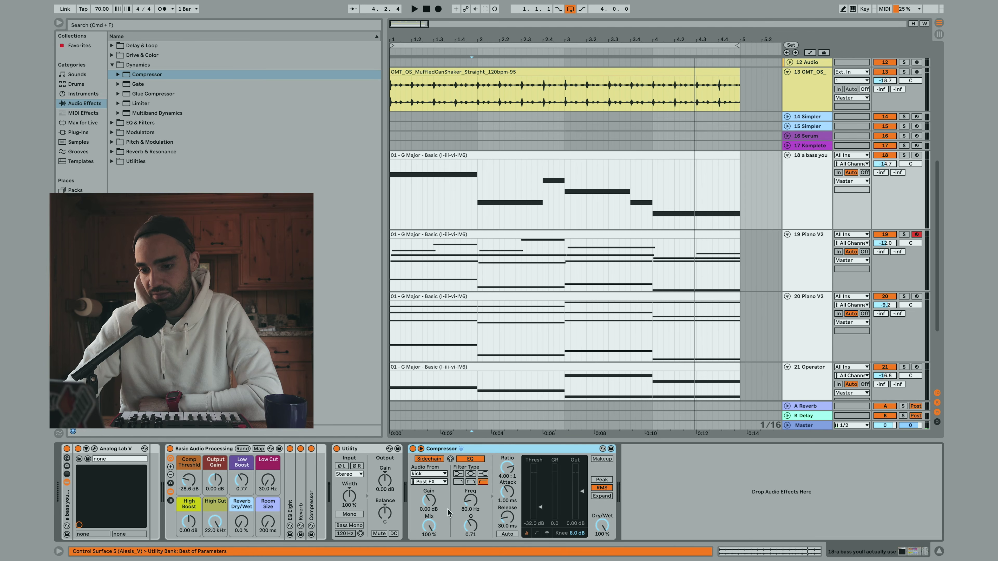
pyautogui.click(601, 530)
pyautogui.moveTo(601, 525); pyautogui.dragTo(601, 526)
pyautogui.click(806, 275)
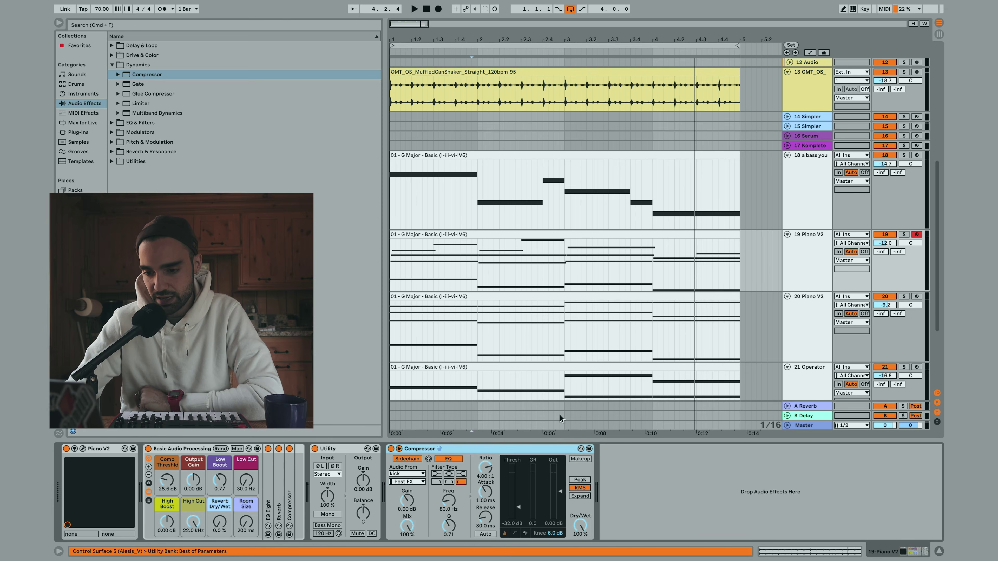
# - Paste the same kick-sidechained Compressor after the Utility on track 20 Piano V2 and on track 21 Operator
pyautogui.click(806, 314)
pyautogui.click(686, 512)
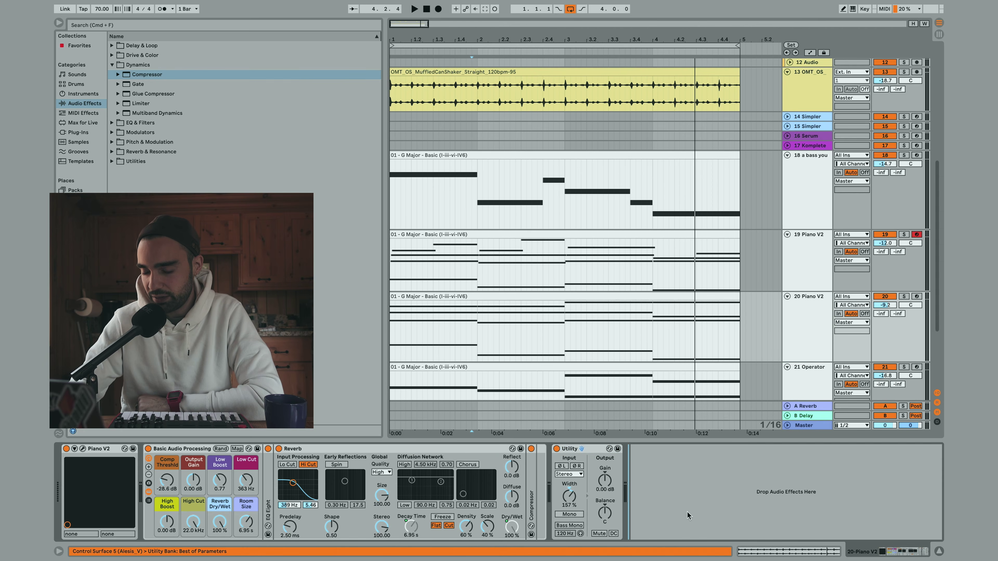
pyautogui.press('super+v')
pyautogui.scroll(-5, 648, 257)
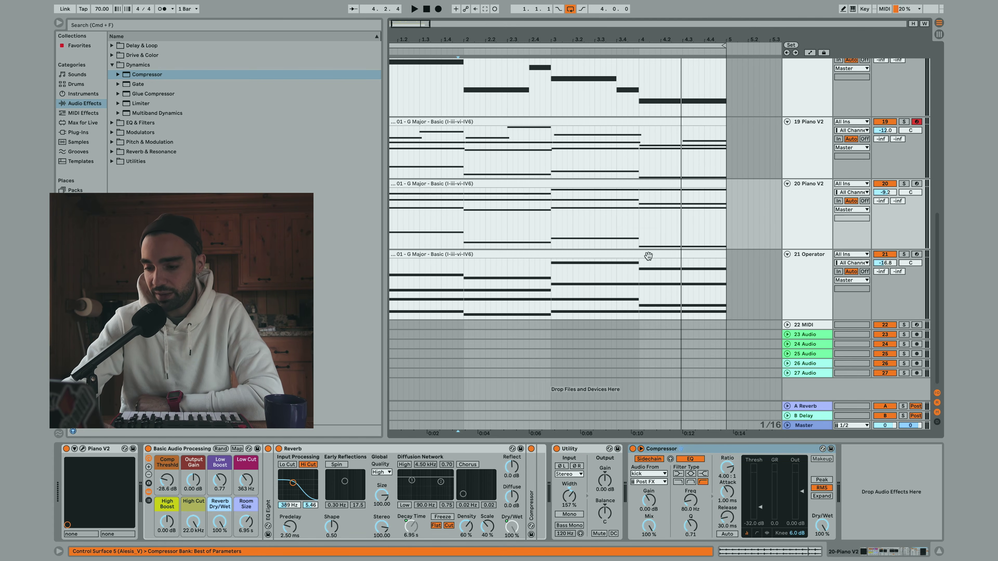
pyautogui.click(824, 294)
pyautogui.click(716, 496)
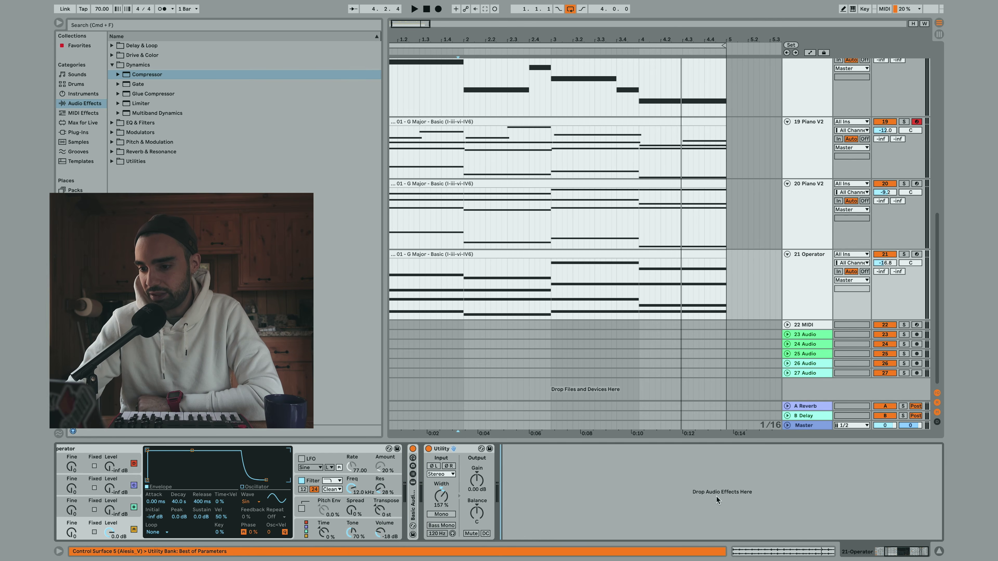
pyautogui.press('super+v')
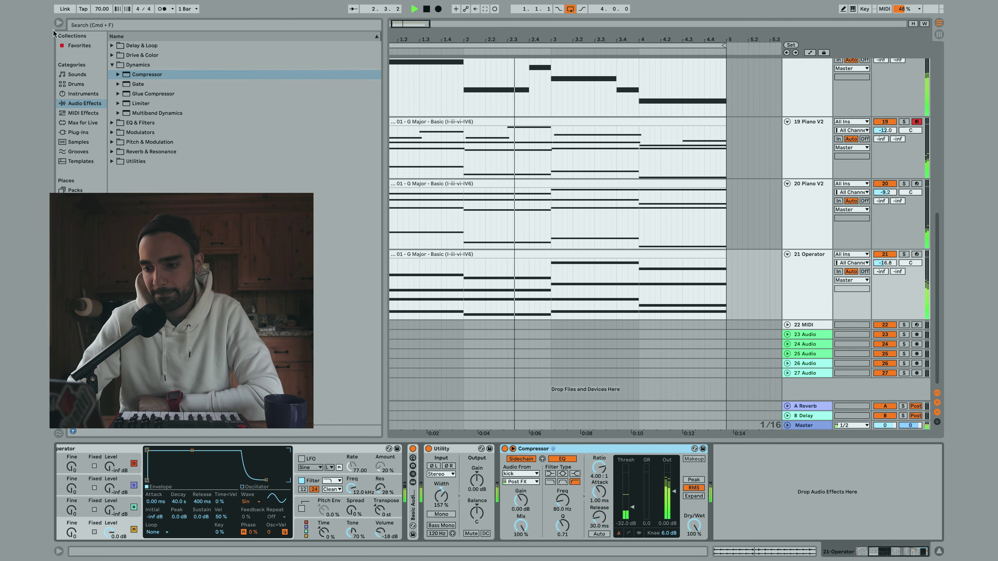
# - Hide the browser, then fold the 2 Drums group and tracks 18 to 21 in the arrangement
pyautogui.click(58, 22)
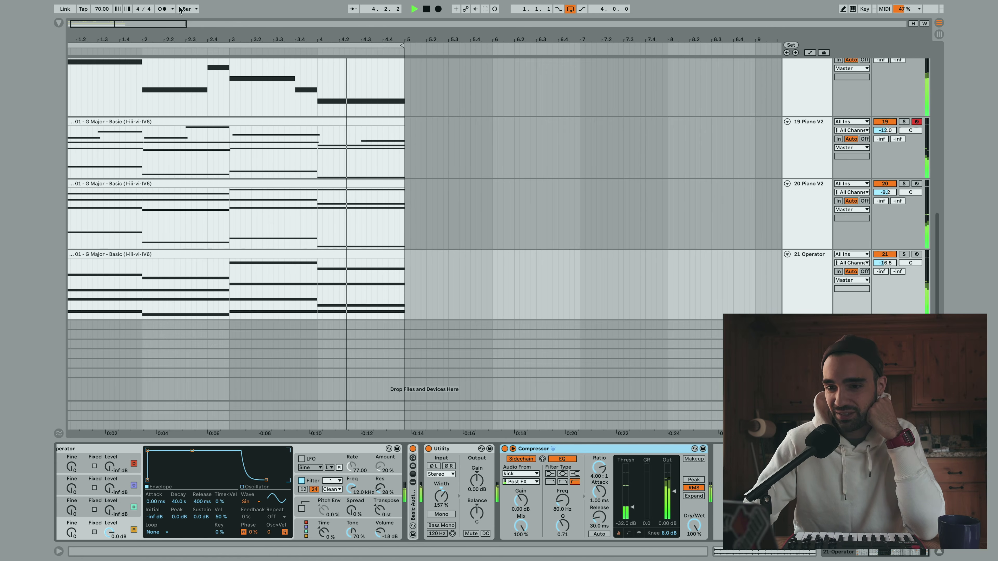
pyautogui.scroll(15, 345, 197)
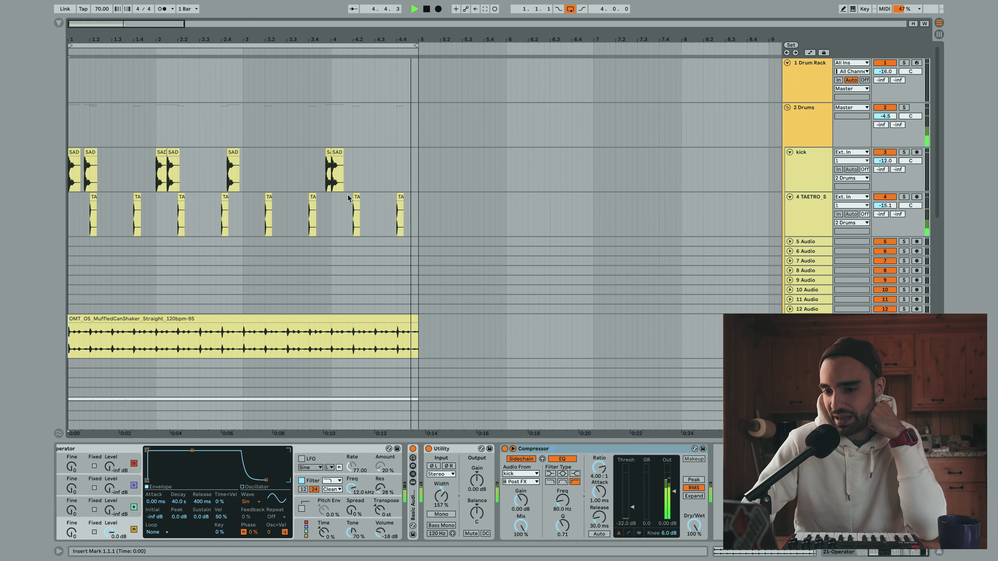
pyautogui.click(787, 108)
pyautogui.click(787, 209)
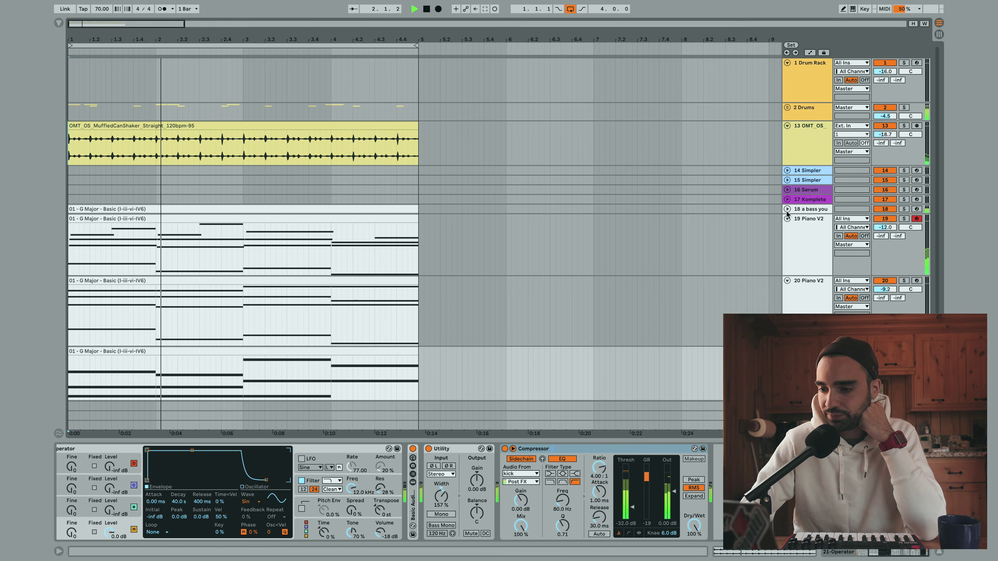
pyautogui.click(787, 219)
pyautogui.click(788, 228)
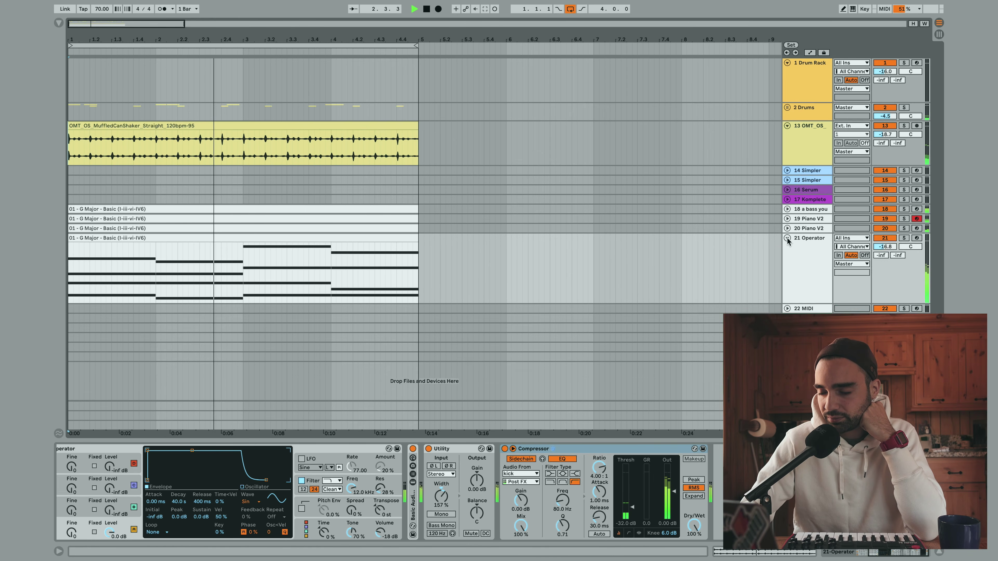
pyautogui.click(787, 239)
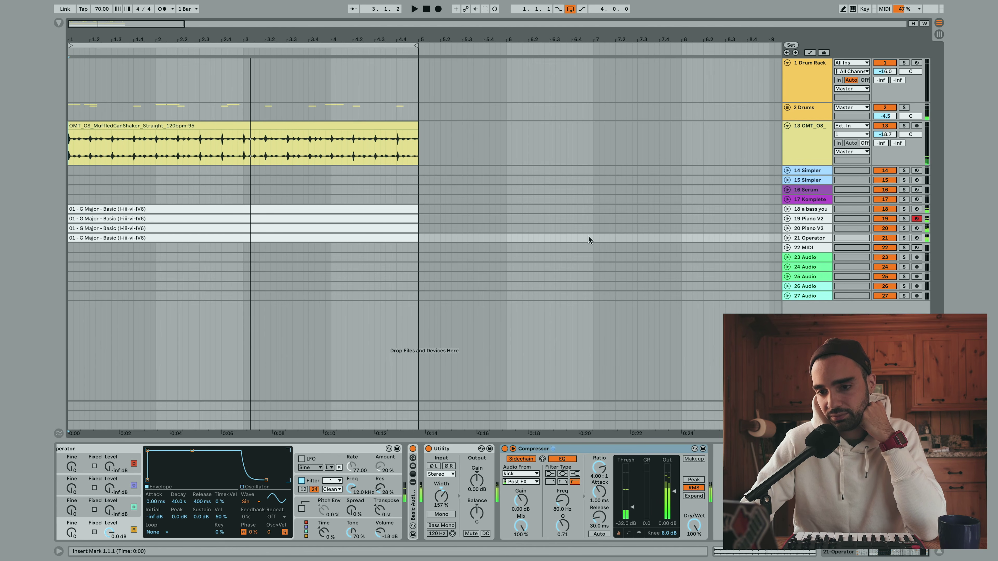